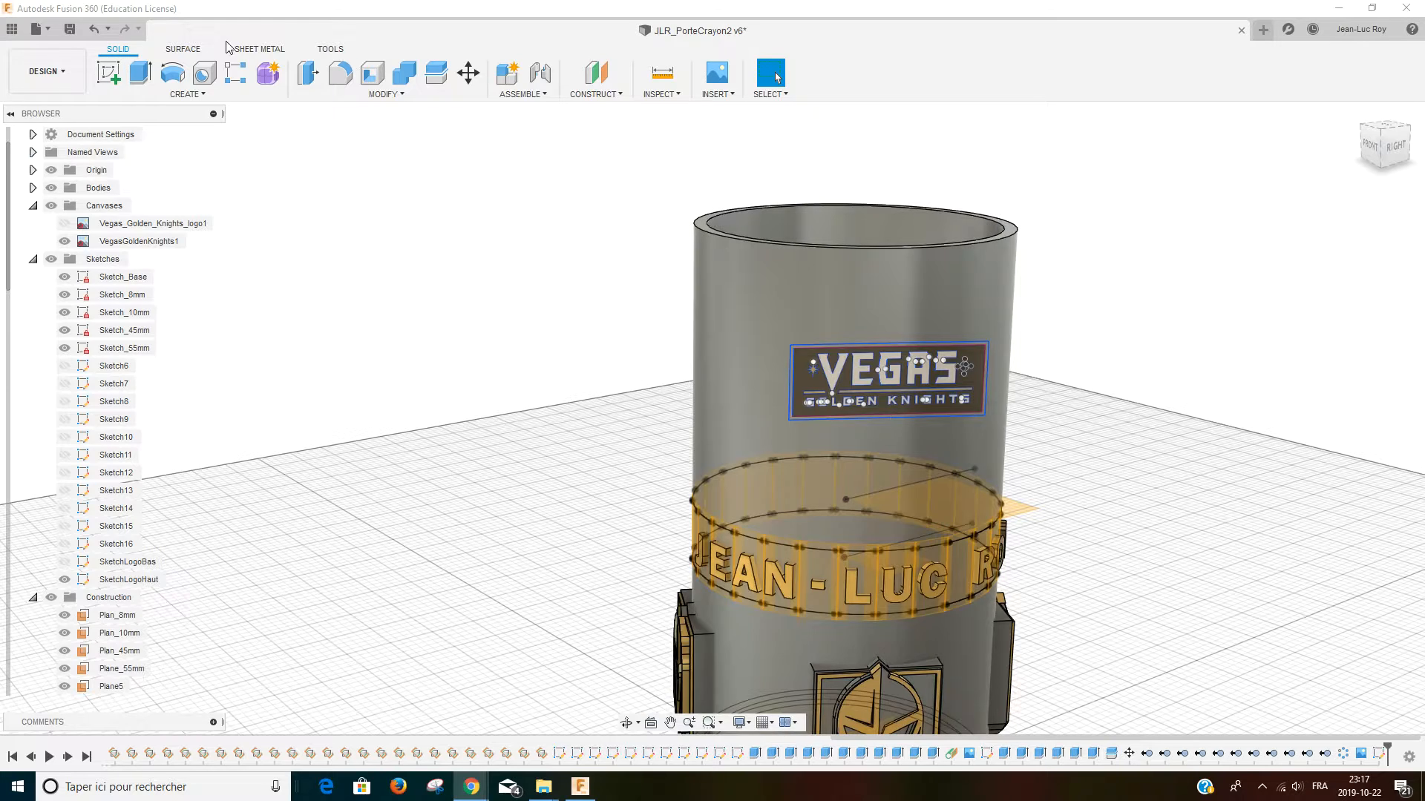
pyautogui.click(181, 95)
pyautogui.click(180, 97)
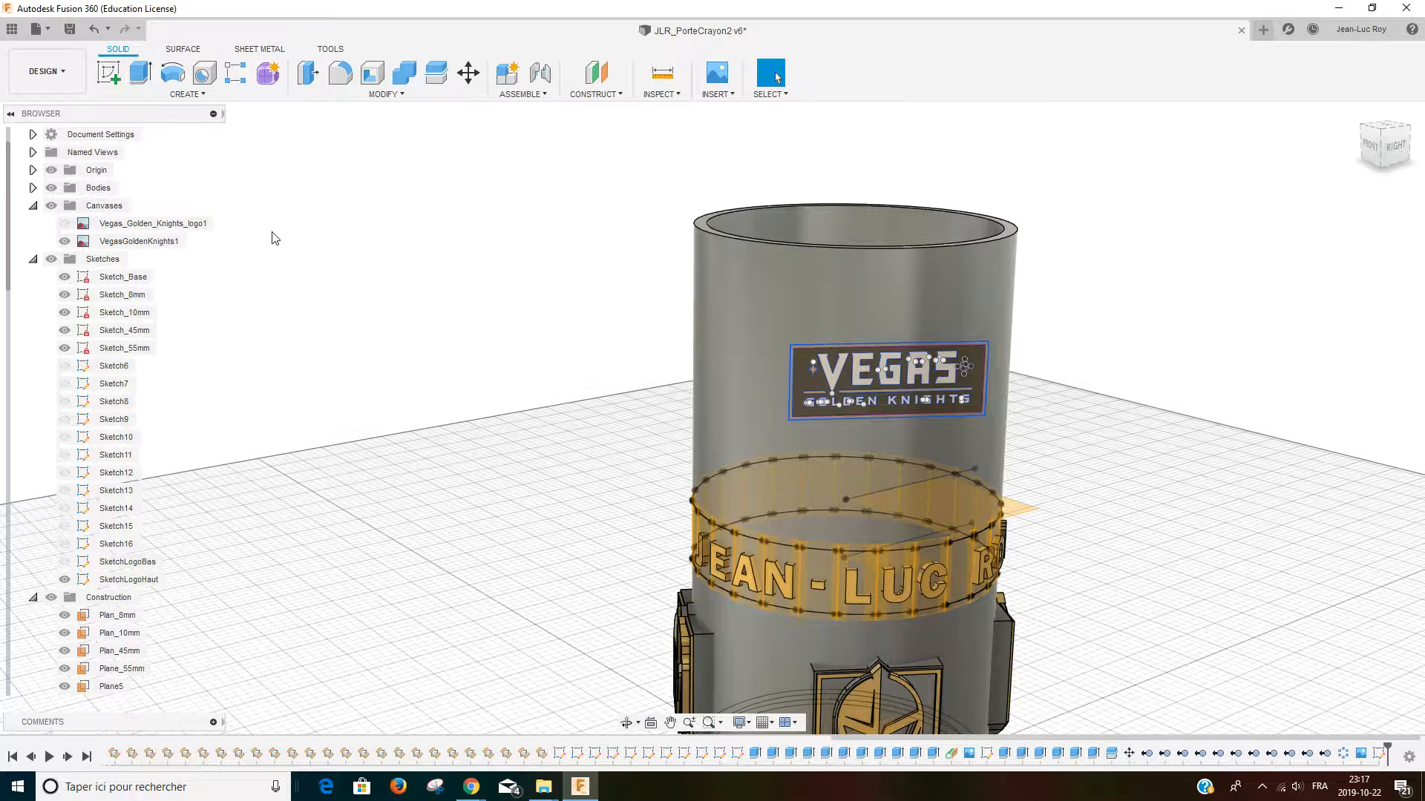
pyautogui.click(66, 585)
pyautogui.click(51, 259)
pyautogui.click(51, 260)
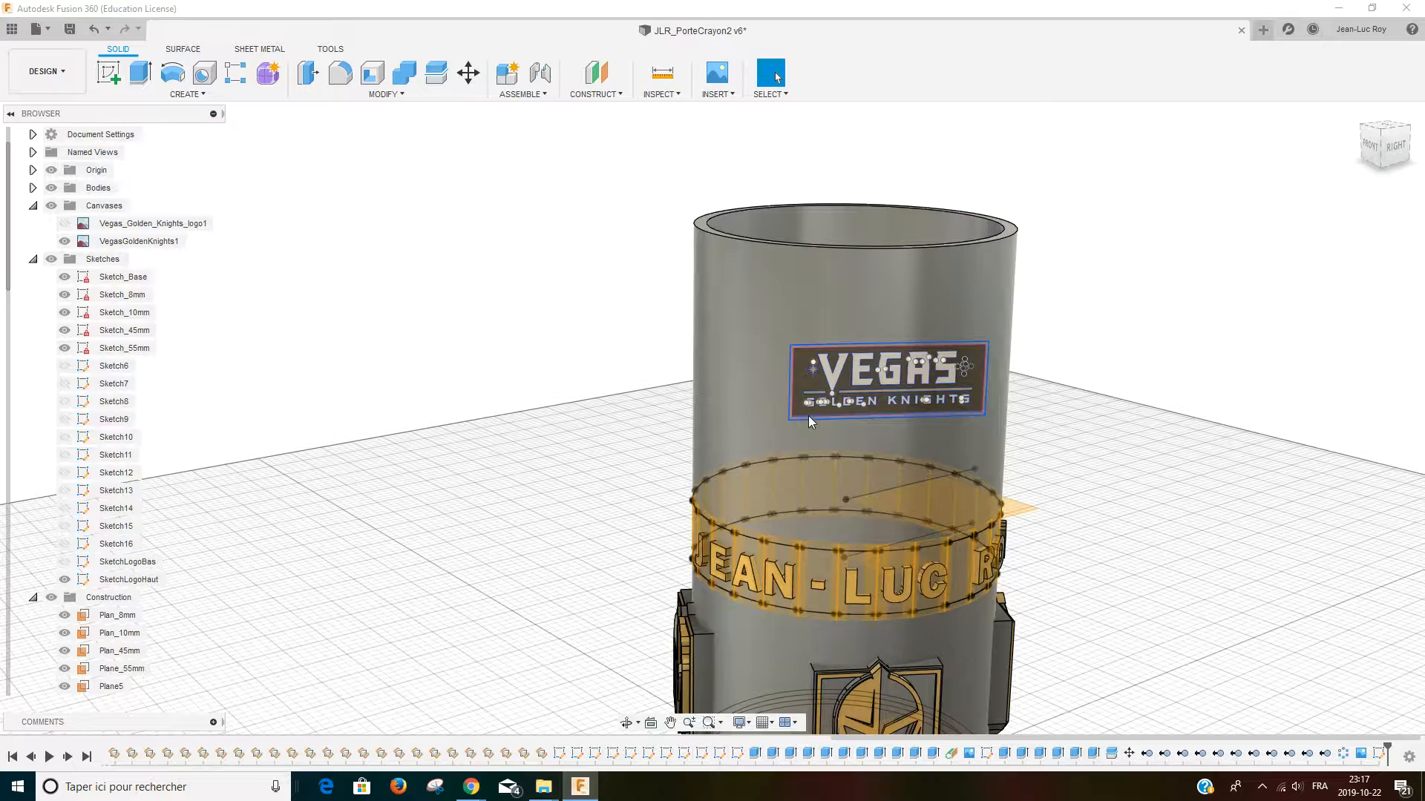
pyautogui.click(141, 74)
pyautogui.scroll(5, 798, 369)
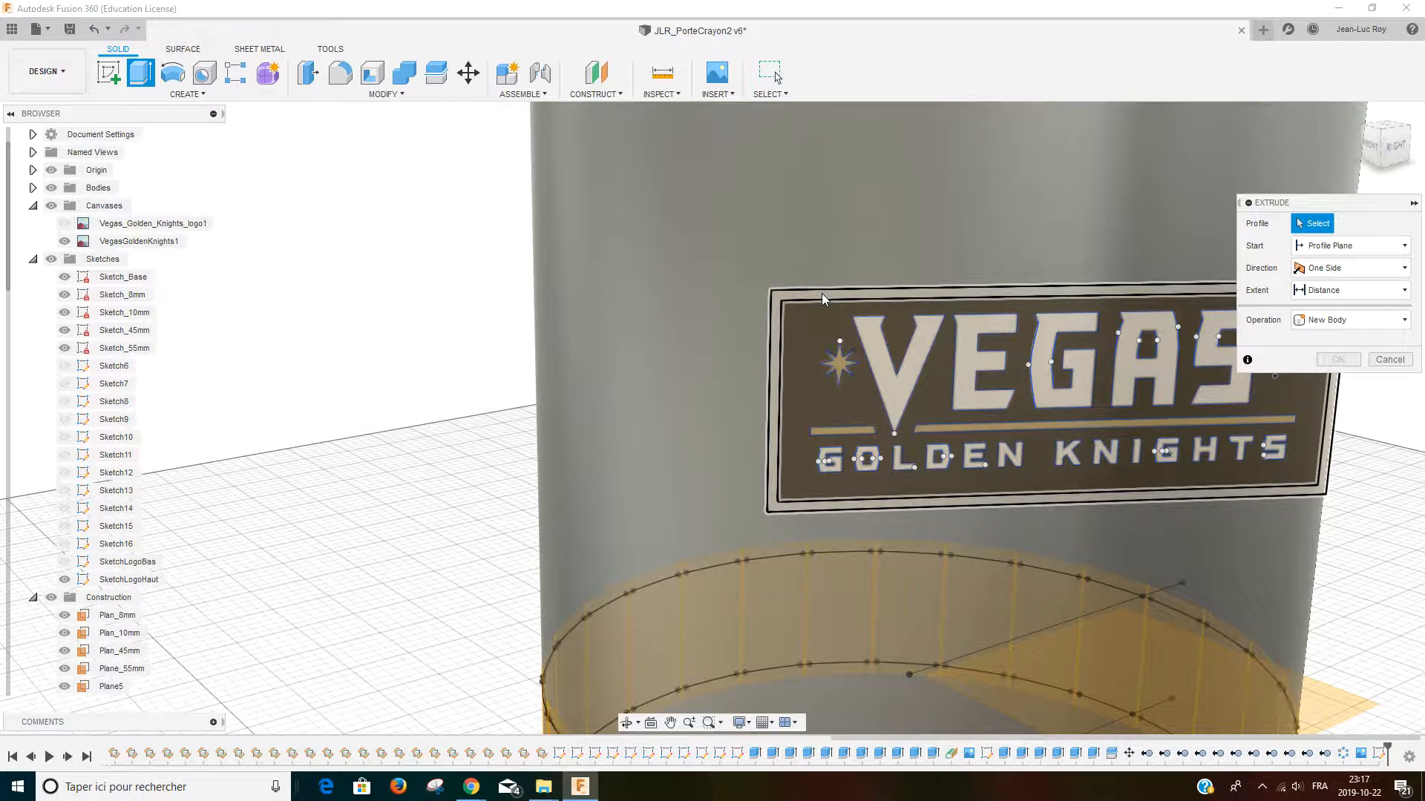
pyautogui.click(821, 293)
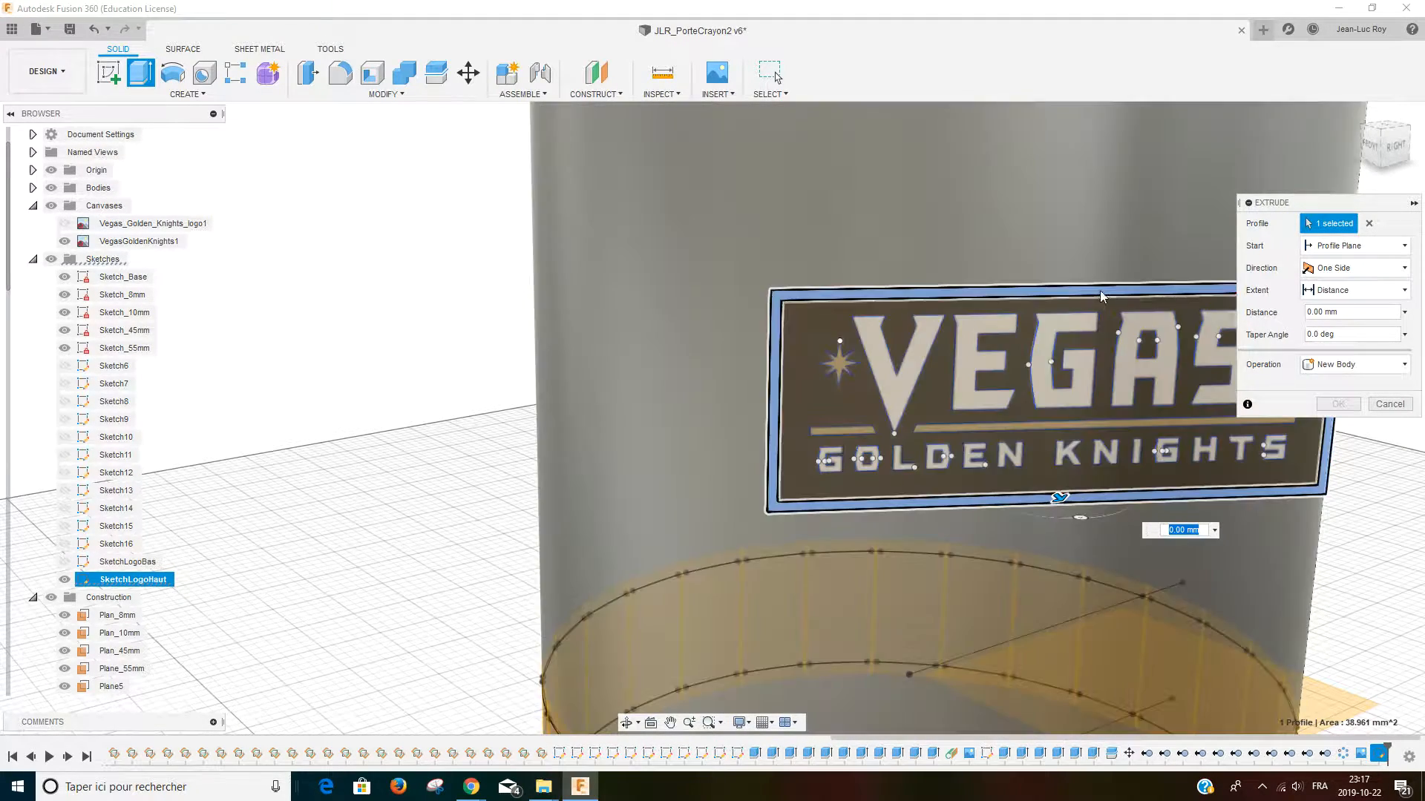
pyautogui.click(1372, 268)
pyautogui.click(1336, 301)
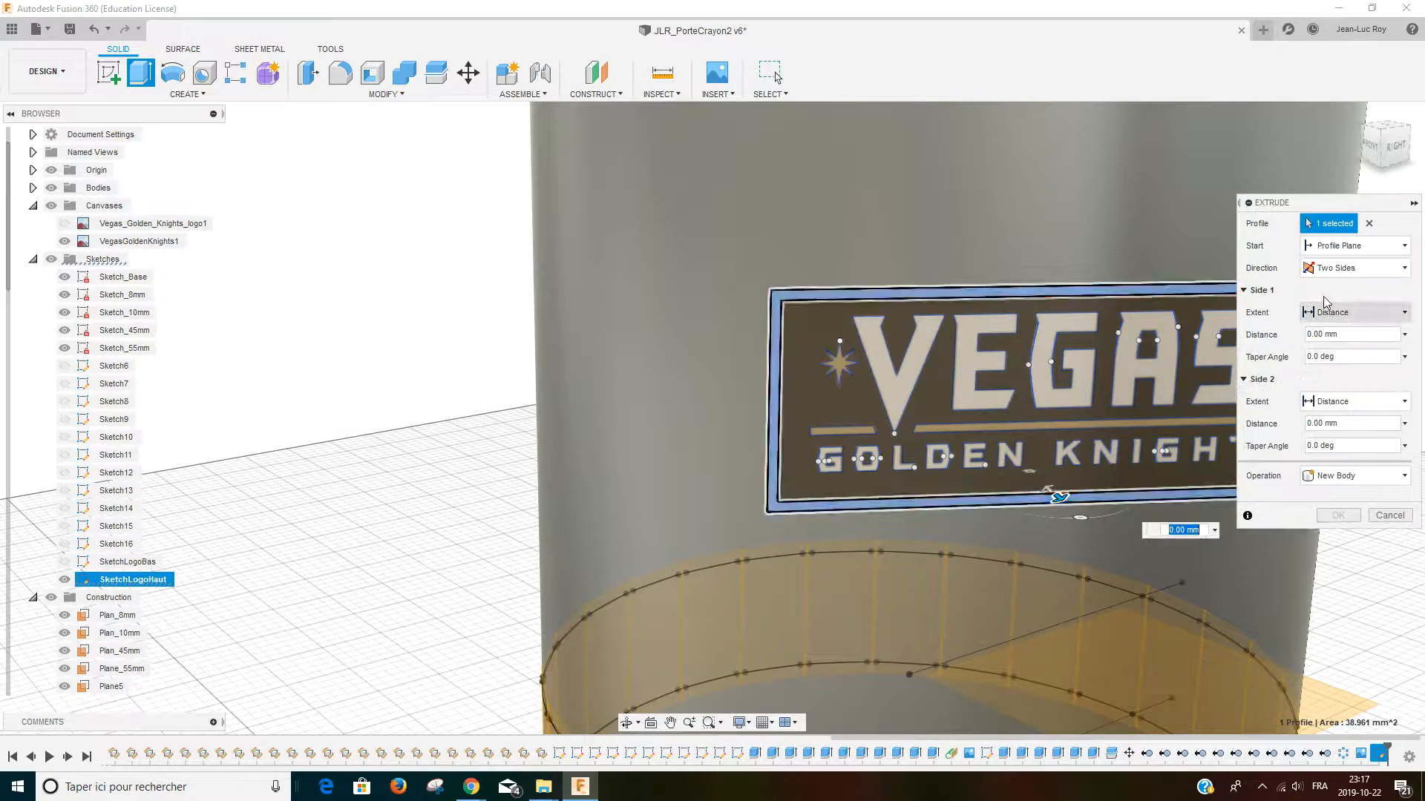
pyautogui.scroll(-5, 1099, 533)
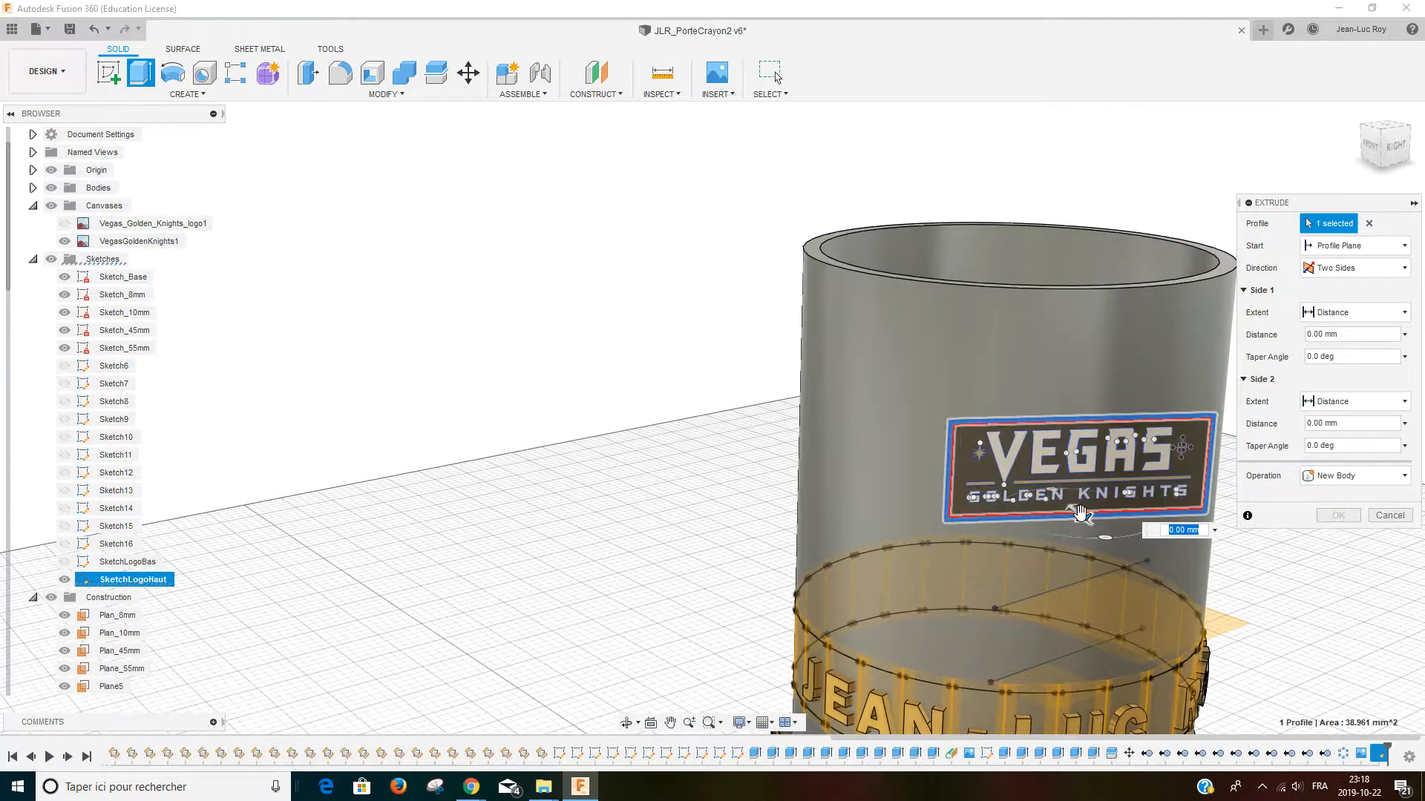
pyautogui.moveTo(1082, 518); pyautogui.dragTo(1087, 524)
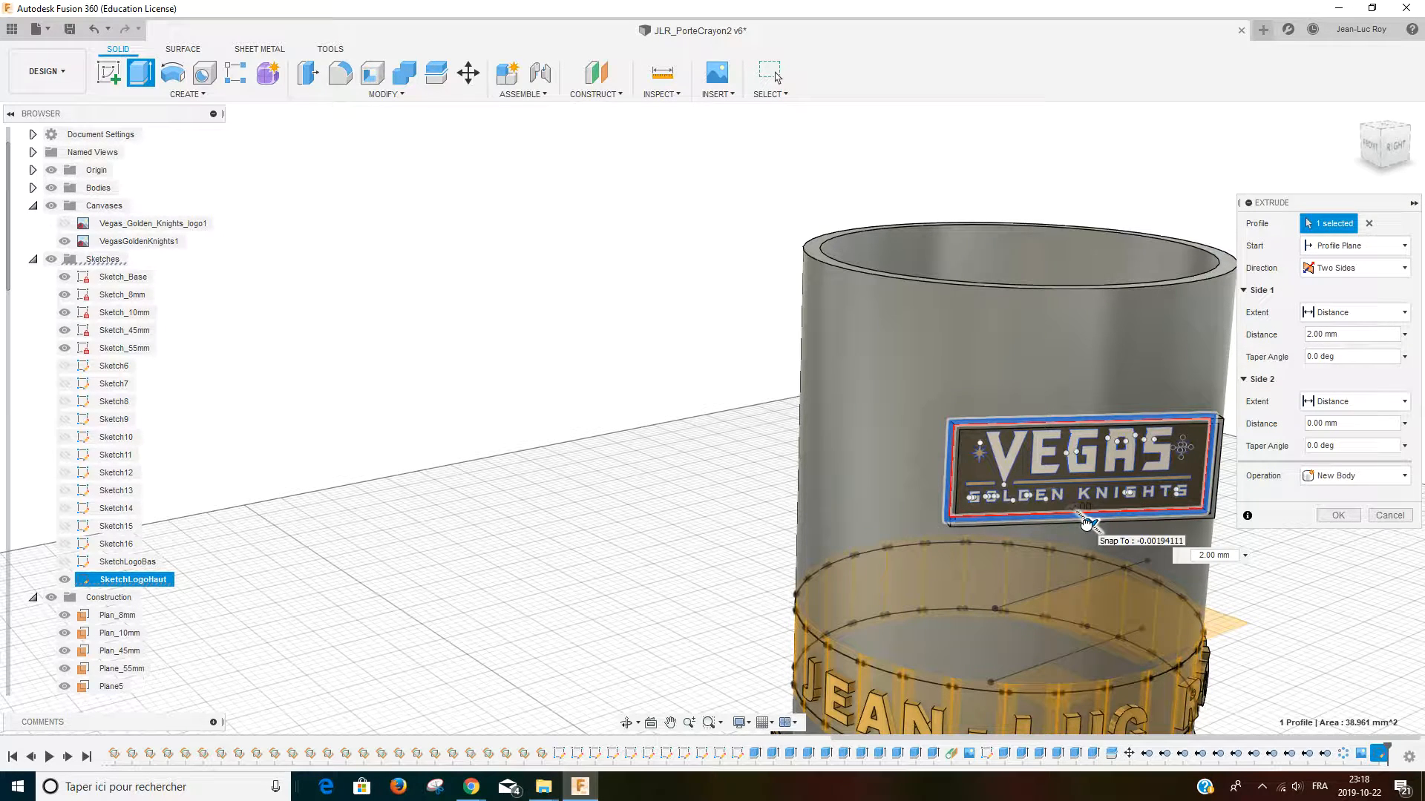
pyautogui.moveTo(1087, 525); pyautogui.dragTo(1087, 525)
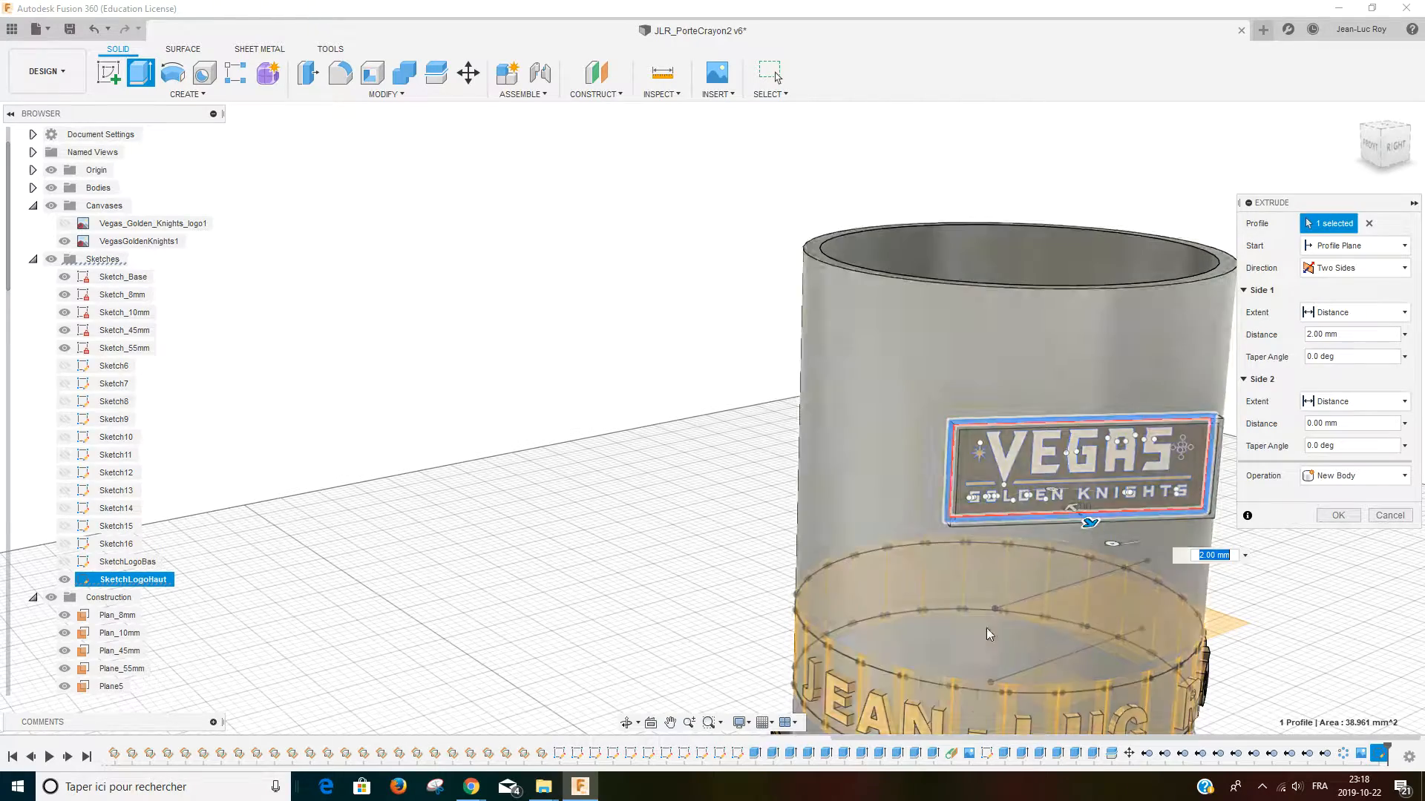
pyautogui.click(628, 724)
pyautogui.moveTo(883, 495); pyautogui.dragTo(762, 523)
pyautogui.keyDown('shift'); pyautogui.moveTo(762, 523); pyautogui.dragTo(776, 385, button='middle'); pyautogui.keyUp('shift')
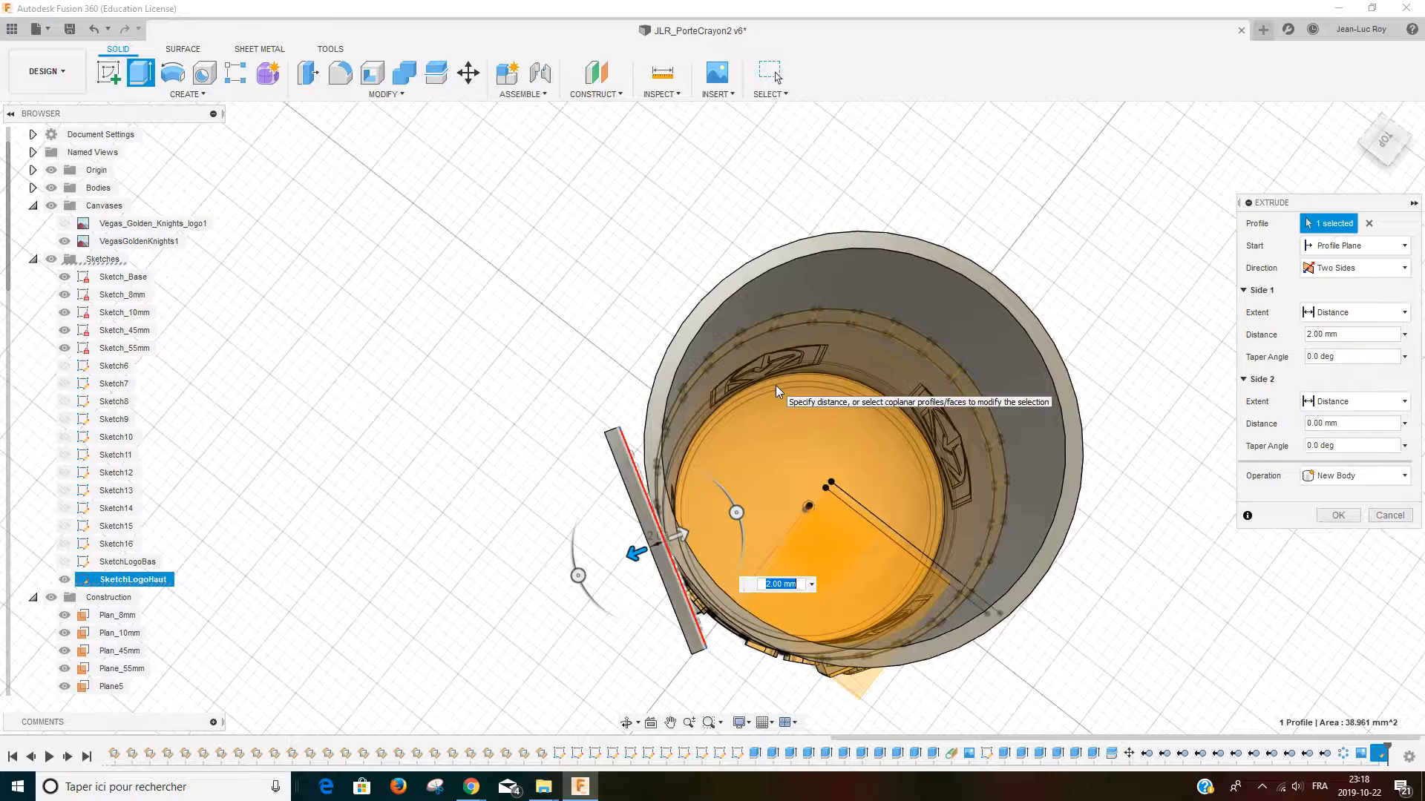
pyautogui.press('Return')
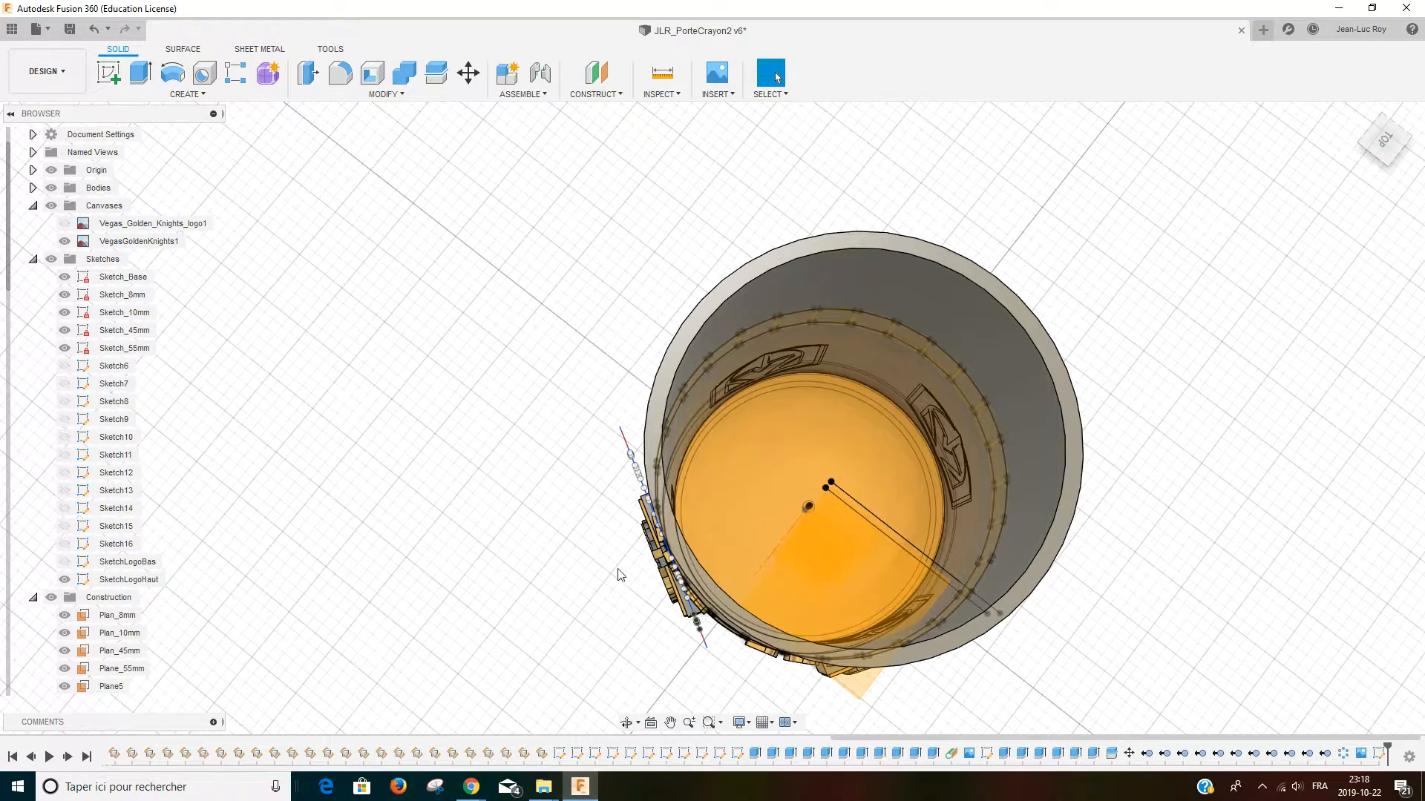
# Step: Set up a two-sided Extrude of the thin rectangular border profile around the Vegas logo sketch
pyautogui.click(147, 75)
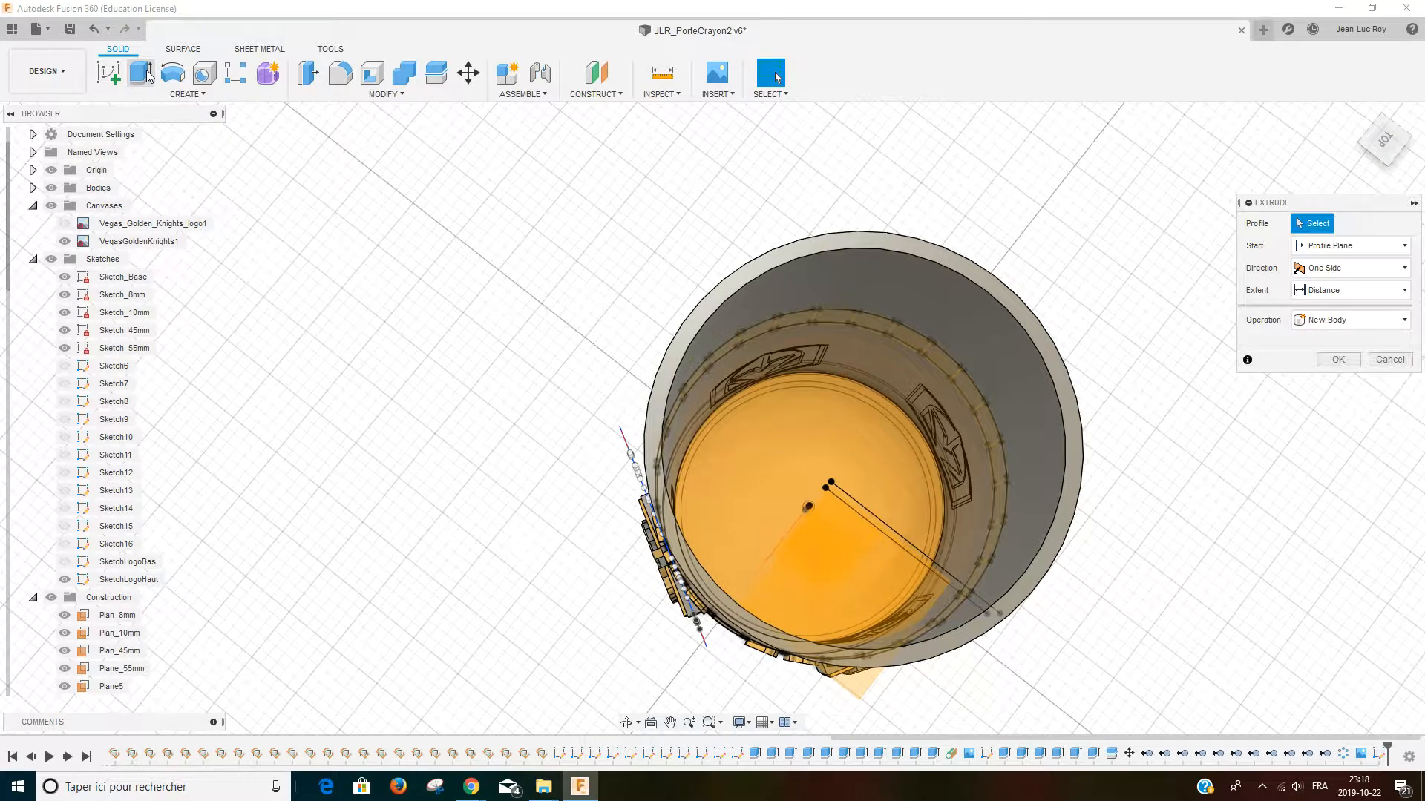
pyautogui.click(1402, 268)
pyautogui.click(1329, 306)
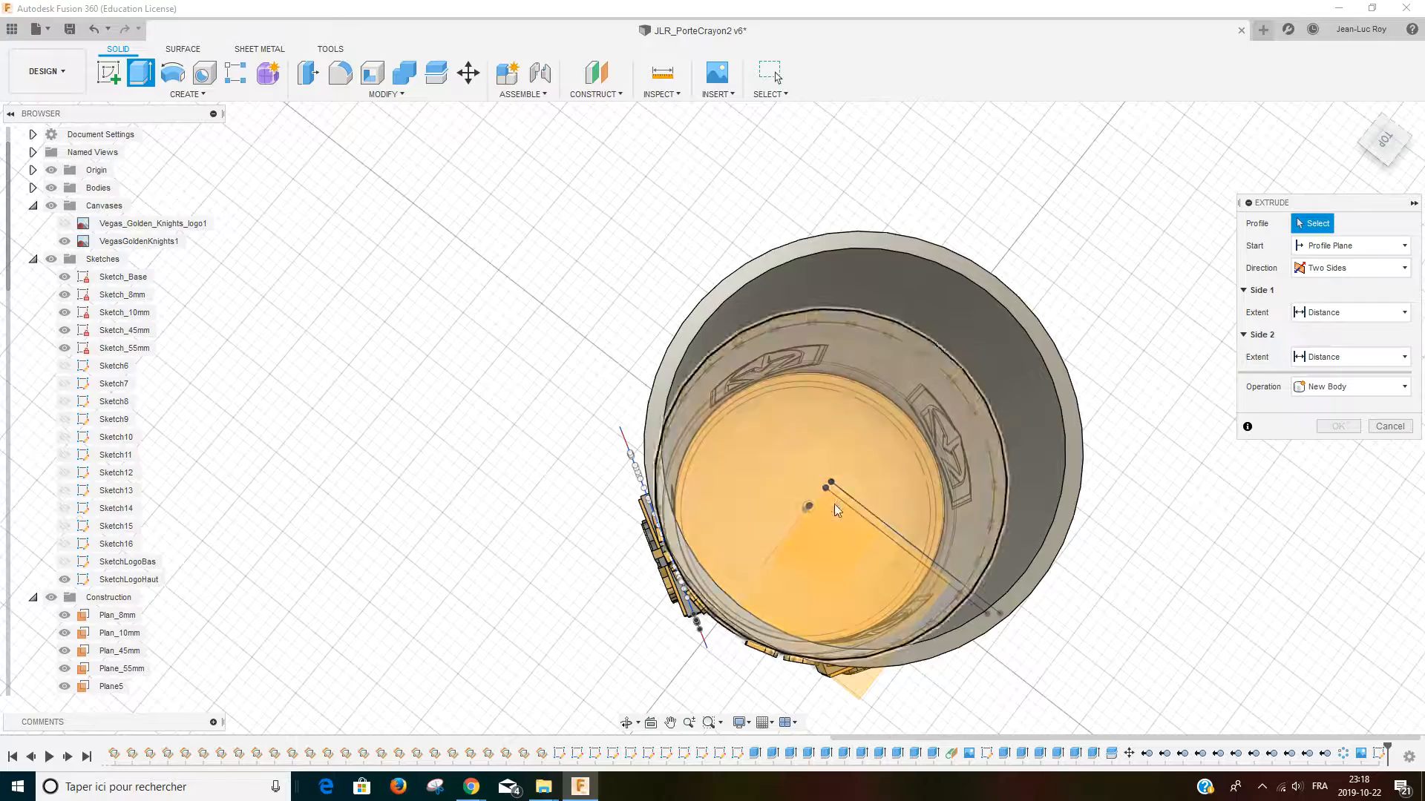
pyautogui.click(626, 723)
pyautogui.moveTo(718, 577); pyautogui.dragTo(806, 521)
pyautogui.press('Escape')
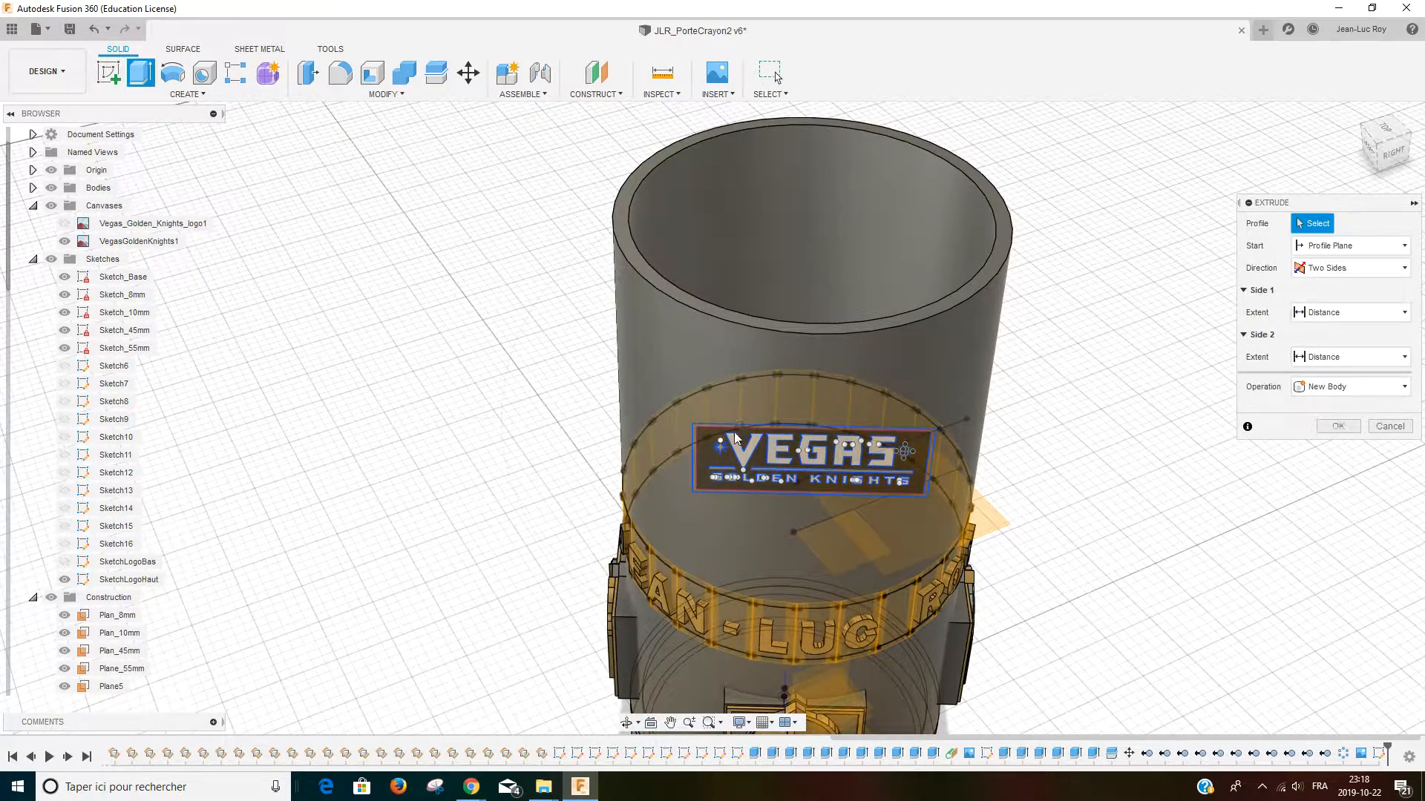
pyautogui.scroll(5, 696, 433)
pyautogui.scroll(2, 698, 428)
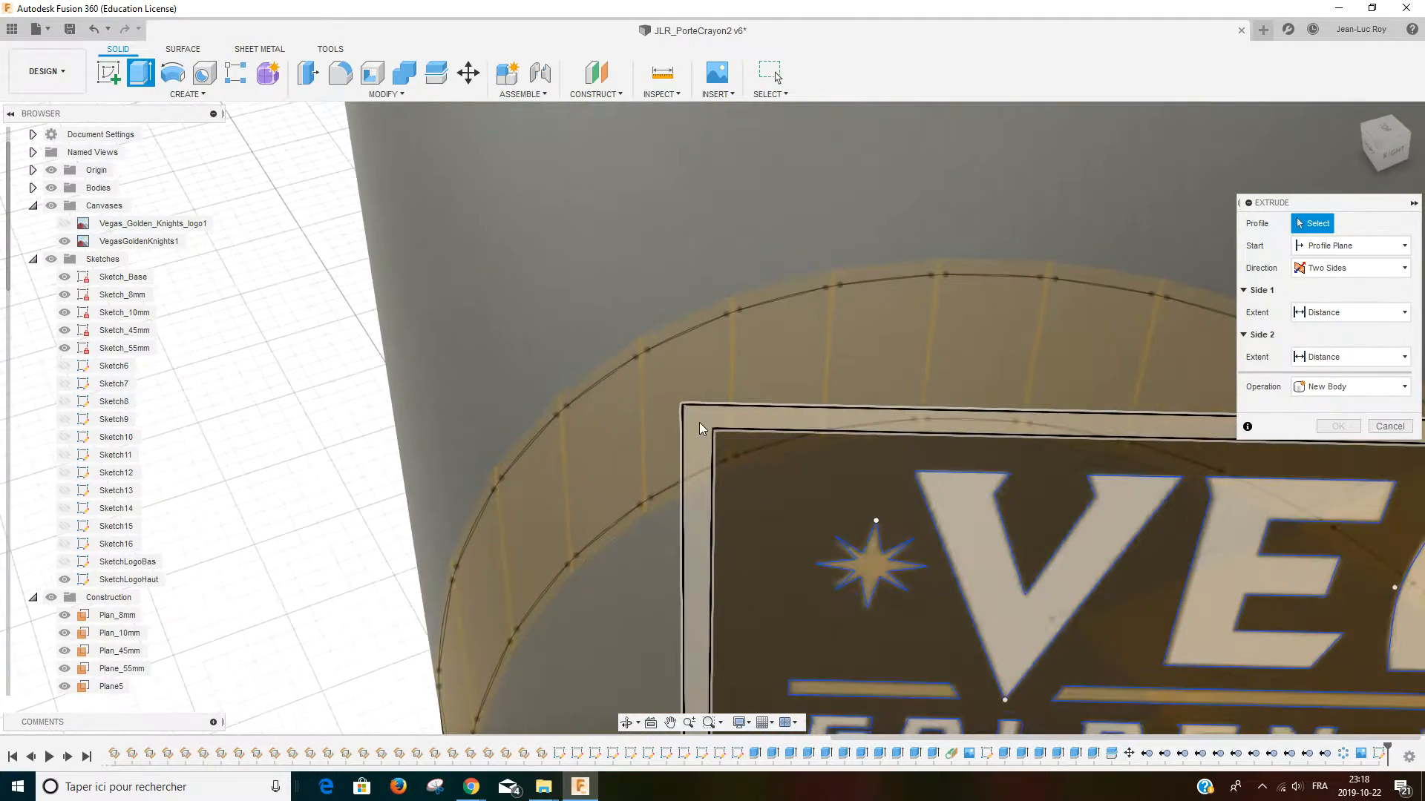
pyautogui.click(699, 422)
pyautogui.scroll(-6, 699, 422)
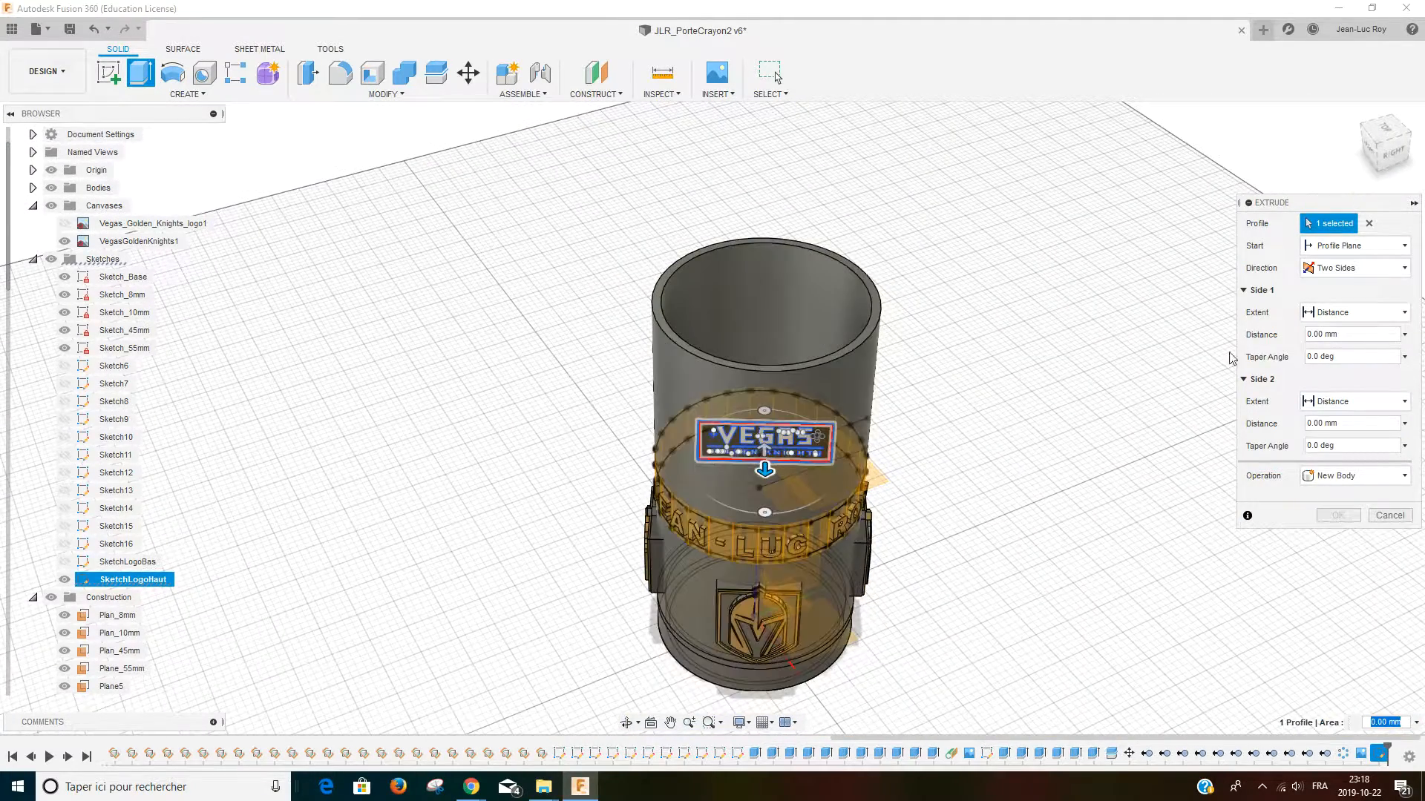
# Step: Set the Side 1 distance to 1.50 mm so the logo border extends outward from the cylinder
pyautogui.click(626, 723)
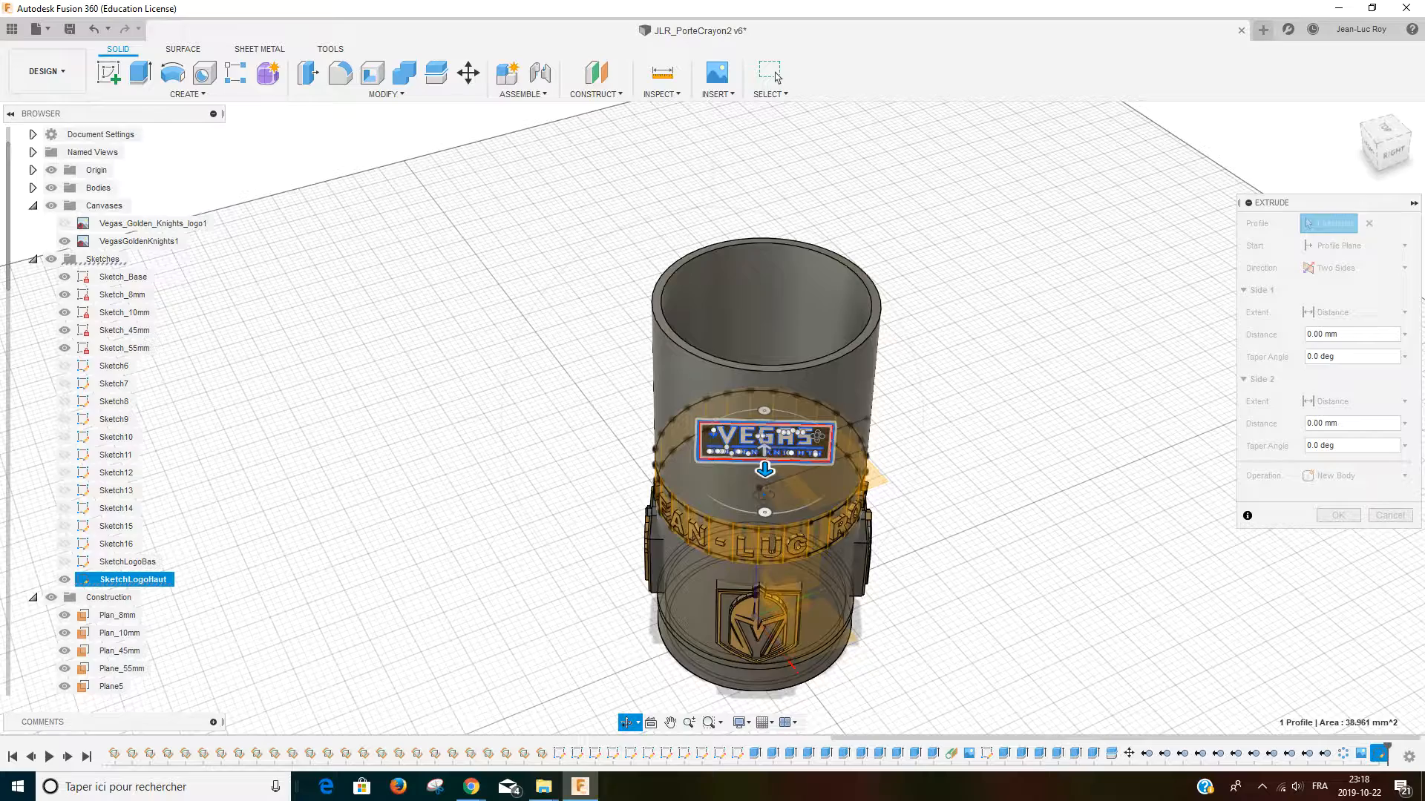
pyautogui.moveTo(928, 445); pyautogui.dragTo(606, 502)
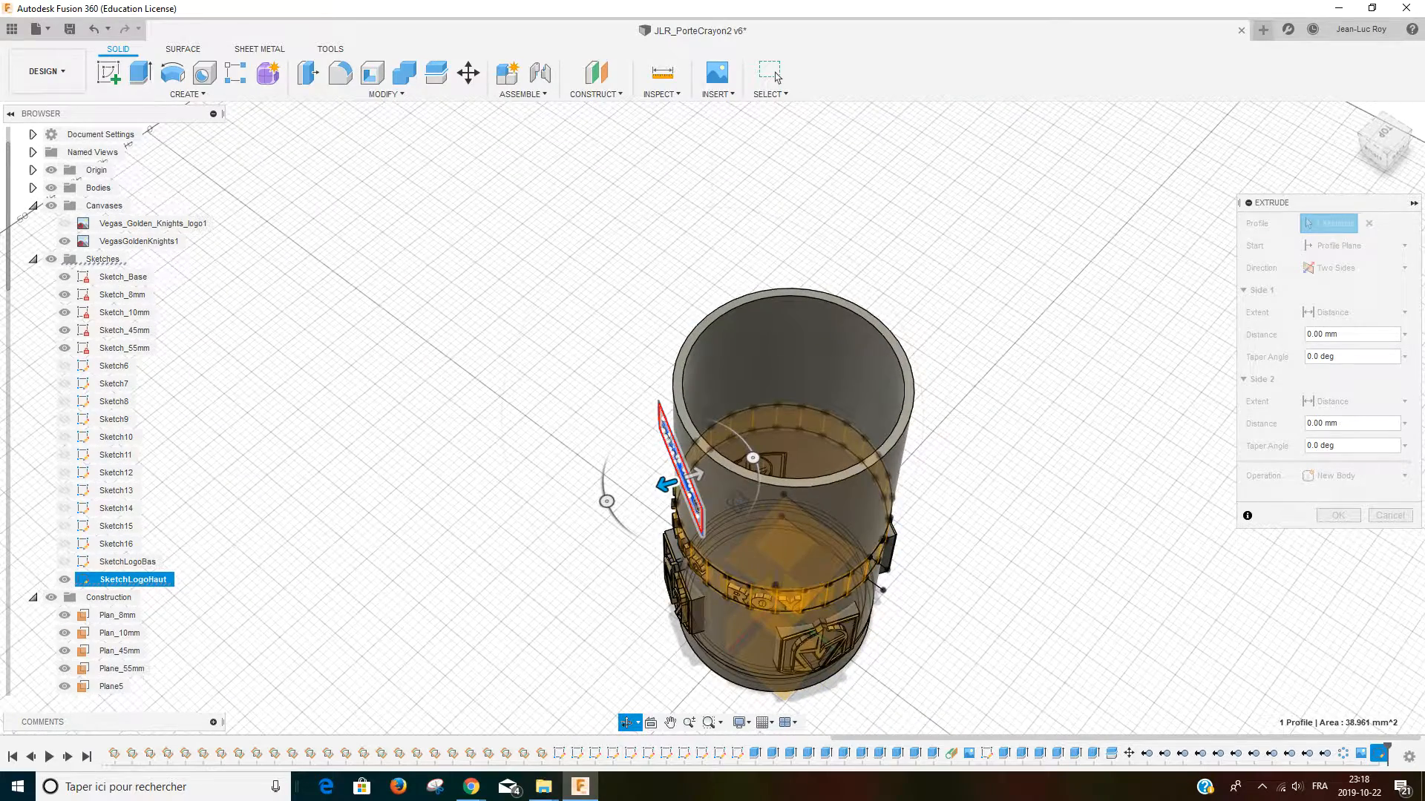
pyautogui.press('Escape')
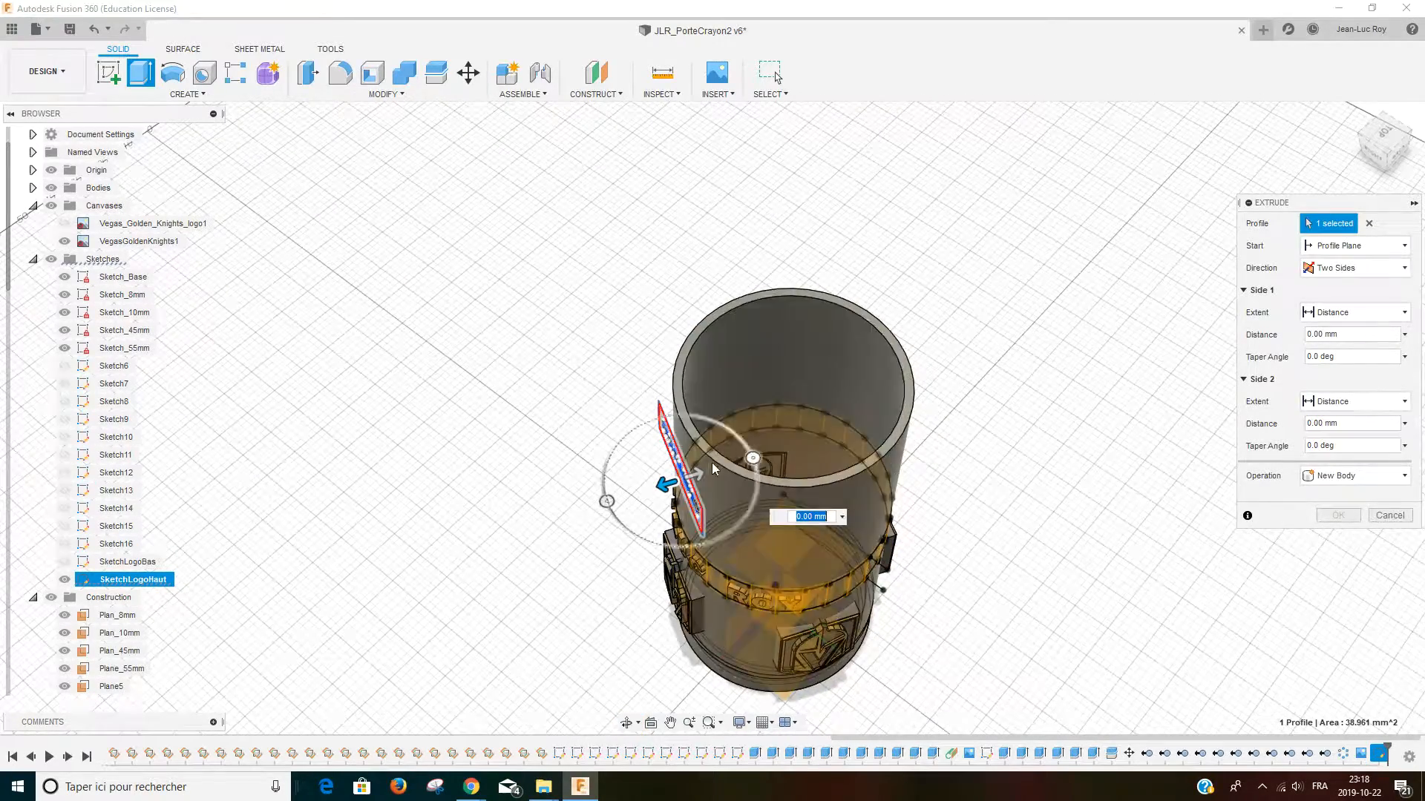
pyautogui.moveTo(665, 483)
pyautogui.mouseDown()
pyautogui.moveTo(642, 492)
pyautogui.moveTo(675, 492)
pyautogui.moveTo(659, 486)
pyautogui.mouseUp()
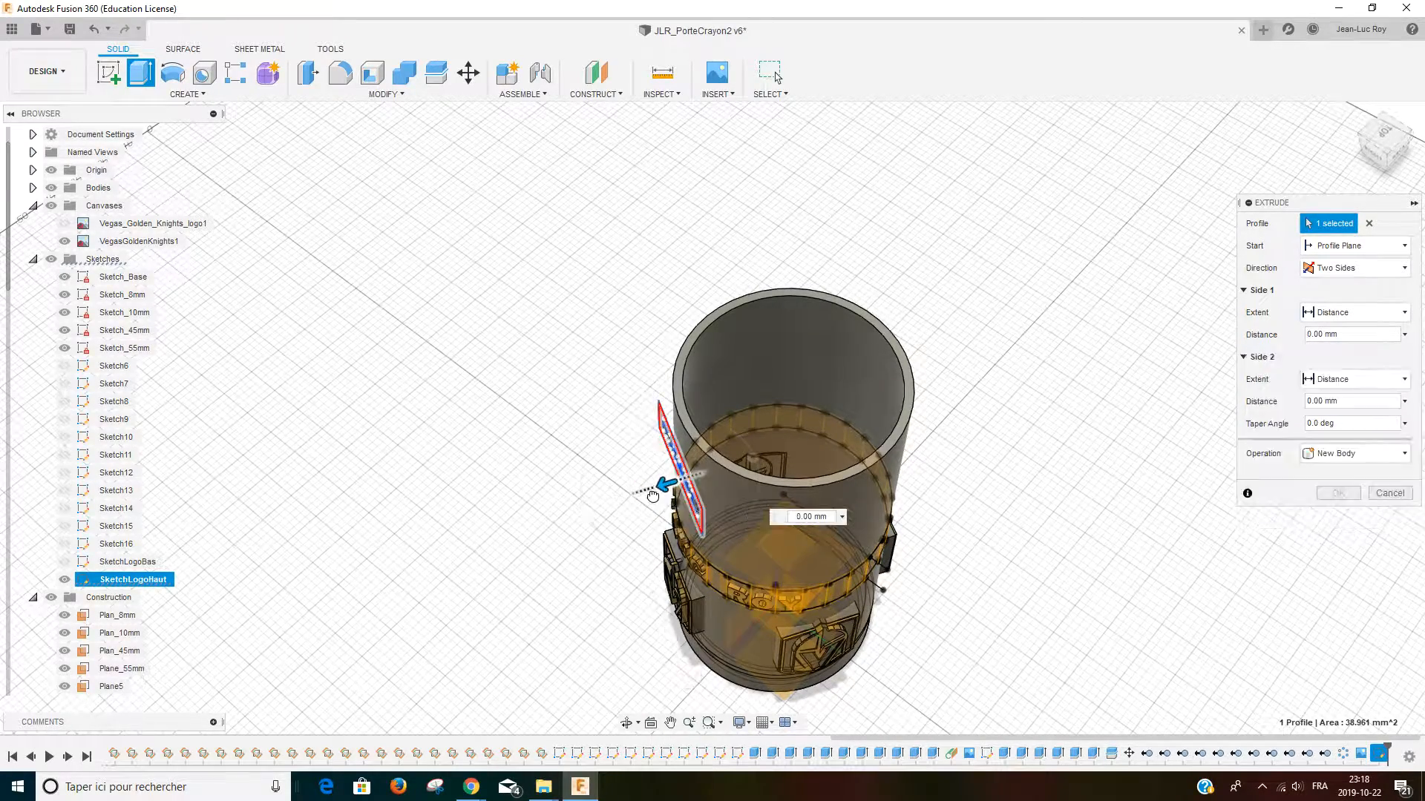
pyautogui.scroll(4, 652, 493)
pyautogui.moveTo(696, 471); pyautogui.dragTo(681, 475)
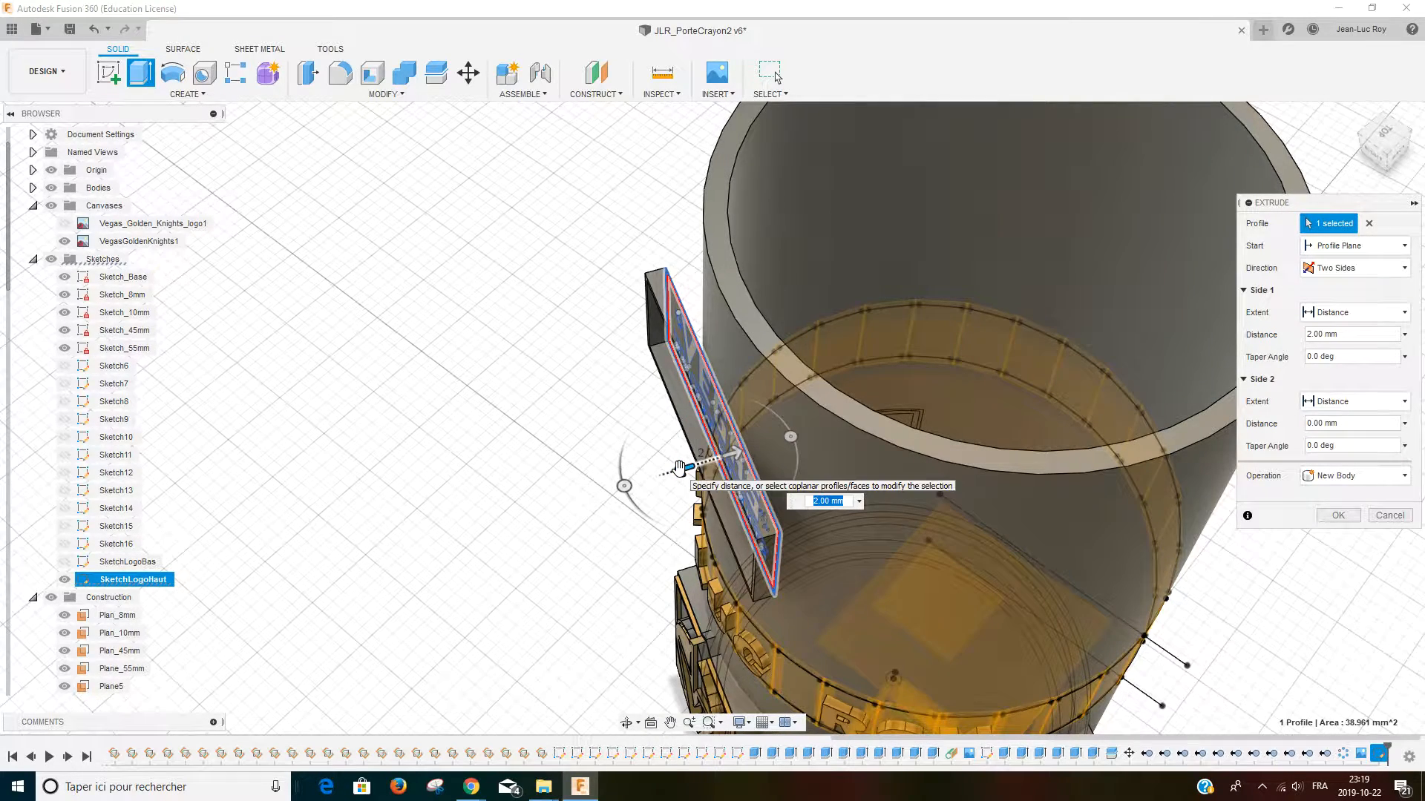
pyautogui.moveTo(680, 468); pyautogui.dragTo(686, 466)
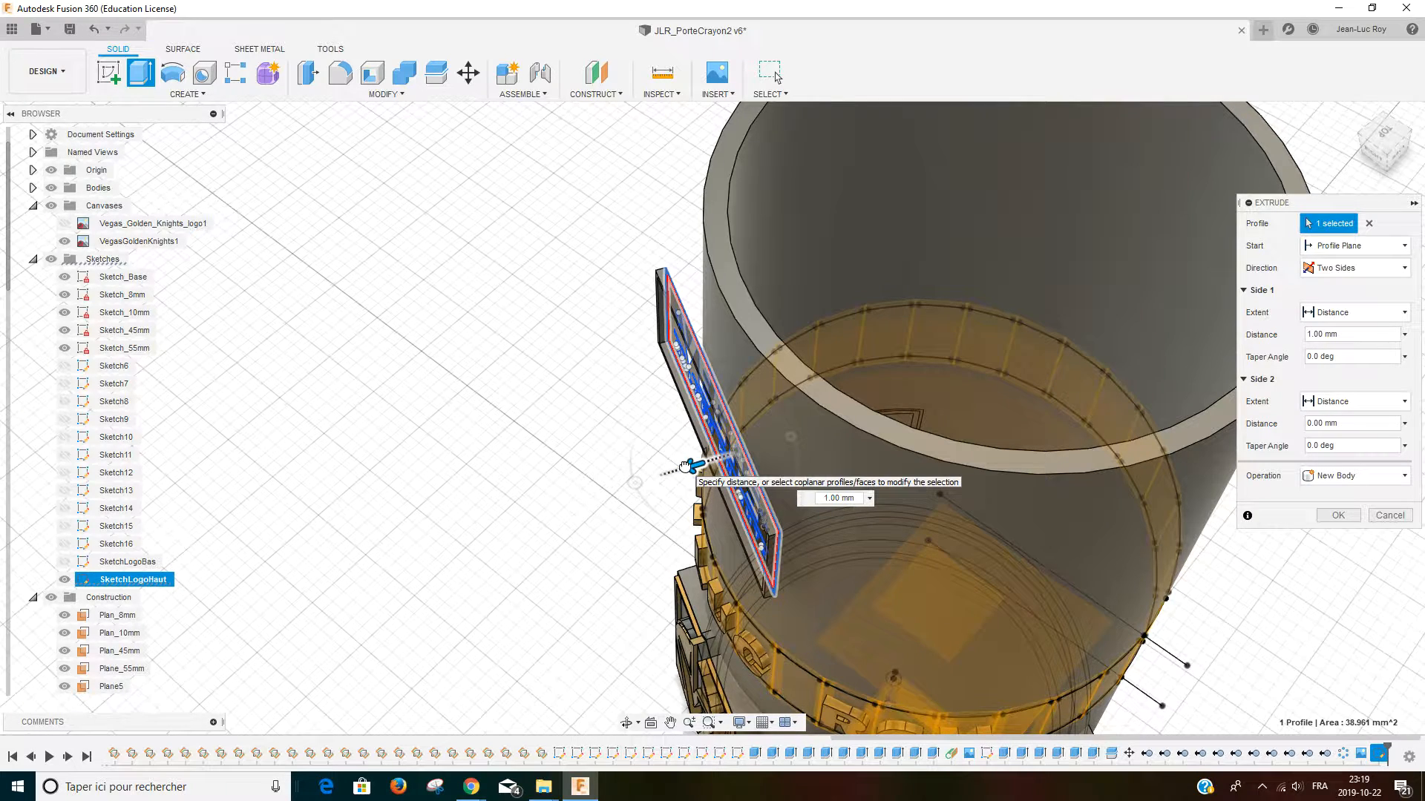
pyautogui.moveTo(685, 466); pyautogui.dragTo(679, 471)
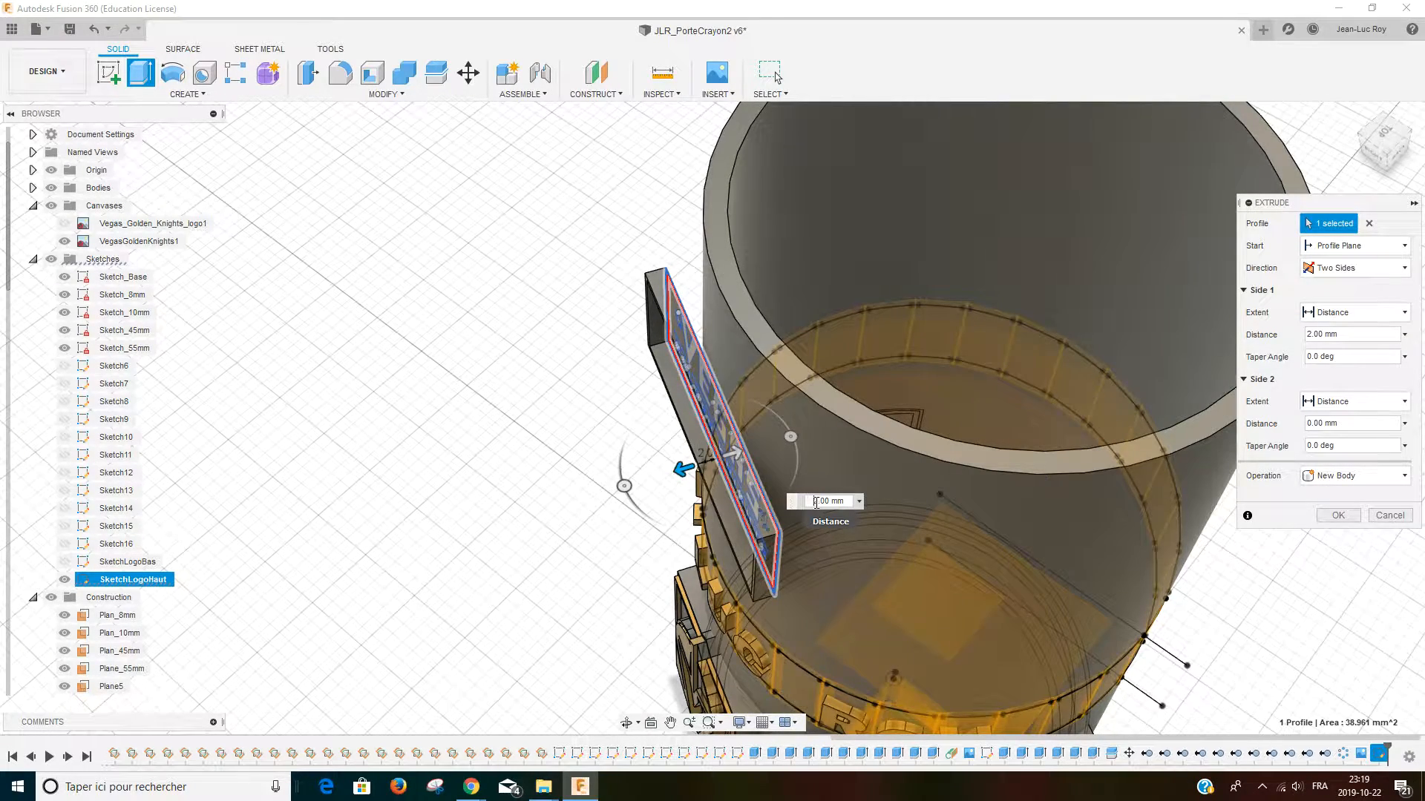
pyautogui.write('1.')
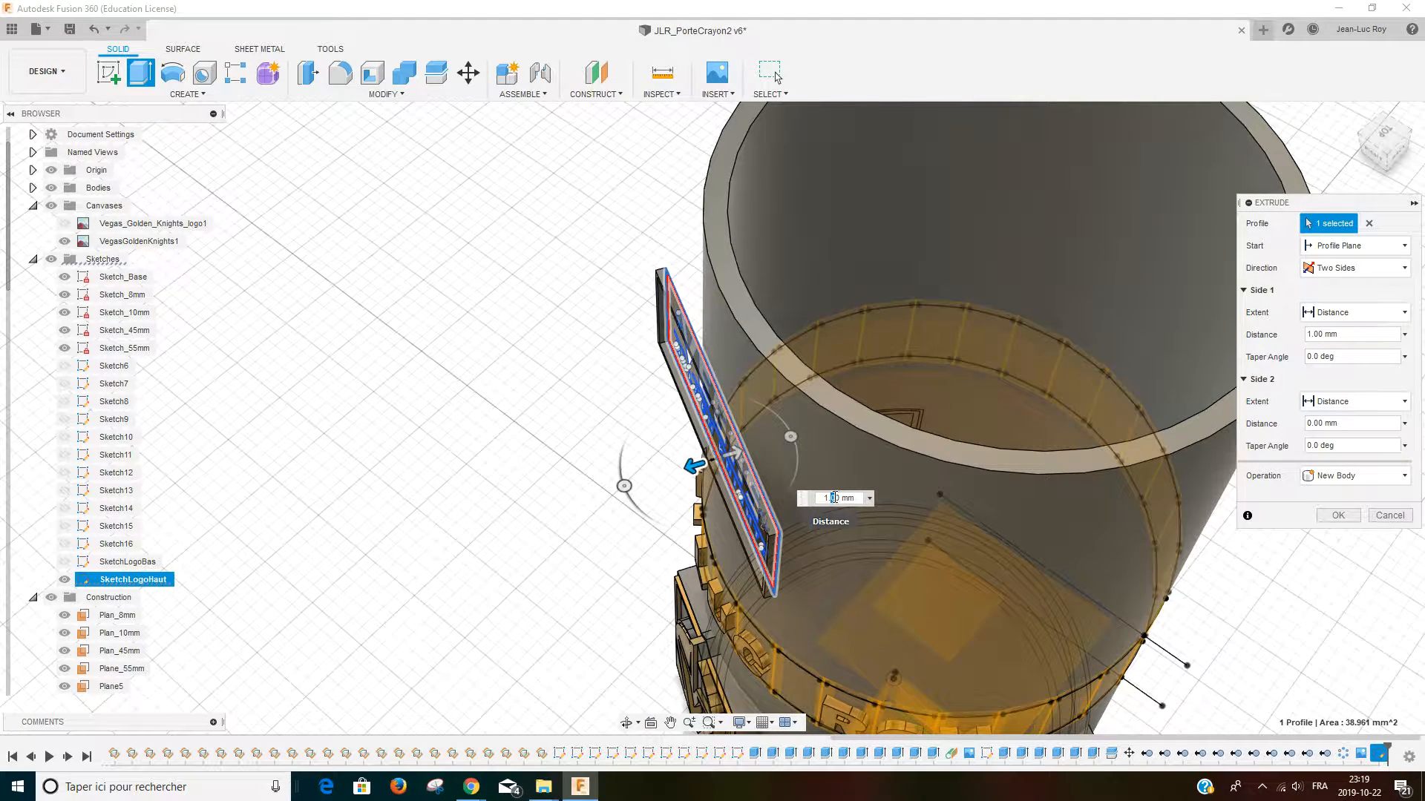
pyautogui.write('5')
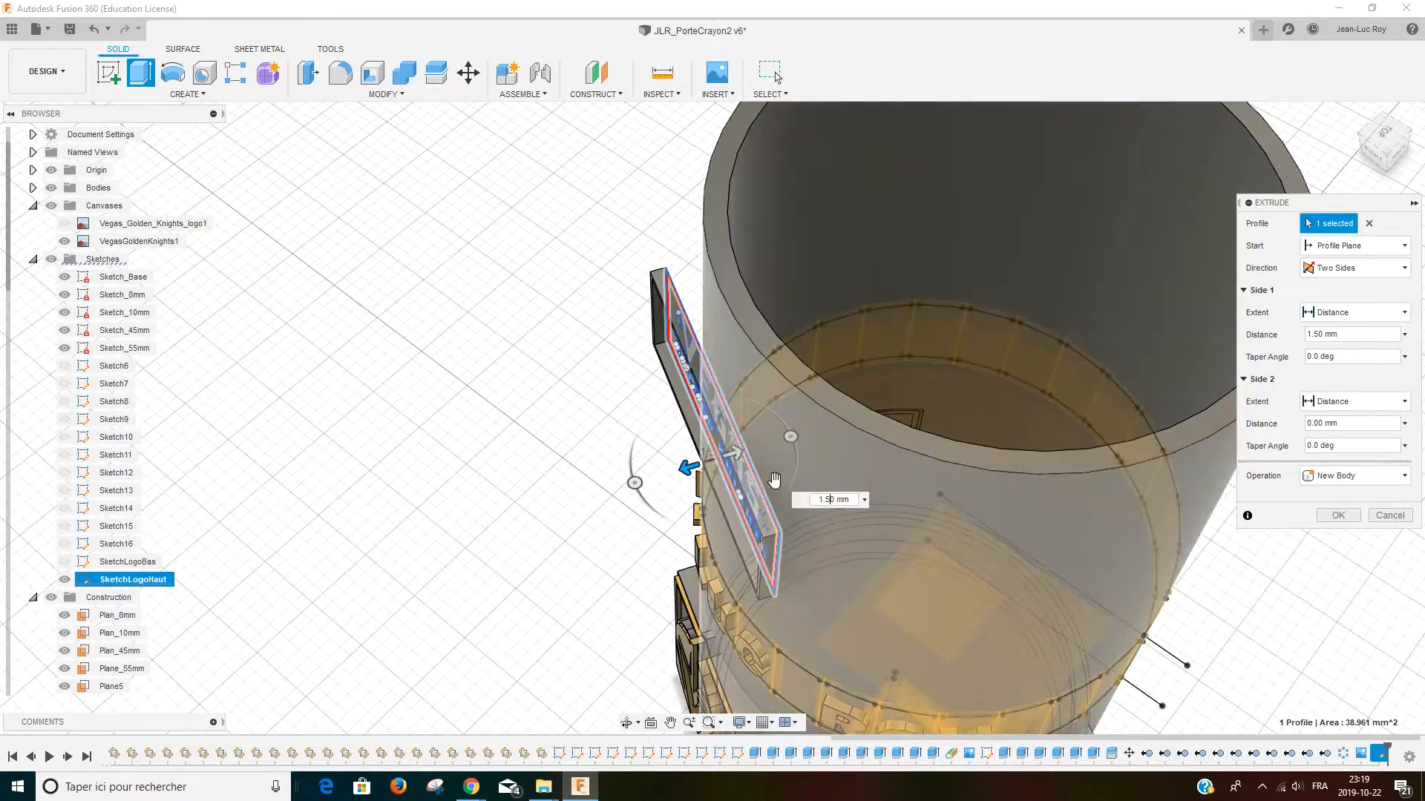
# Step: Extend Side 2 of the border extrusion 8 mm into the cylinder with the operation set to New Body
pyautogui.moveTo(739, 449); pyautogui.dragTo(880, 423)
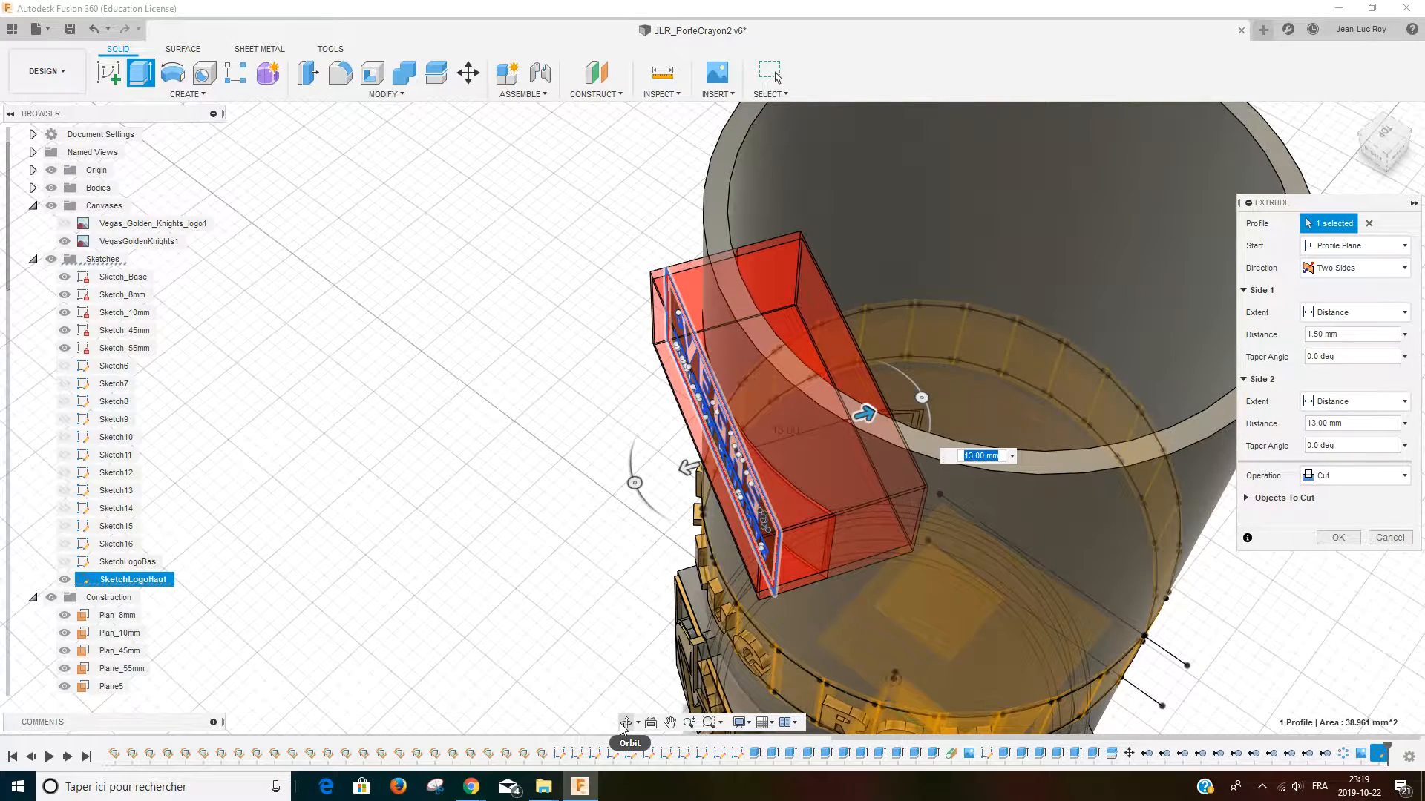
pyautogui.click(1354, 475)
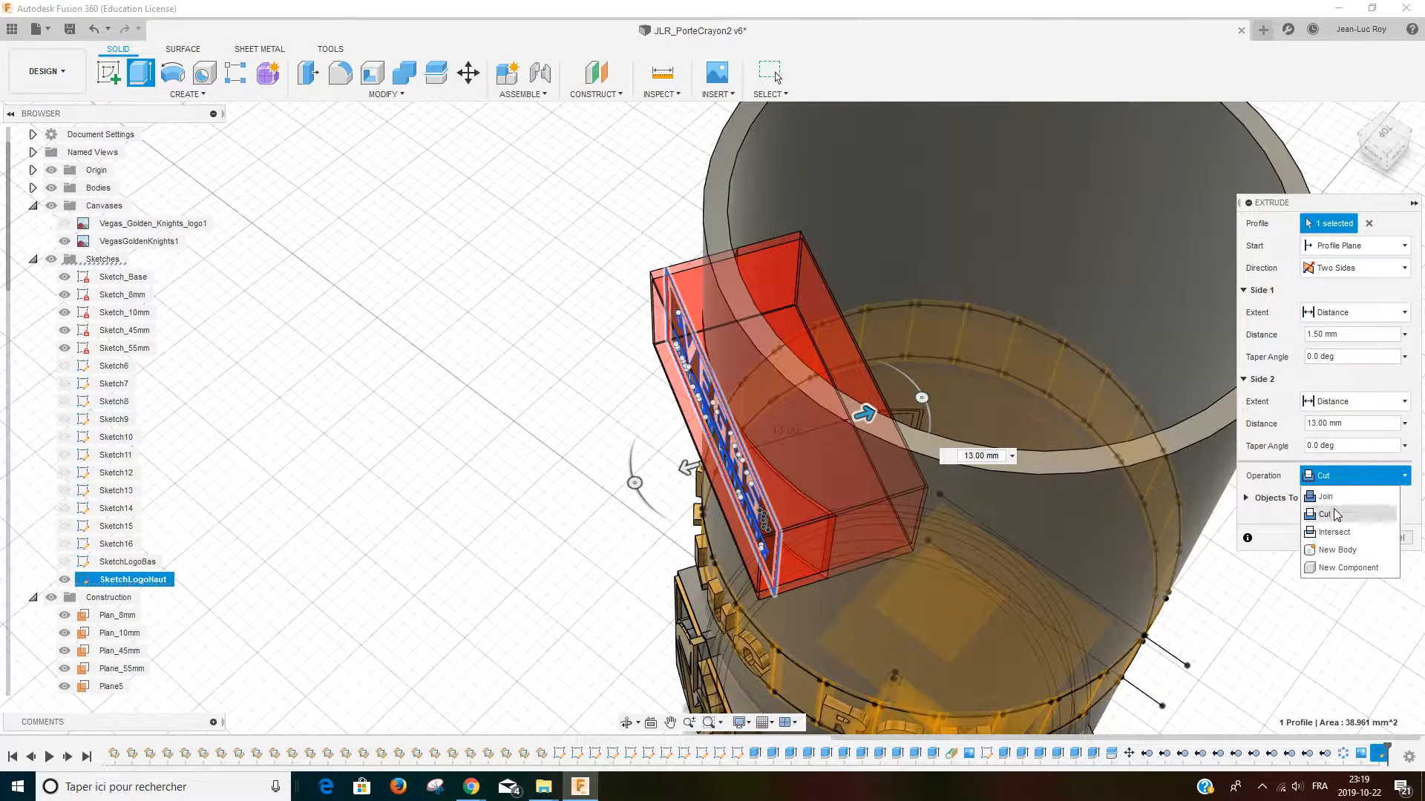
pyautogui.click(1339, 550)
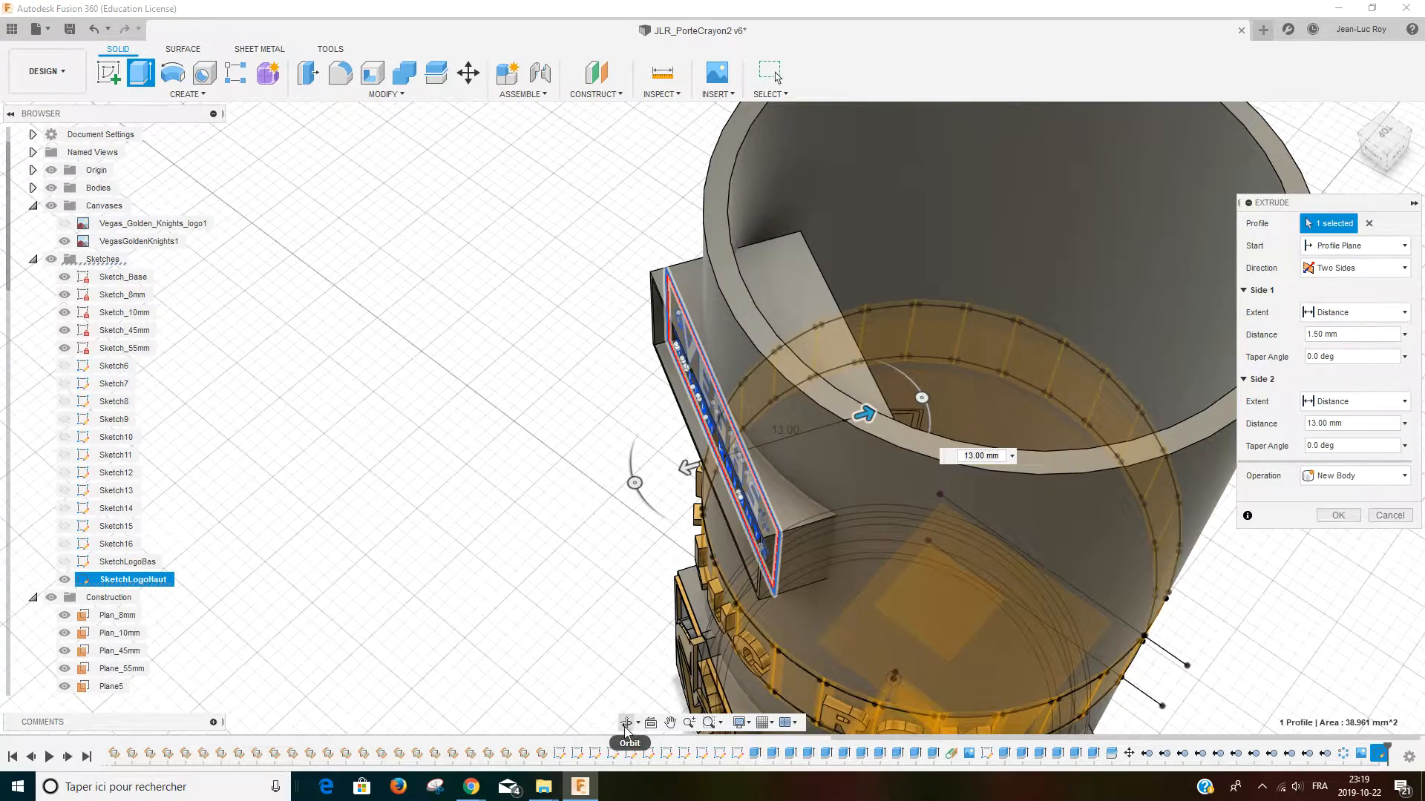
pyautogui.keyDown('shift'); pyautogui.moveTo(831, 458); pyautogui.dragTo(723, 491, button='middle'); pyautogui.keyUp('shift')
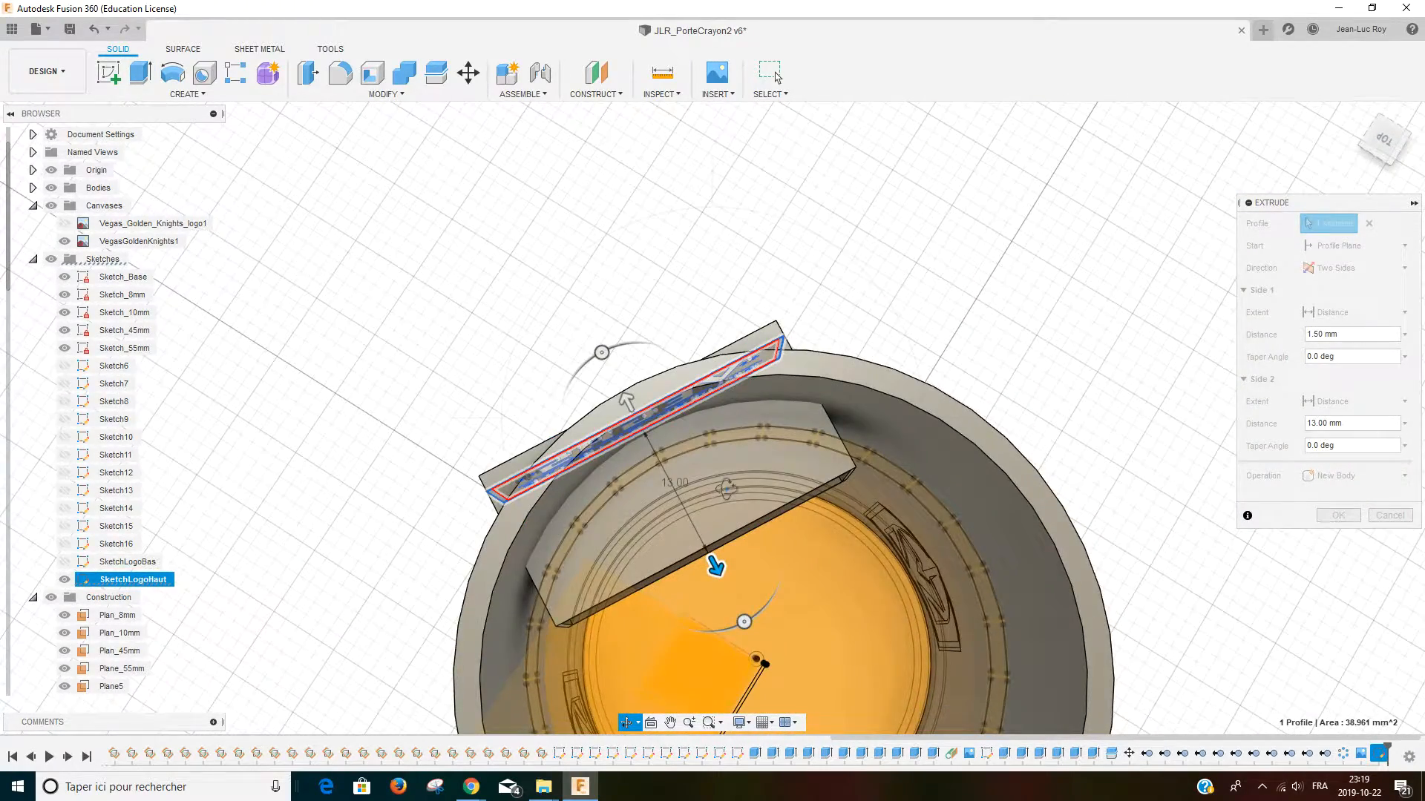
pyautogui.moveTo(716, 567); pyautogui.dragTo(687, 509)
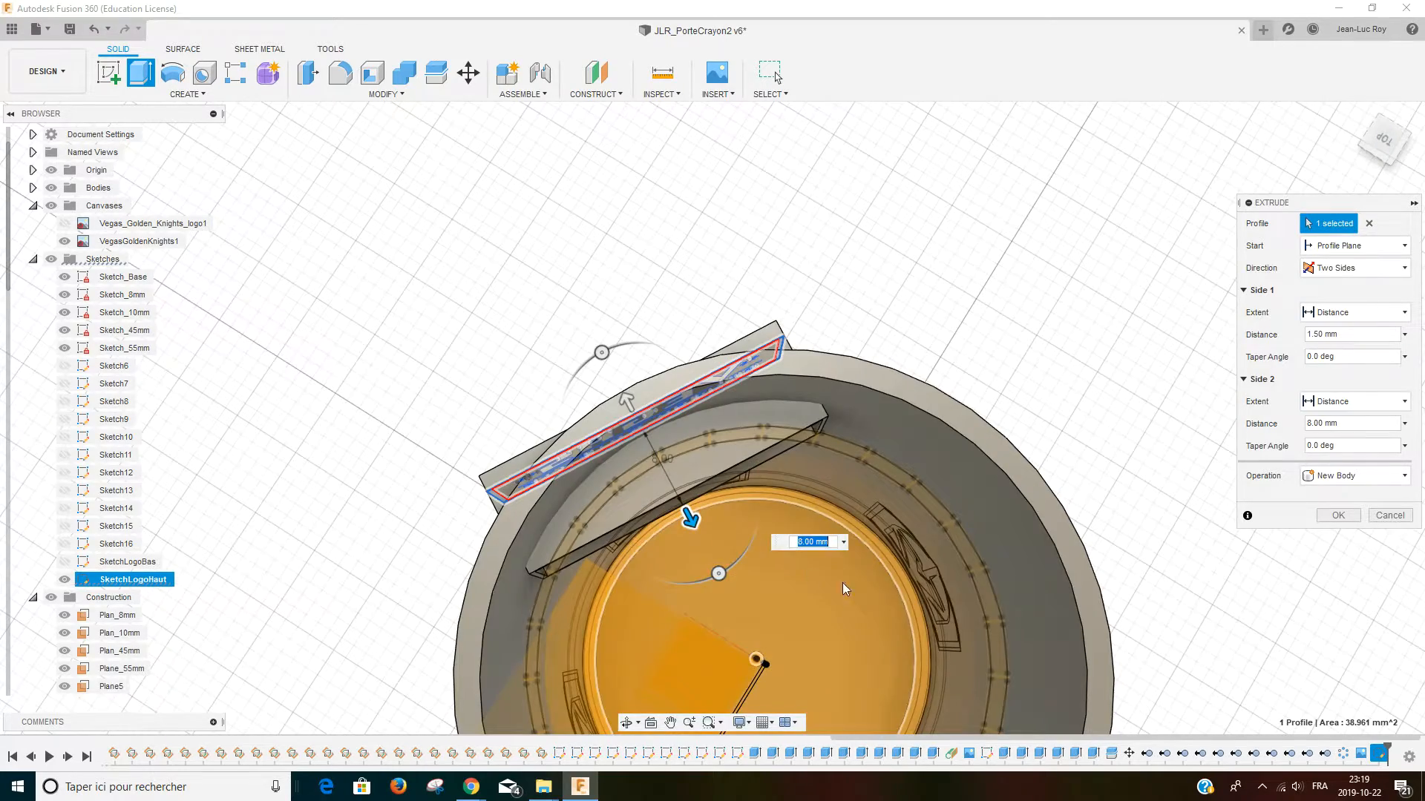
# Step: Check the border extrusion's fit against the cylinder from several angles and complete it as a new body
pyautogui.click(627, 723)
pyautogui.moveTo(631, 445); pyautogui.dragTo(694, 668)
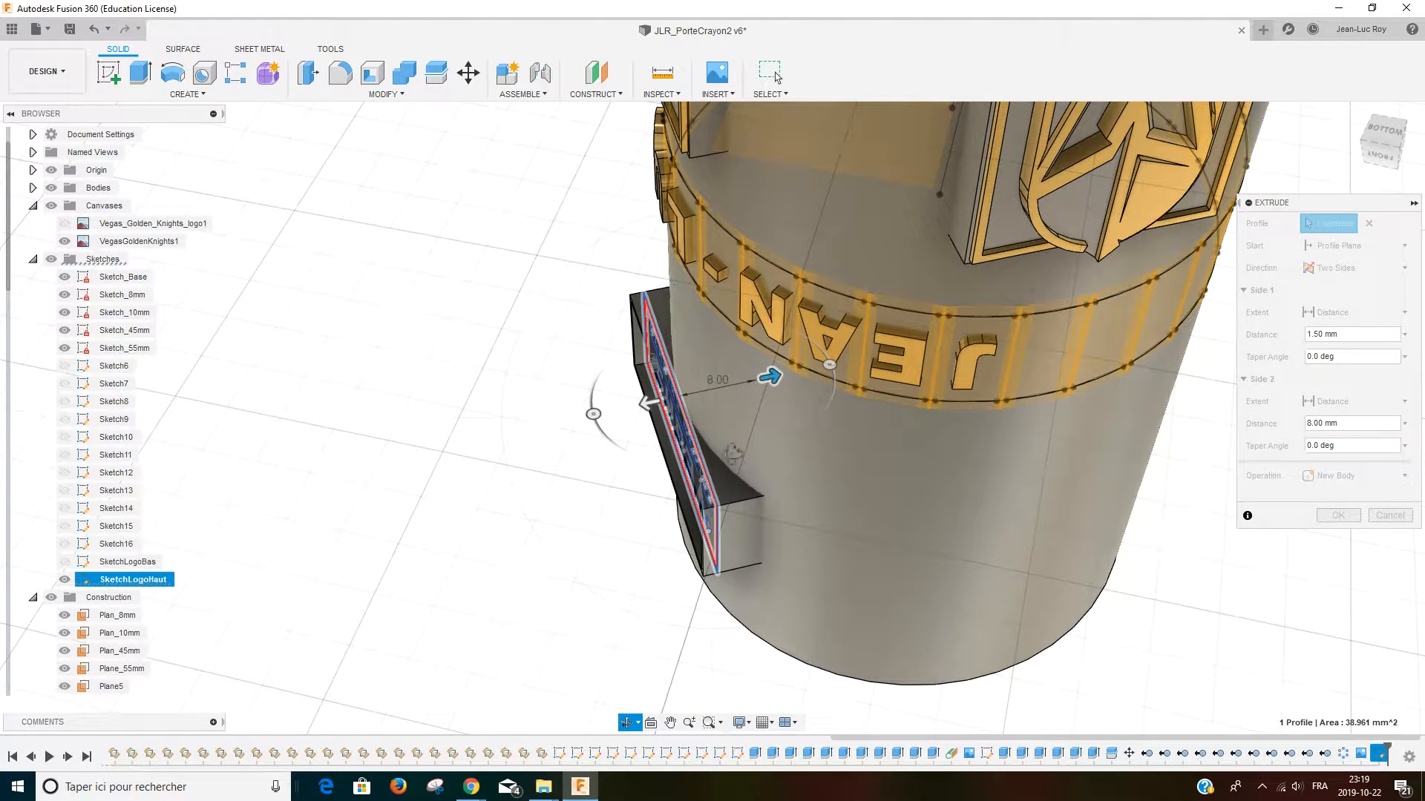
pyautogui.moveTo(648, 408); pyautogui.dragTo(899, 370)
pyautogui.keyDown('shift'); pyautogui.moveTo(833, 151); pyautogui.dragTo(767, 148, button='middle'); pyautogui.keyUp('shift')
pyautogui.moveTo(766, 148); pyautogui.dragTo(815, 192)
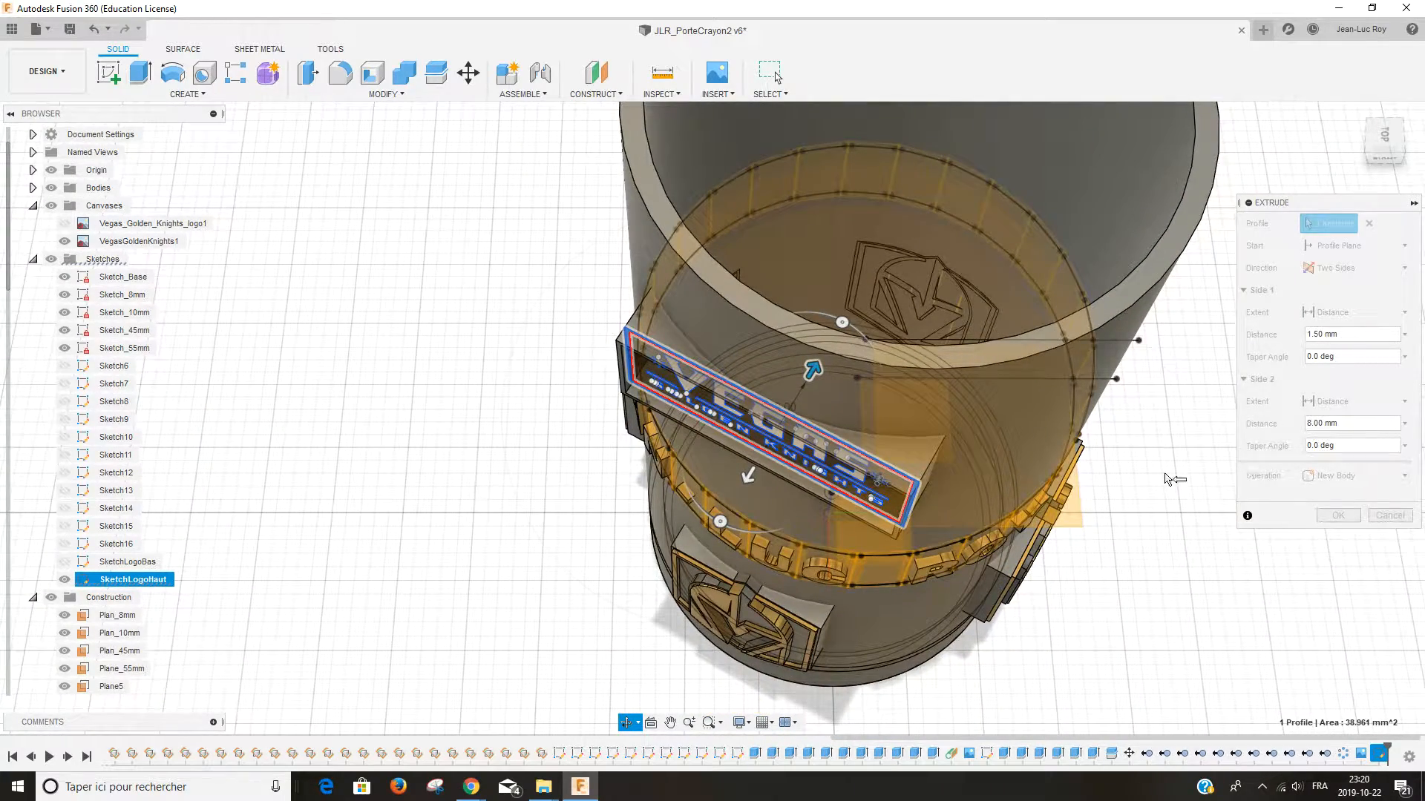
pyautogui.rightClick(1194, 486)
pyautogui.click(1245, 492)
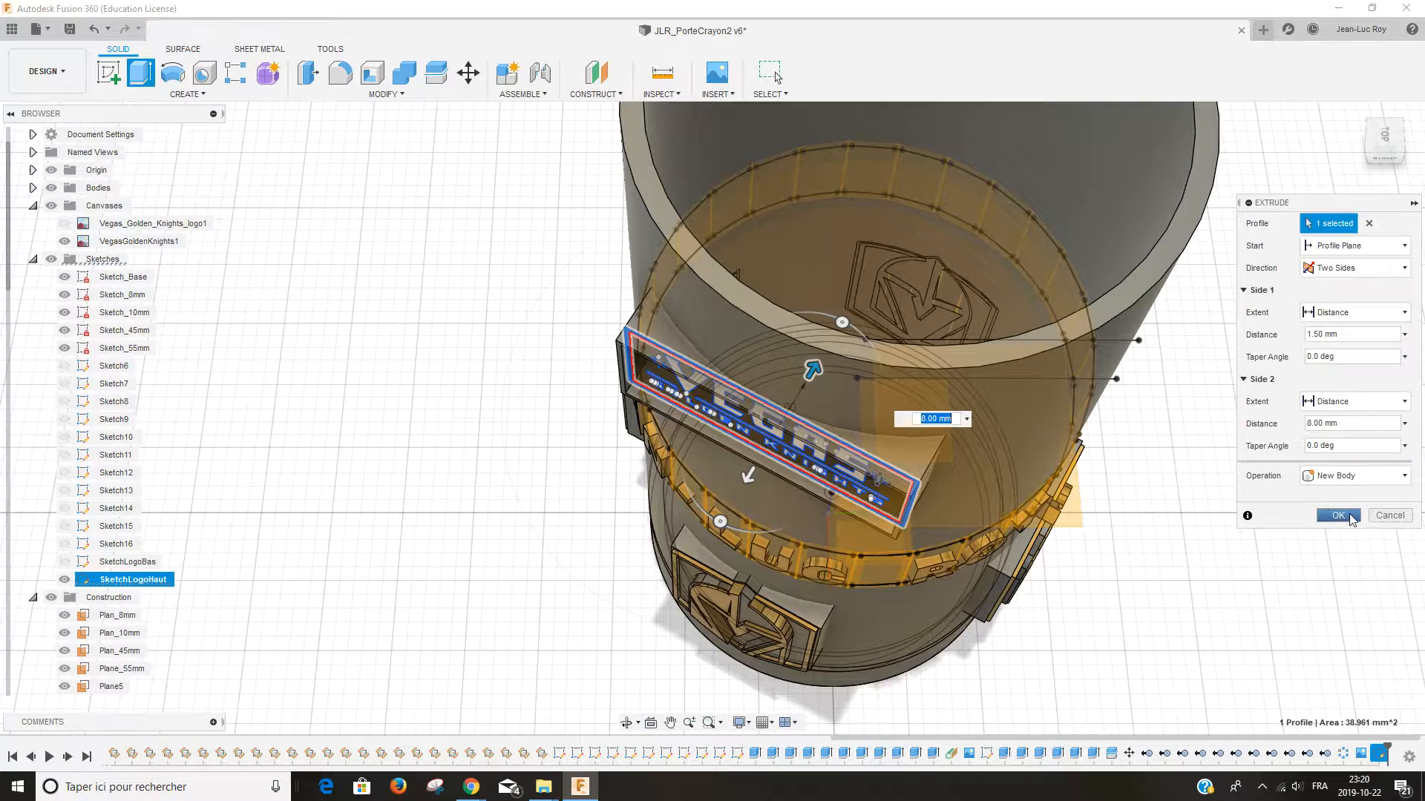
pyautogui.click(1344, 519)
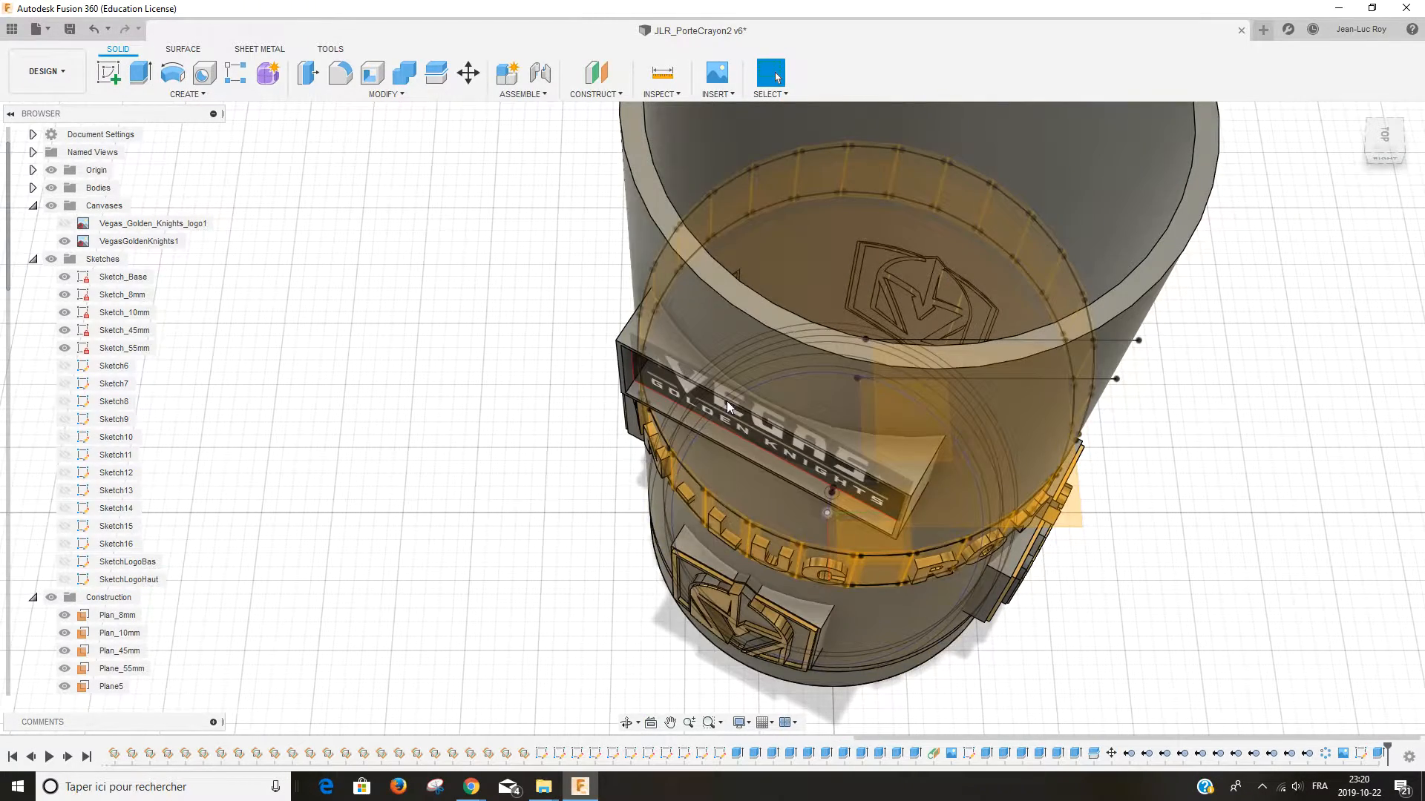
pyautogui.click(629, 723)
pyautogui.moveTo(719, 601); pyautogui.dragTo(733, 517)
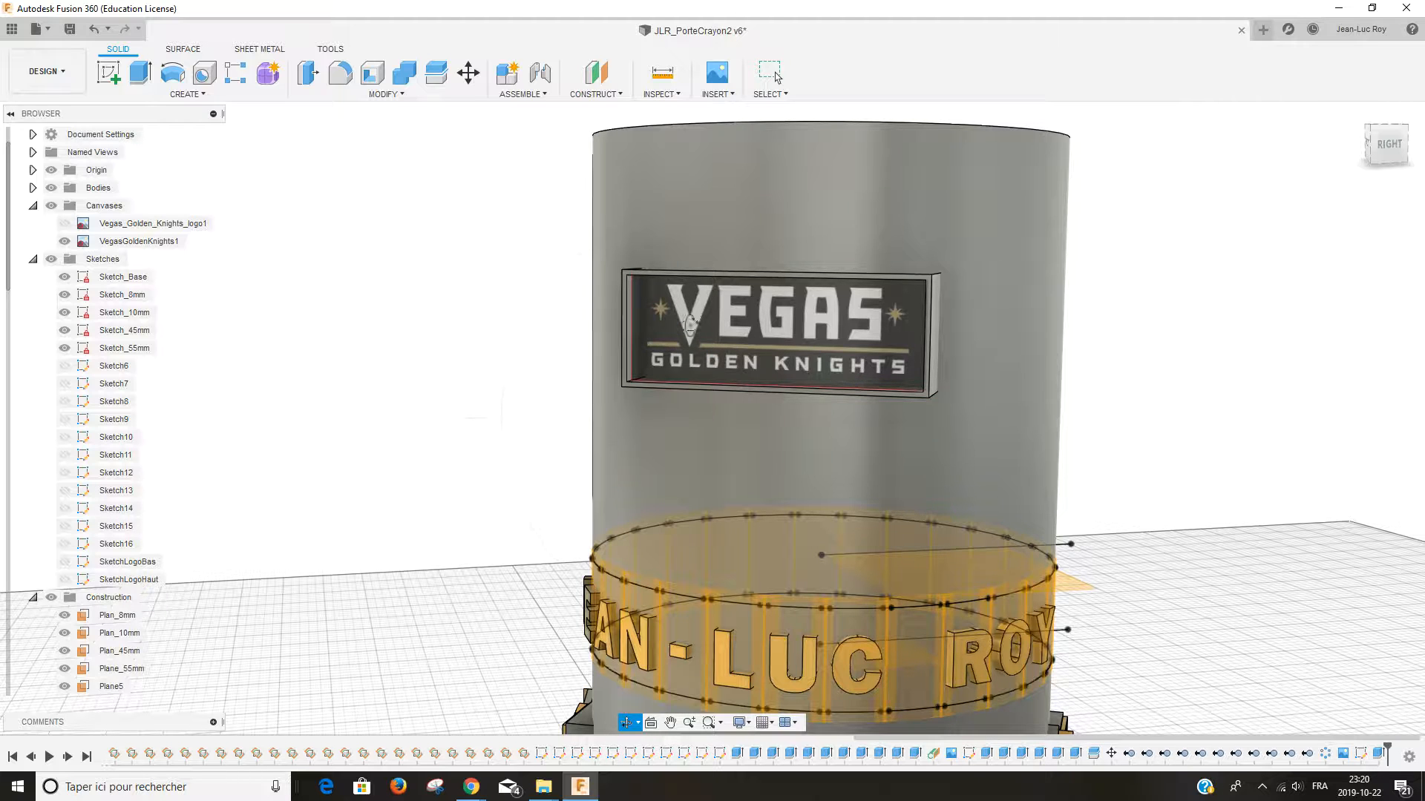
pyautogui.rightClick(282, 505)
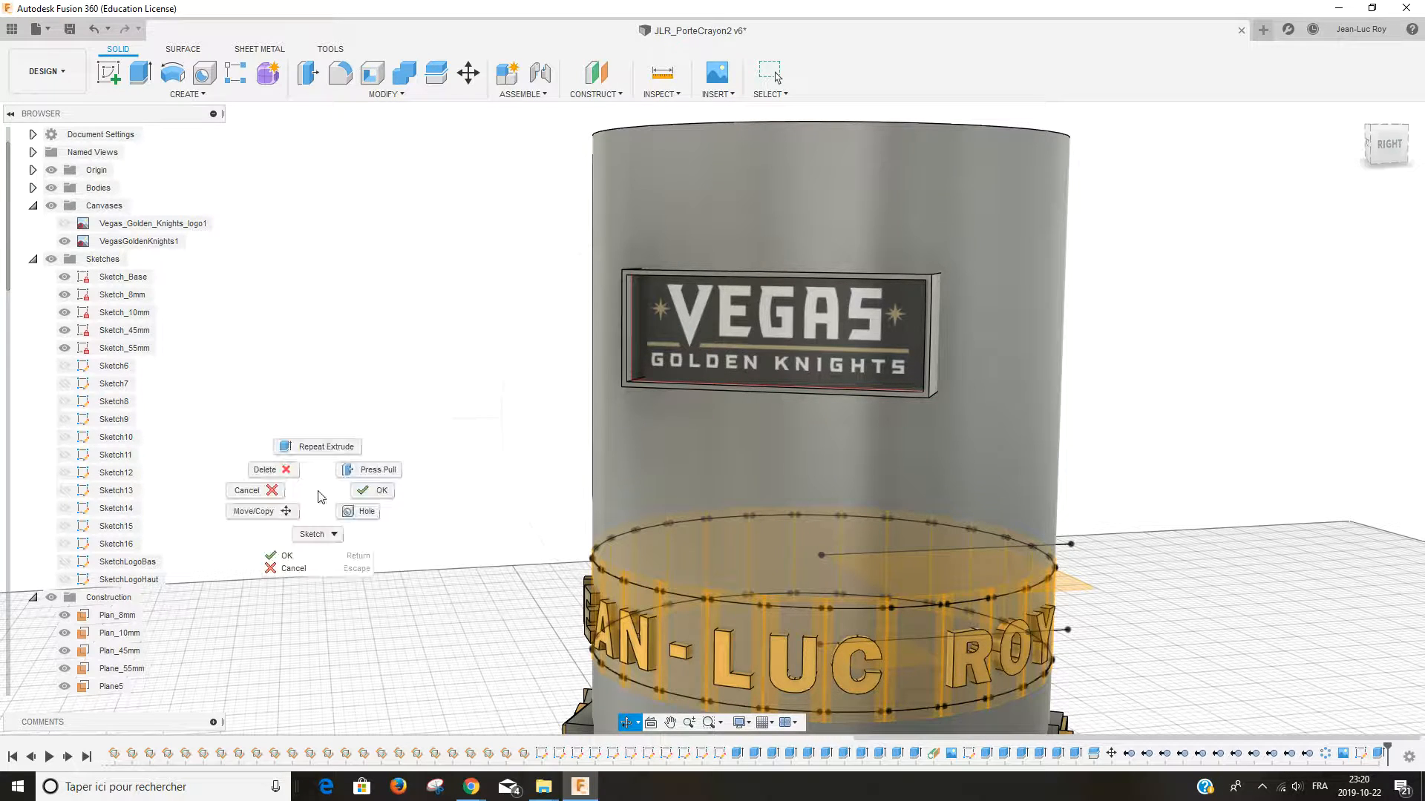
# Step: Make the SketchLogoHaut sketch visible again so its Vegas logo profiles are available inside the border frame
pyautogui.click(375, 498)
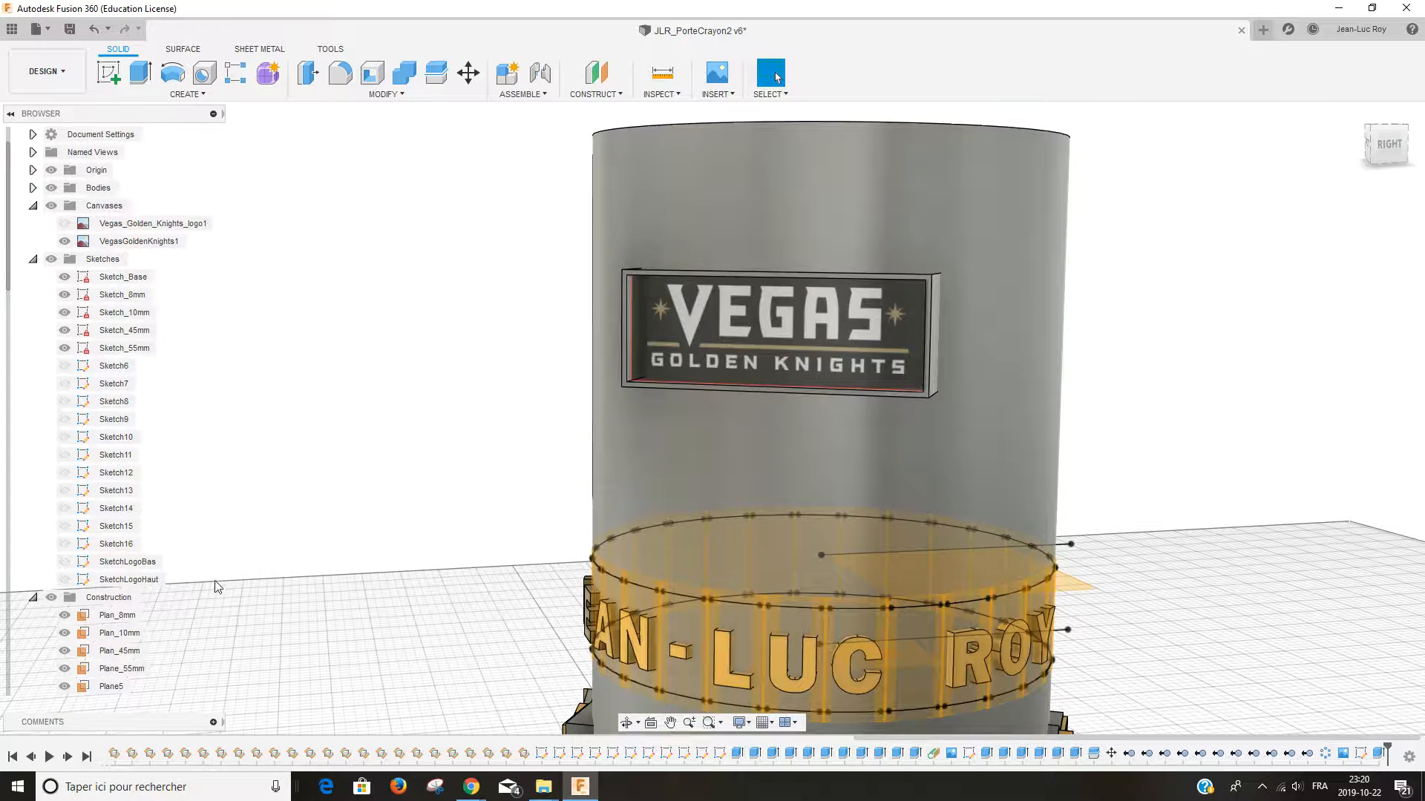
pyautogui.click(128, 580)
pyautogui.click(65, 580)
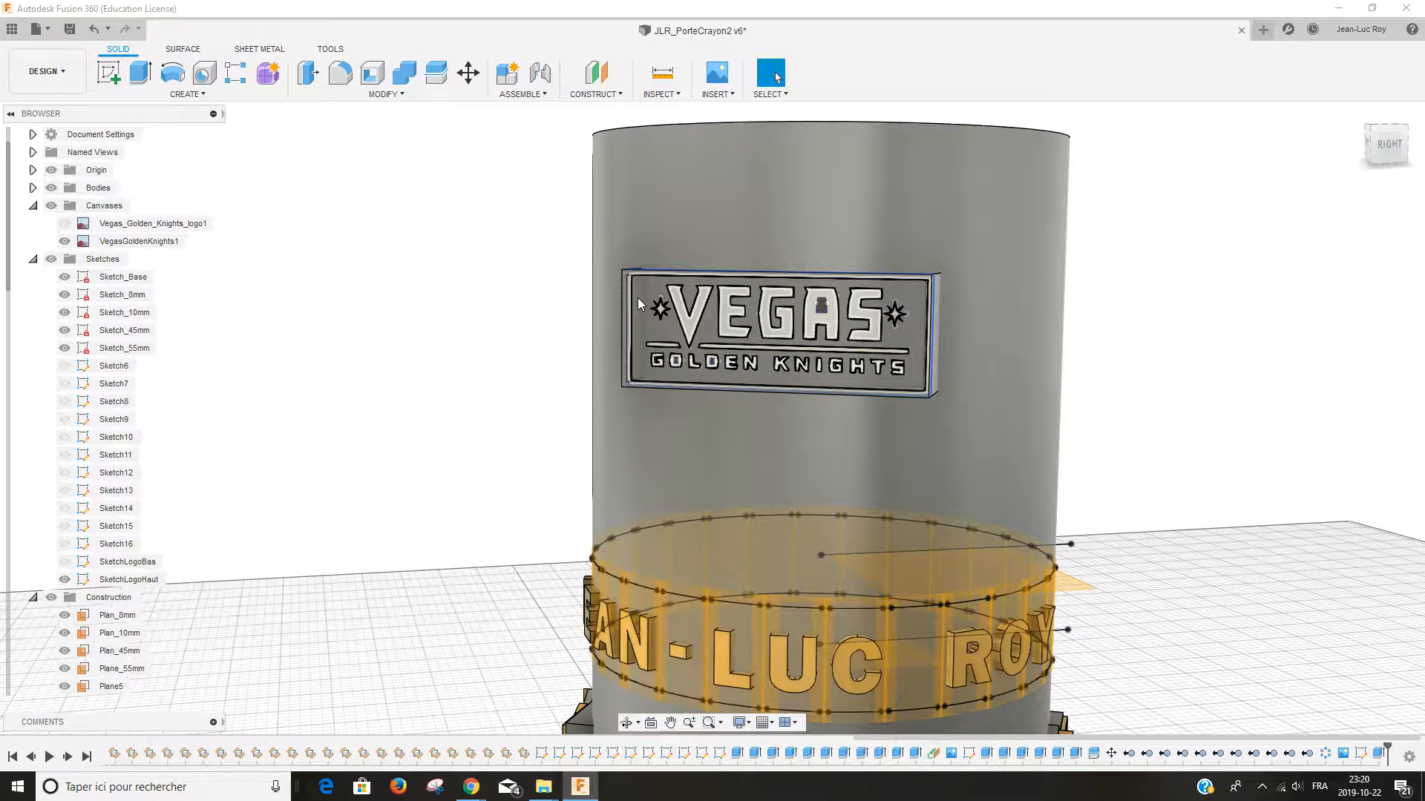
pyautogui.scroll(3, 638, 312)
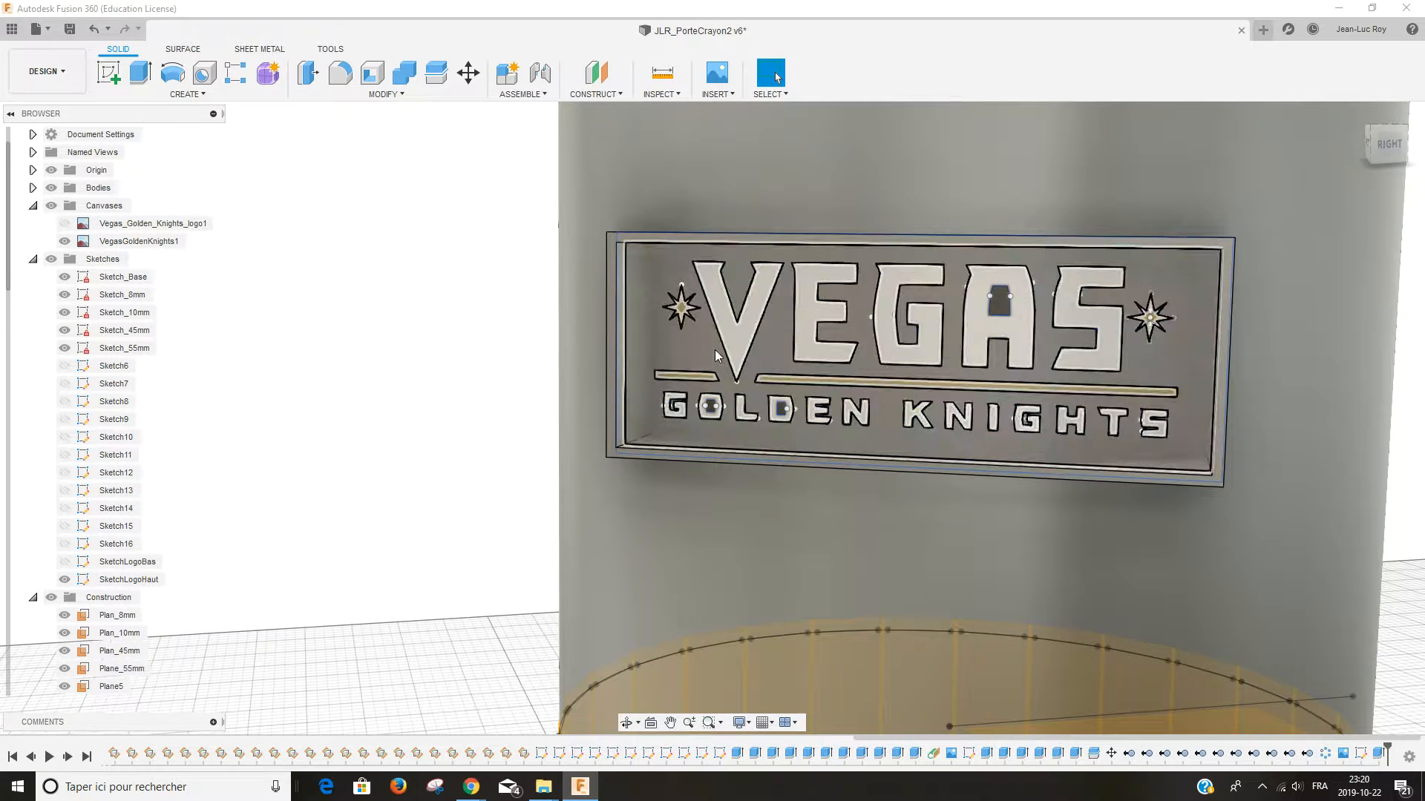
pyautogui.scroll(3, 687, 319)
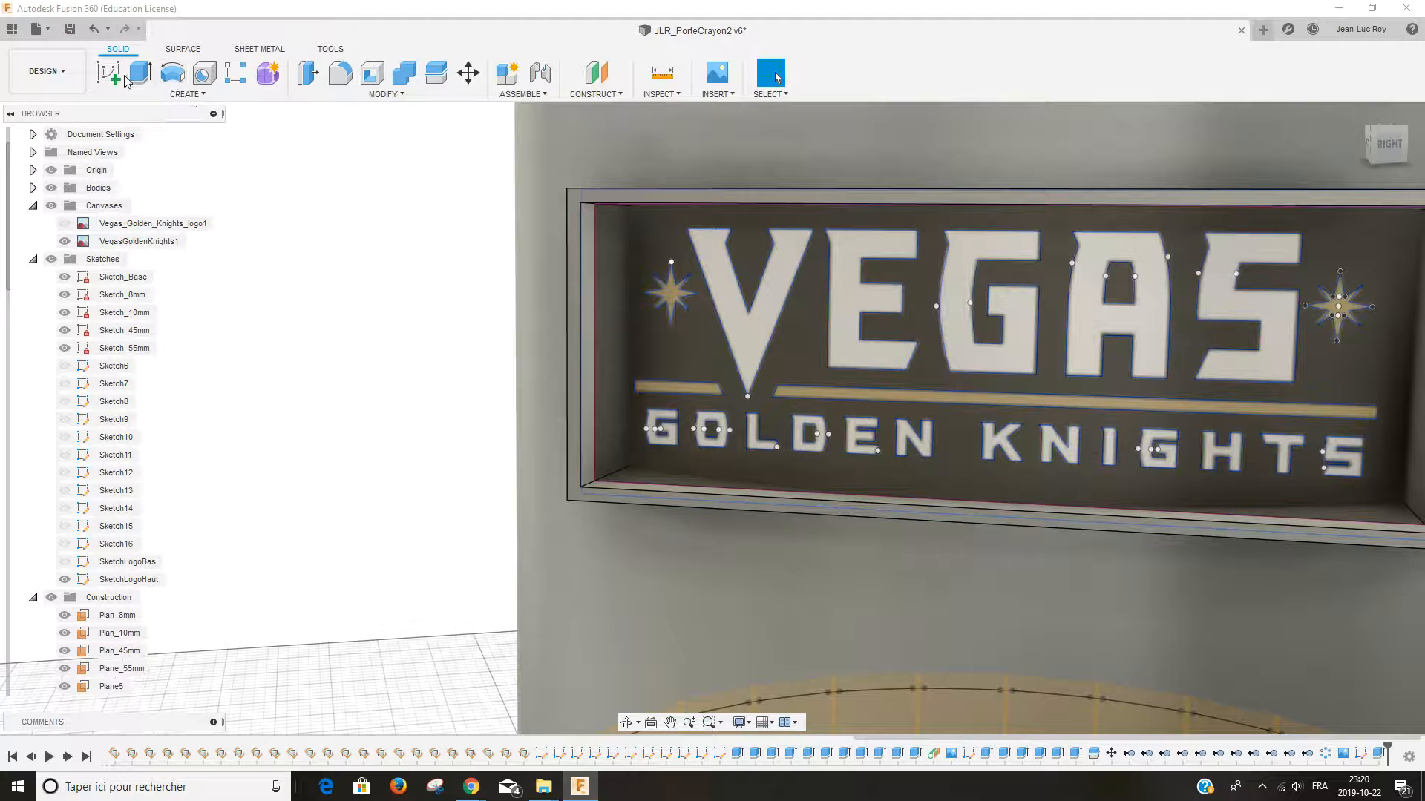
# Step: Start an Extrude and select the two star profiles on either side of the VEGAS lettering
pyautogui.click(141, 73)
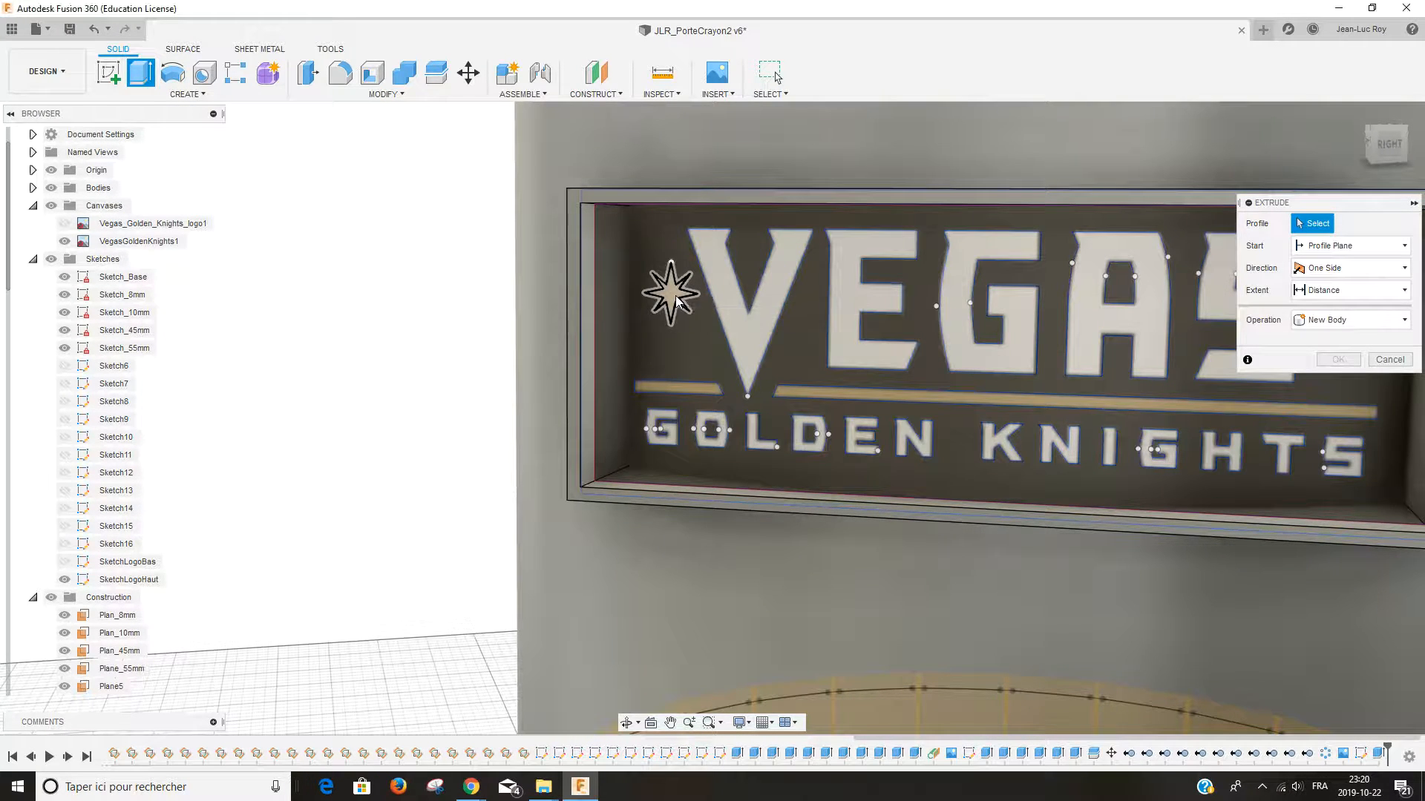
pyautogui.click(670, 294)
pyautogui.moveTo(876, 262); pyautogui.dragTo(557, 256, button='middle')
pyautogui.scroll(-3, 668, 270)
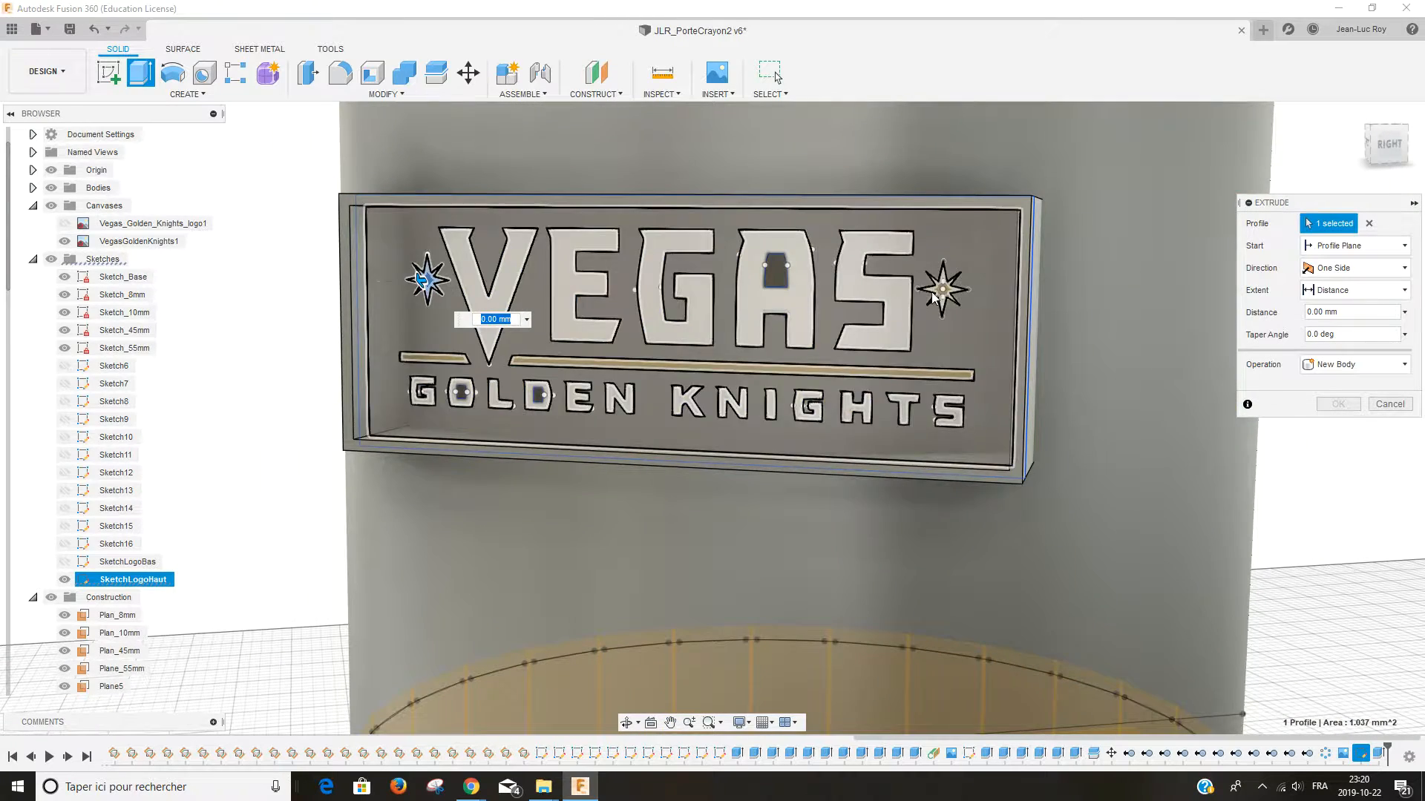
pyautogui.scroll(3, 938, 288)
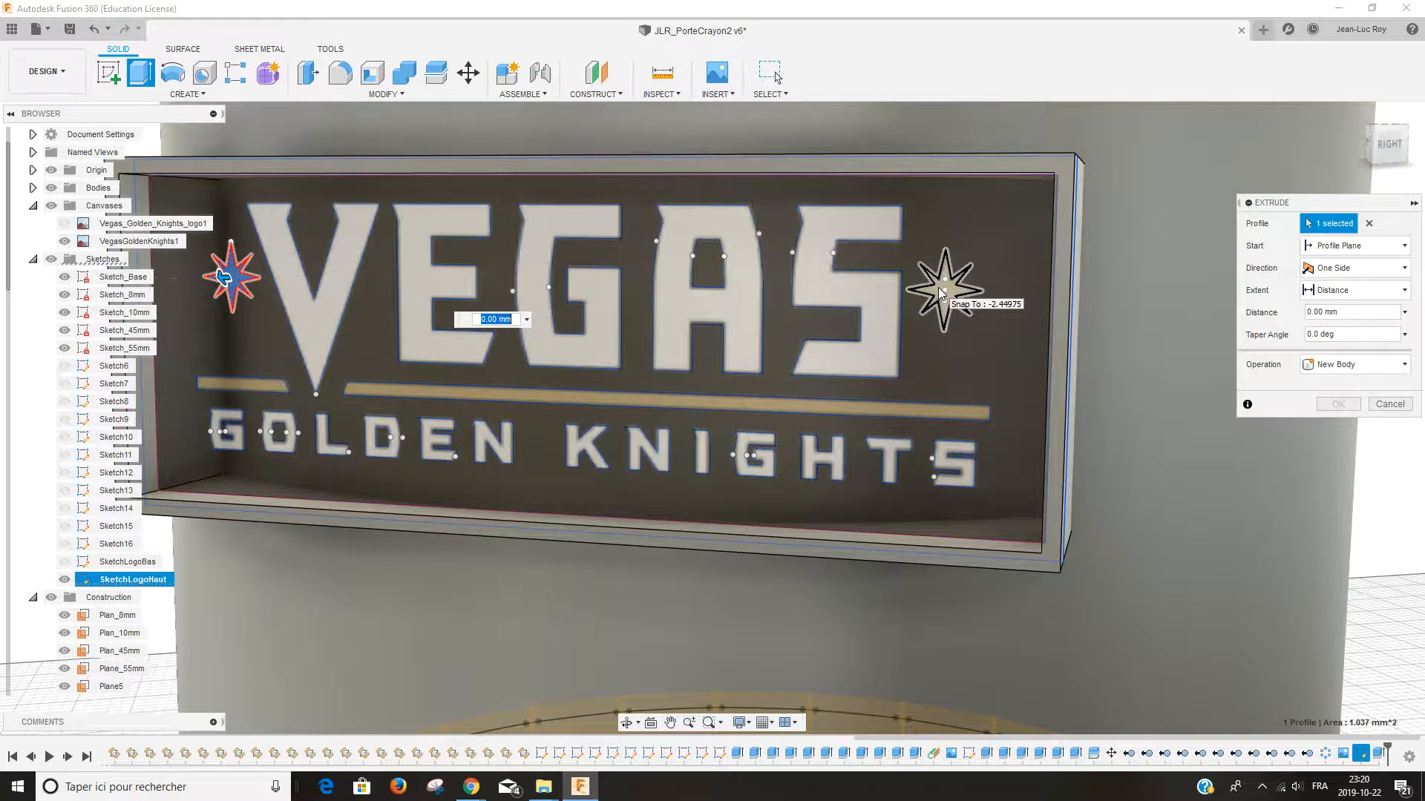
pyautogui.click(938, 288)
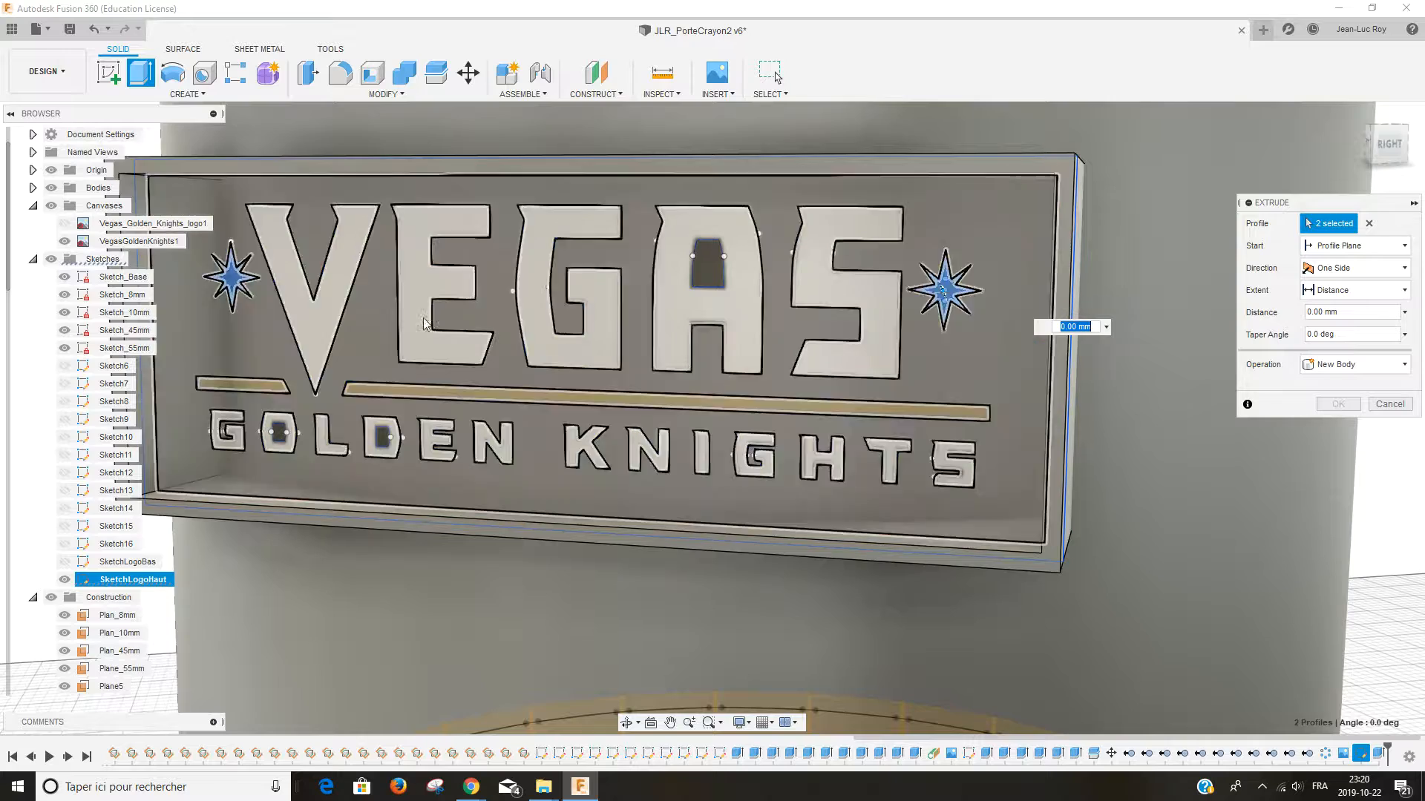
# Step: Add the five VEGAS letter profiles and the two horizontal bars beneath them to the extrusion selection
pyautogui.click(319, 317)
pyautogui.click(435, 296)
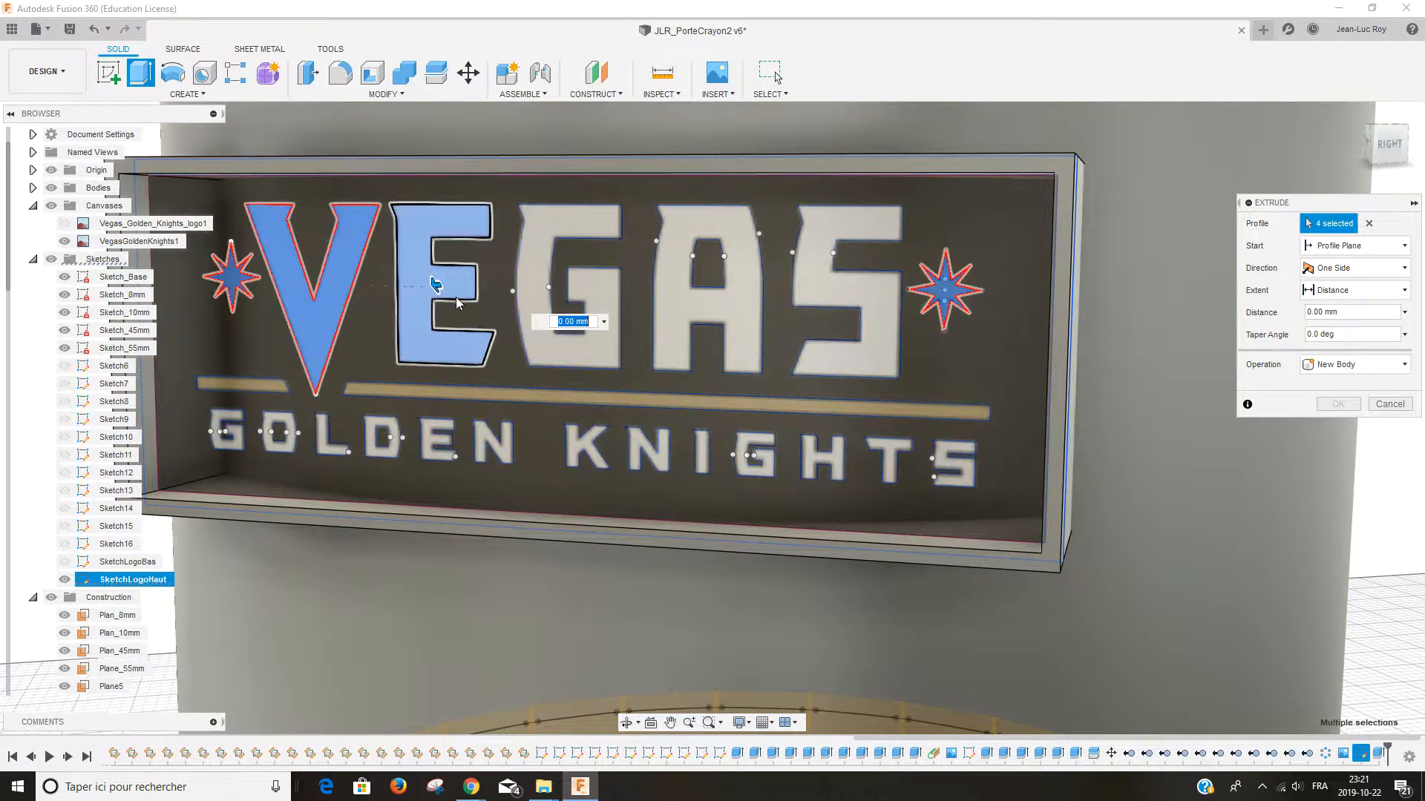
pyautogui.click(571, 310)
pyautogui.click(703, 291)
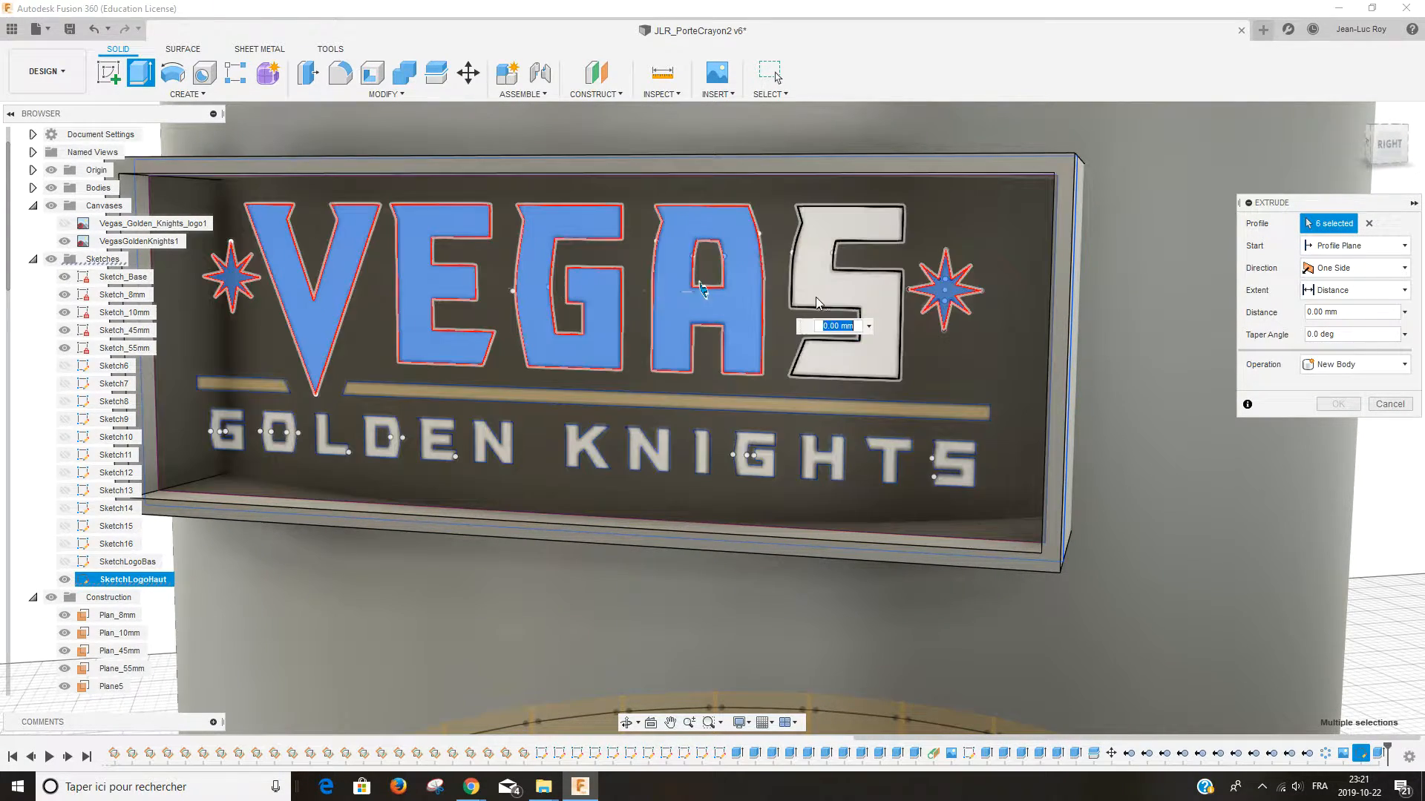
pyautogui.click(842, 291)
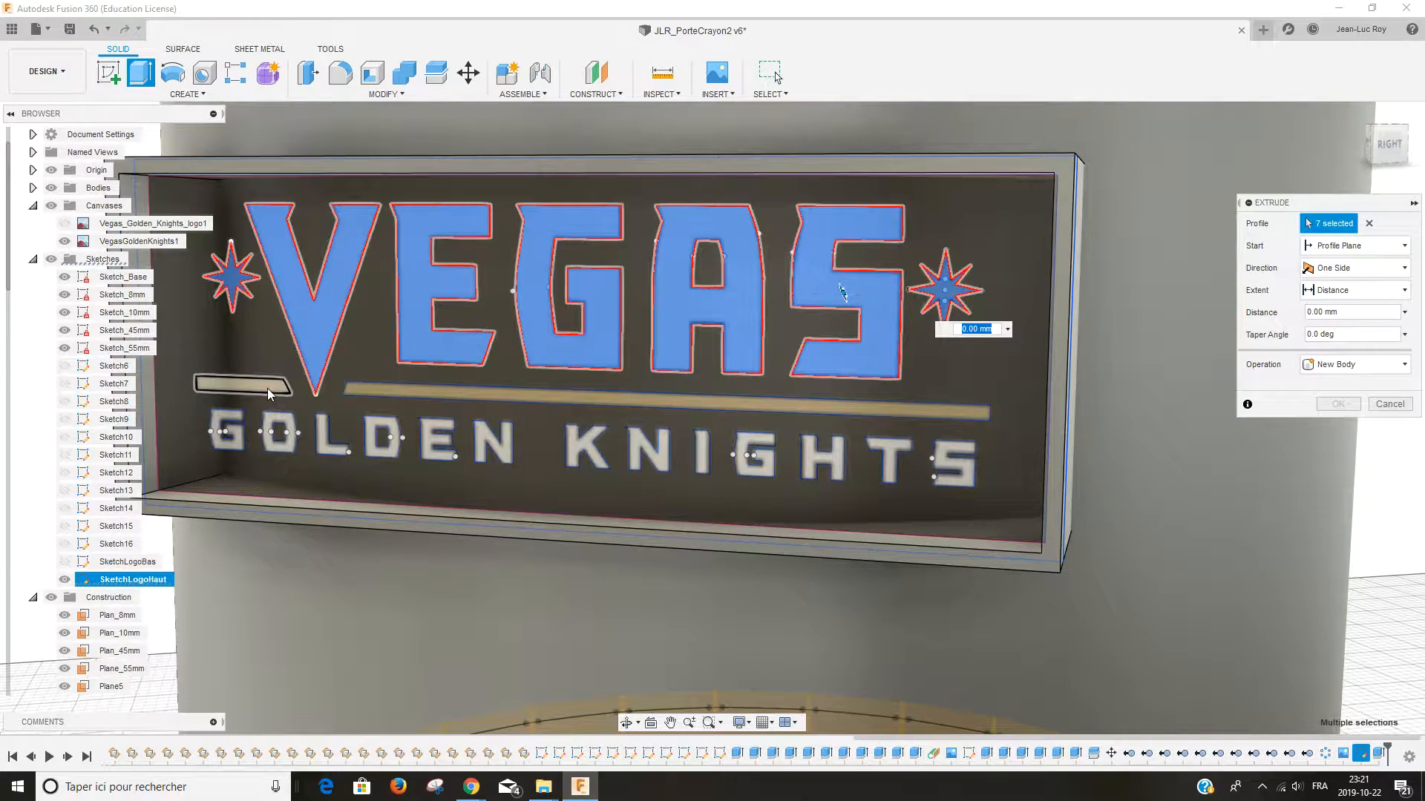
pyautogui.click(267, 388)
pyautogui.click(371, 392)
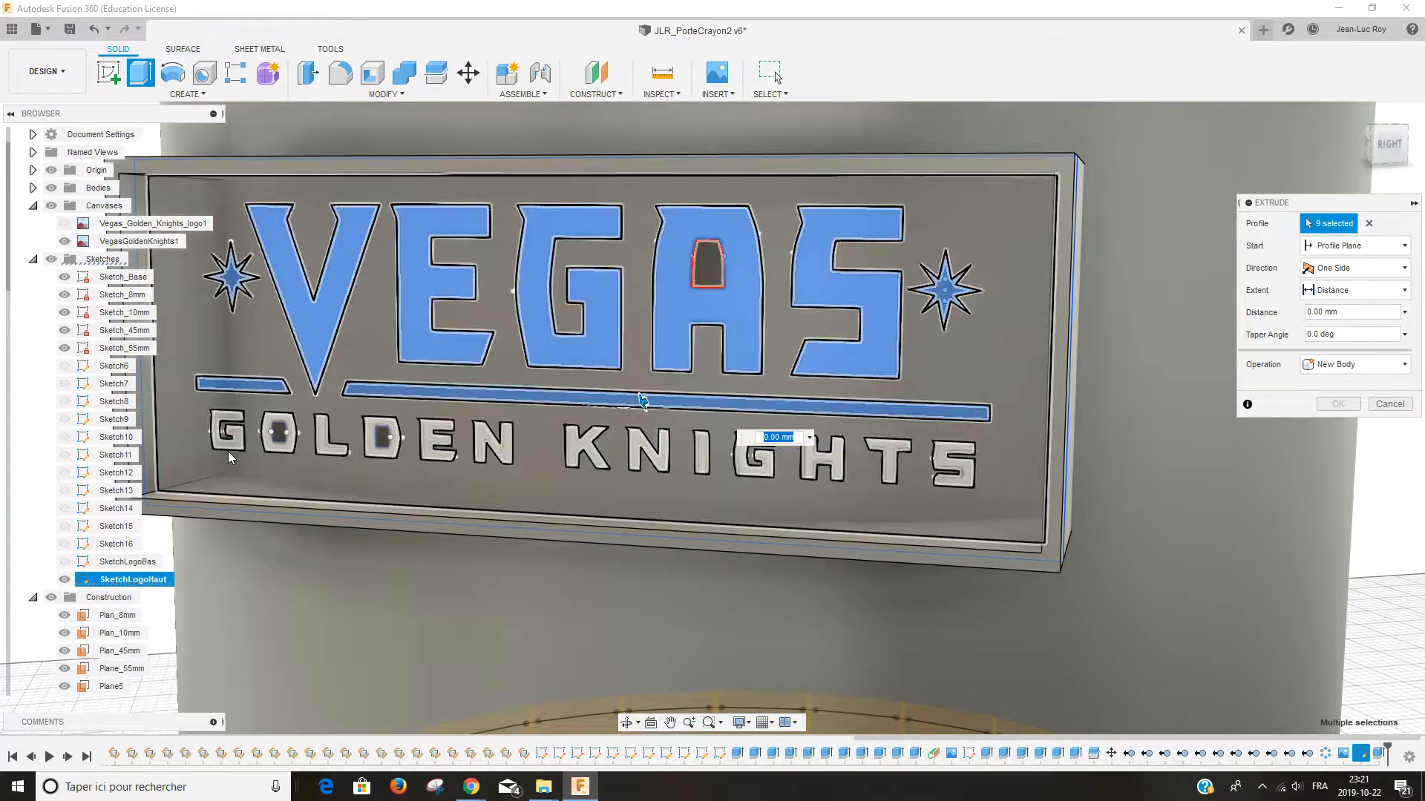
# Step: Add the six letter profiles of the word GOLDEN to the extrusion selection, leaving out the letter holes
pyautogui.click(237, 443)
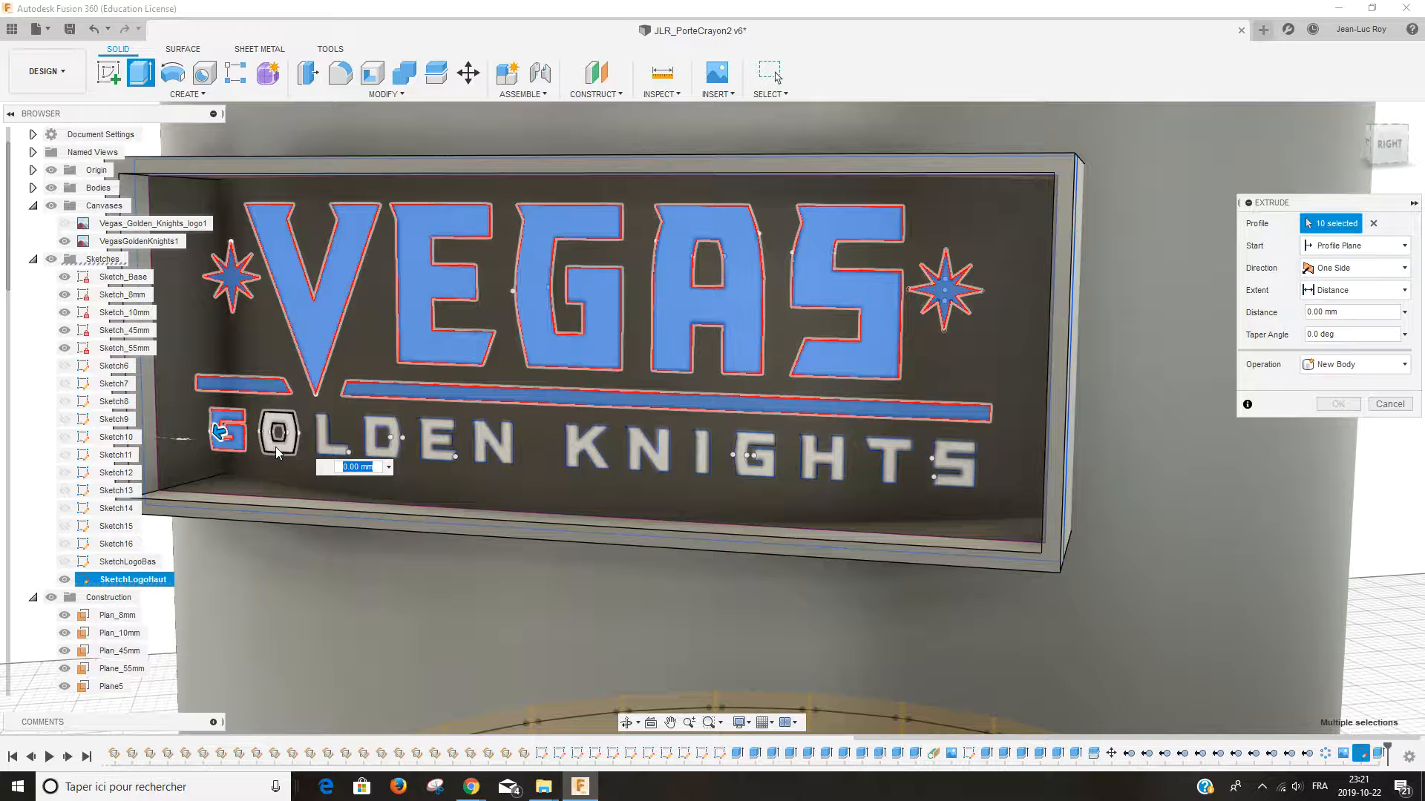
pyautogui.click(276, 446)
pyautogui.click(322, 448)
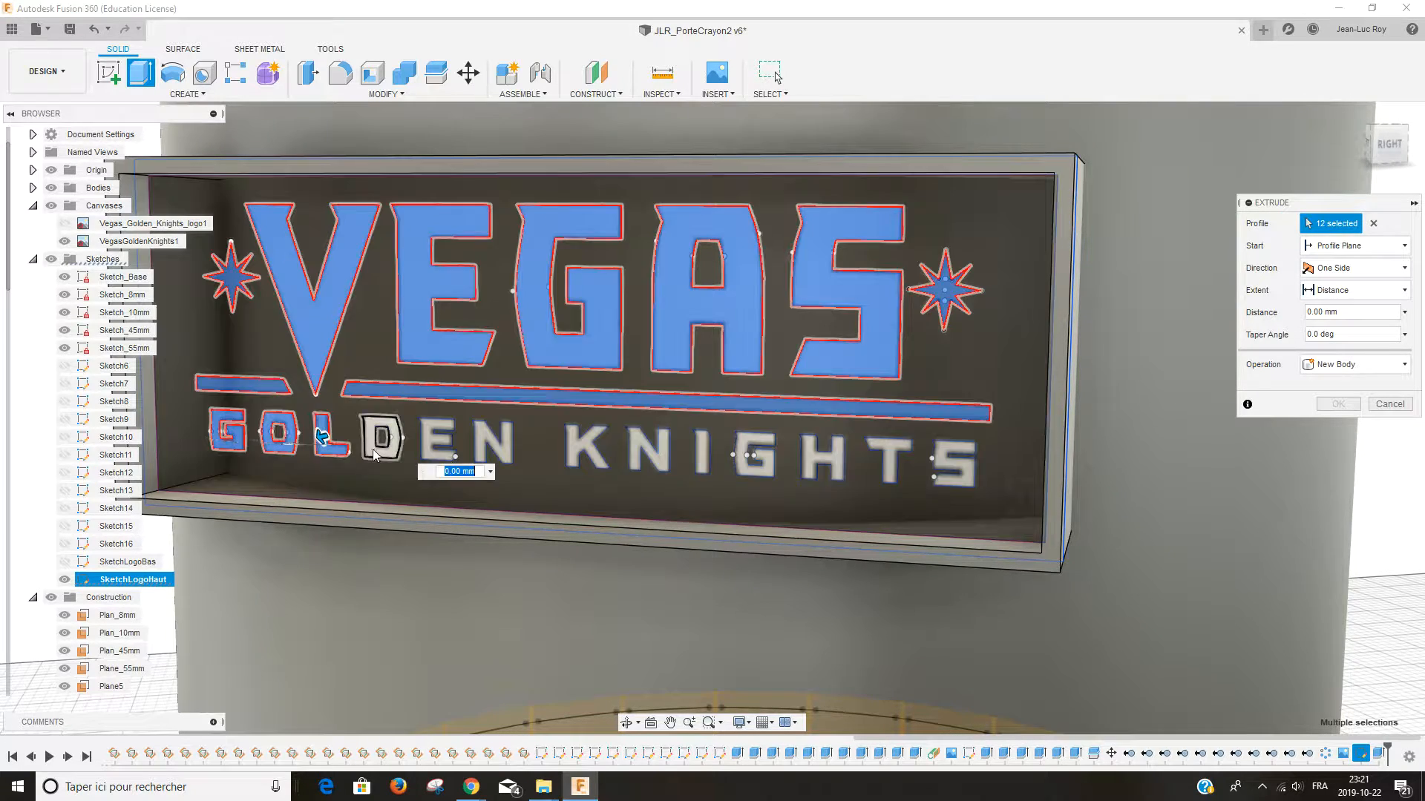
pyautogui.click(371, 452)
pyautogui.click(431, 445)
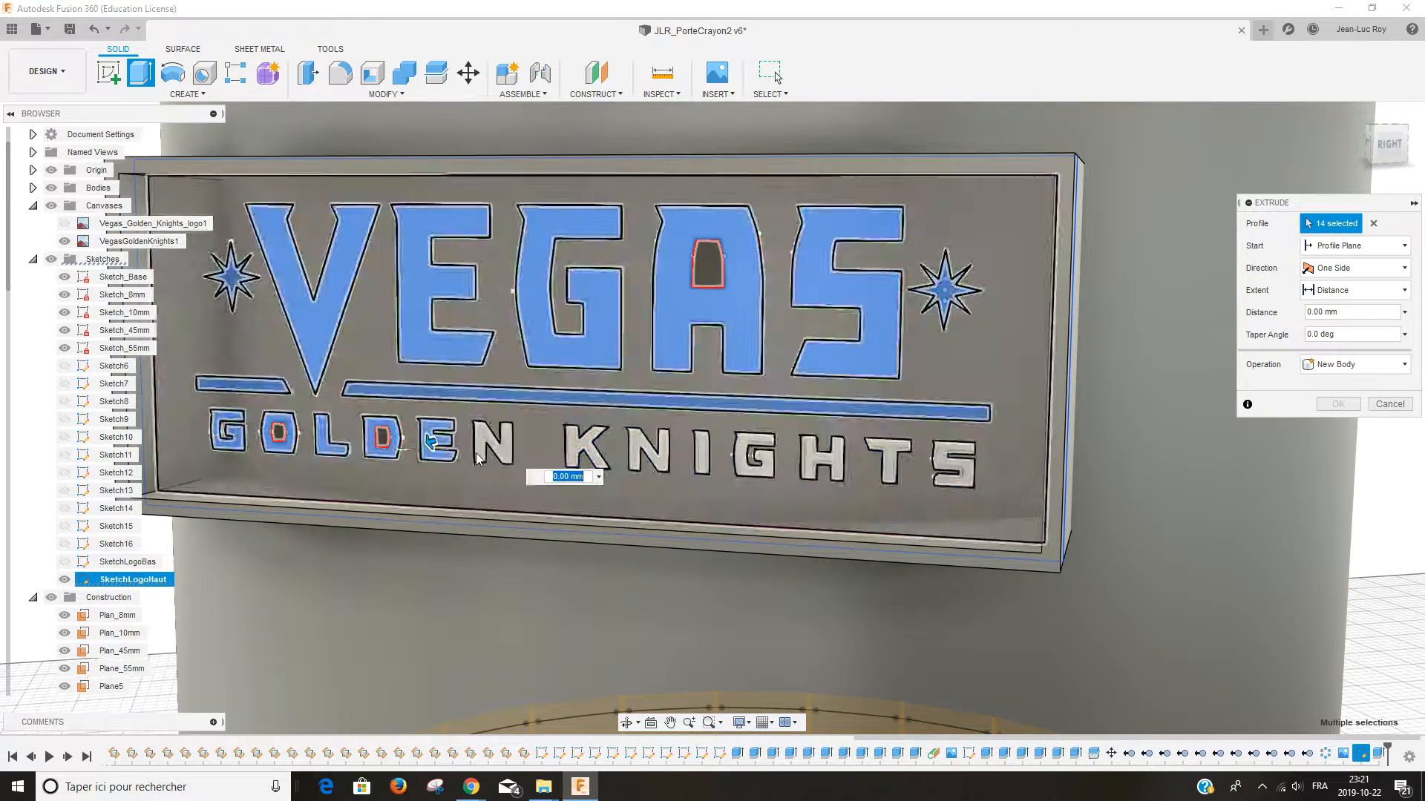
pyautogui.click(490, 449)
# Step: Add the seven letter profiles of the word KNIGHTS to the extrusion selection
pyautogui.click(571, 443)
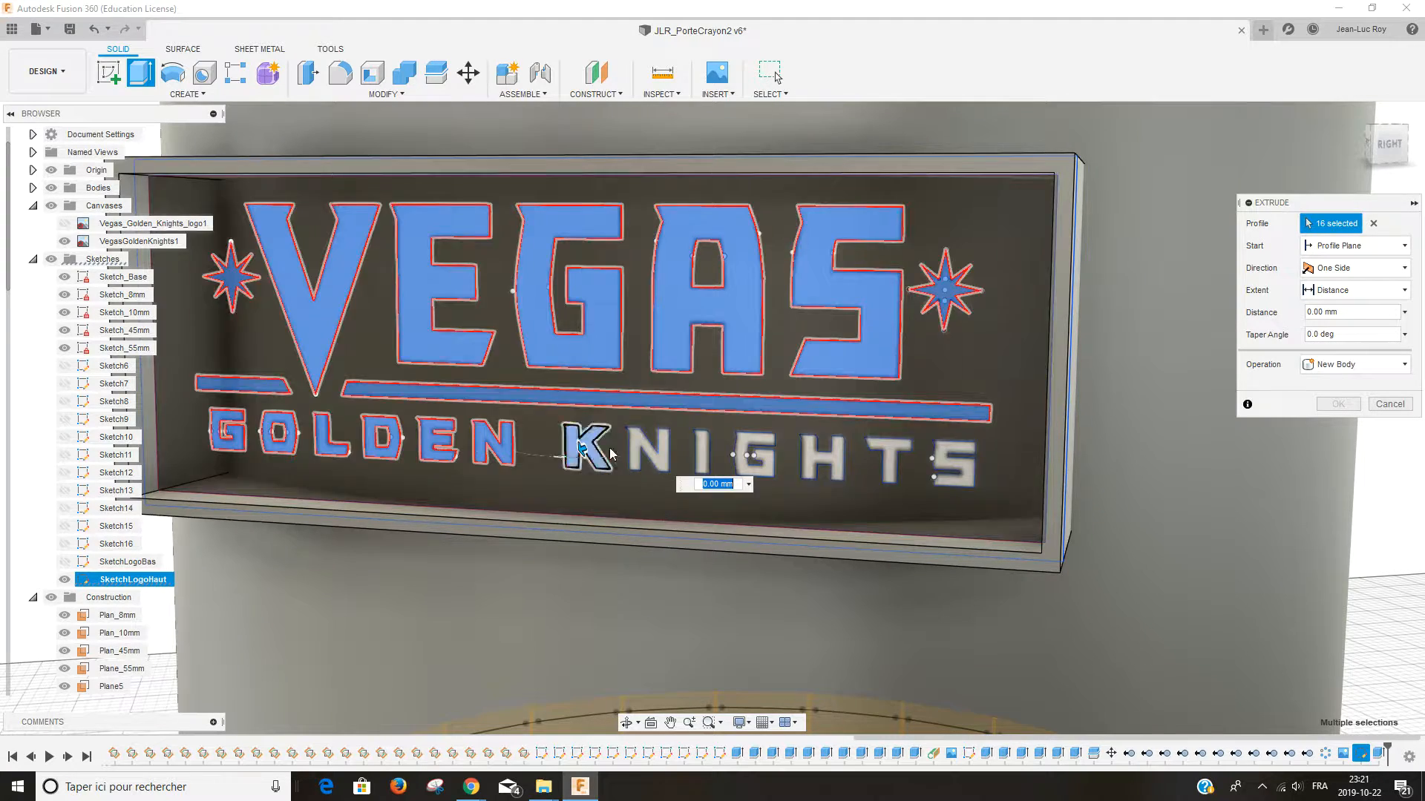
pyautogui.click(639, 445)
pyautogui.click(701, 453)
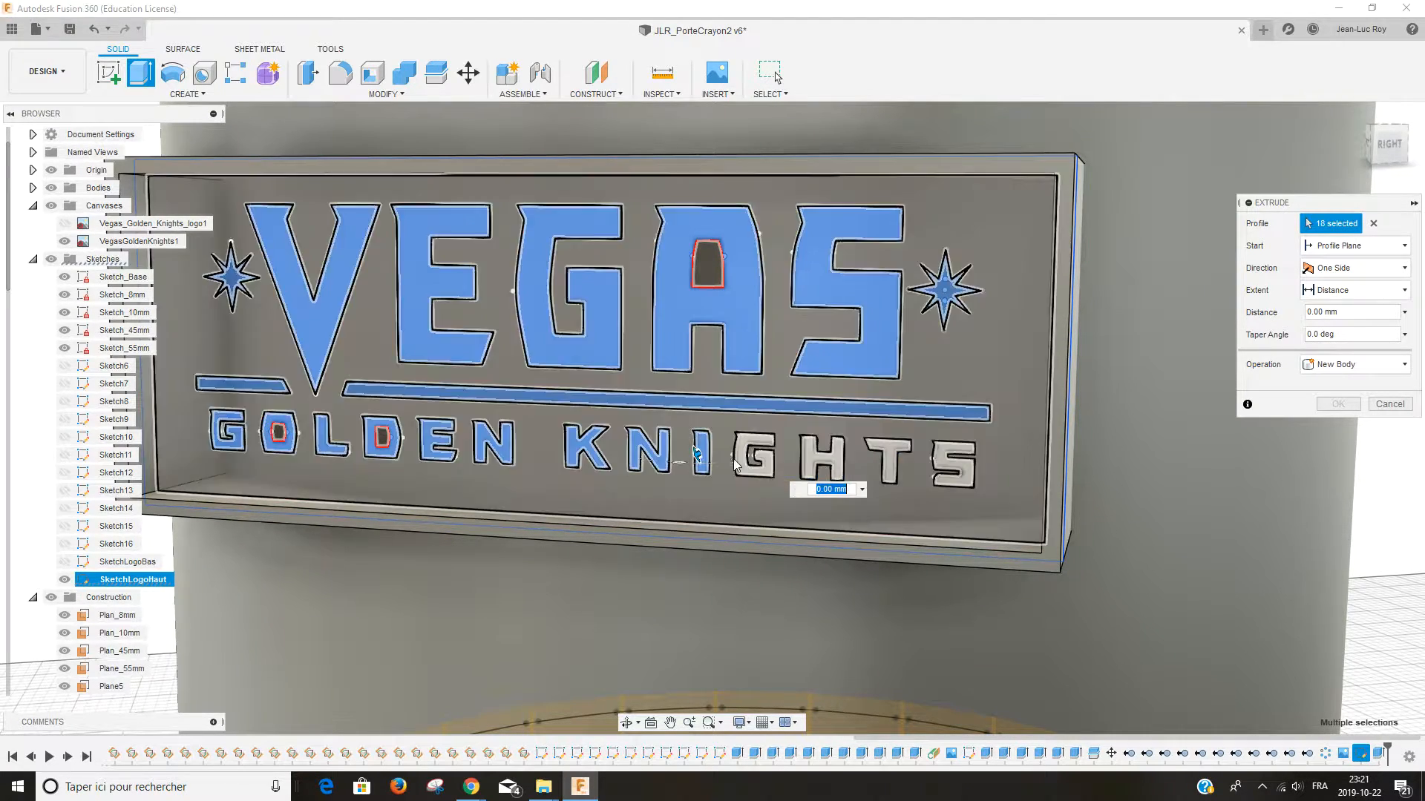
pyautogui.click(745, 469)
pyautogui.click(809, 463)
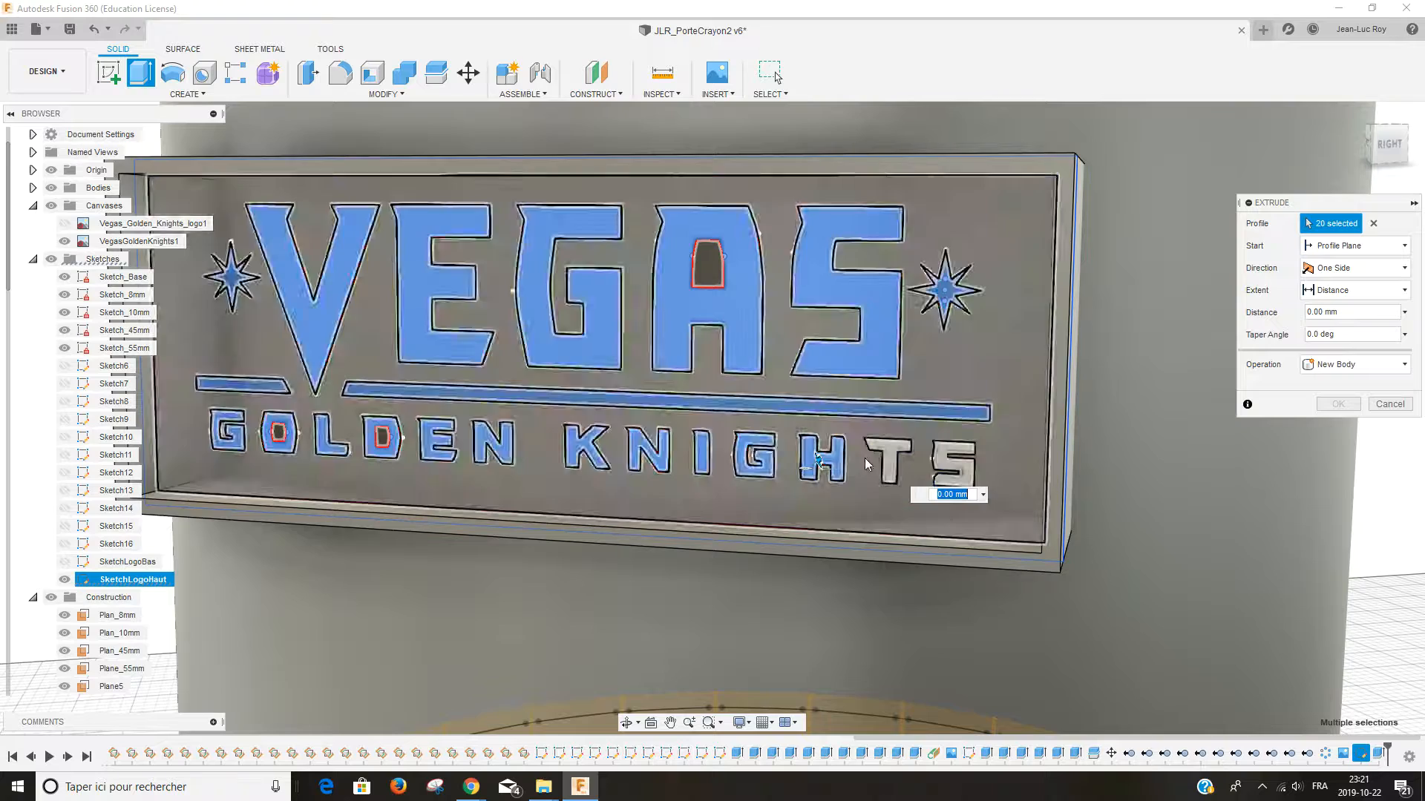
pyautogui.click(890, 461)
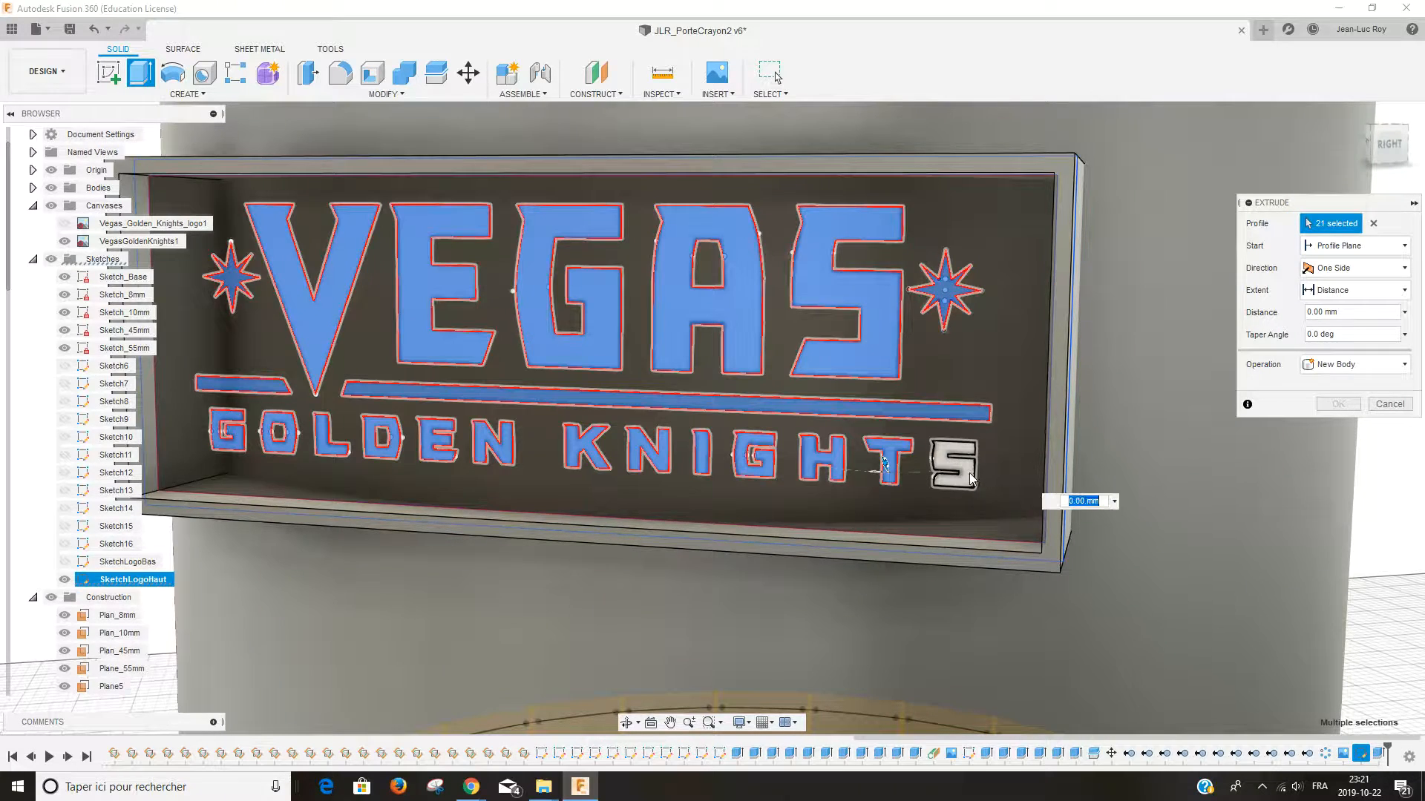
pyautogui.click(971, 481)
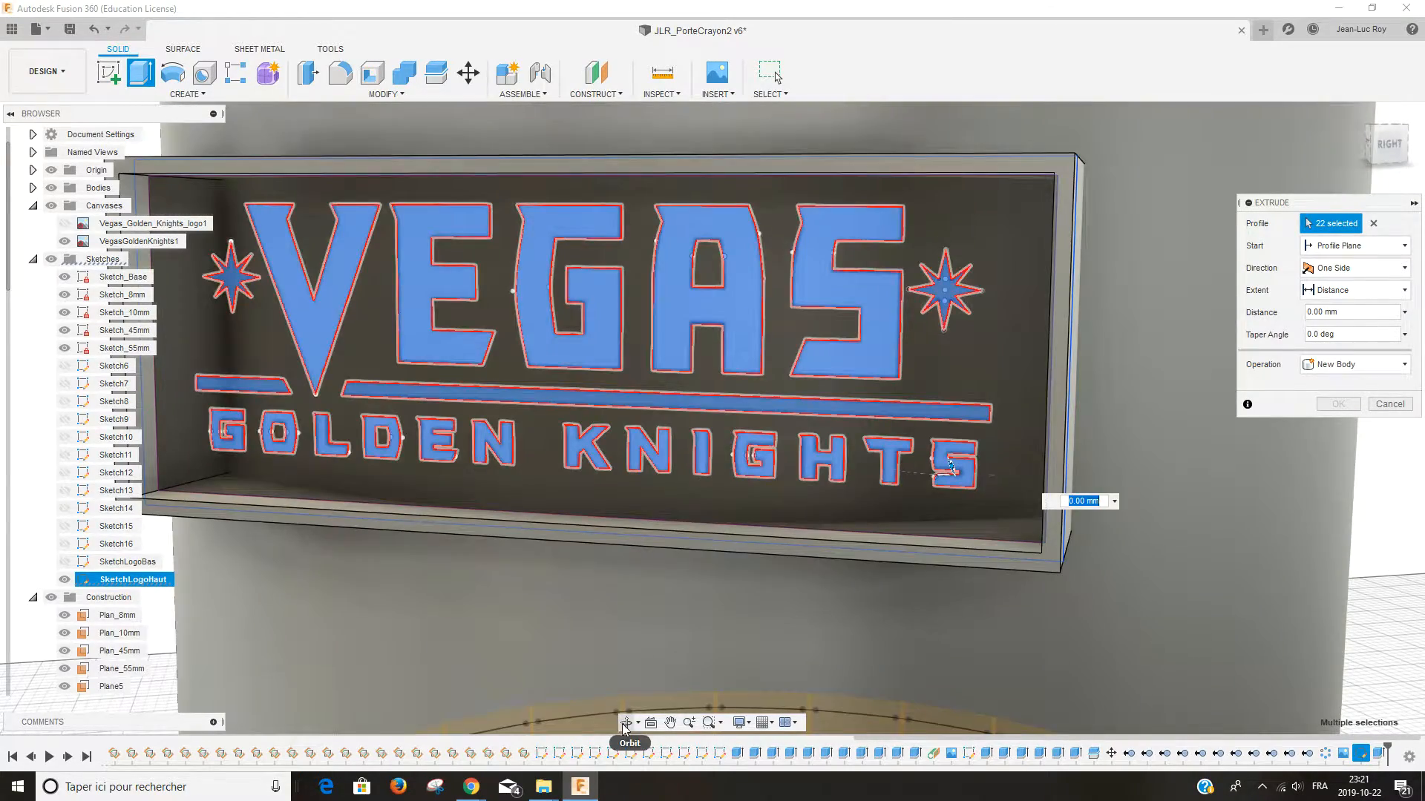
# Step: Set the extrusion direction of the selected logo profiles to Two Sides
pyautogui.click(627, 723)
pyautogui.moveTo(951, 466); pyautogui.dragTo(613, 636)
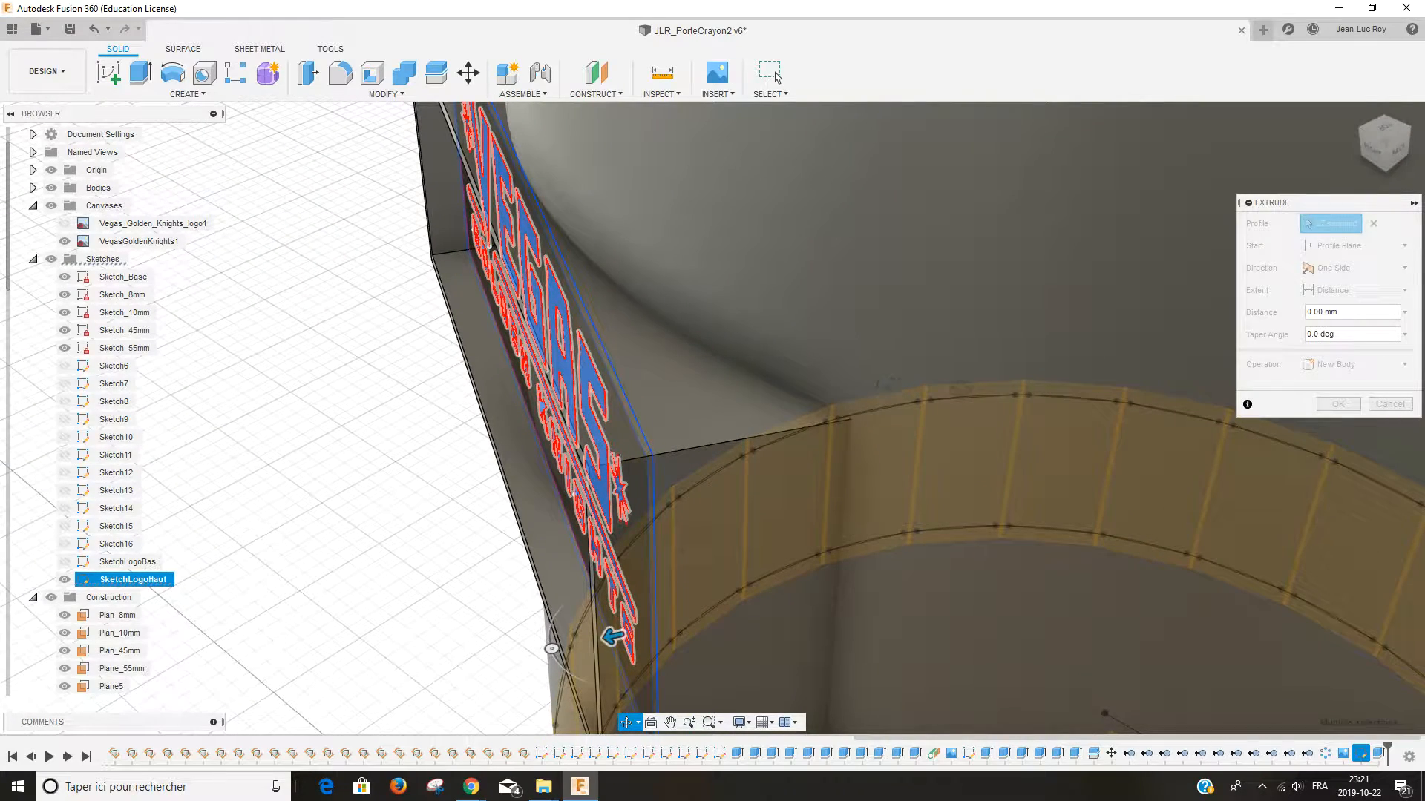
pyautogui.rightClick(960, 391)
pyautogui.click(999, 395)
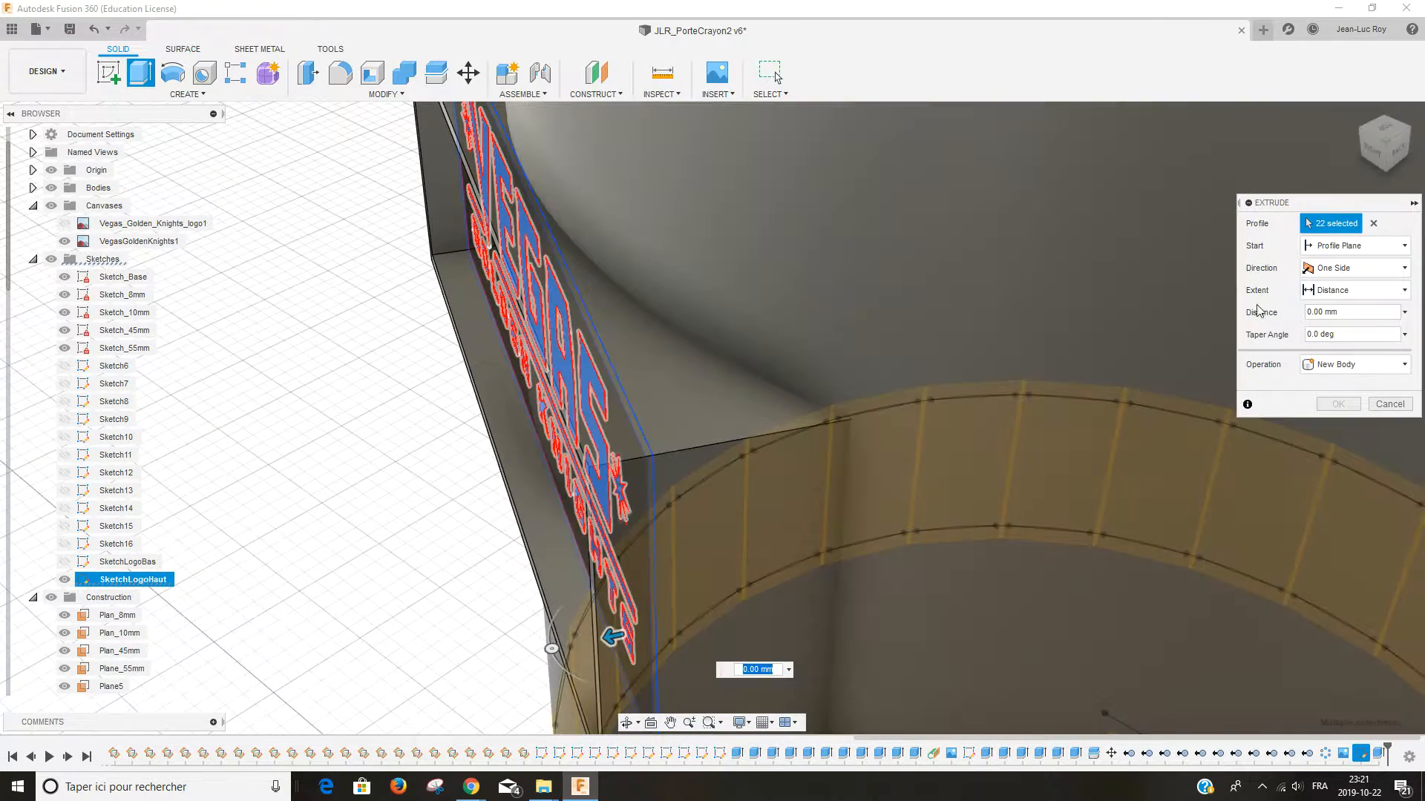
pyautogui.click(1358, 268)
pyautogui.click(1367, 305)
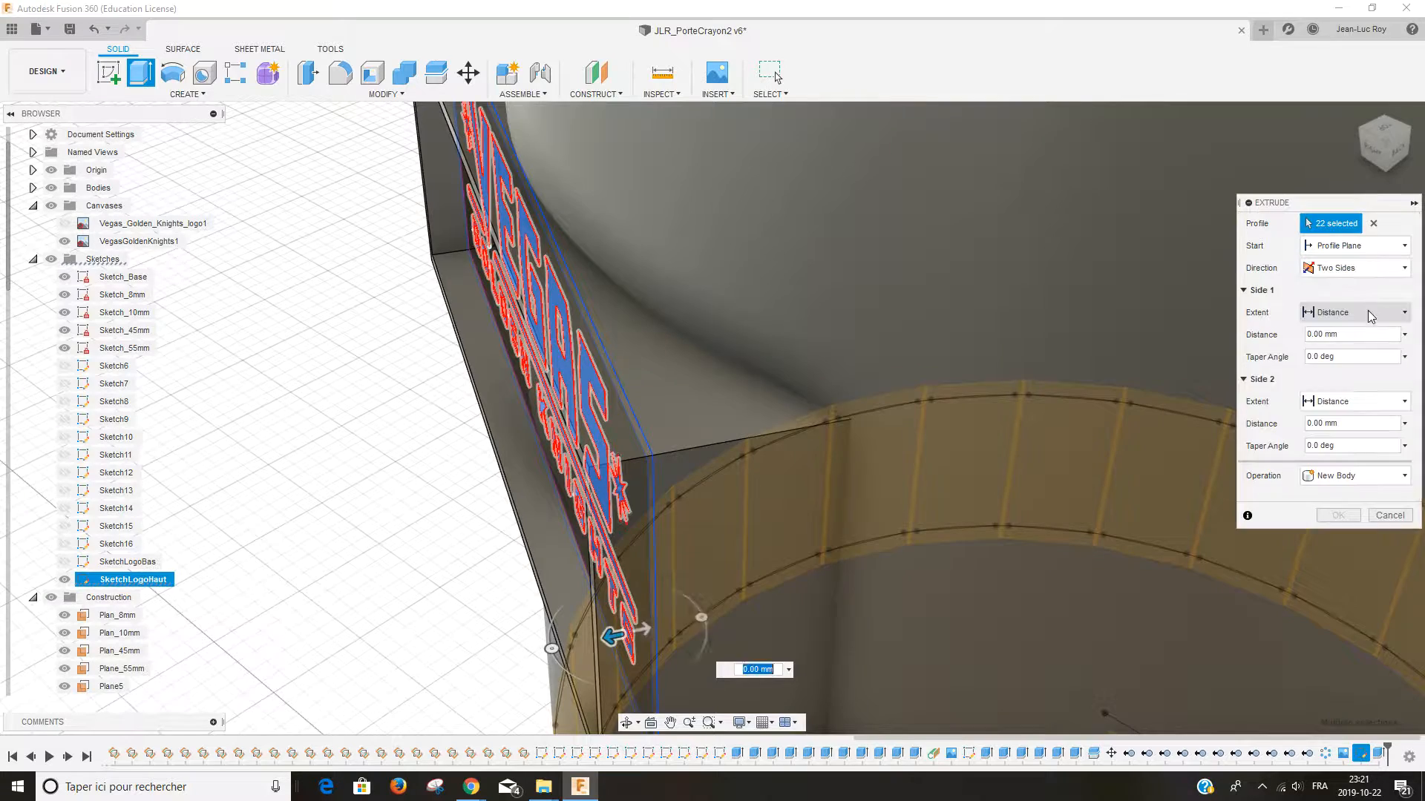
# Step: Extend Side 2 of the logo lettering 8 mm into the cylinder with the operation set to New Body
pyautogui.click(1404, 424)
pyautogui.click(1370, 449)
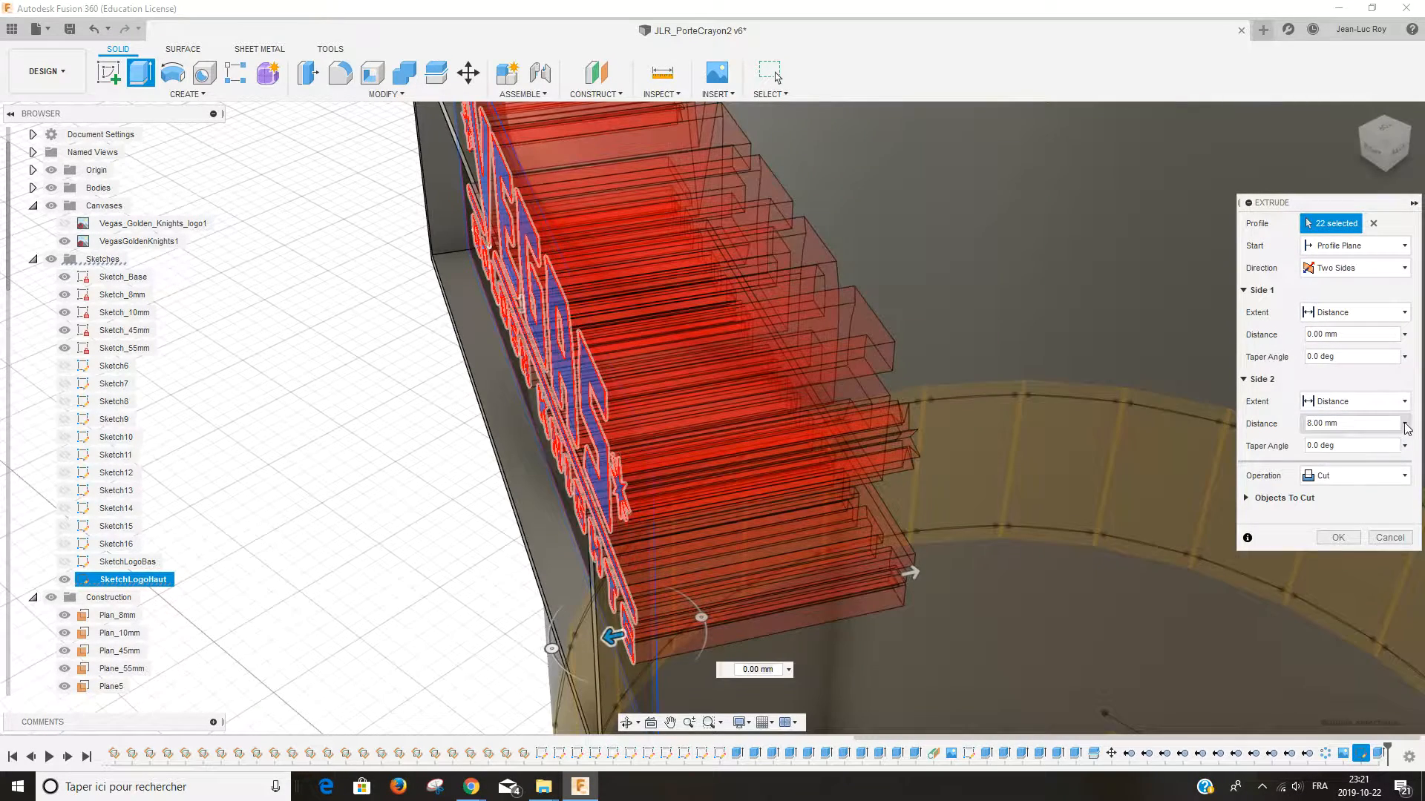
pyautogui.click(1405, 423)
pyautogui.click(1358, 476)
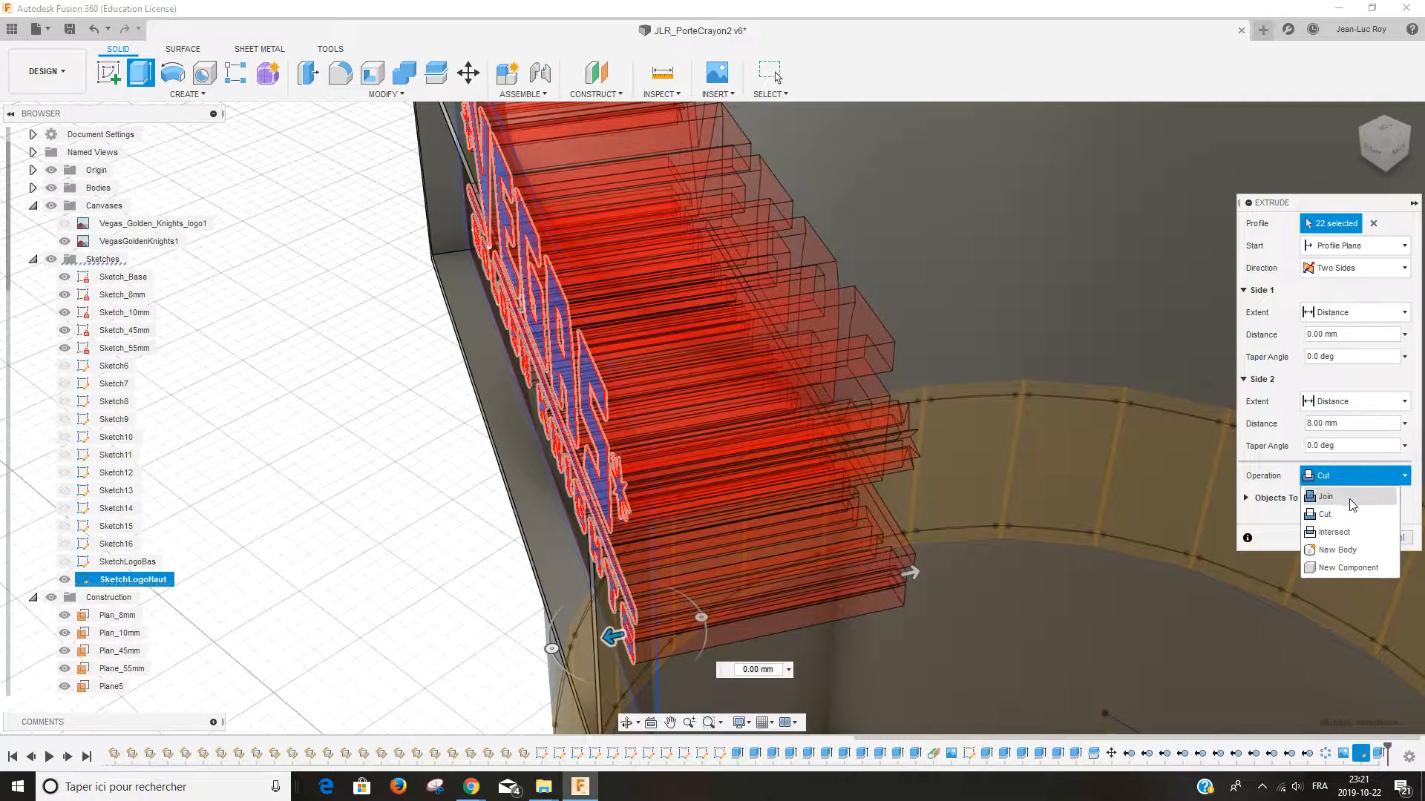
pyautogui.click(1339, 550)
# Step: Set the Side 1 distance to 2.00 mm, check the lettering inside the frame, and complete the extrusion
pyautogui.click(1405, 335)
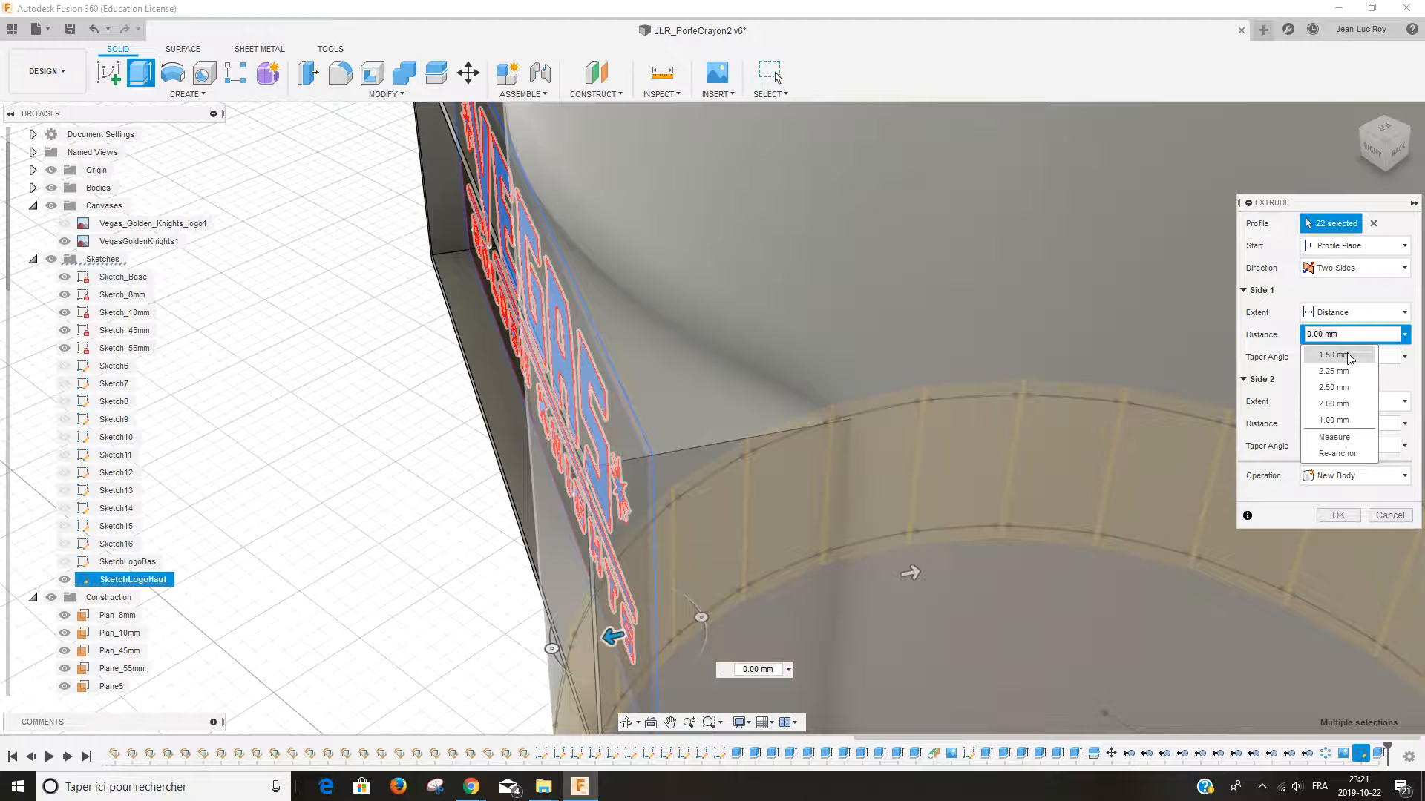
pyautogui.click(1344, 404)
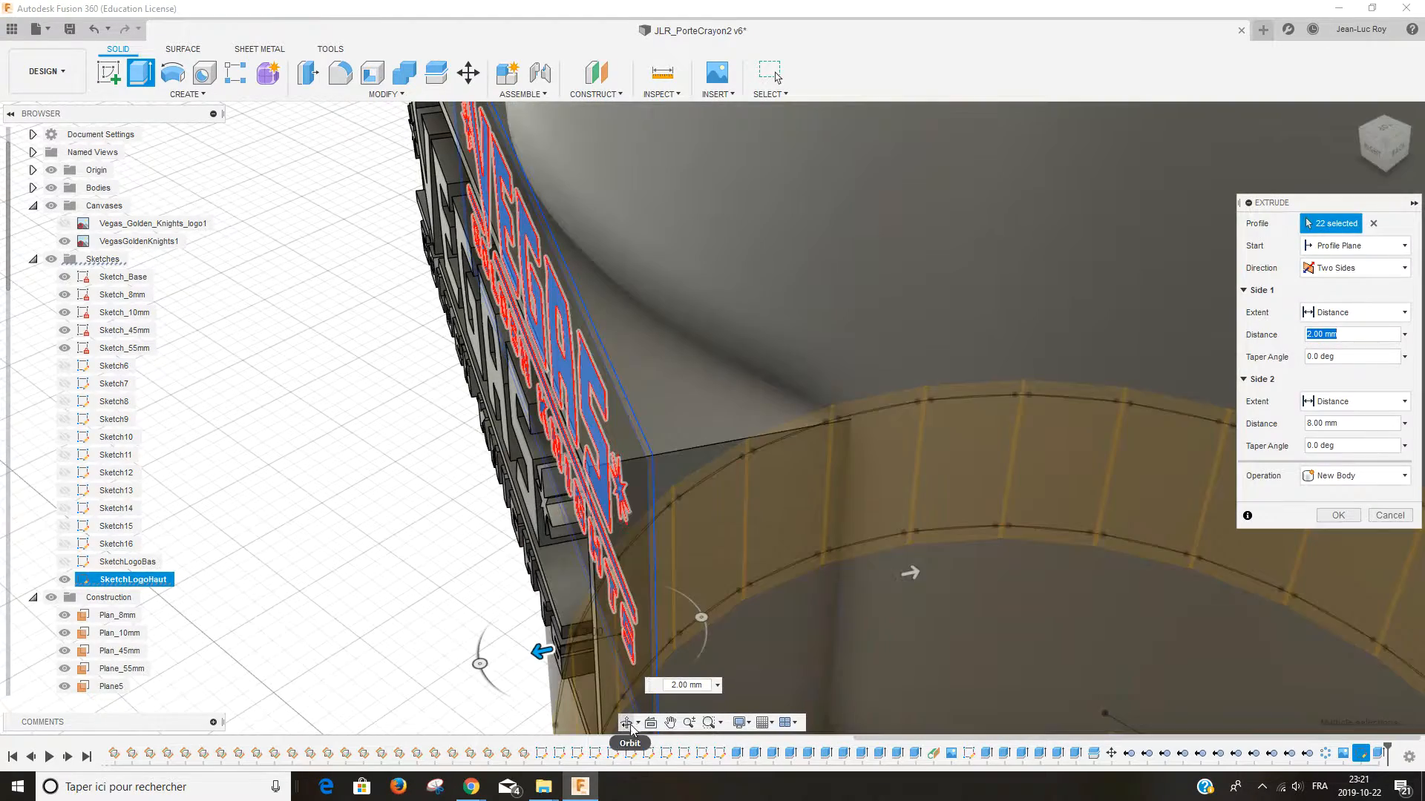
pyautogui.click(628, 723)
pyautogui.moveTo(625, 644); pyautogui.dragTo(670, 604)
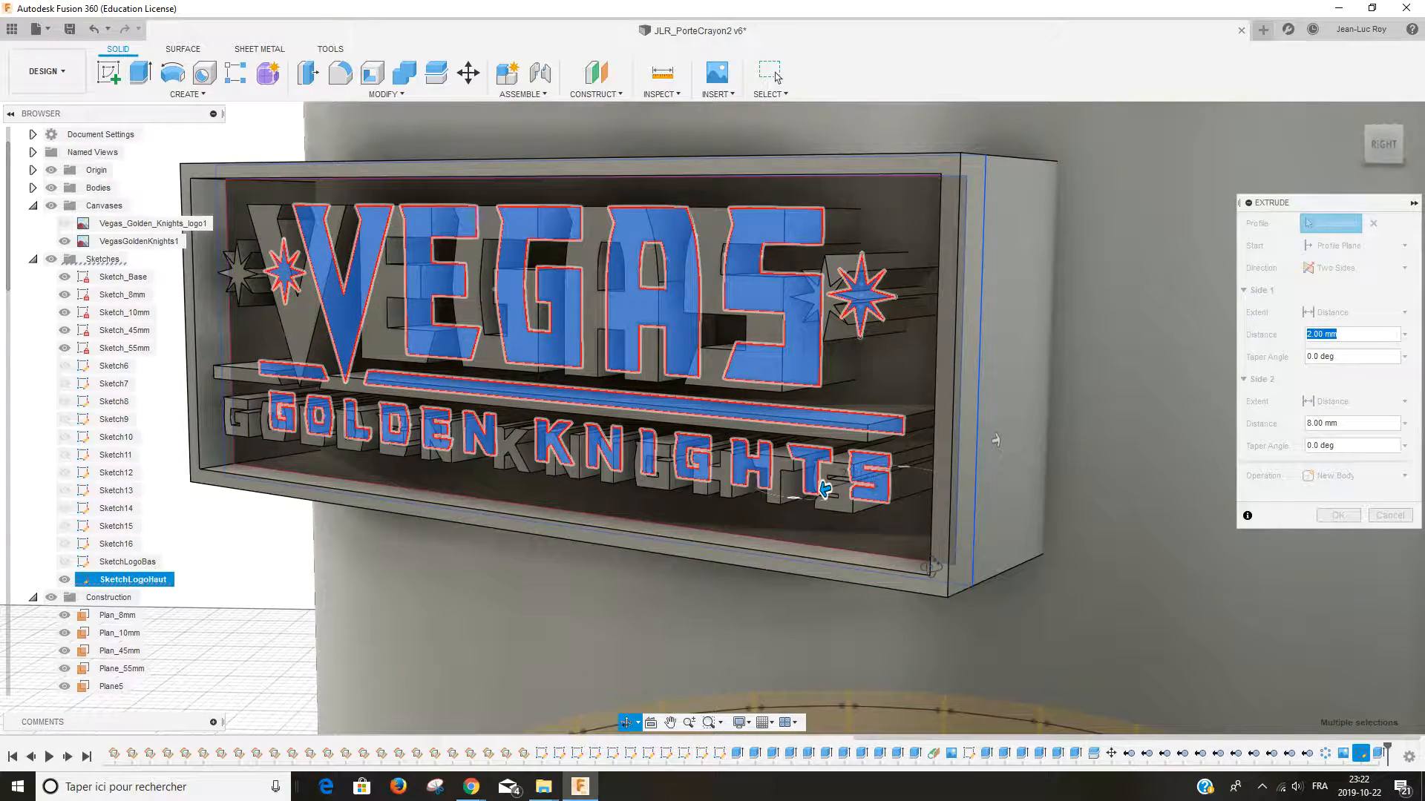
pyautogui.press('Escape')
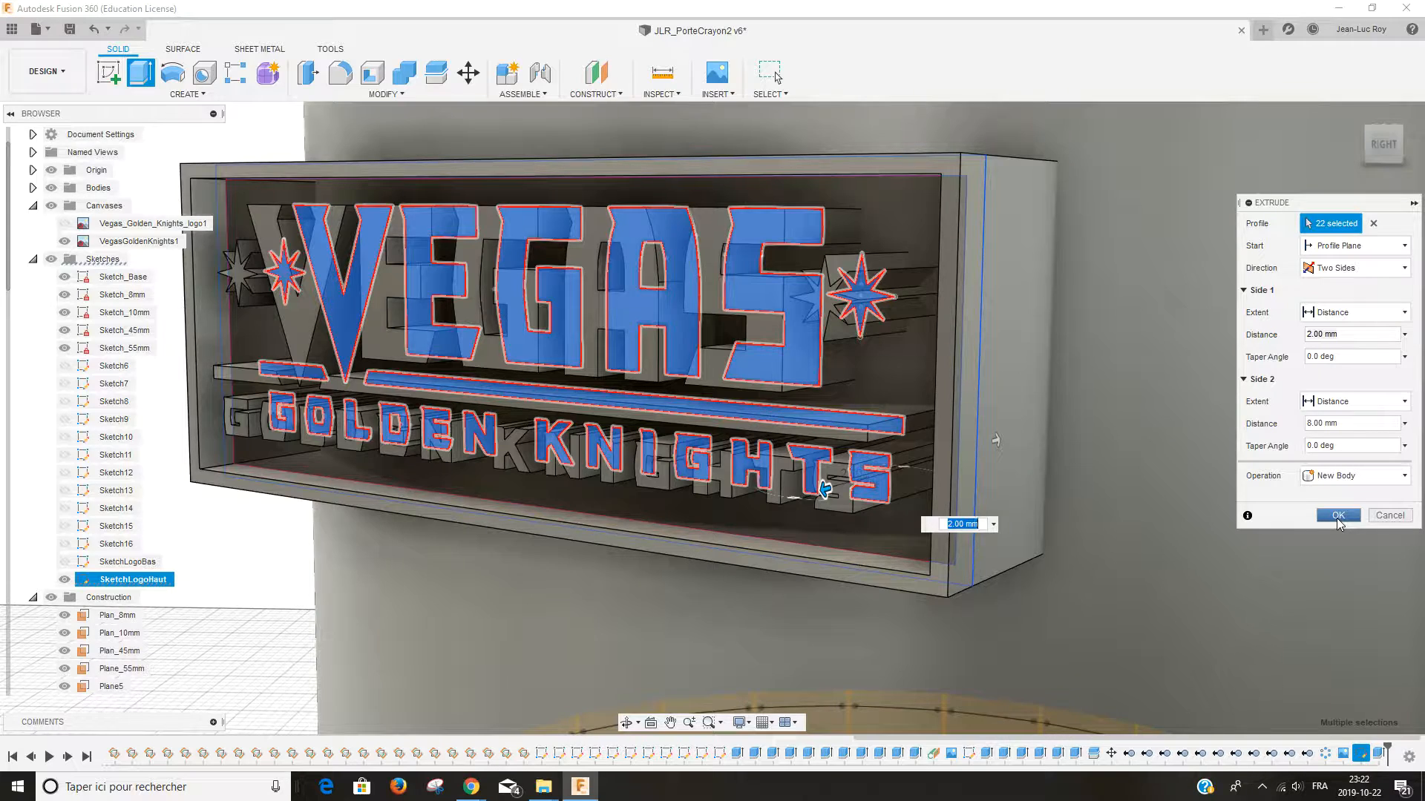
pyautogui.click(1337, 515)
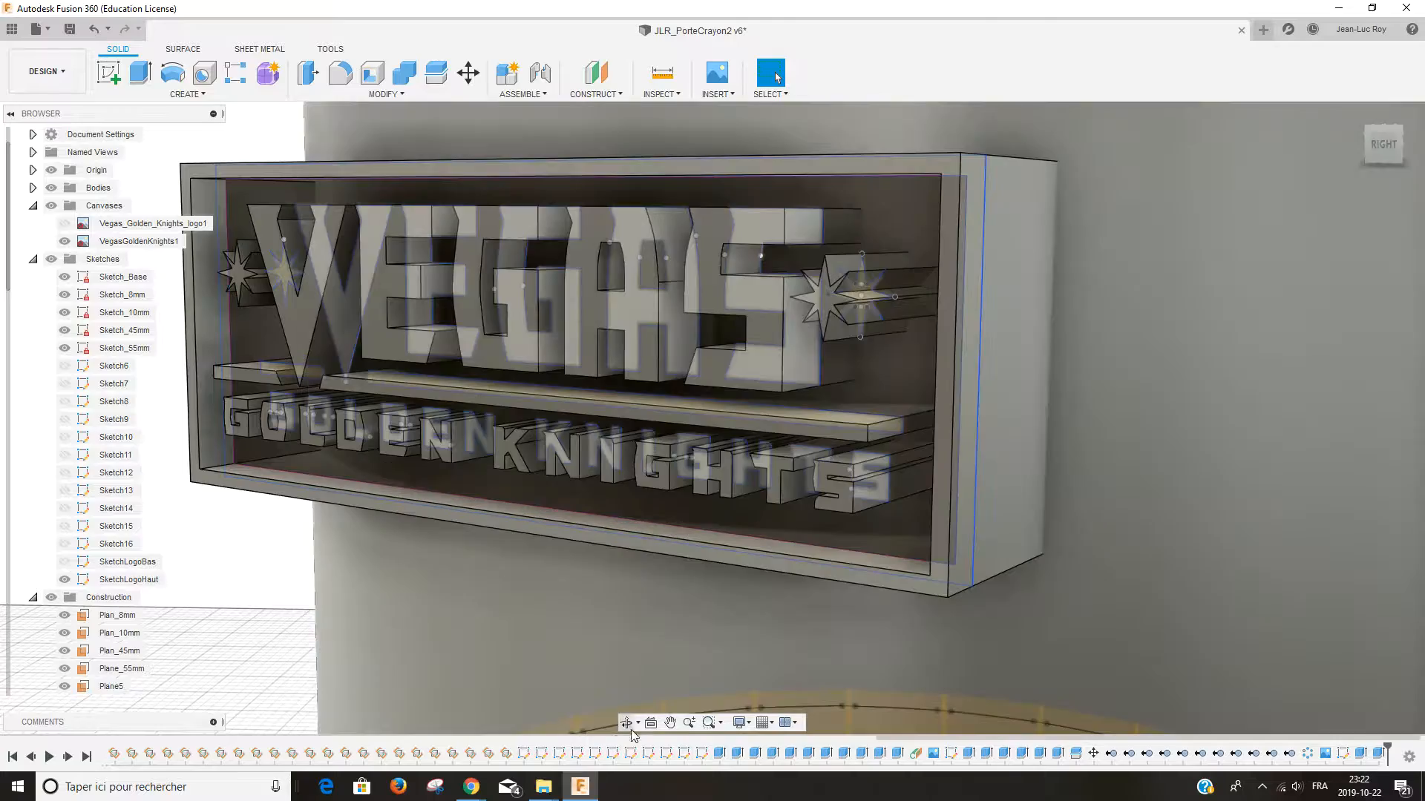
# Step: Expand the list of bodies in the browser
pyautogui.click(625, 724)
pyautogui.moveTo(659, 623); pyautogui.dragTo(773, 608)
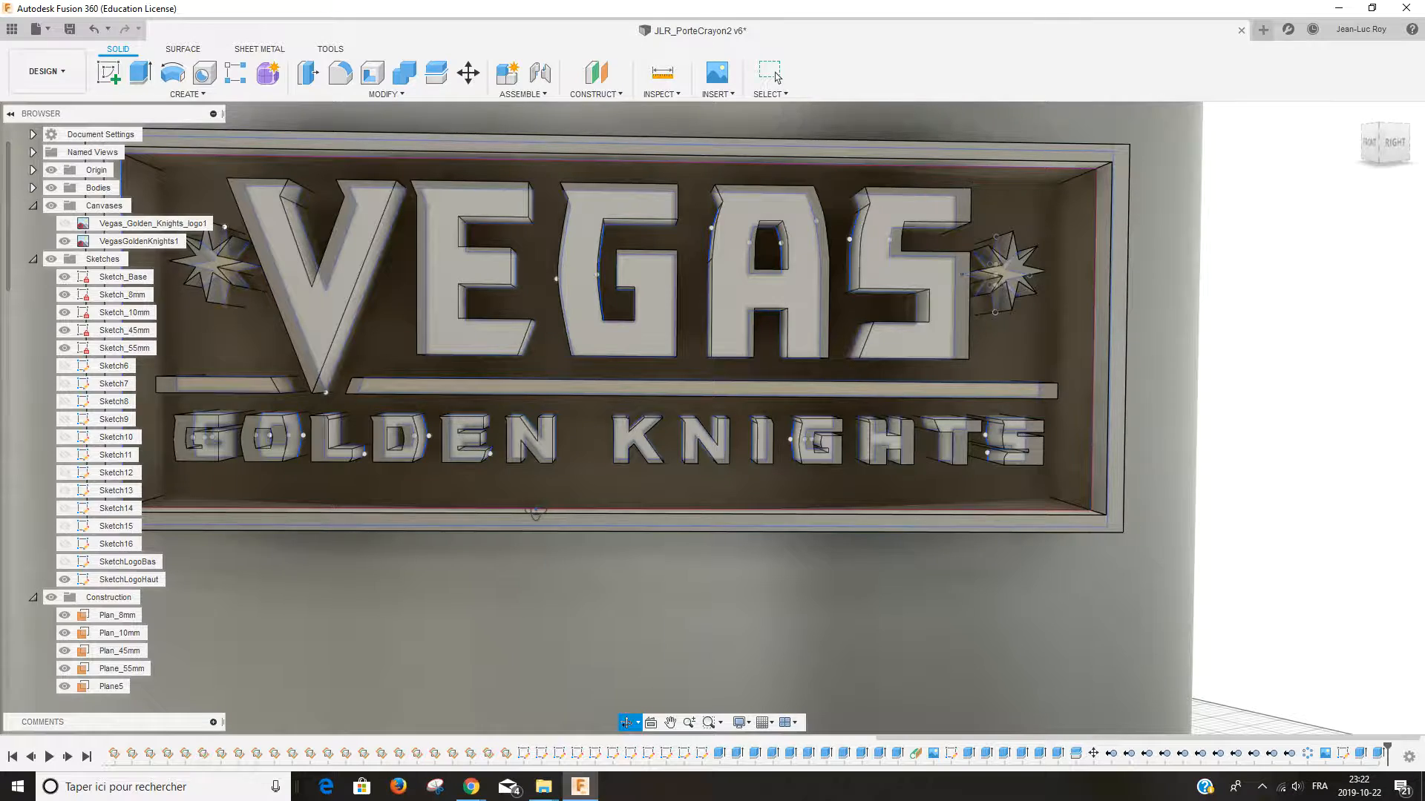
pyautogui.press('Escape')
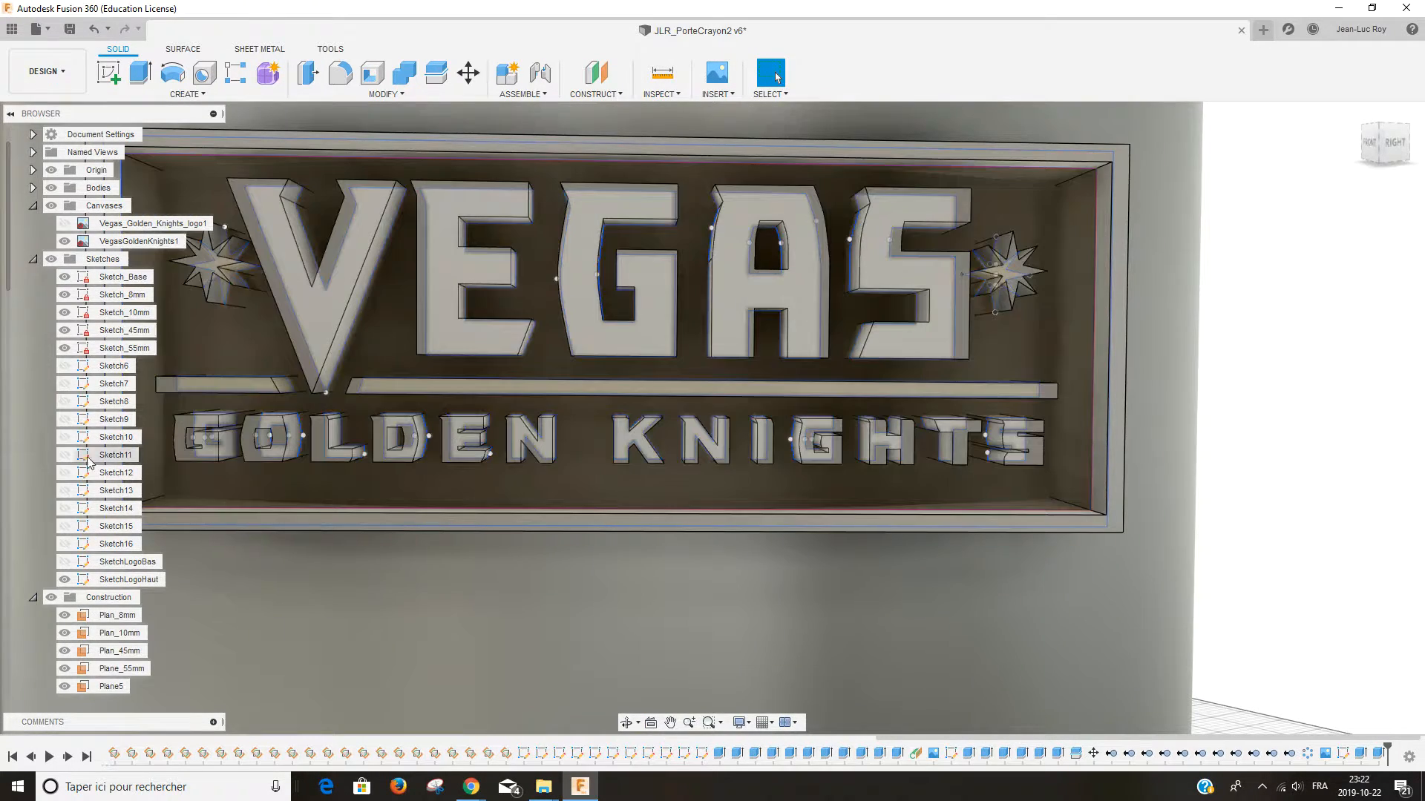
pyautogui.click(65, 564)
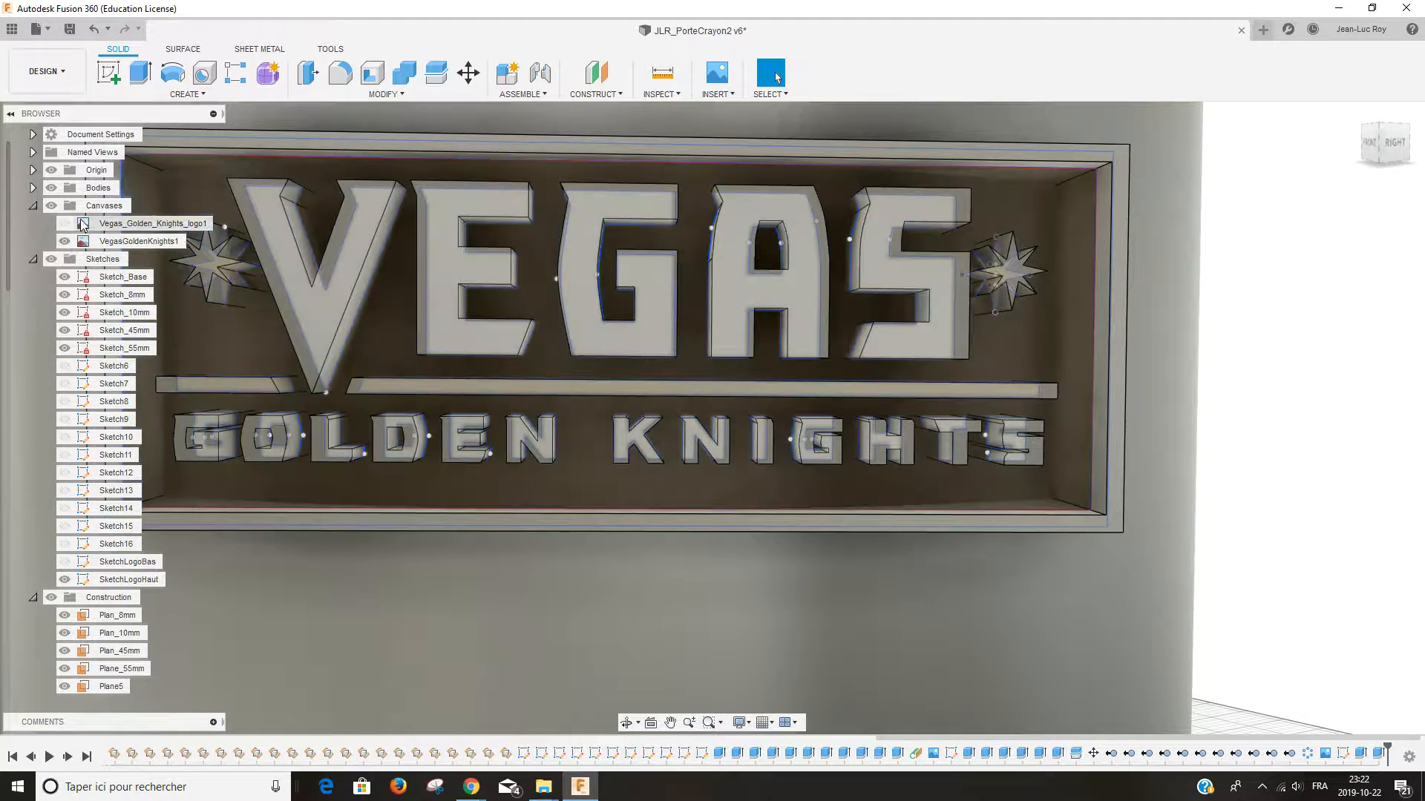
pyautogui.scroll(1, 31, 220)
pyautogui.click(33, 205)
pyautogui.scroll(-4, 67, 252)
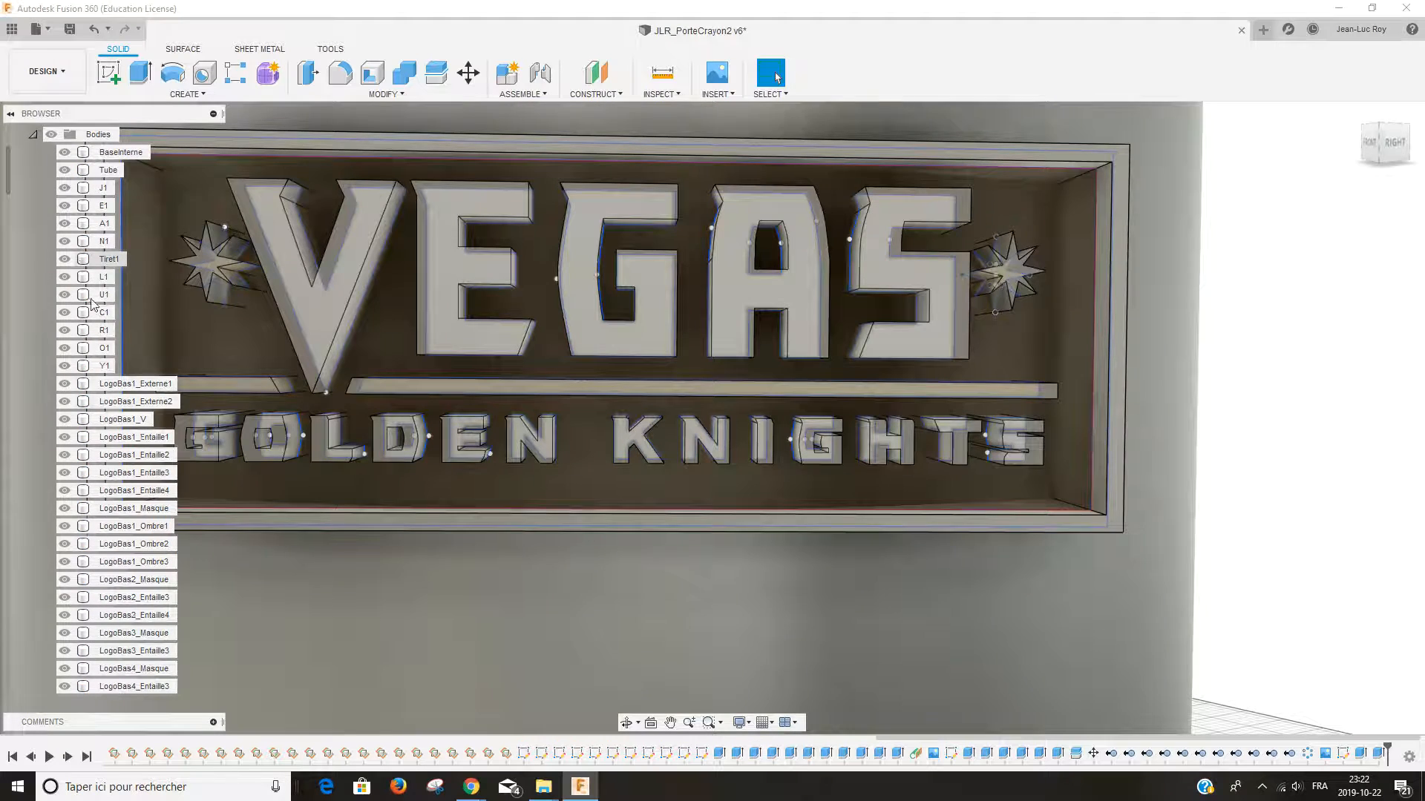
# Step: Find the body of the logo's rectangular frame and rename it as LogoHaut1_Bordure
pyautogui.scroll(-12, 143, 493)
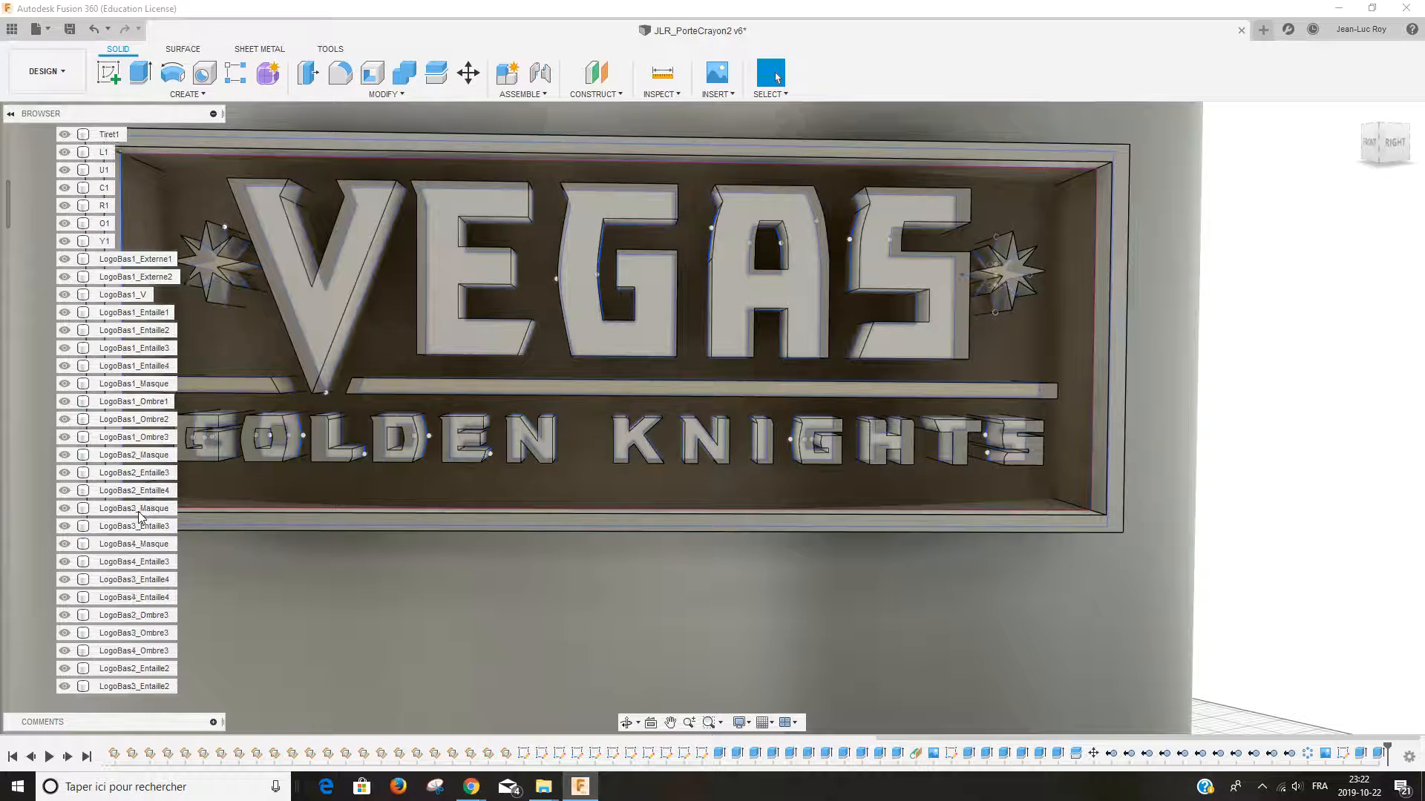
pyautogui.scroll(-12, 139, 516)
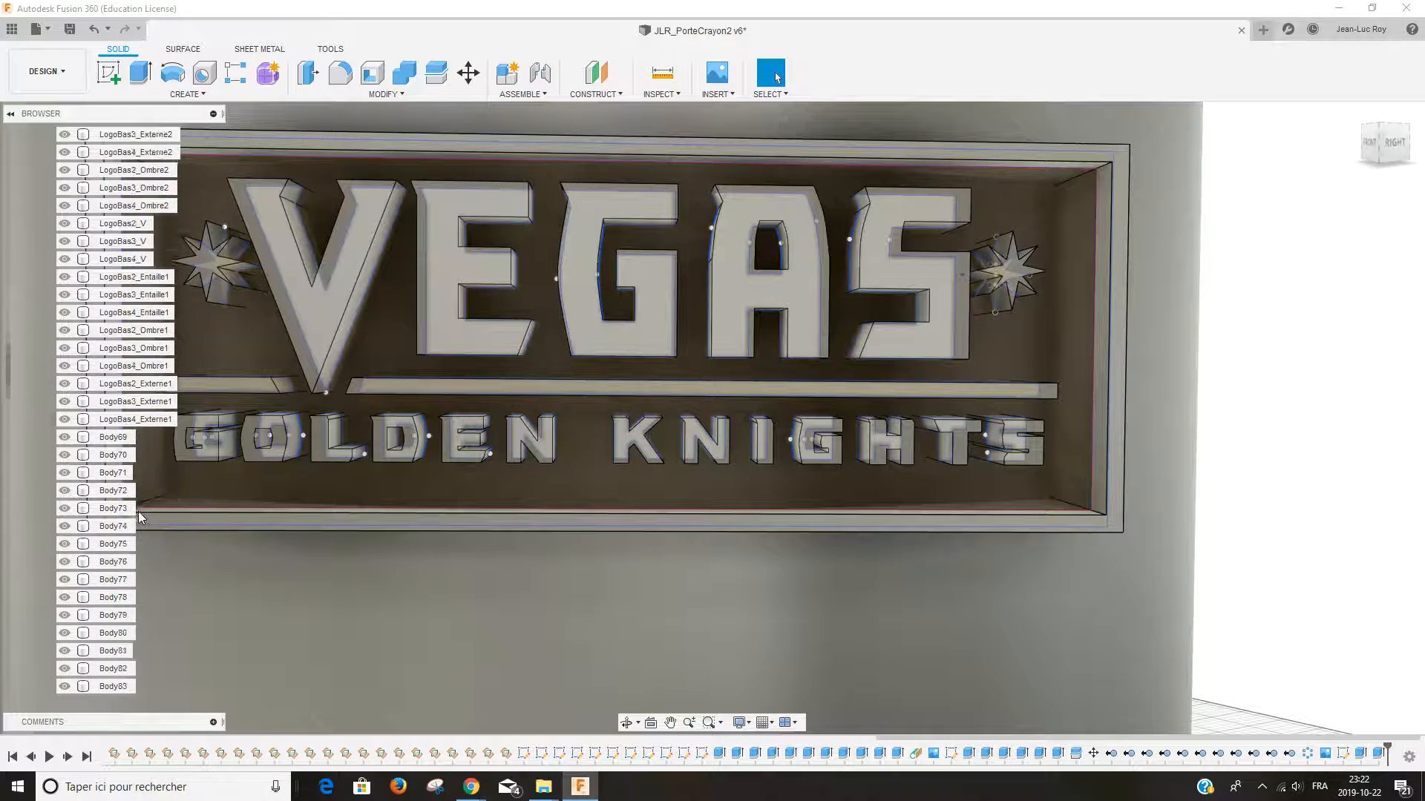
pyautogui.scroll(1, 138, 517)
pyautogui.click(113, 348)
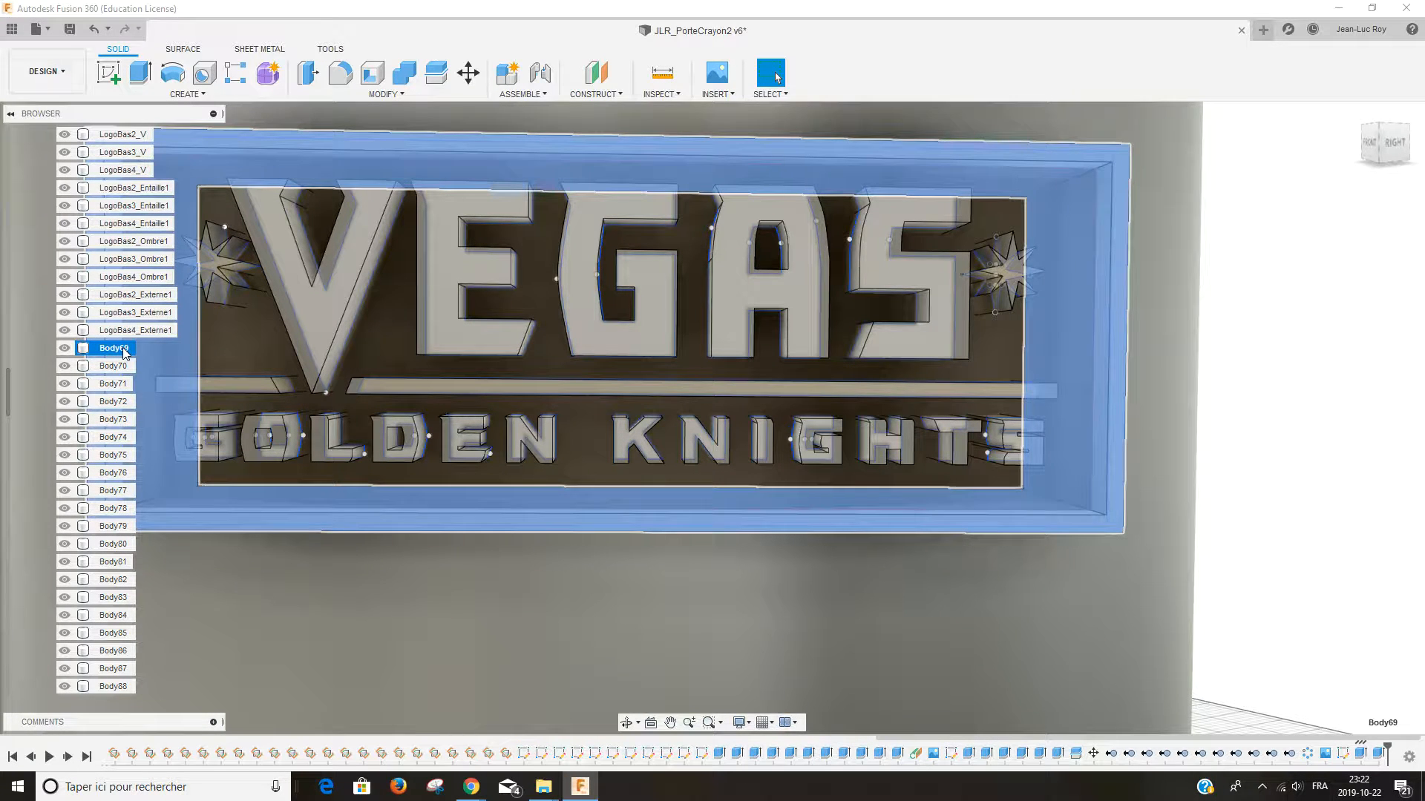
pyautogui.scroll(-2, 129, 364)
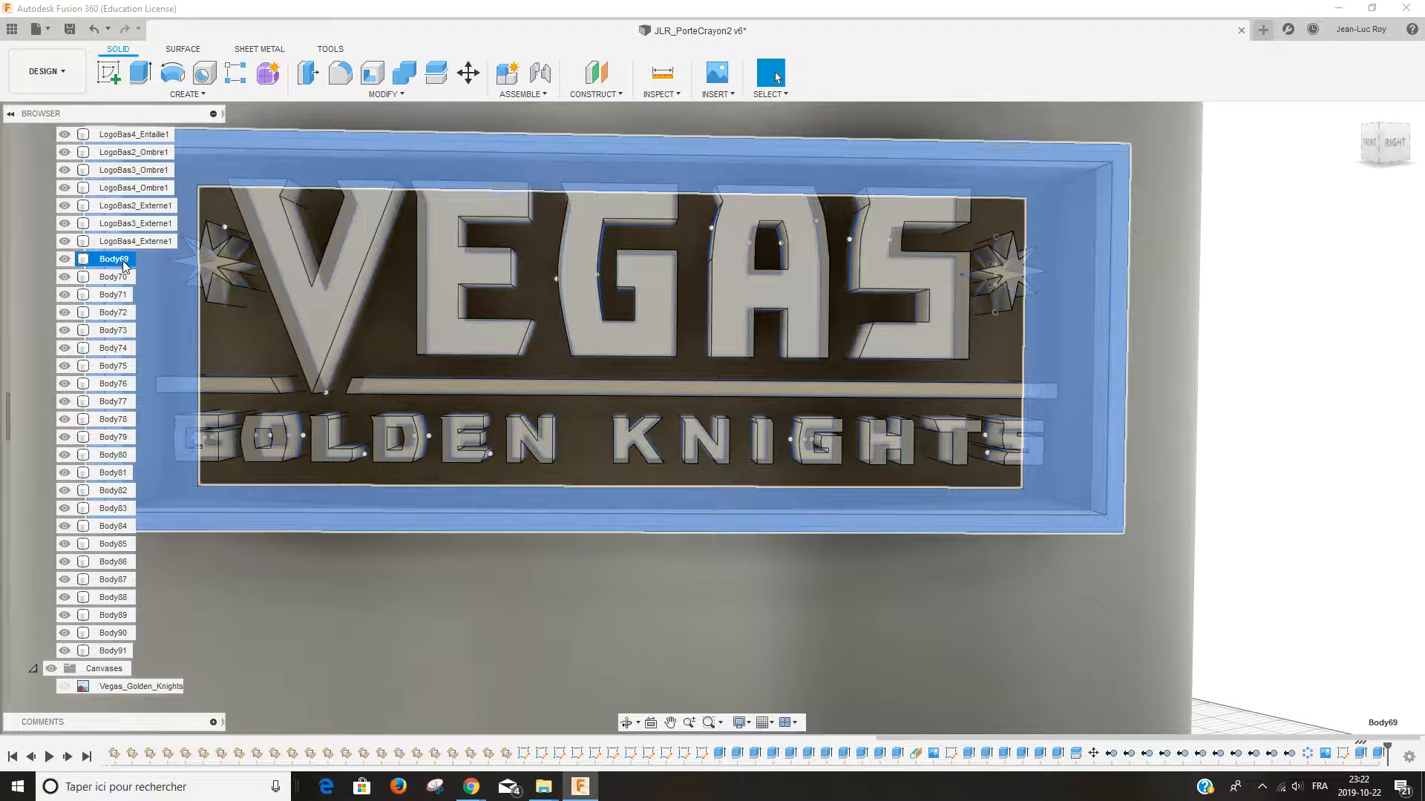
pyautogui.doubleClick(123, 260)
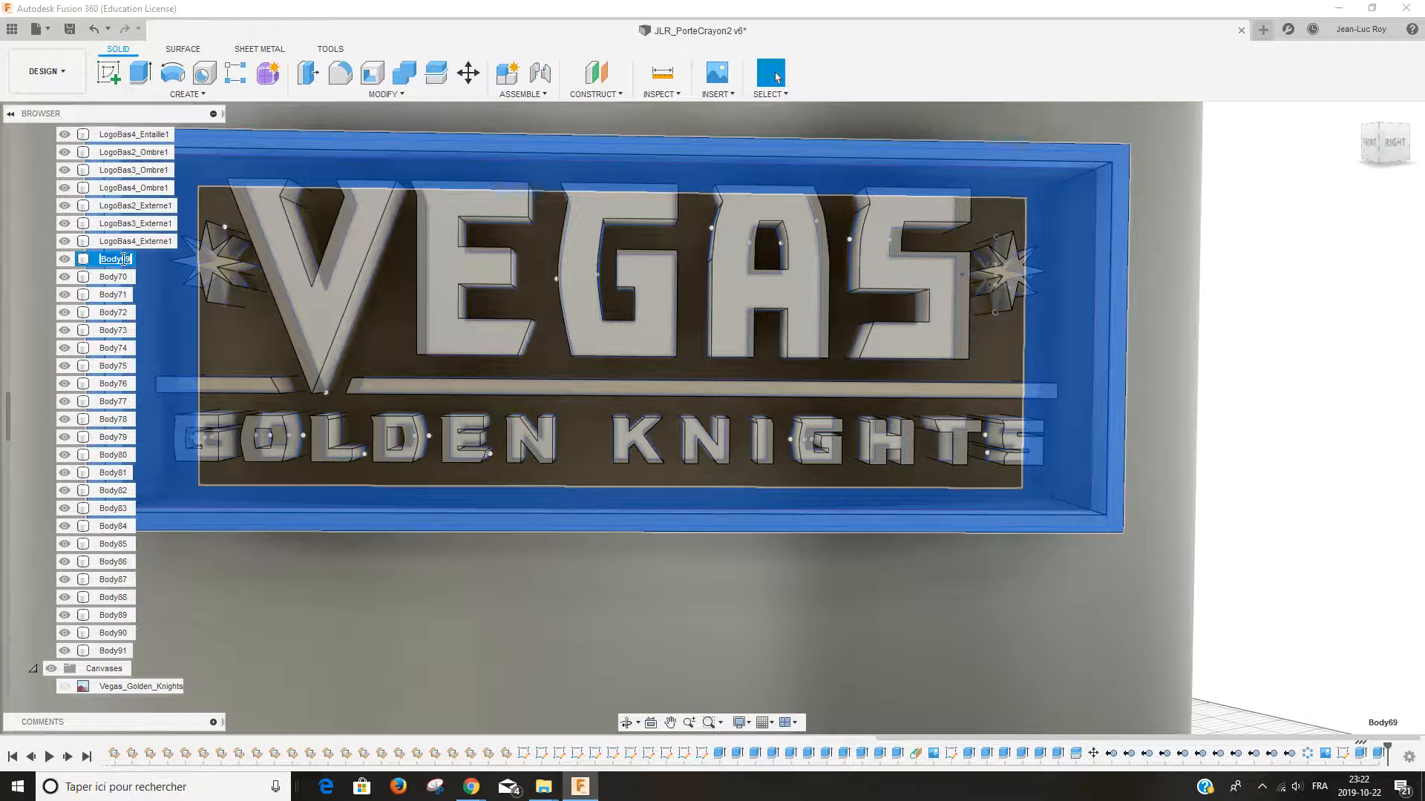
pyautogui.write('LogoHaut1_Bordure')
pyautogui.press('Return')
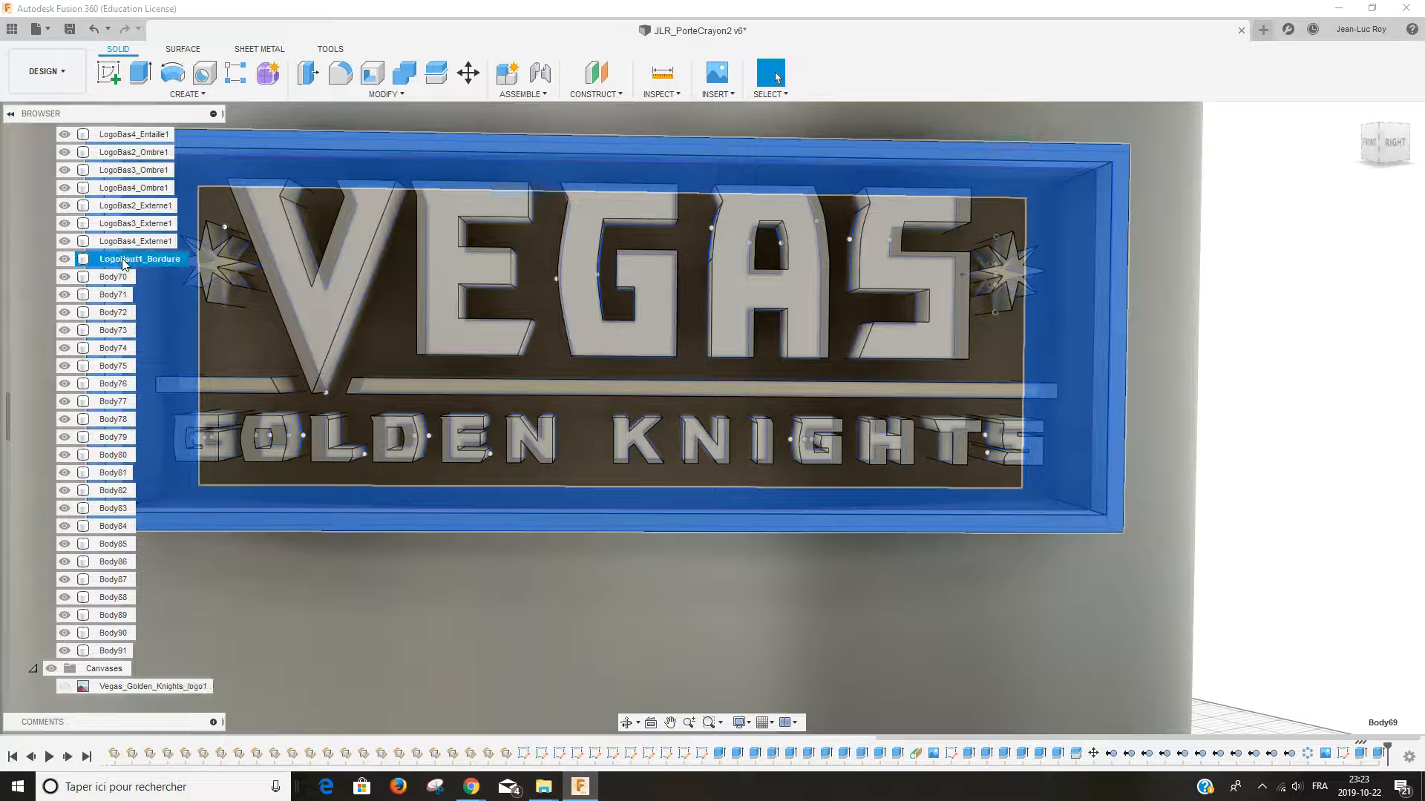
# Step: Copy the name of the logo's frame body
pyautogui.doubleClick(123, 260)
pyautogui.hotkey('ctrl', 'c')
pyautogui.click(116, 278)
pyautogui.doubleClick(117, 278)
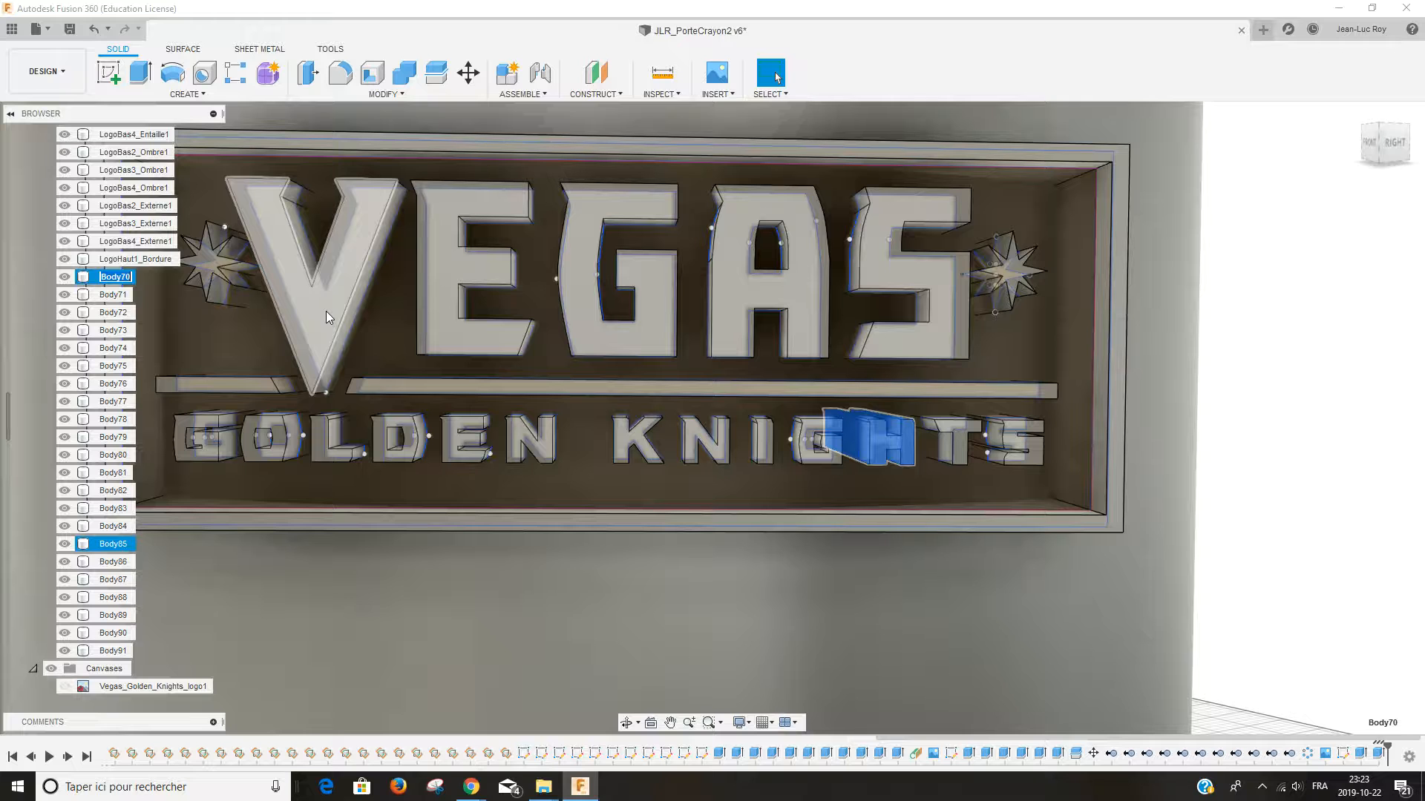
pyautogui.press('Return')
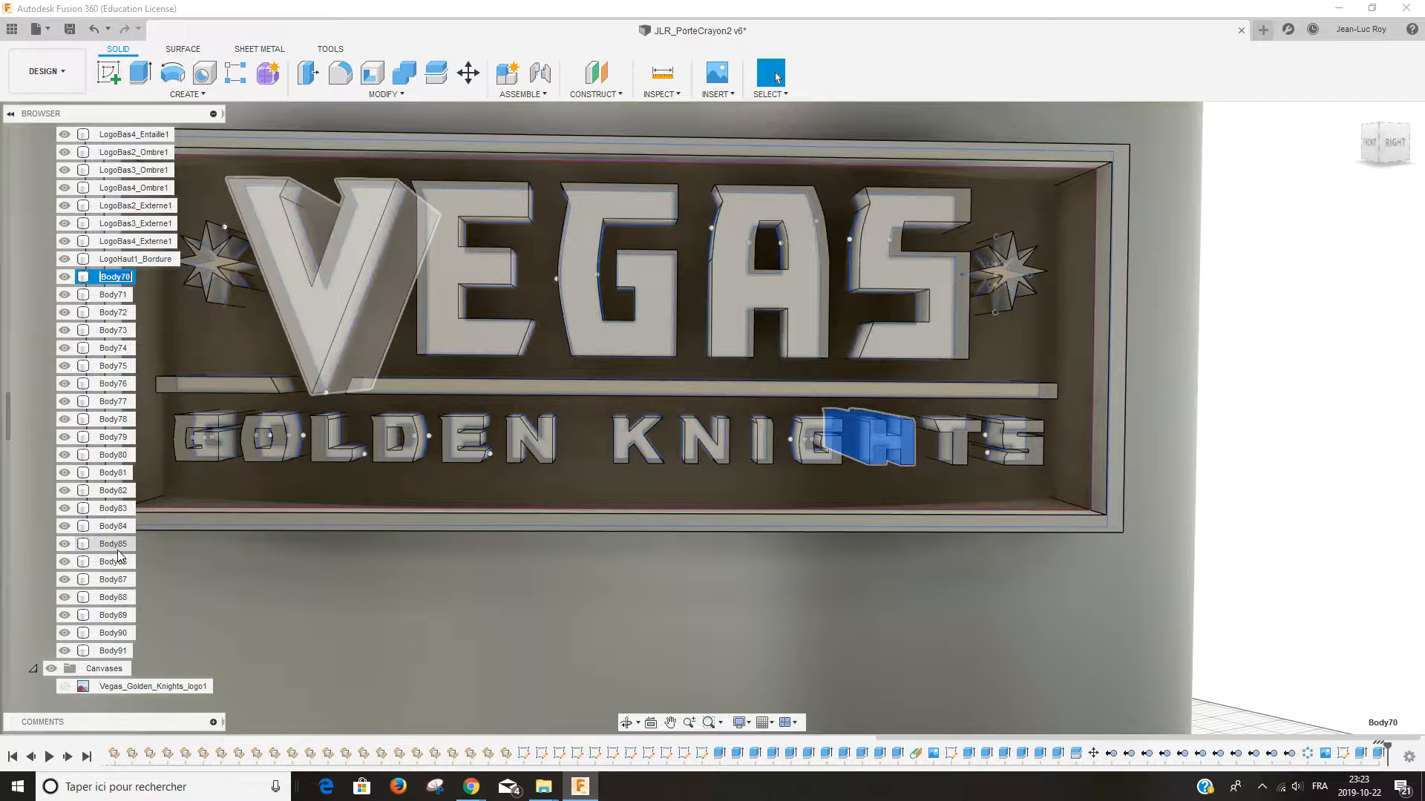
# Step: Rename the body of the large letter V as LogoHaut1_V1, building on the copied frame name
pyautogui.doubleClick(118, 548)
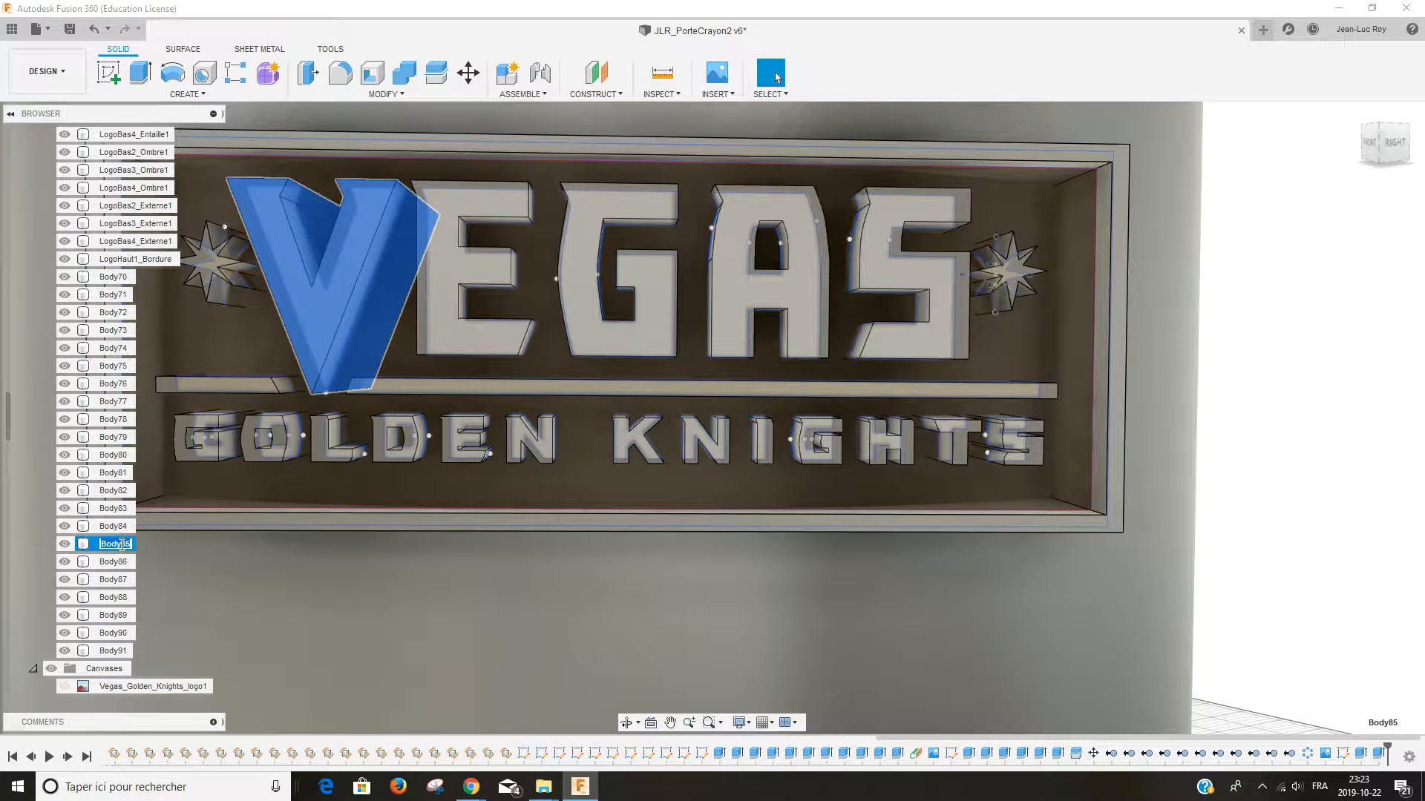
pyautogui.hotkey('ctrl', 'v')
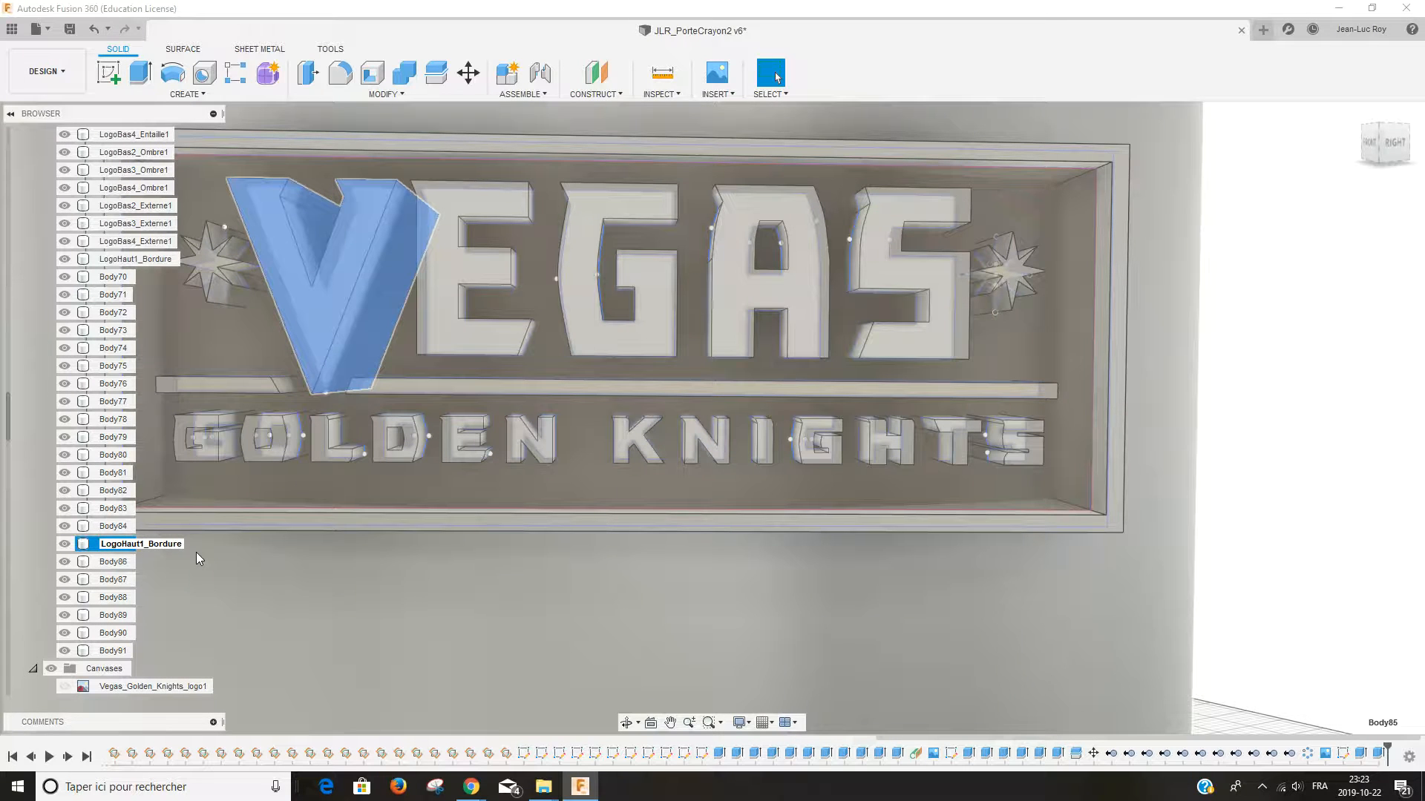
pyautogui.press('BackSpace')
pyautogui.press('BackSpace')
pyautogui.press('BackSpace')
pyautogui.press('BackSpace')
pyautogui.press('BackSpace')
pyautogui.press('BackSpace')
pyautogui.press('BackSpace')
pyautogui.write('V')
pyautogui.press('Return')
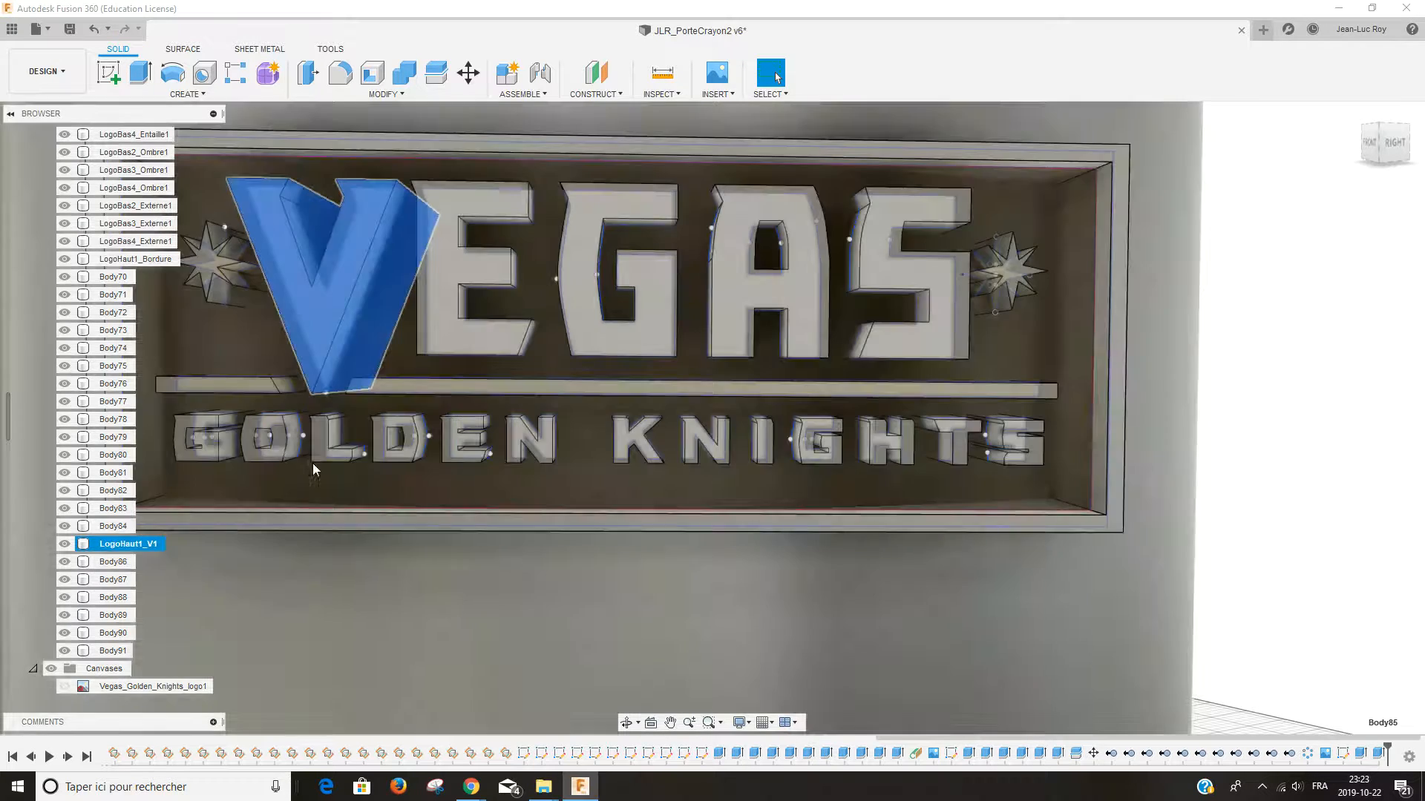
# Step: Copy the name prefix from the V body and rename the letter E body of VEGAS as LogoHaut1_E1
pyautogui.doubleClick(148, 545)
pyautogui.moveTo(148, 544); pyautogui.dragTo(99, 547)
pyautogui.hotkey('ctrl', 'c')
pyautogui.click(184, 558)
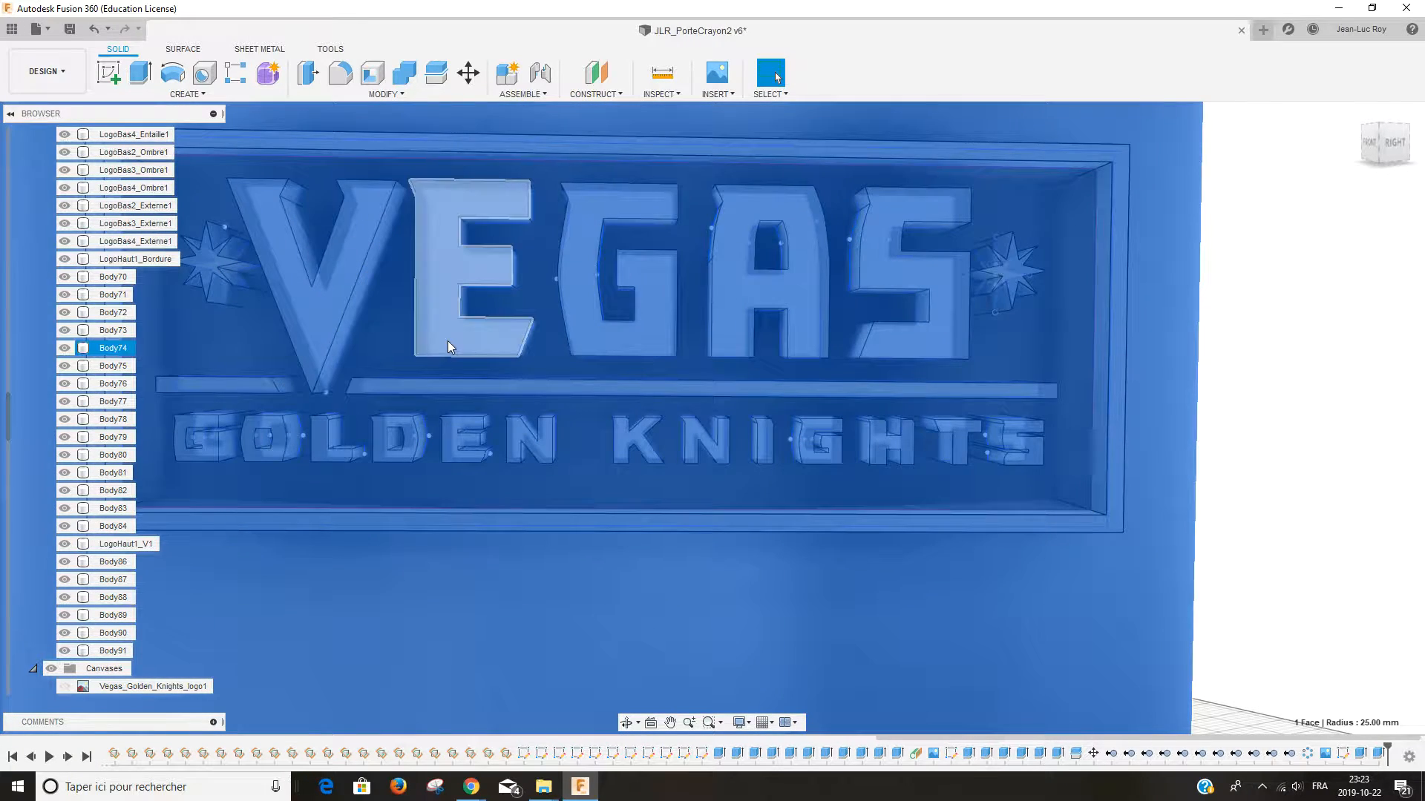
pyautogui.click(1321, 377)
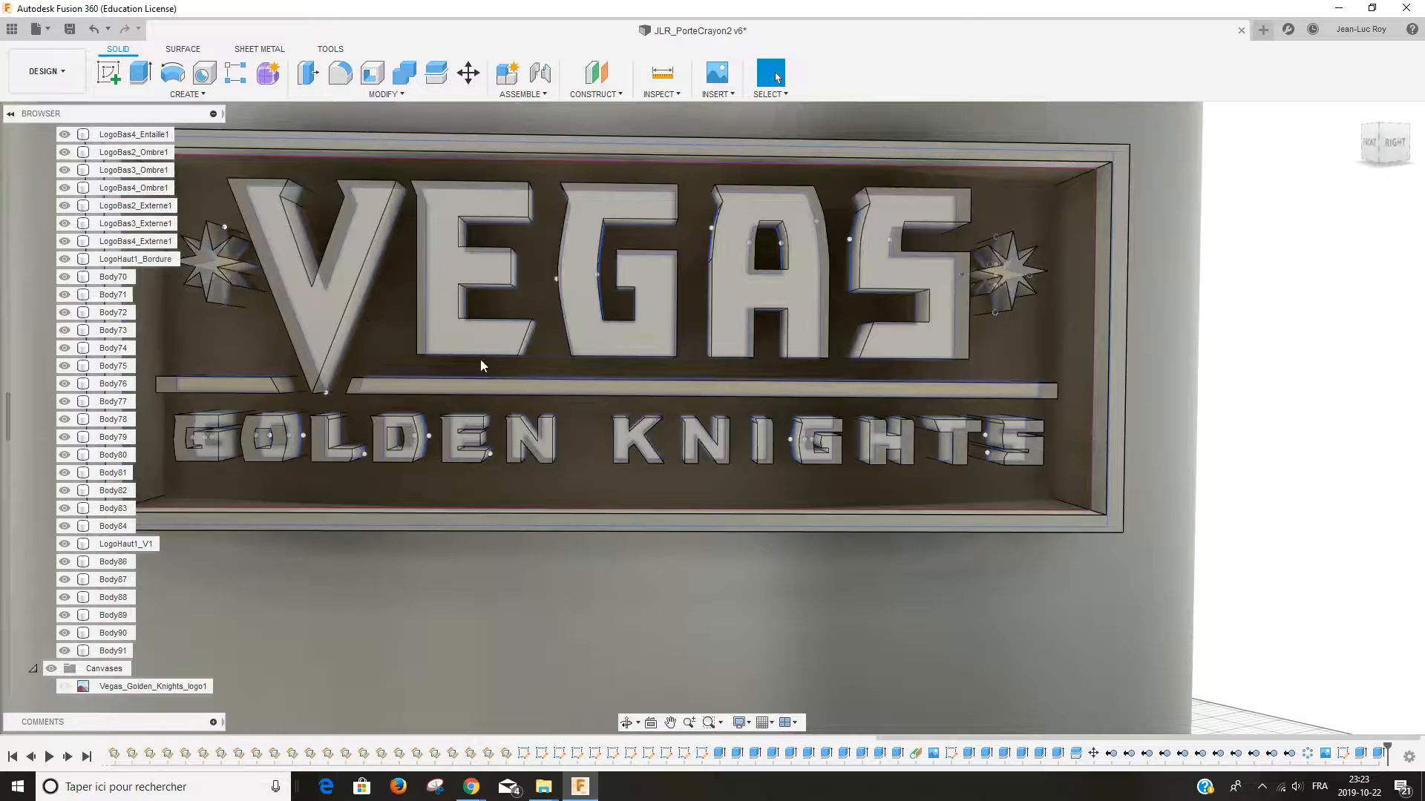
pyautogui.click(108, 350)
pyautogui.doubleClick(107, 349)
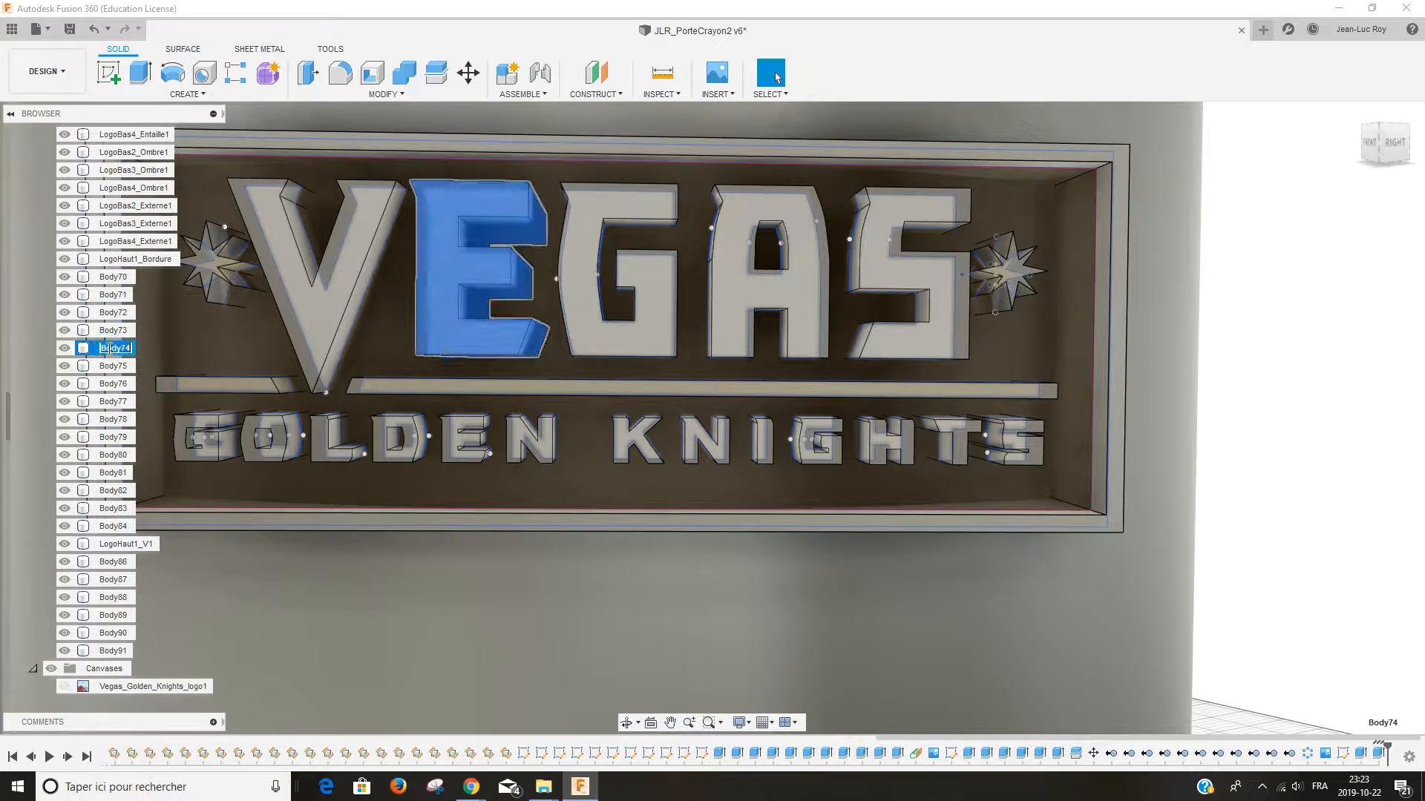
pyautogui.hotkey('ctrl', 'v')
pyautogui.press('Return')
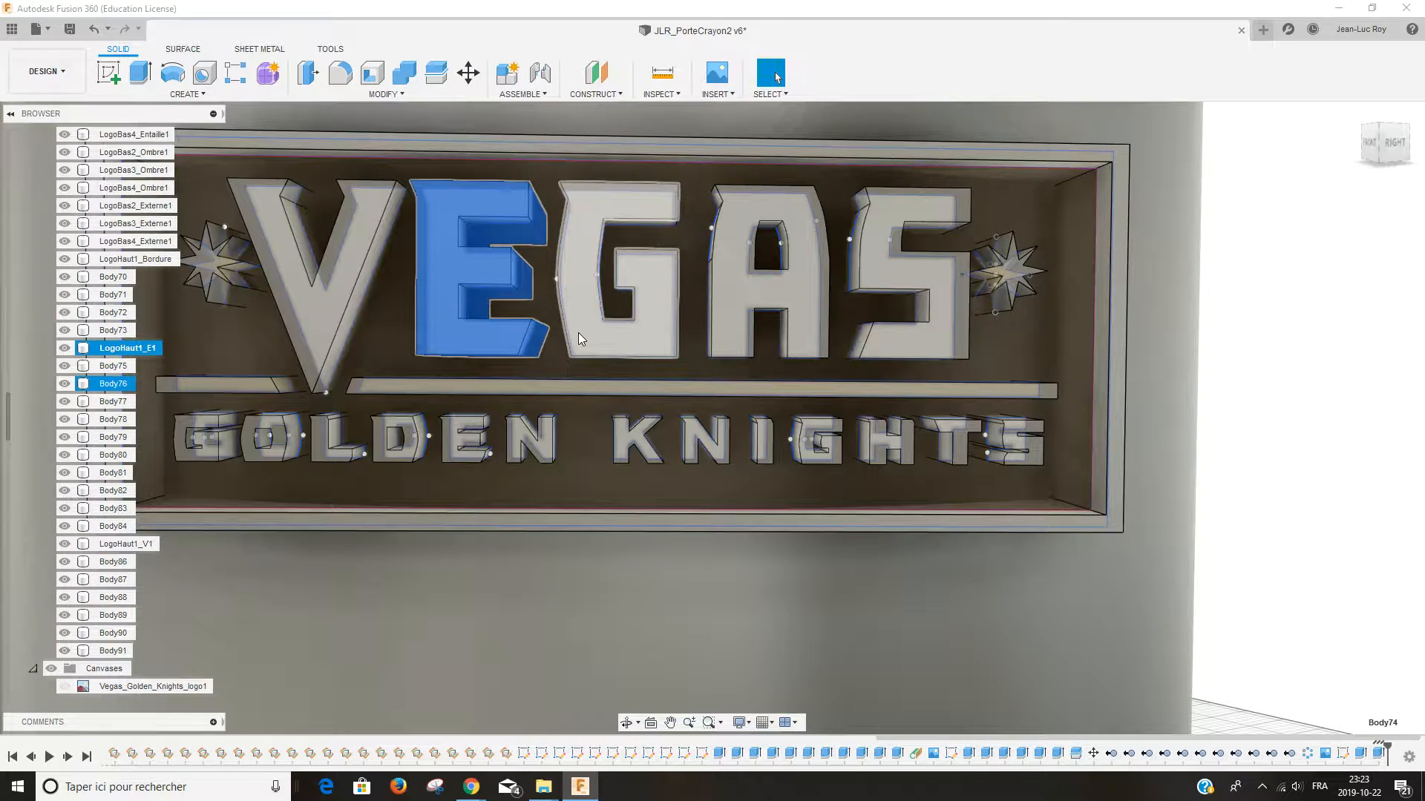
# Step: Copy the LogoHaut1_ prefix and rename the letter G body of VEGAS as LogoHaut1_G1
pyautogui.doubleClick(112, 349)
pyautogui.hotkey('ctrl', 'c')
pyautogui.click(108, 386)
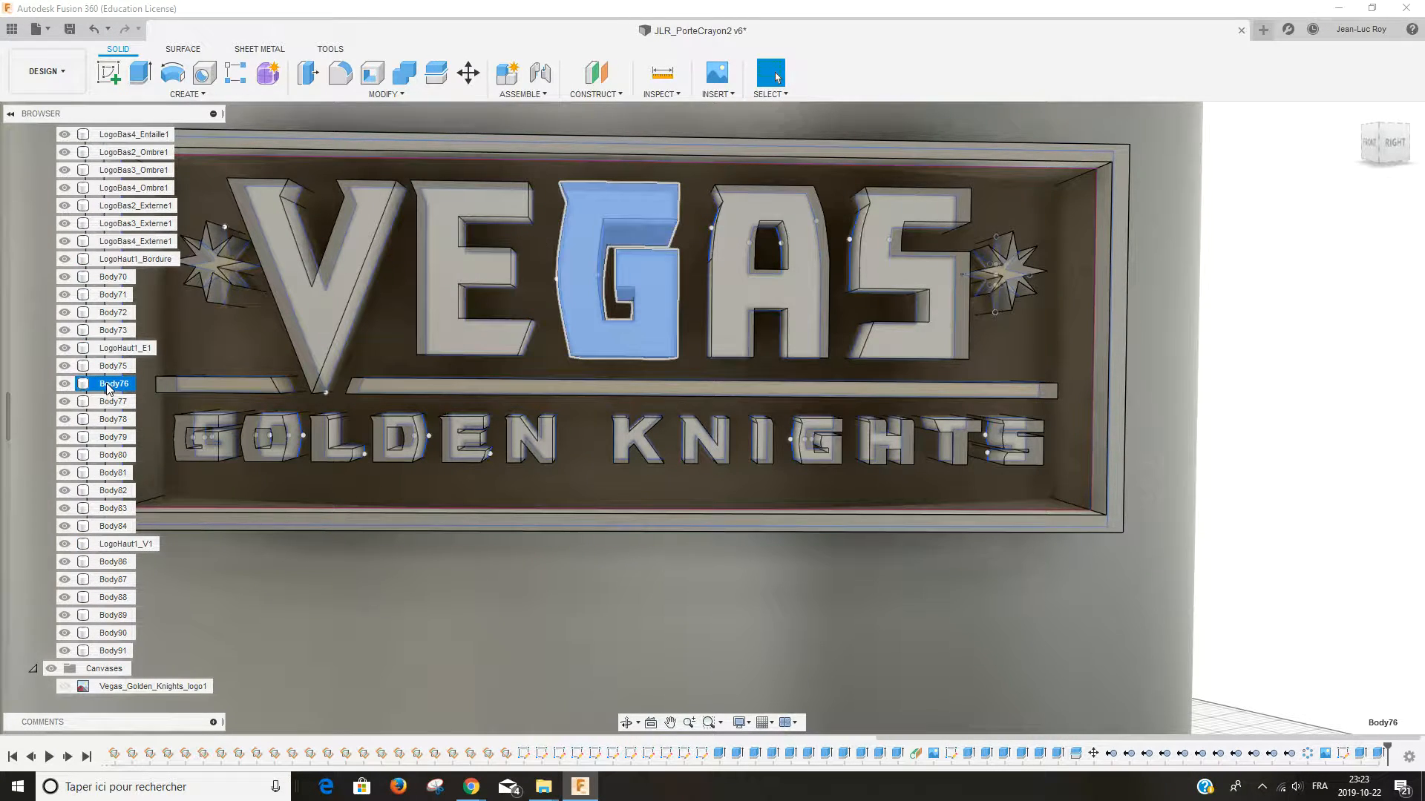
pyautogui.doubleClick(107, 386)
pyautogui.hotkey('ctrl', 'v')
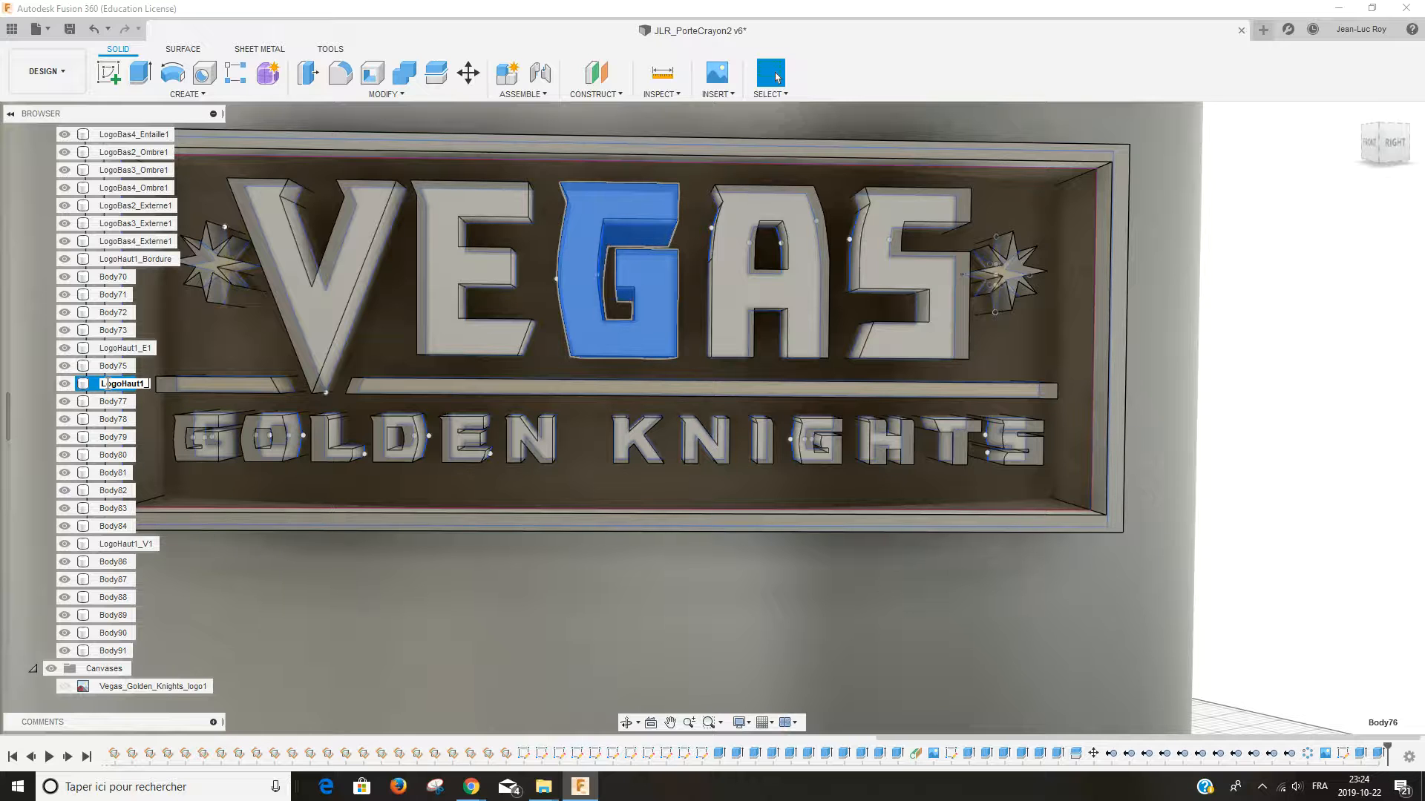
pyautogui.write('G1')
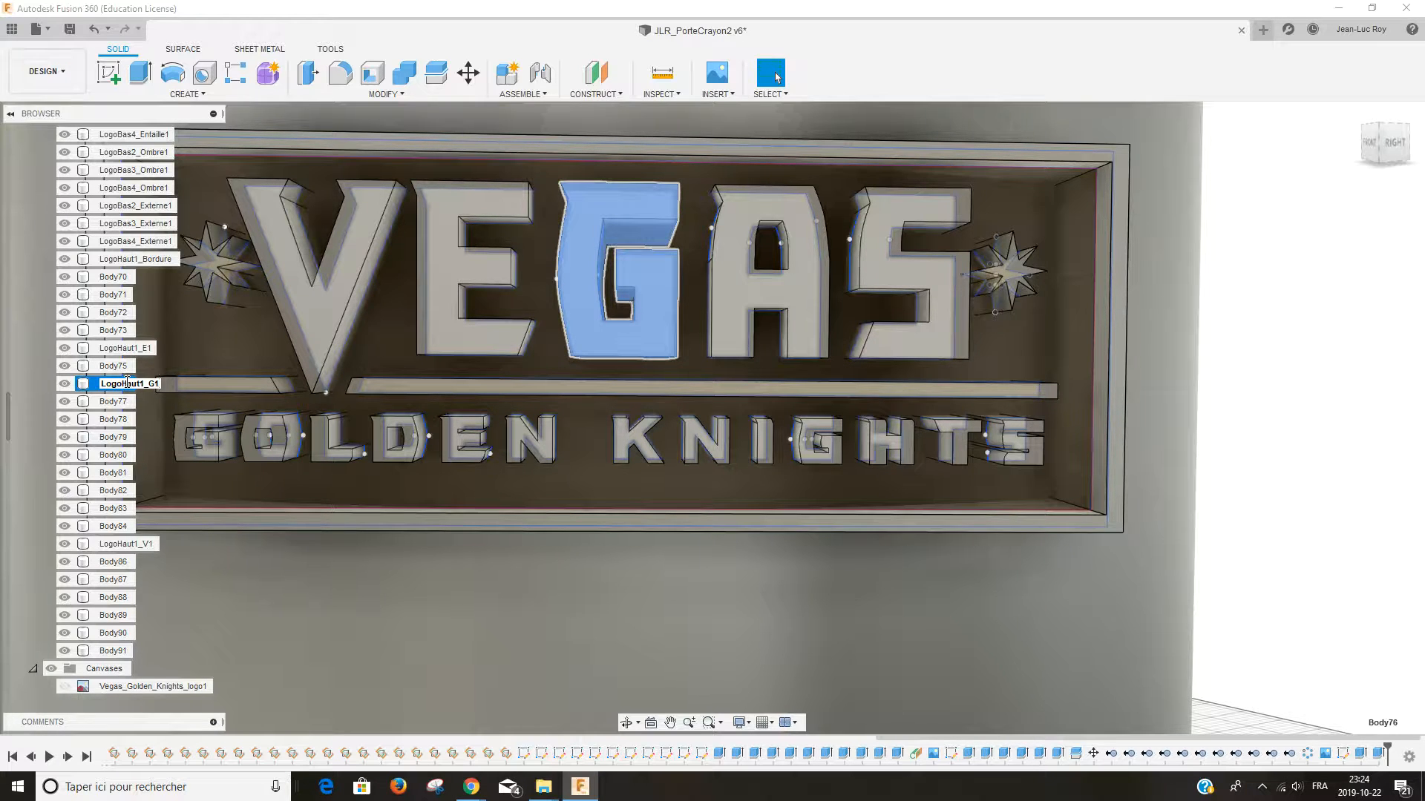
pyautogui.press('Return')
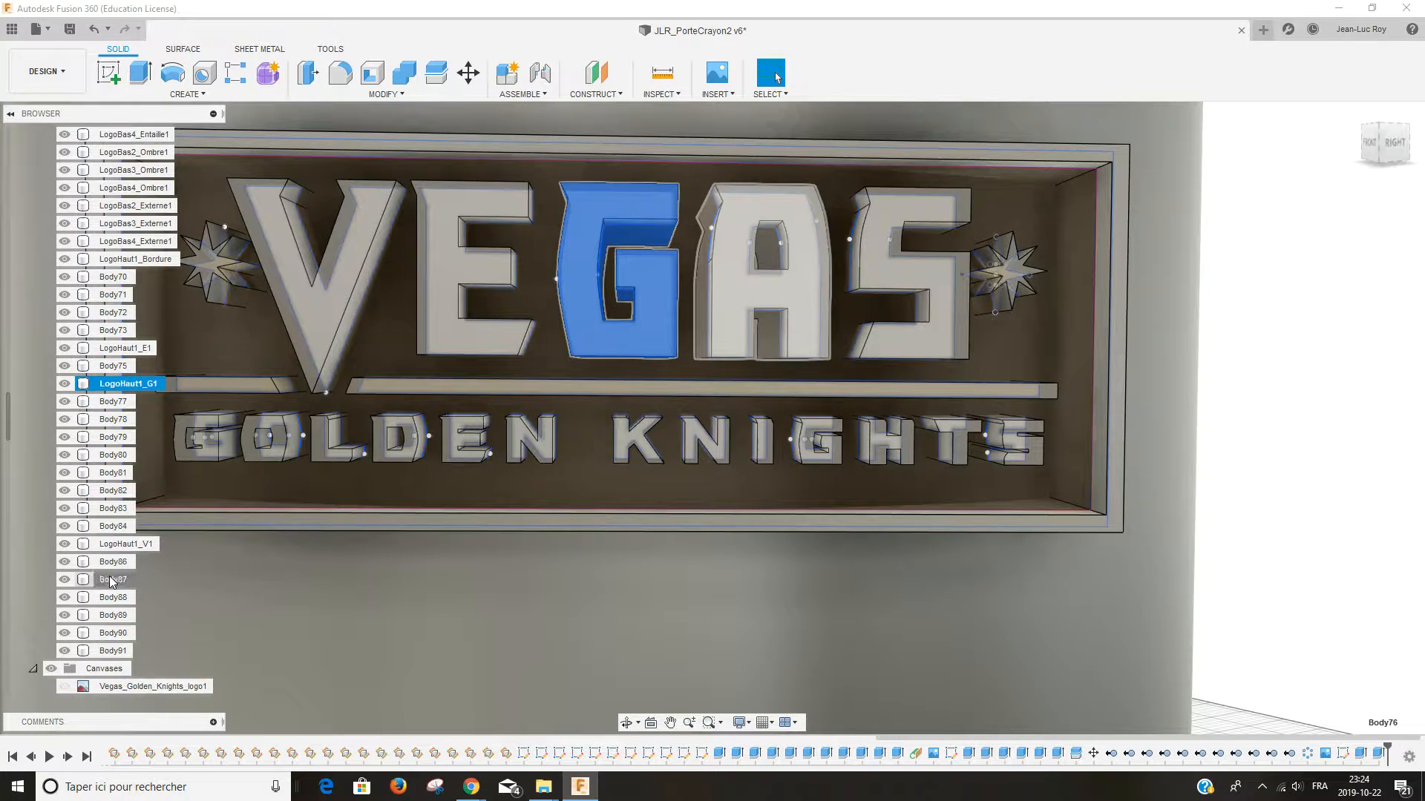
# Step: Rename the letter A body of VEGAS as LogoHaut1_A1
pyautogui.click(112, 581)
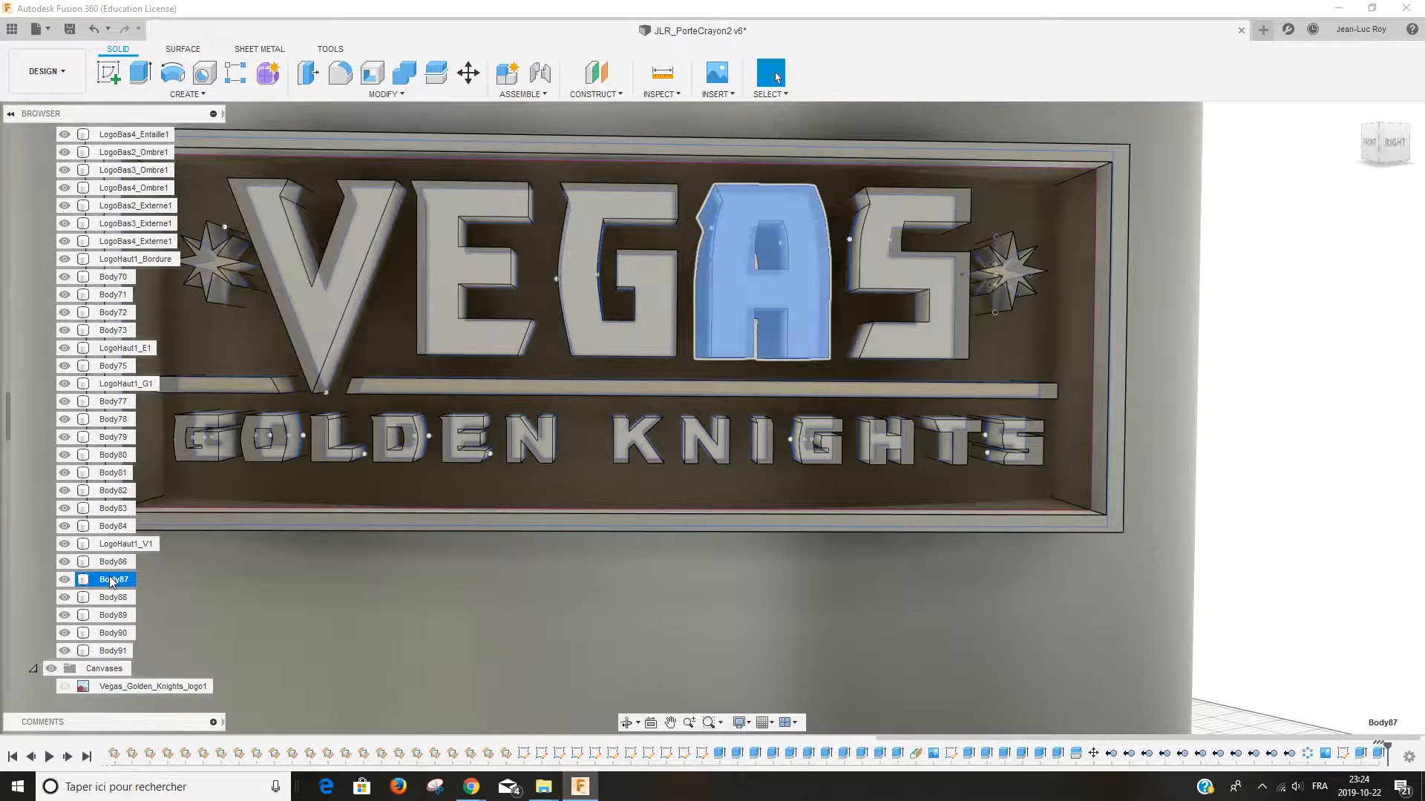
pyautogui.click(111, 580)
pyautogui.write('LogoHaut1_A1')
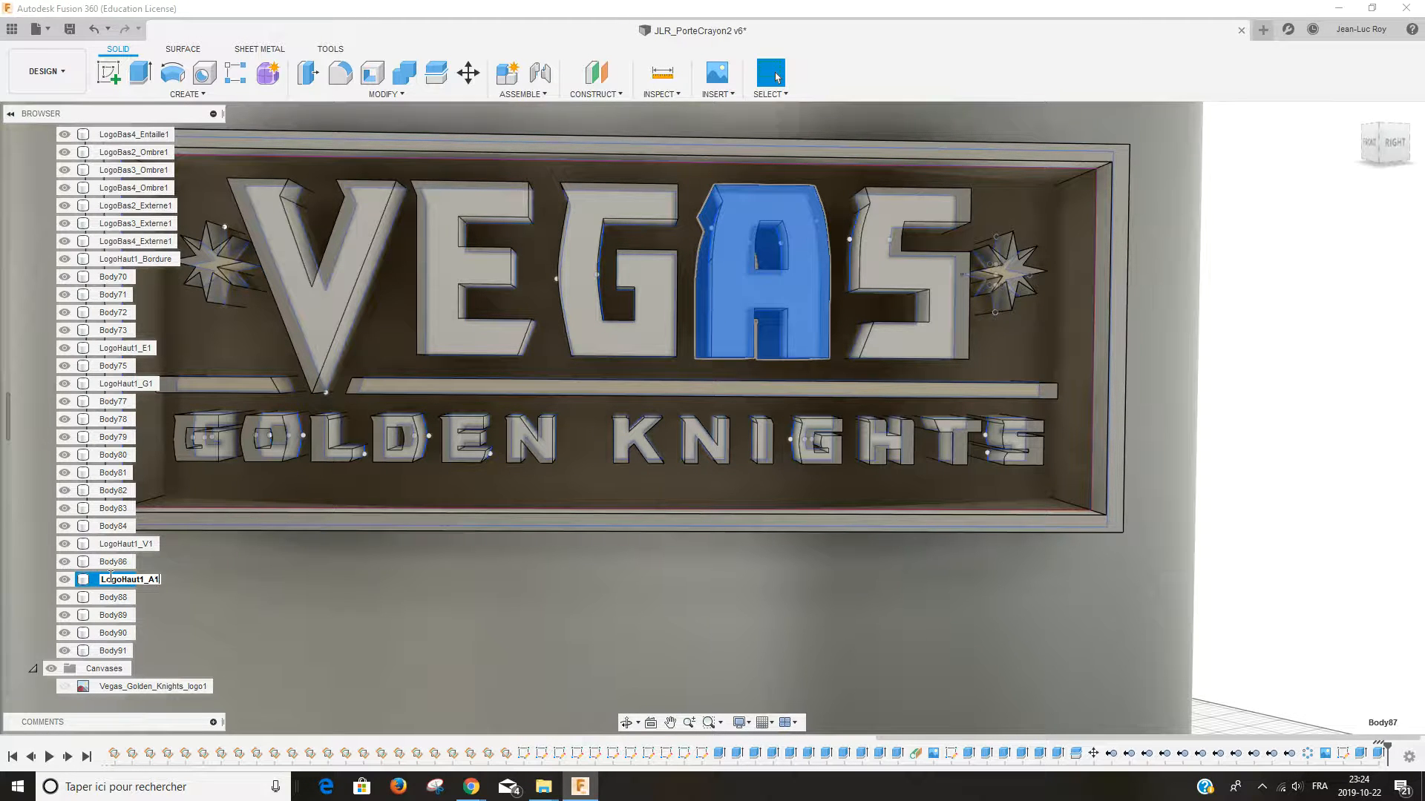
pyautogui.press('Return')
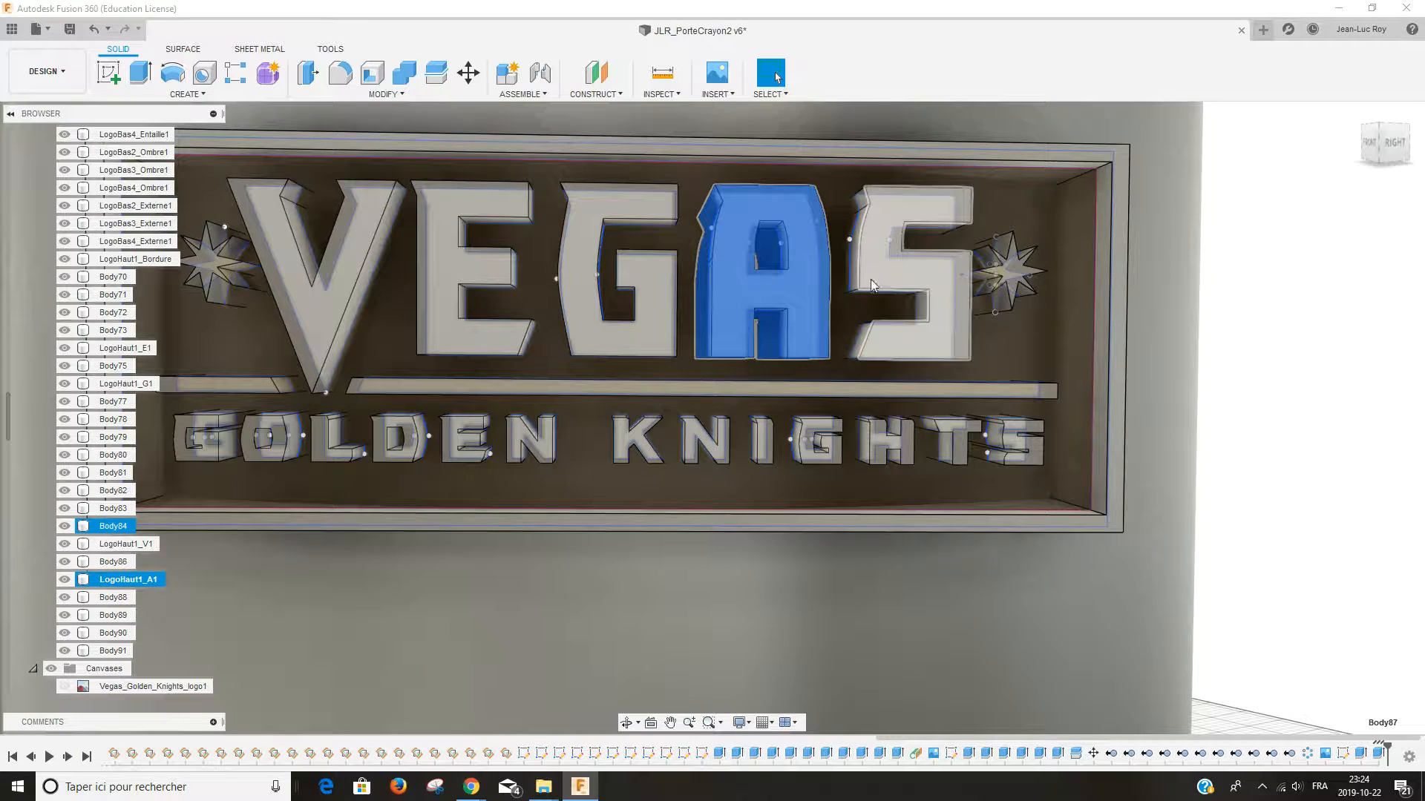
# Step: Rename the letter S body of VEGAS as LogoHaut1_S1
pyautogui.click(119, 526)
pyautogui.doubleClick(119, 526)
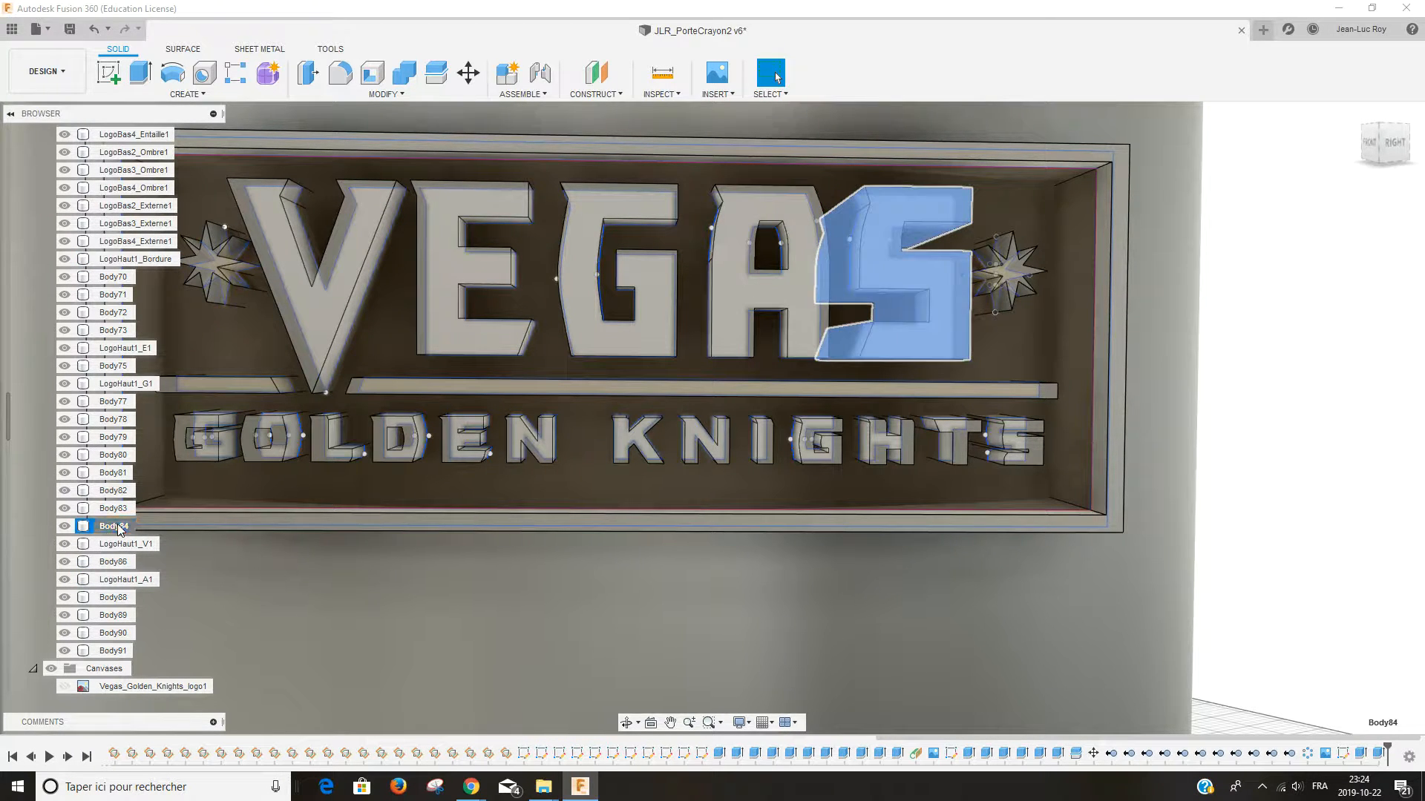
pyautogui.hotkey('ctrl', 'v')
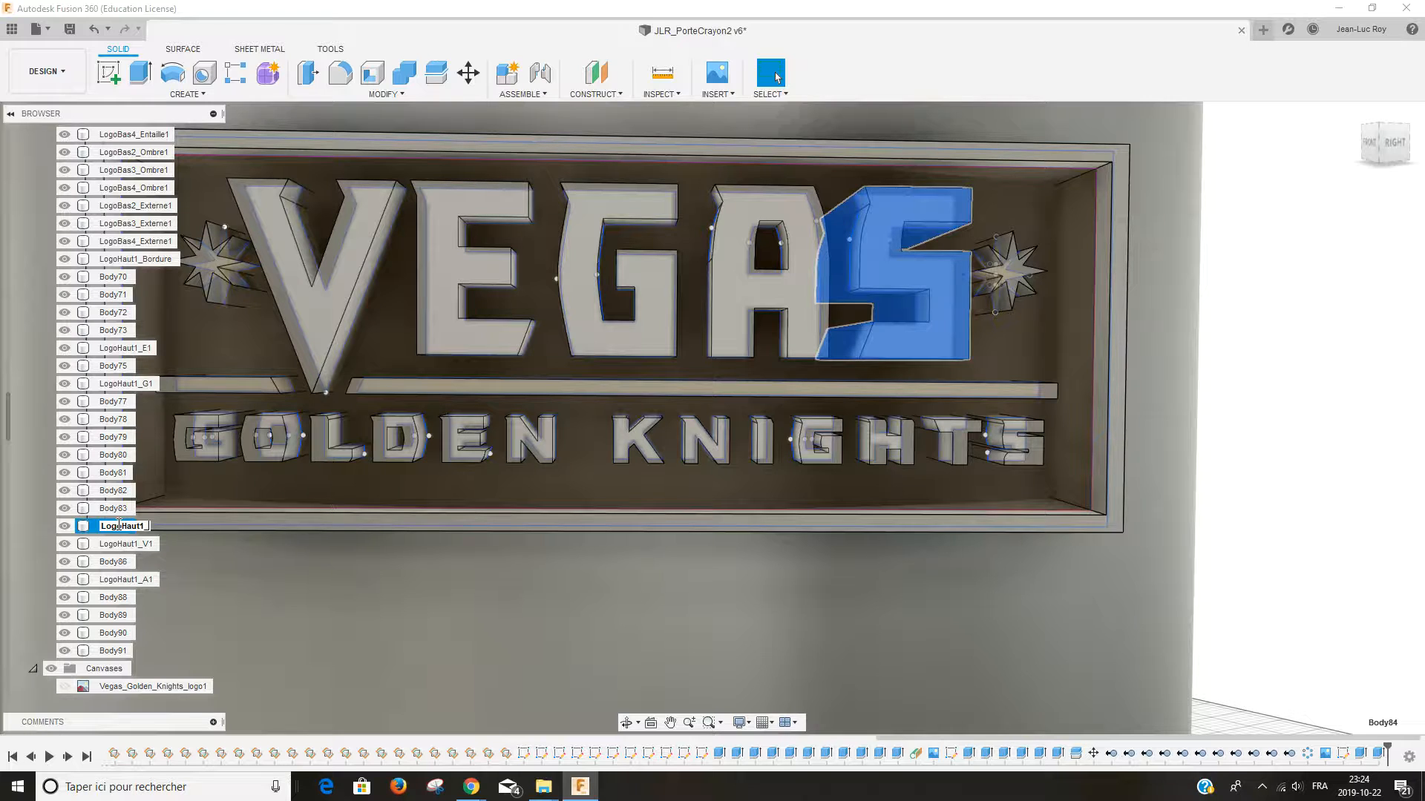
pyautogui.write('S1')
pyautogui.press('Return')
# Step: Identify the body of the star before the V of VEGAS and rename it LogoHaut1_Etoile1
pyautogui.scroll(-1, 208, 264)
pyautogui.click(207, 265)
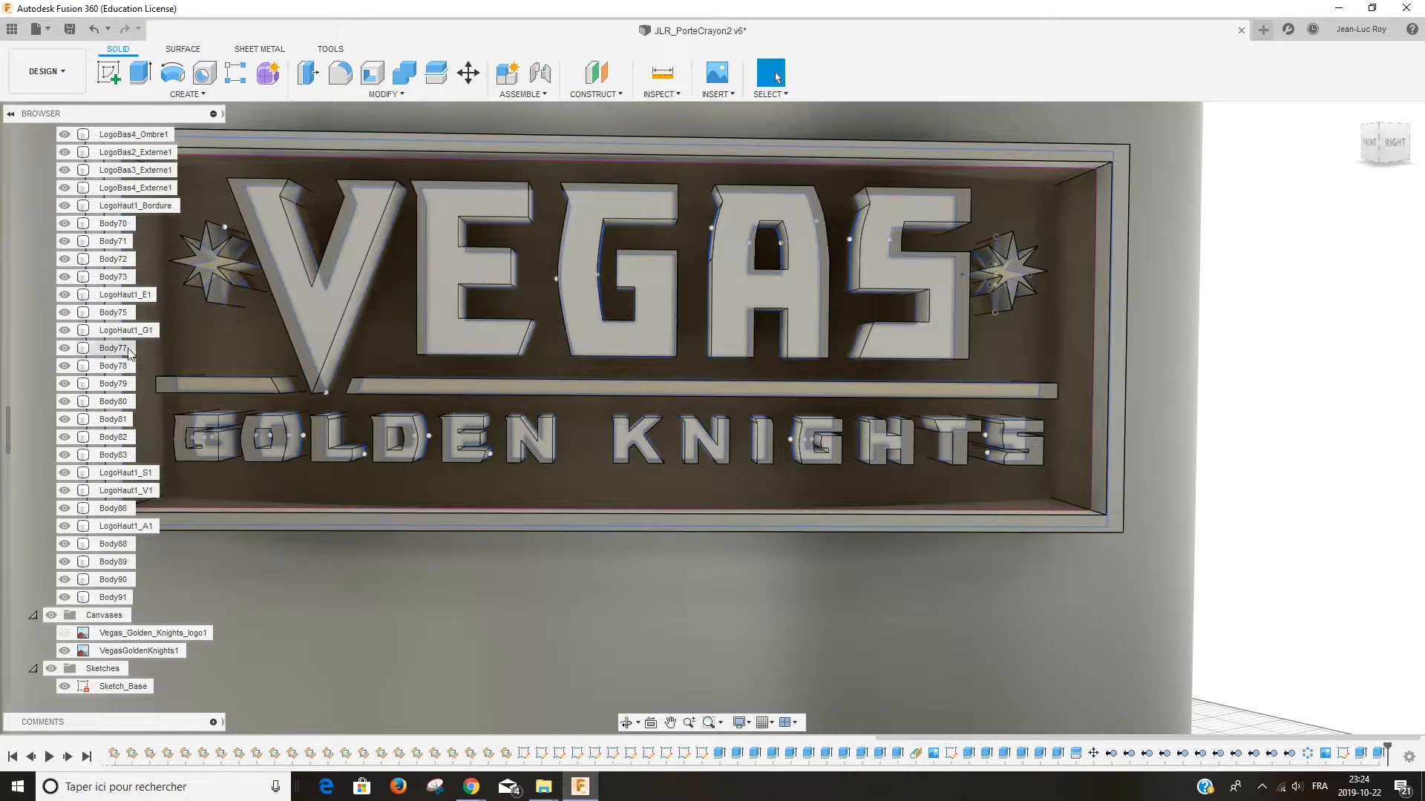
pyautogui.scroll(1, 115, 348)
pyautogui.scroll(1, 116, 348)
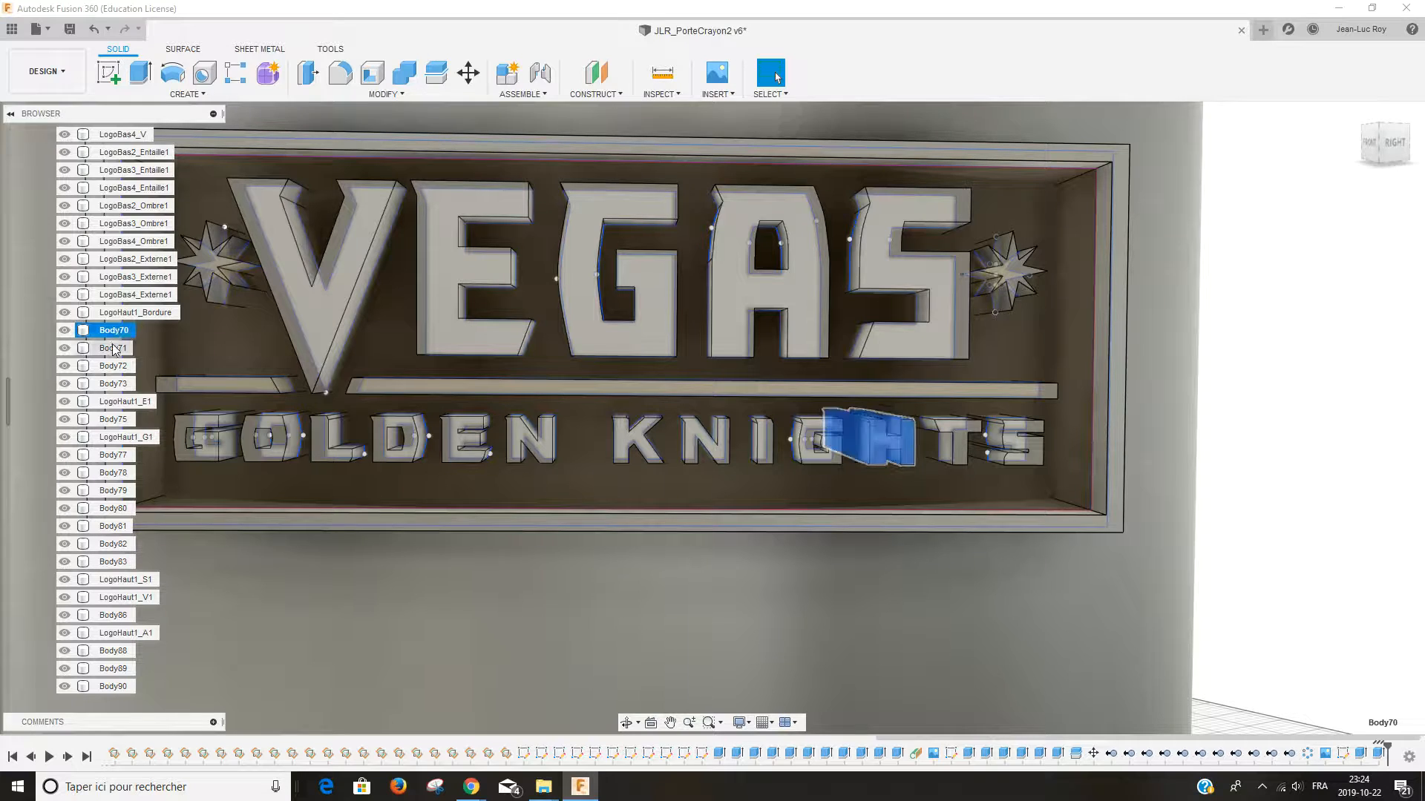
pyautogui.click(109, 367)
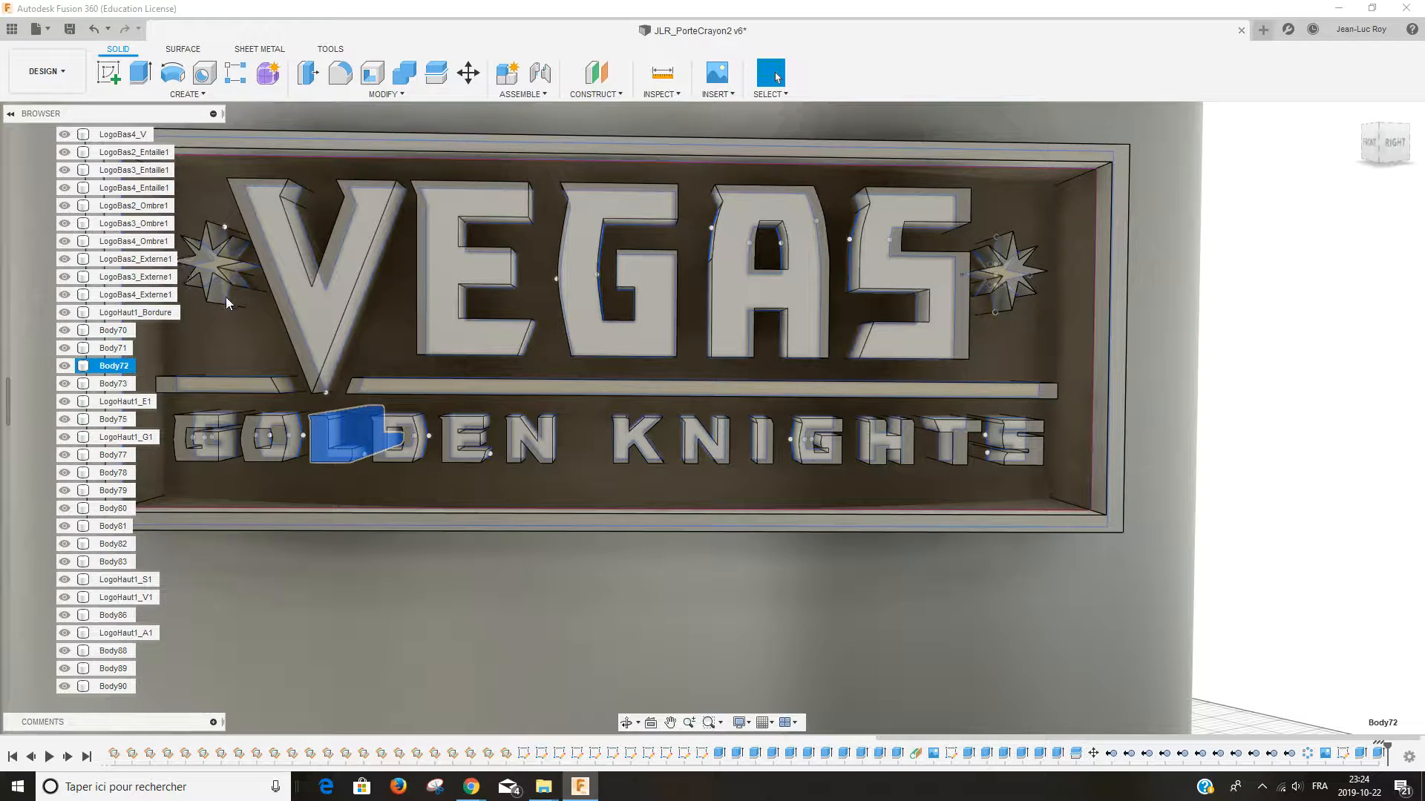
pyautogui.click(245, 306)
pyautogui.click(241, 268)
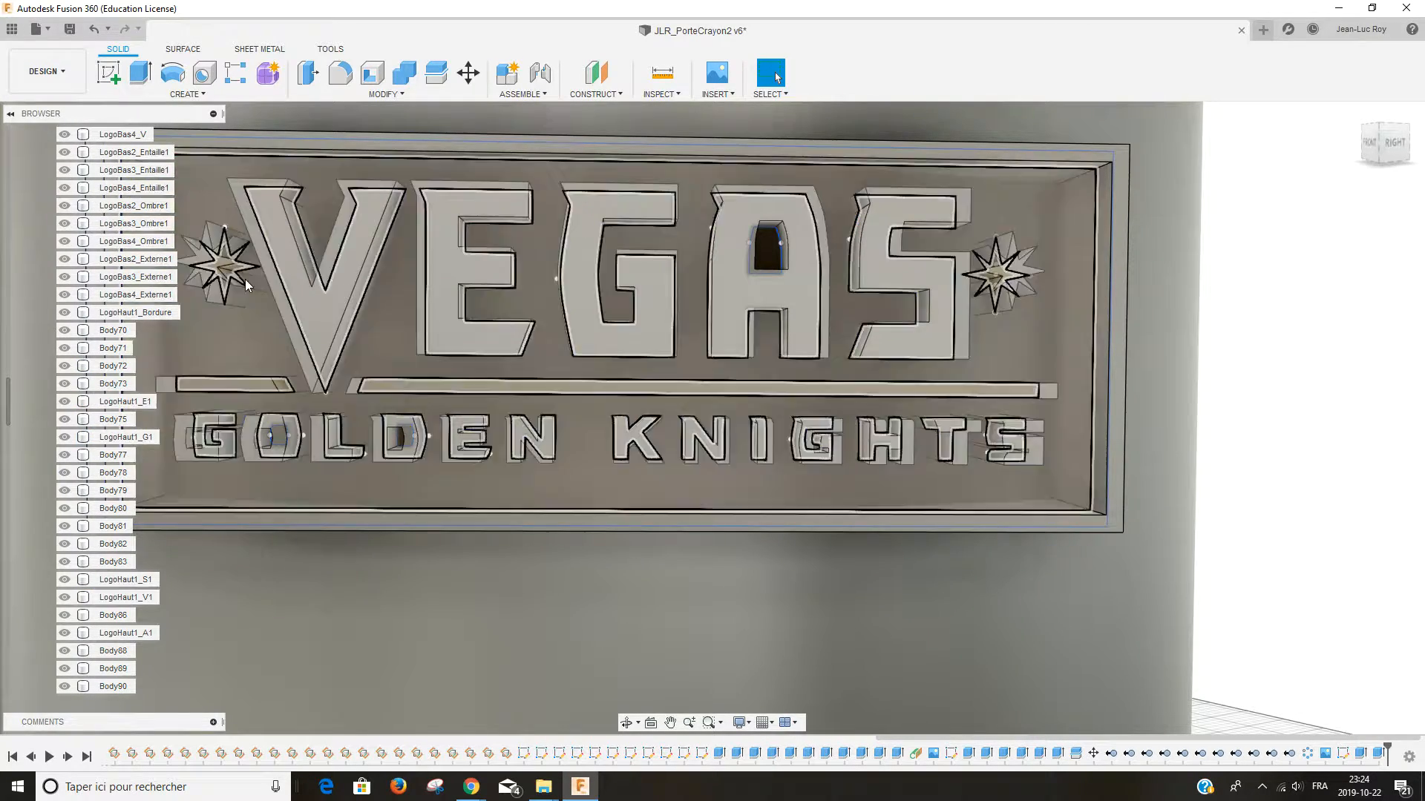
pyautogui.click(199, 263)
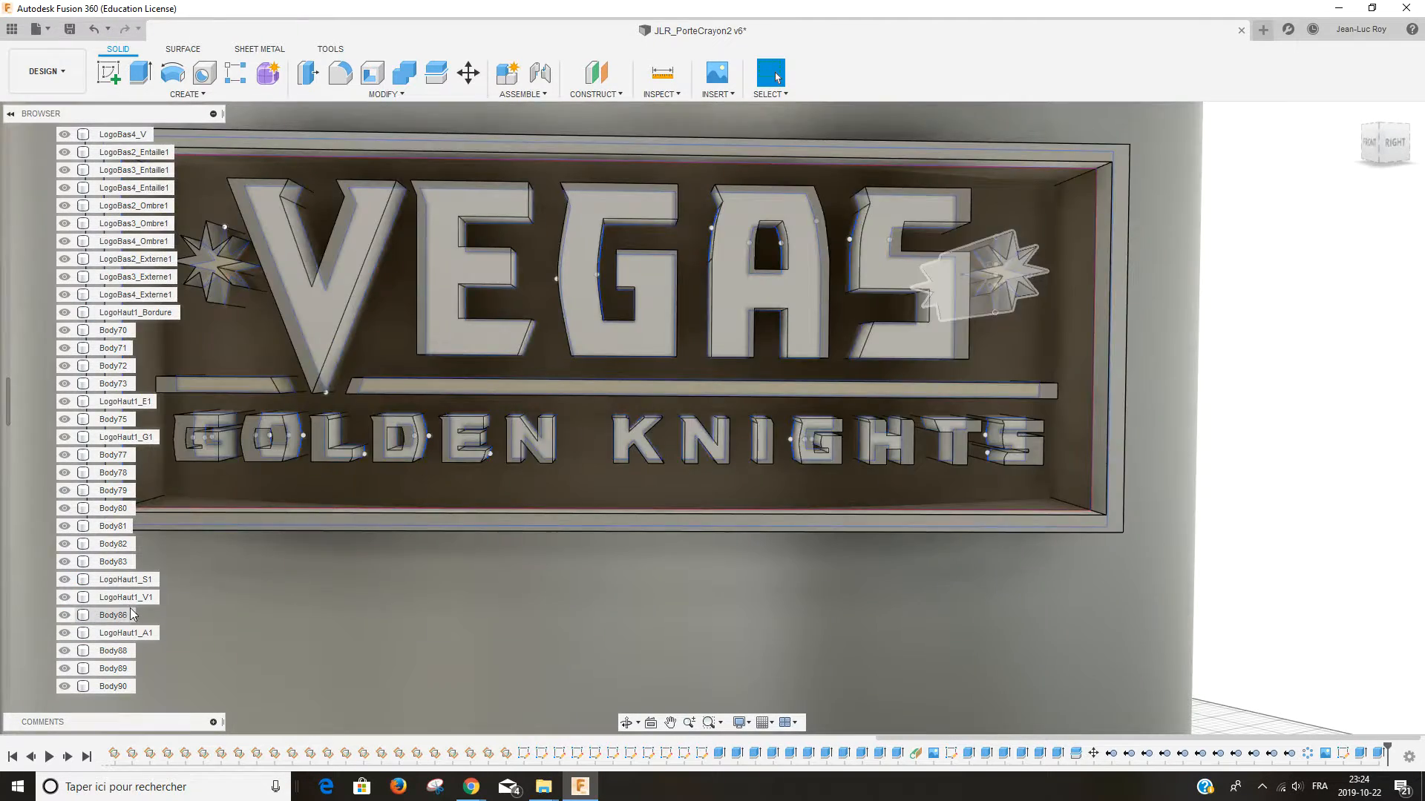
pyautogui.click(198, 257)
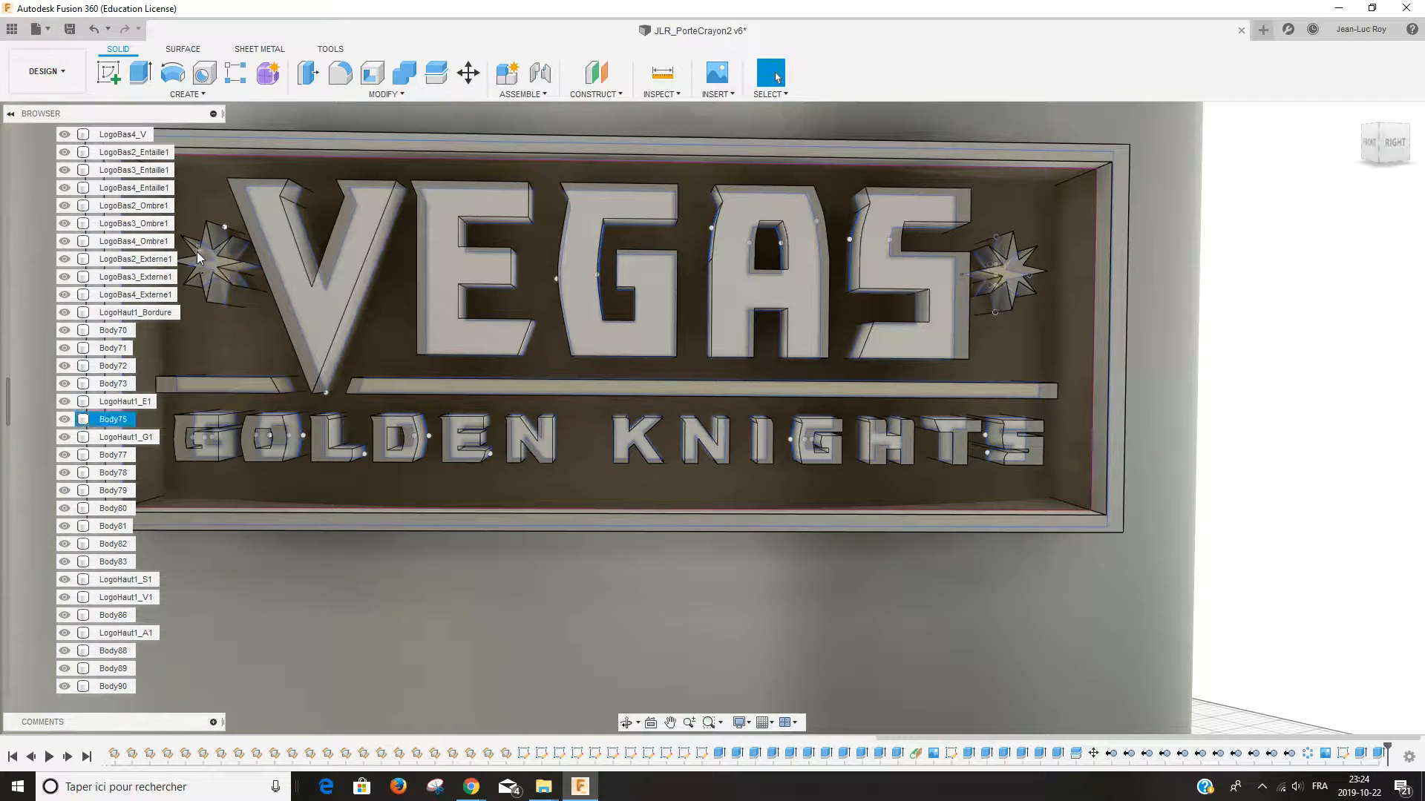
pyautogui.doubleClick(107, 420)
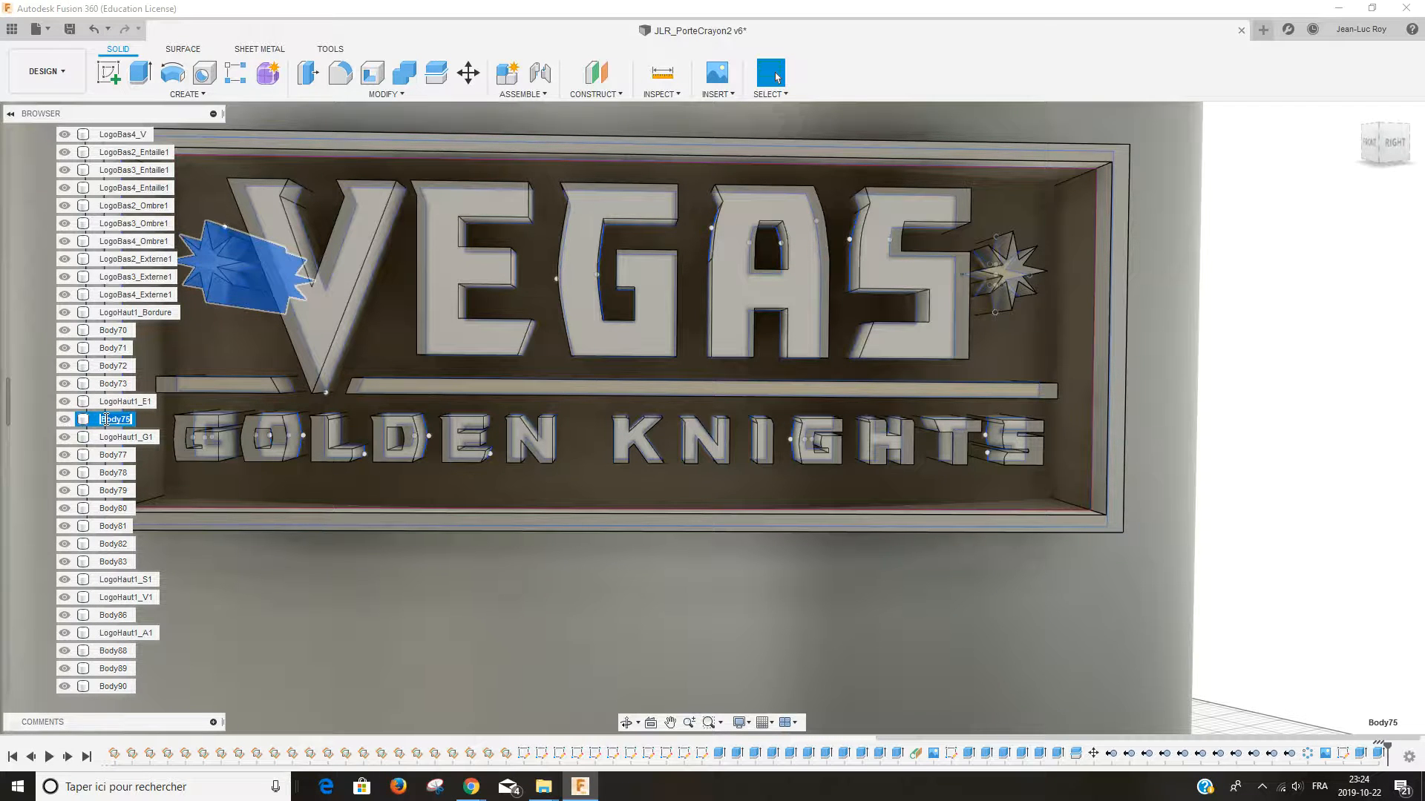
pyautogui.write('LogoHaut1_Etoile1')
pyautogui.press('Return')
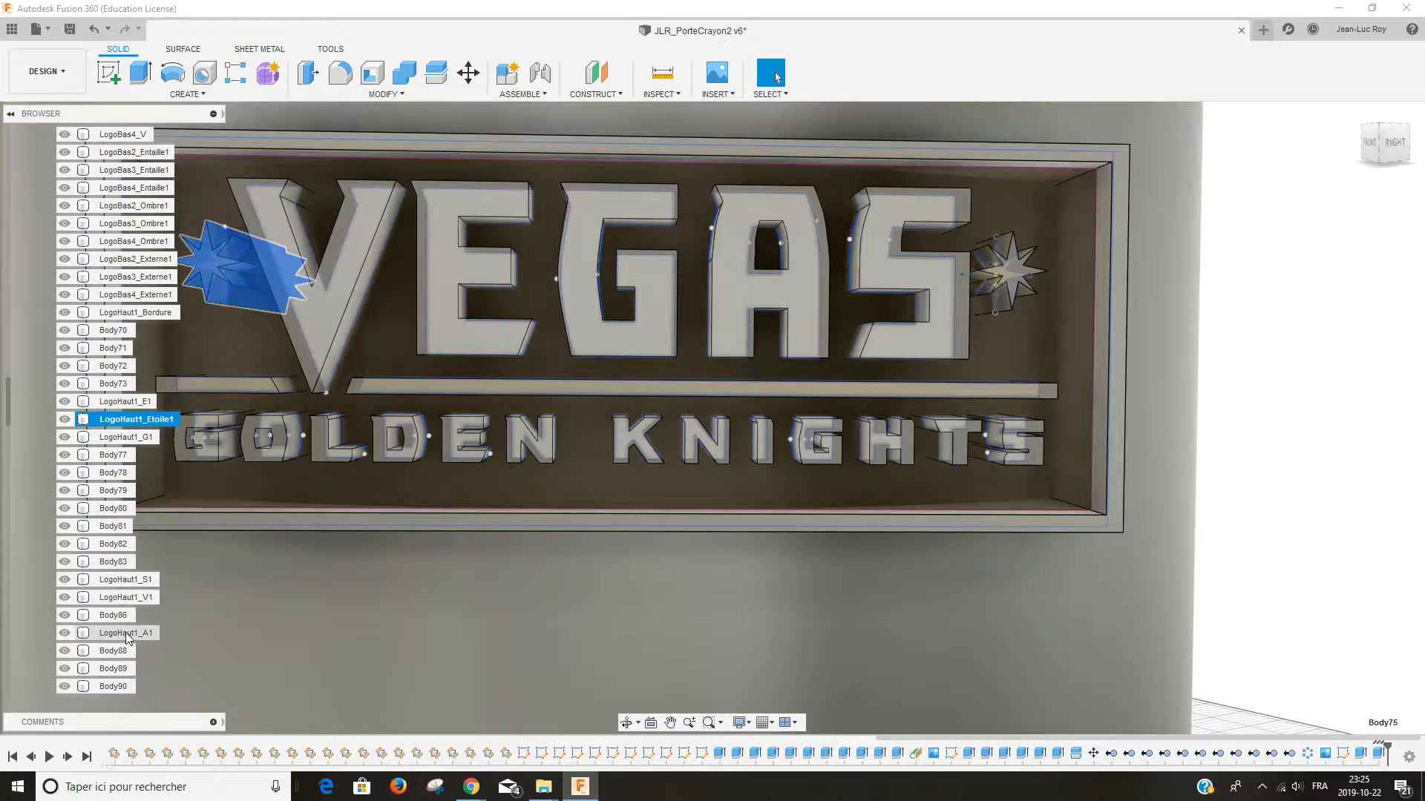
# Step: Rename the body of the star after the S of VEGAS as LogoHaut1_Etoile2
pyautogui.click(121, 618)
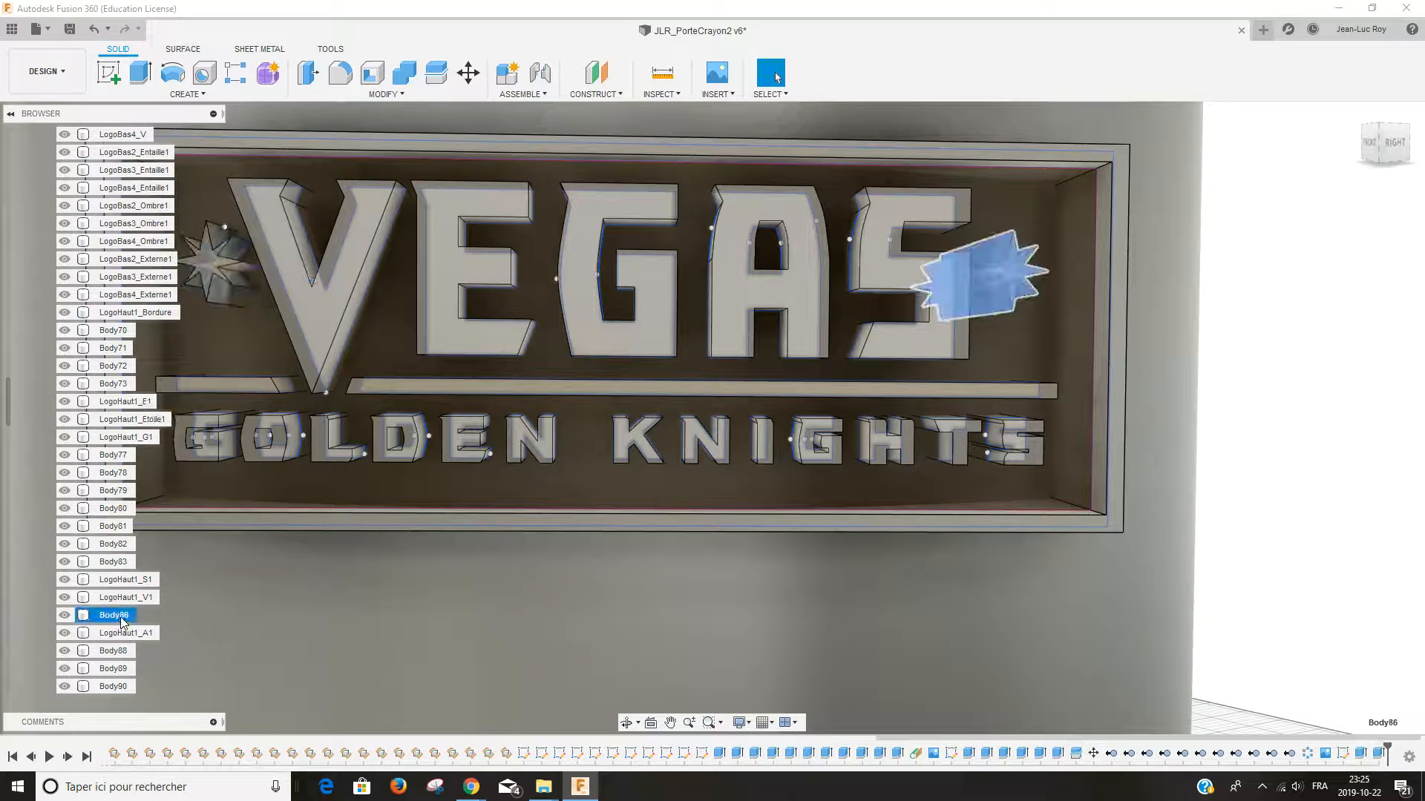
pyautogui.doubleClick(122, 618)
pyautogui.hotkey('ctrl', 'v')
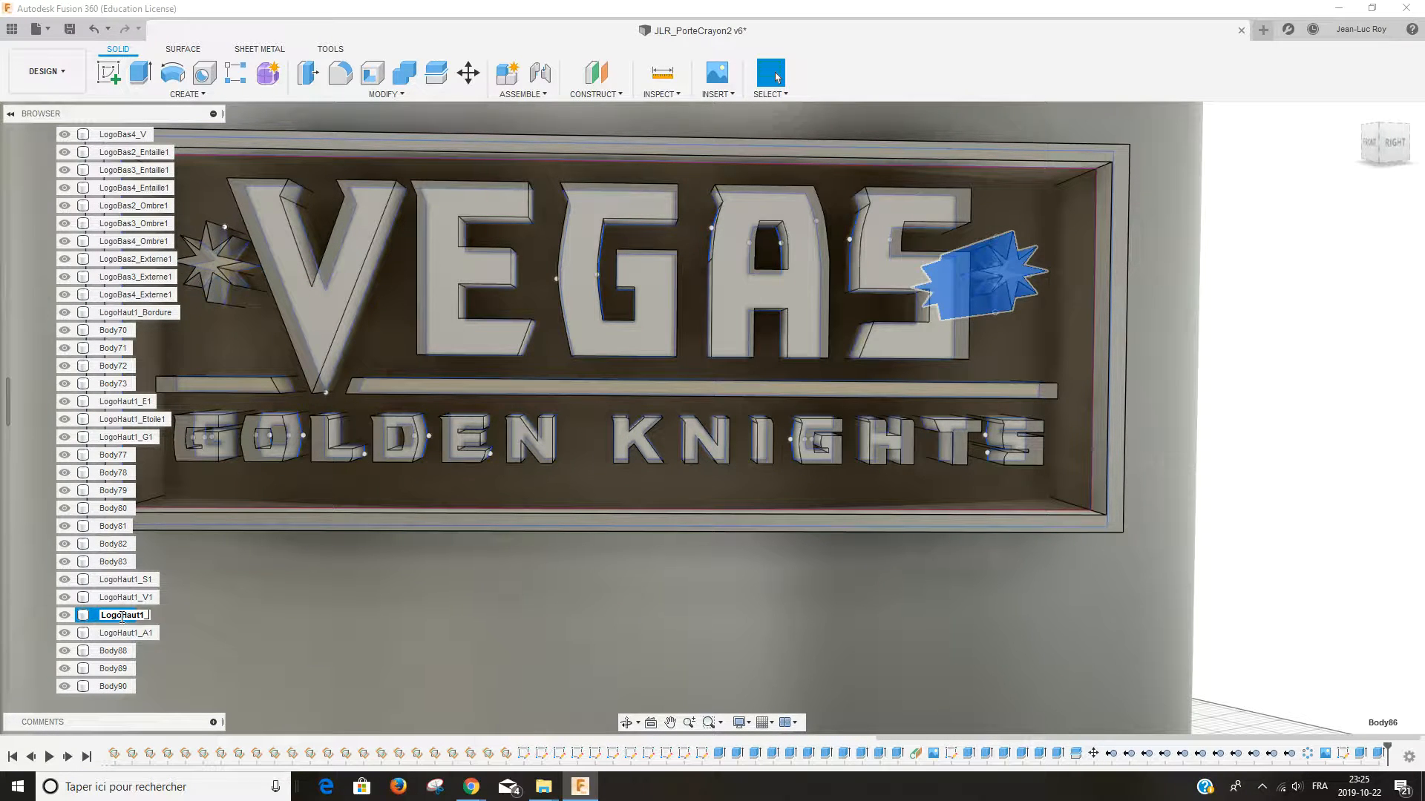
pyautogui.write('Etoile2')
pyautogui.press('Return')
# Step: Rename the short bar body under VEGAS, before the tip of the V, as LogoHaut1_Barre1
pyautogui.scroll(-2, 340, 381)
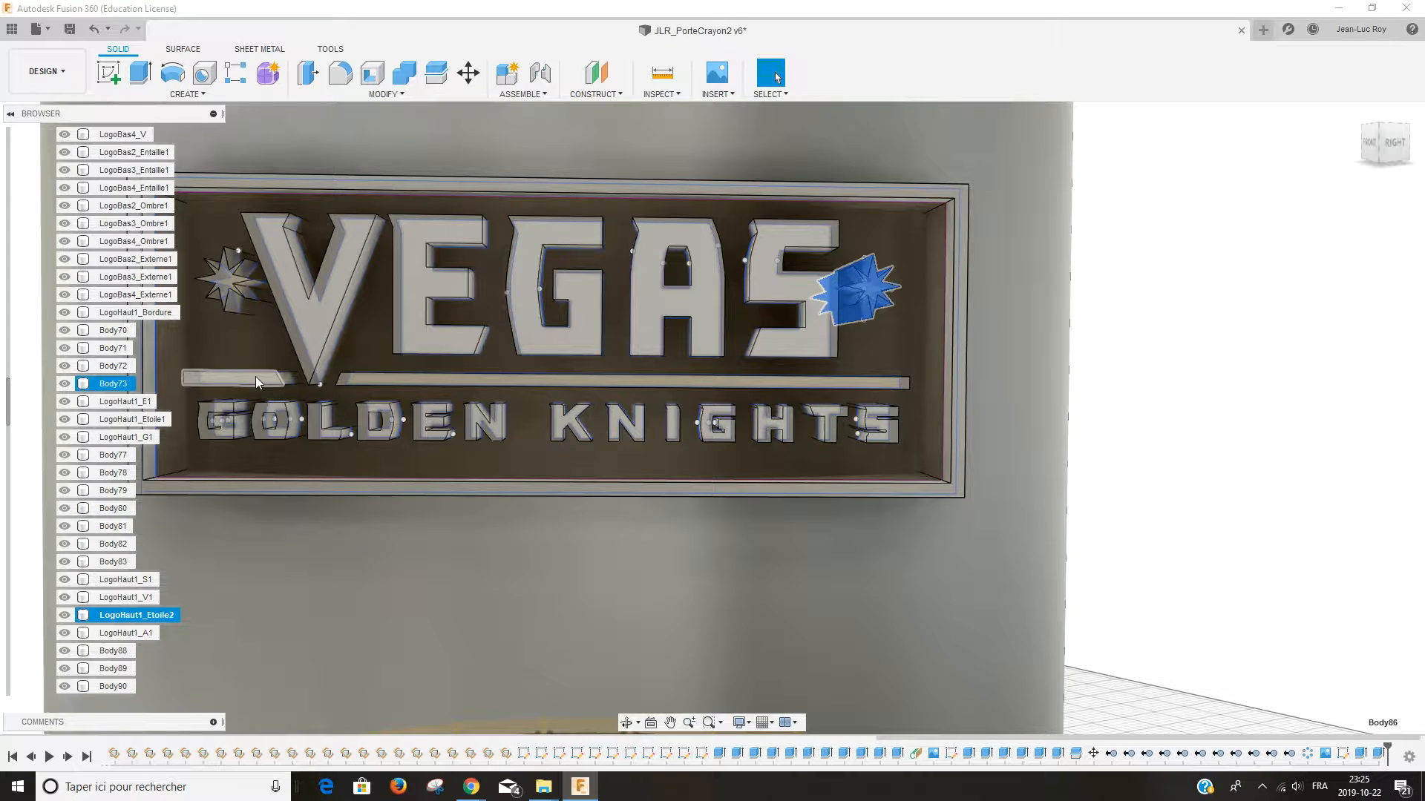
pyautogui.click(113, 383)
pyautogui.doubleClick(113, 384)
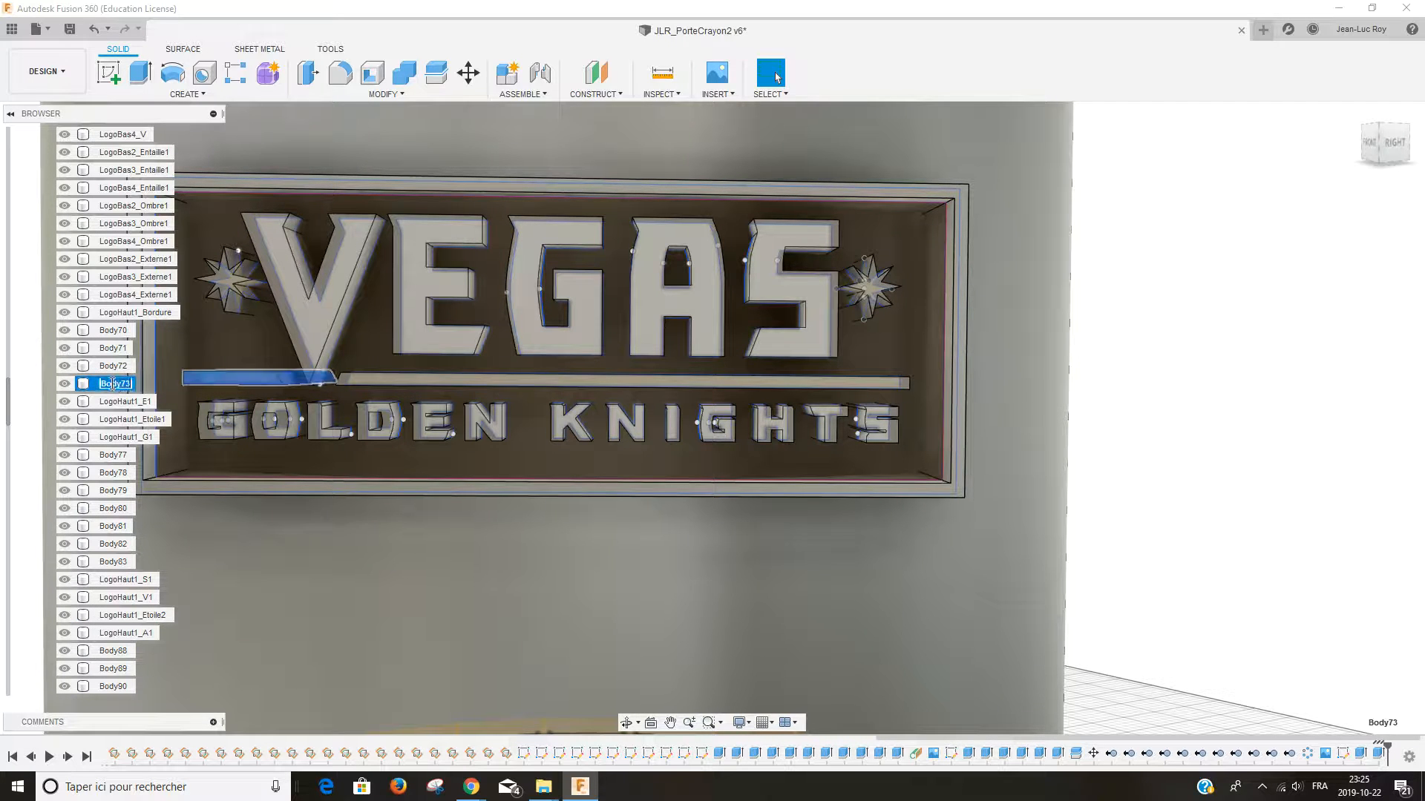
pyautogui.write('LogoHaut1_')
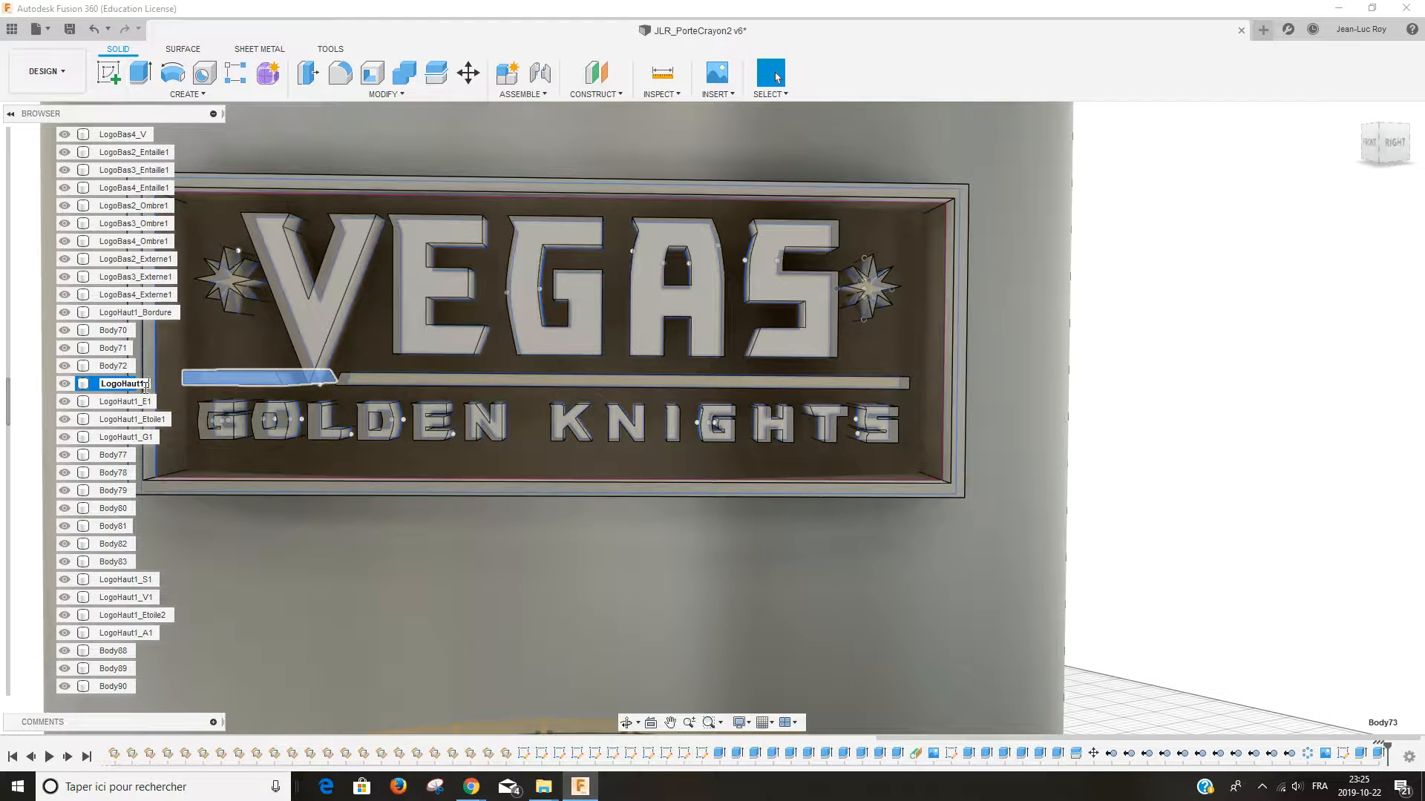
pyautogui.write('Barre1')
pyautogui.press('Return')
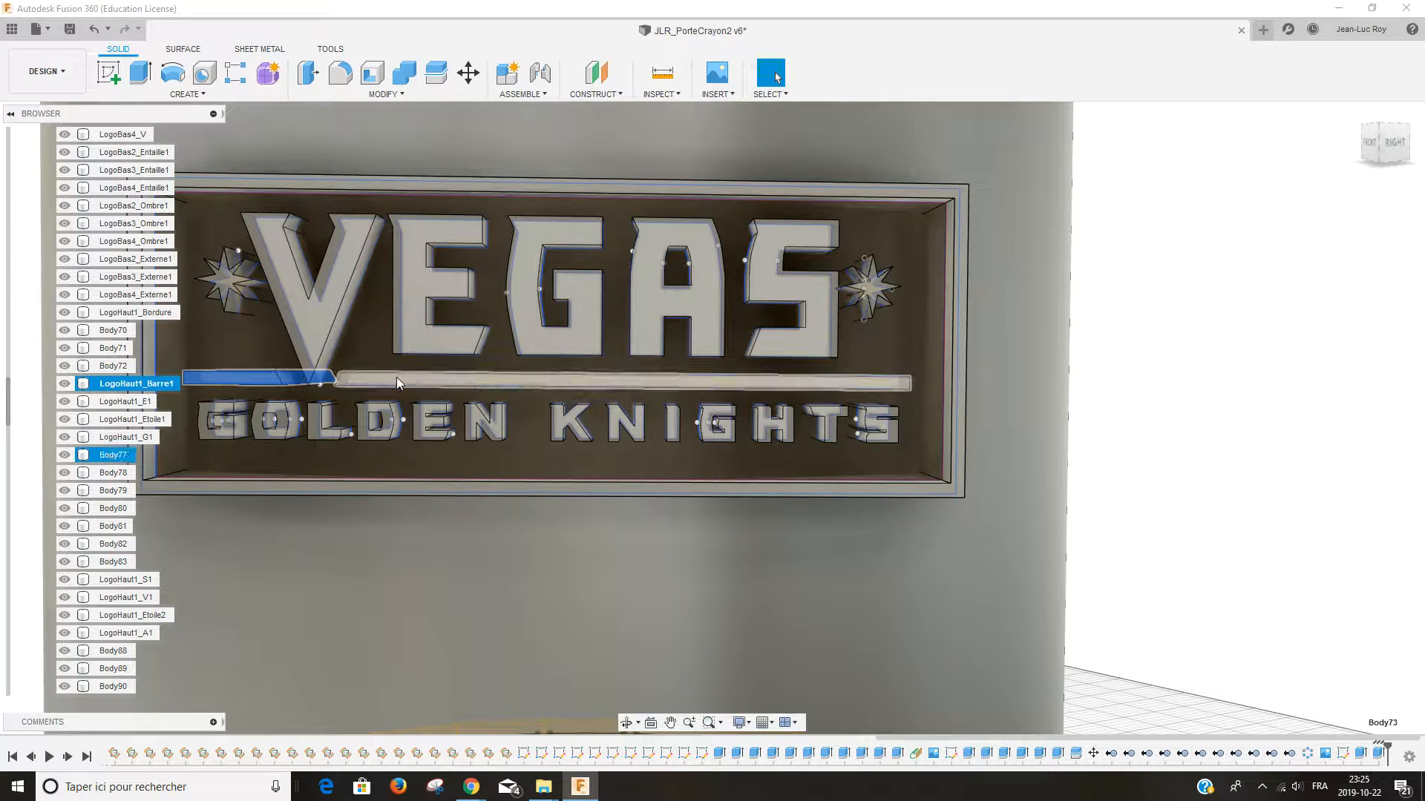
# Step: Rename the long bar body under VEGAS as LogoHaut1_Barre2
pyautogui.click(115, 456)
pyautogui.doubleClick(115, 455)
pyautogui.write('LogoHaut1_')
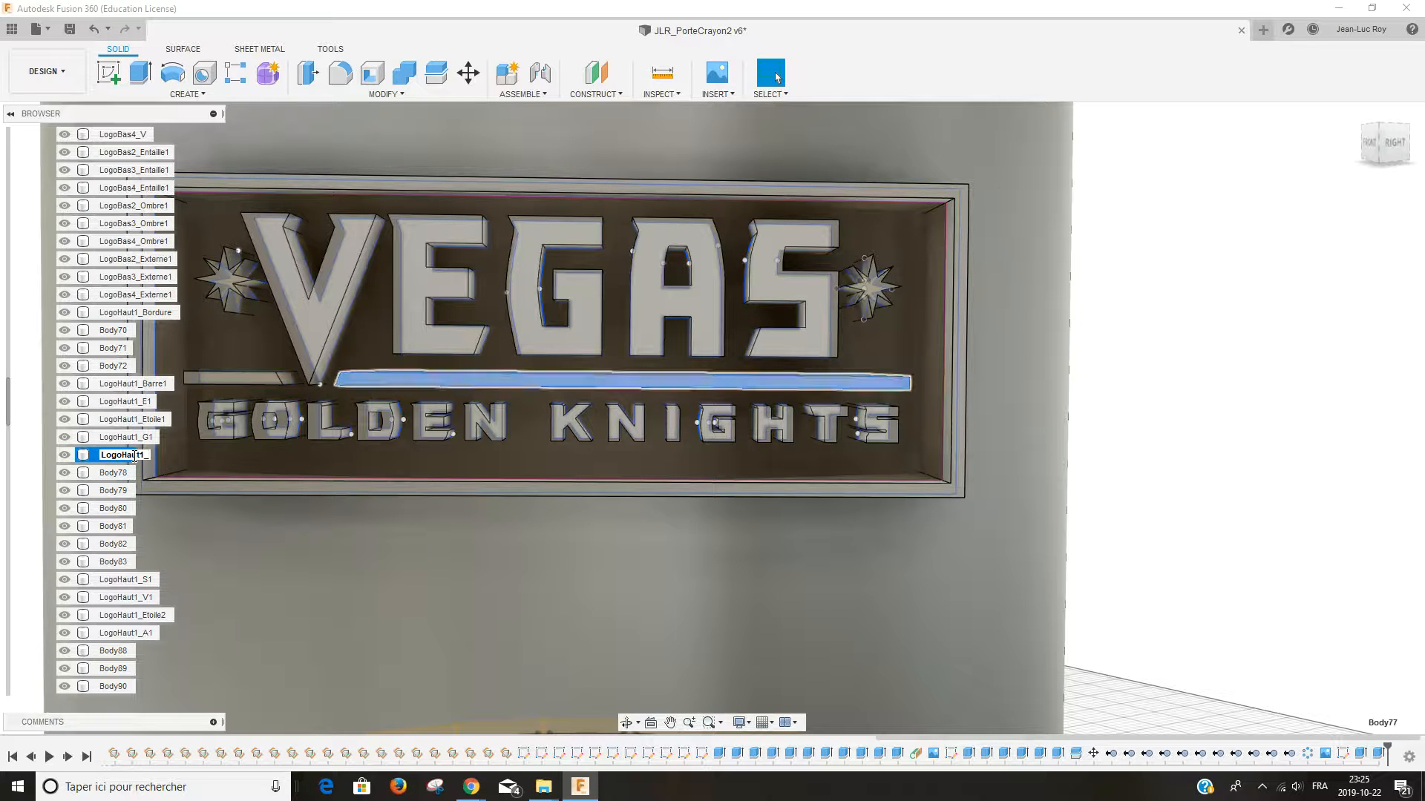
pyautogui.write('Barre2')
pyautogui.press('Return')
# Step: Identify the small letter G body of GOLDEN and enter LogoHaut1_Pt_G1 as its name
pyautogui.click(193, 488)
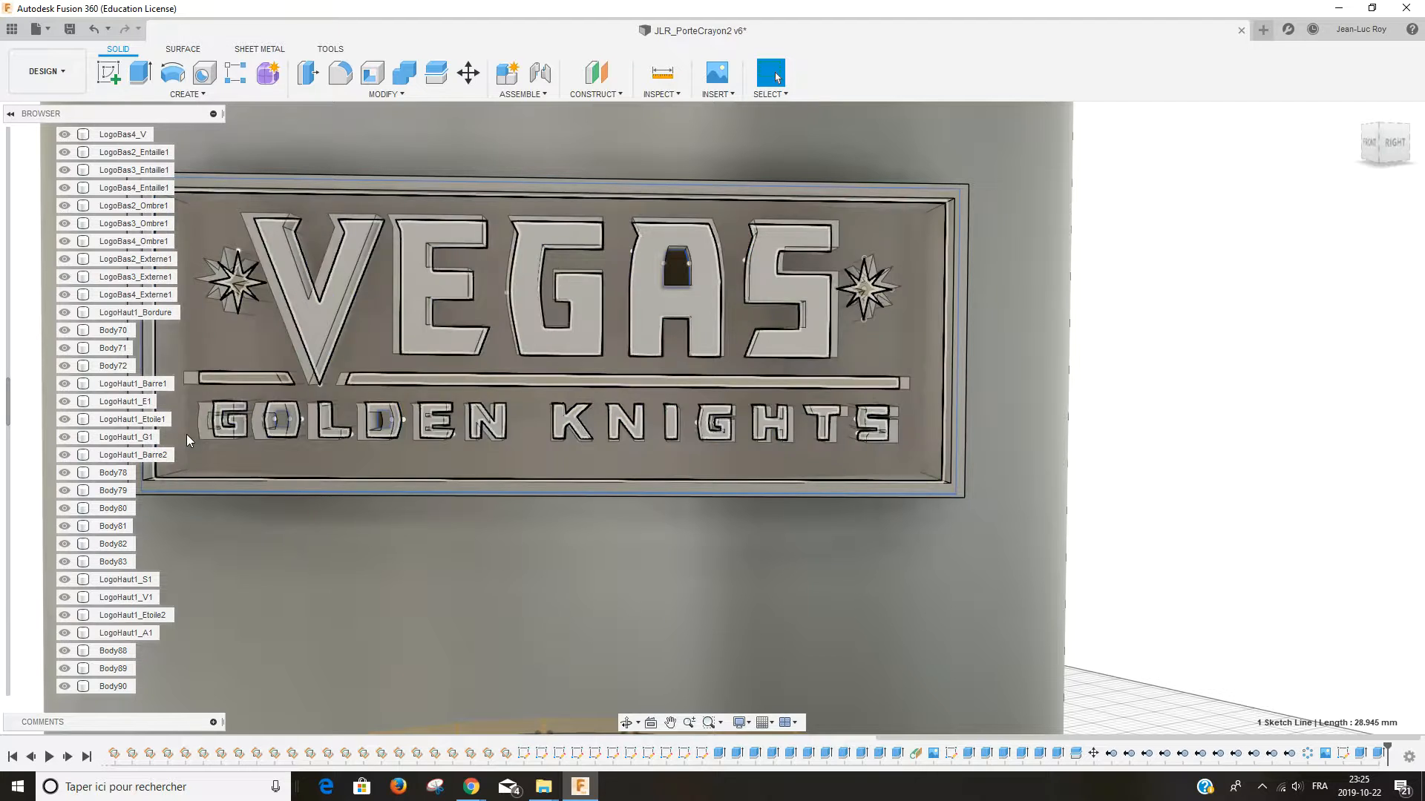
pyautogui.click(205, 426)
pyautogui.click(115, 651)
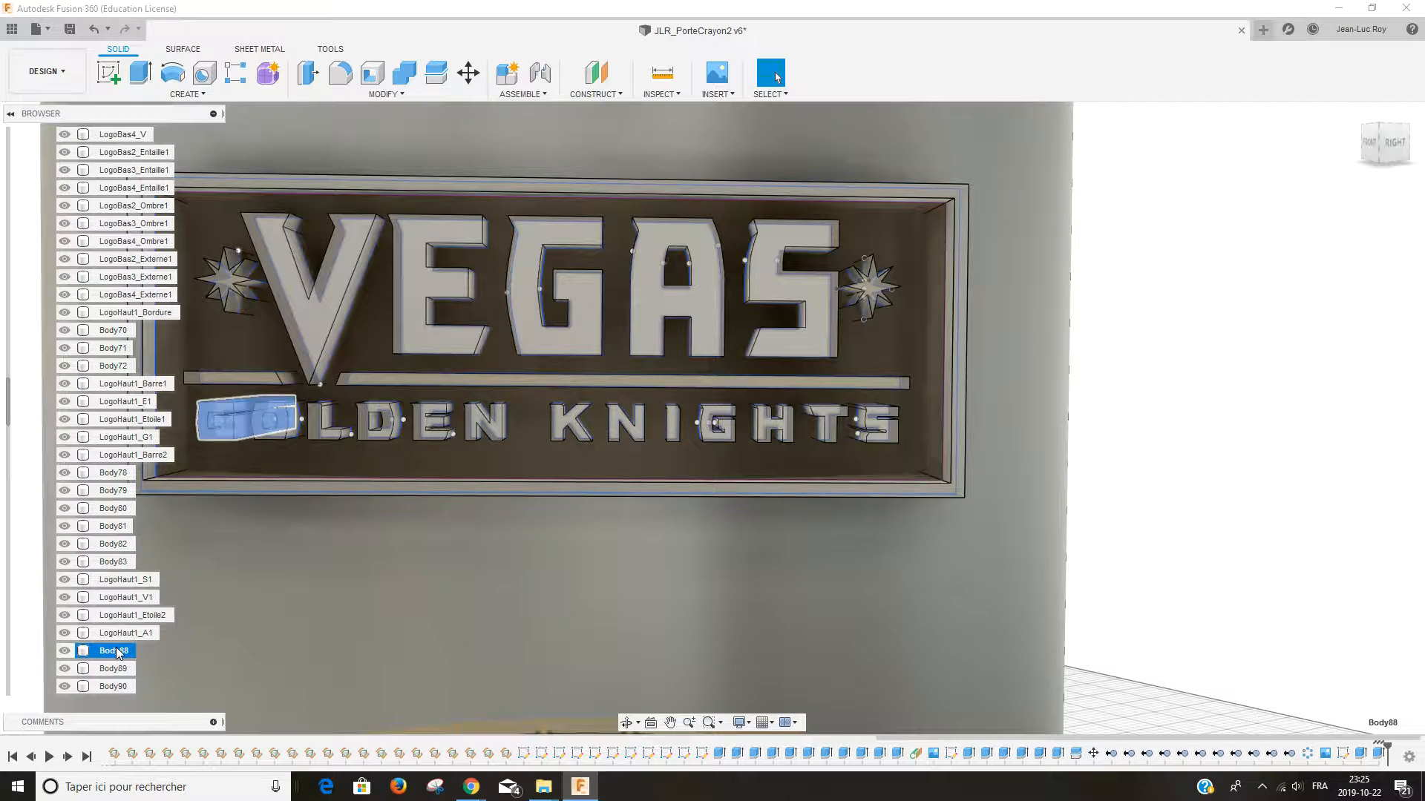
pyautogui.doubleClick(117, 652)
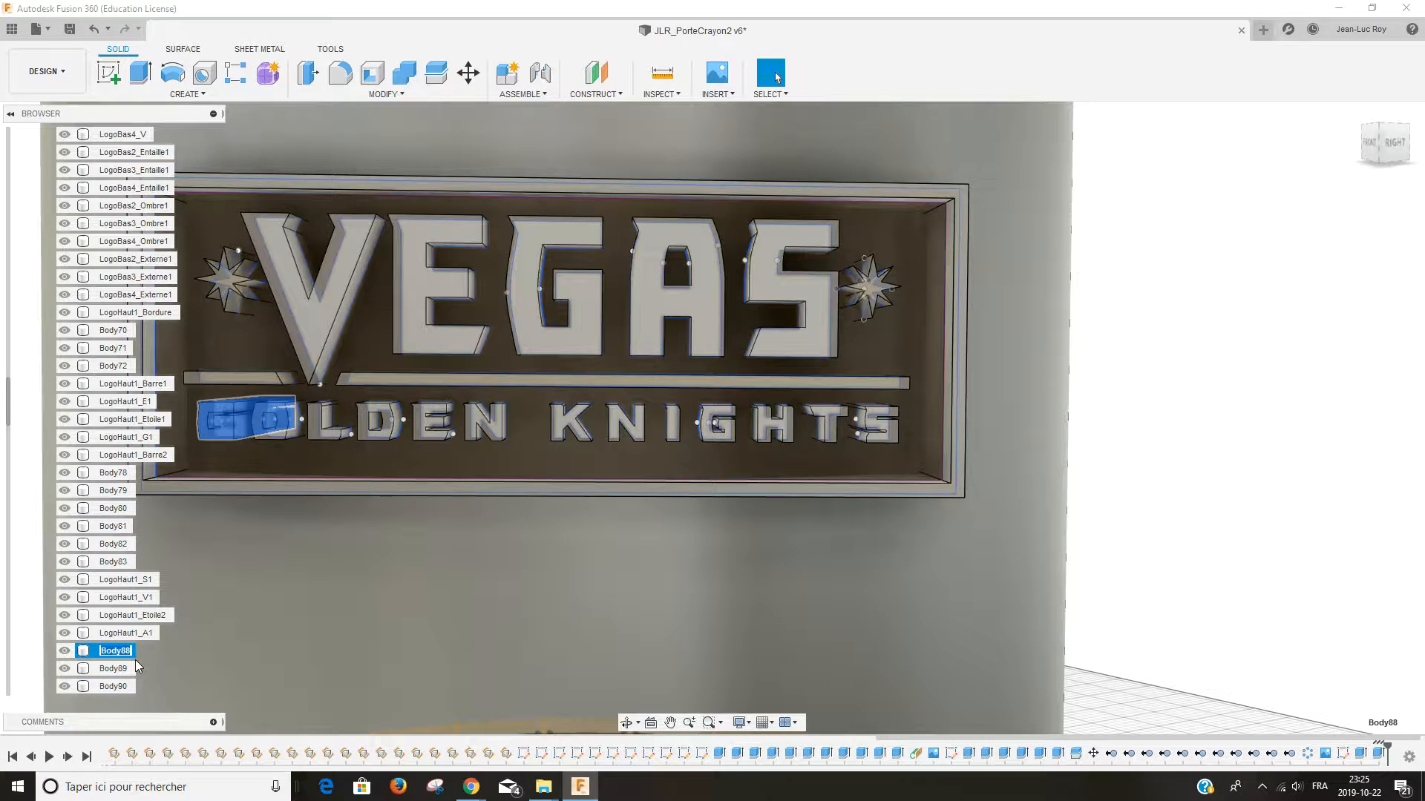
pyautogui.write('LogoHaut1_')
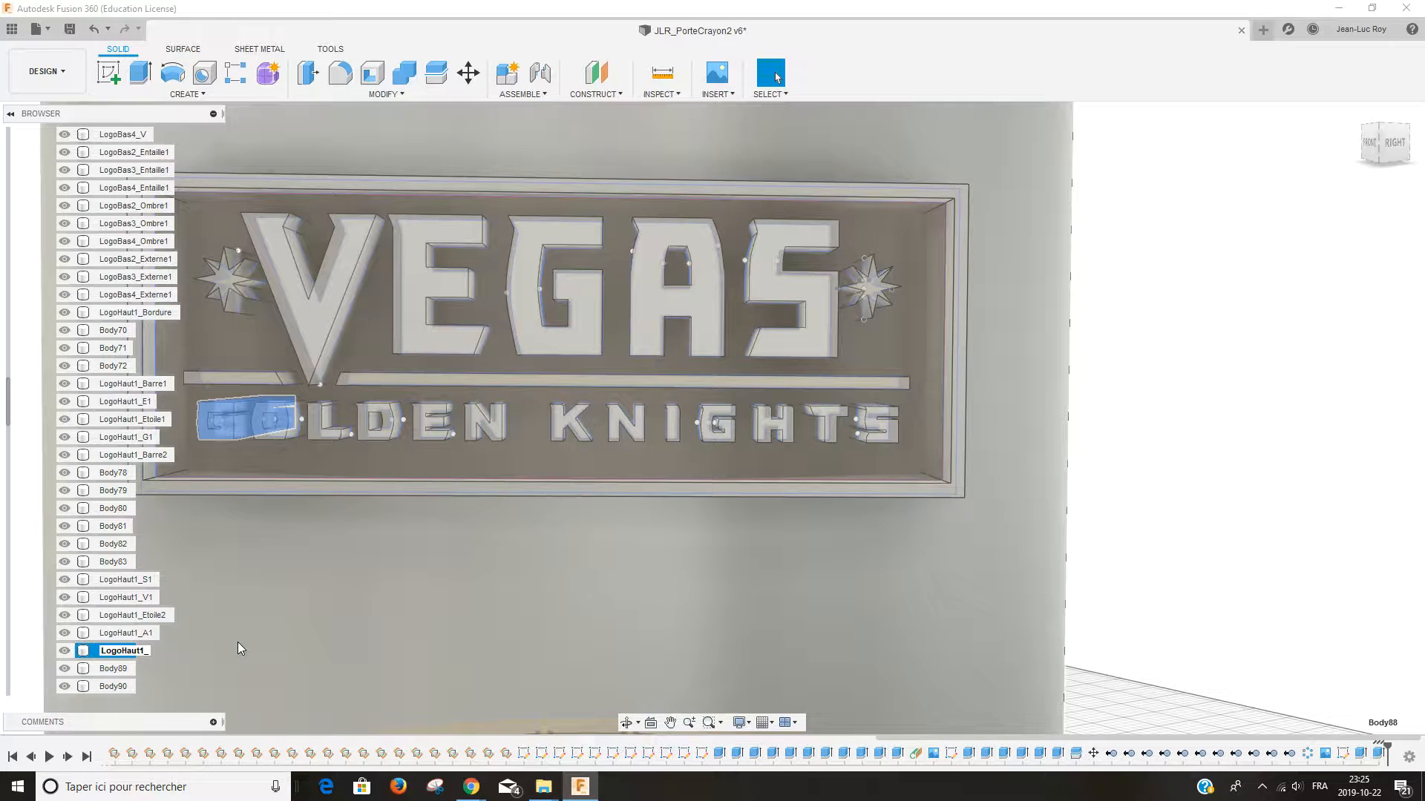
pyautogui.write('PtG')
pyautogui.press('BackSpace')
pyautogui.write('G')
pyautogui.press('BackSpace')
pyautogui.write('_G1')
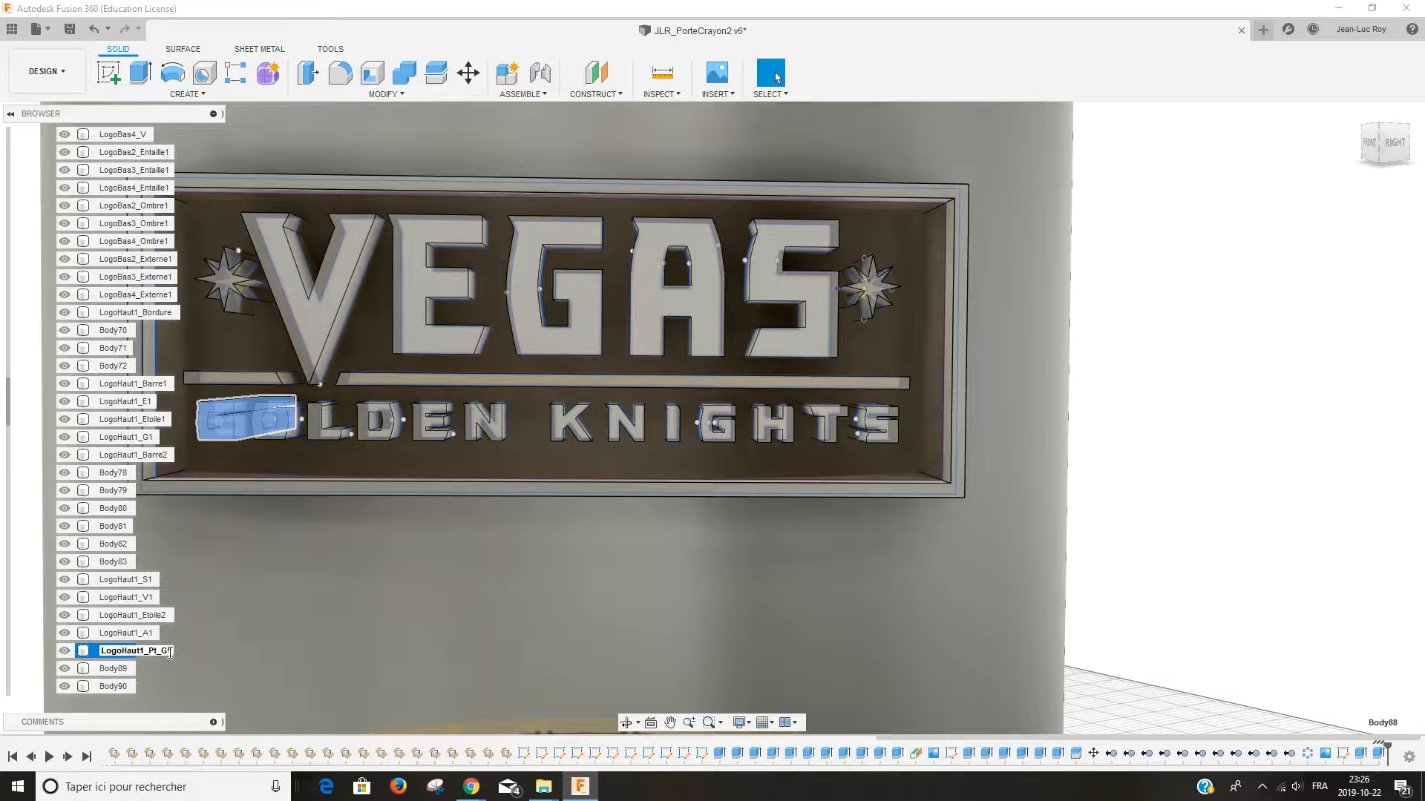
# Step: Copy the LogoHaut1_Pt_ prefix from the name of the small G body and finish editing that name
pyautogui.moveTo(158, 651); pyautogui.dragTo(99, 653)
pyautogui.hotkey('ctrl', 'c')
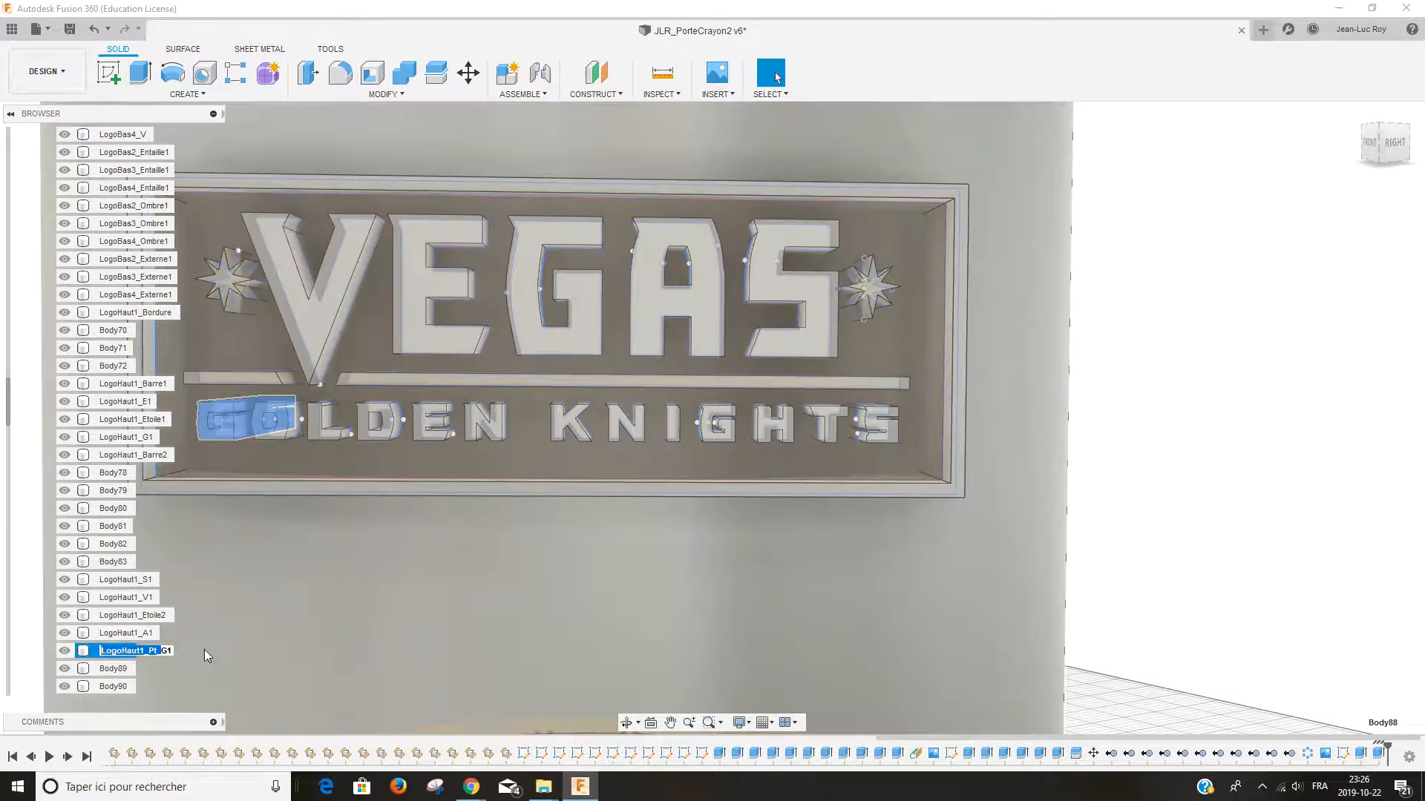
pyautogui.click(265, 631)
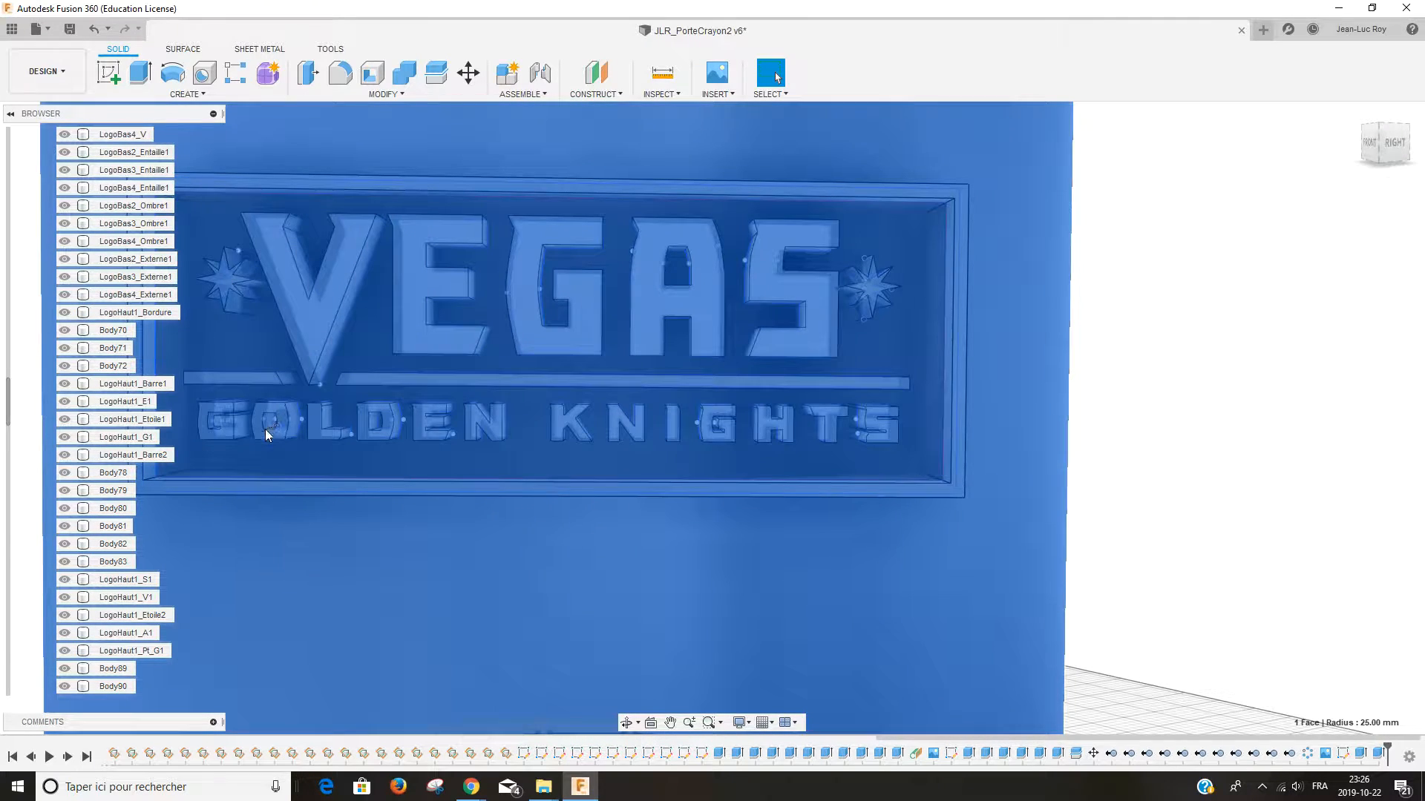
pyautogui.click(1104, 397)
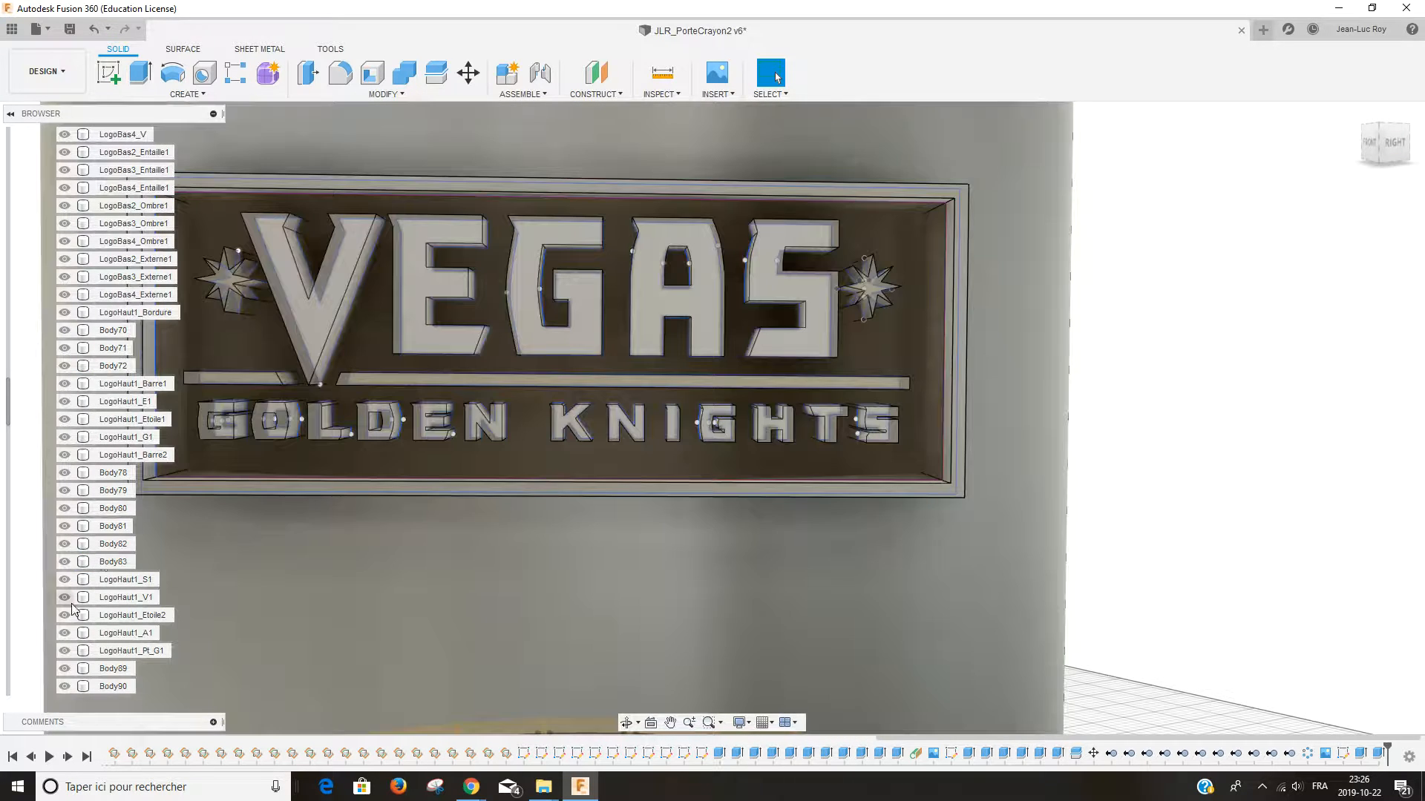
# Step: Rename the letter O body of GOLDEN as LogoHaut1_Pt_O1 using the copied prefix
pyautogui.click(113, 562)
pyautogui.click(114, 561)
pyautogui.hotkey('ctrl', 'v')
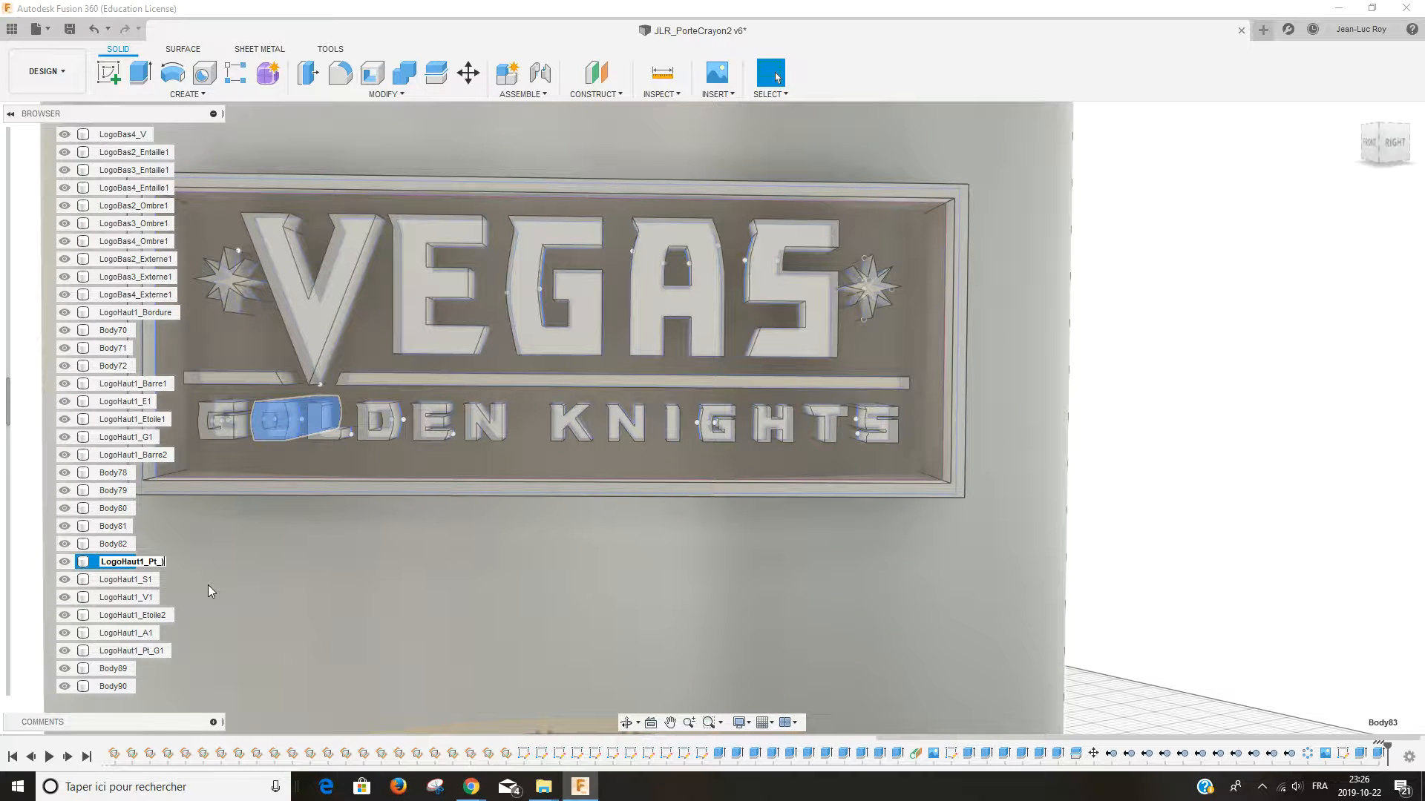
pyautogui.write('O1')
pyautogui.press('Return')
pyautogui.click(339, 463)
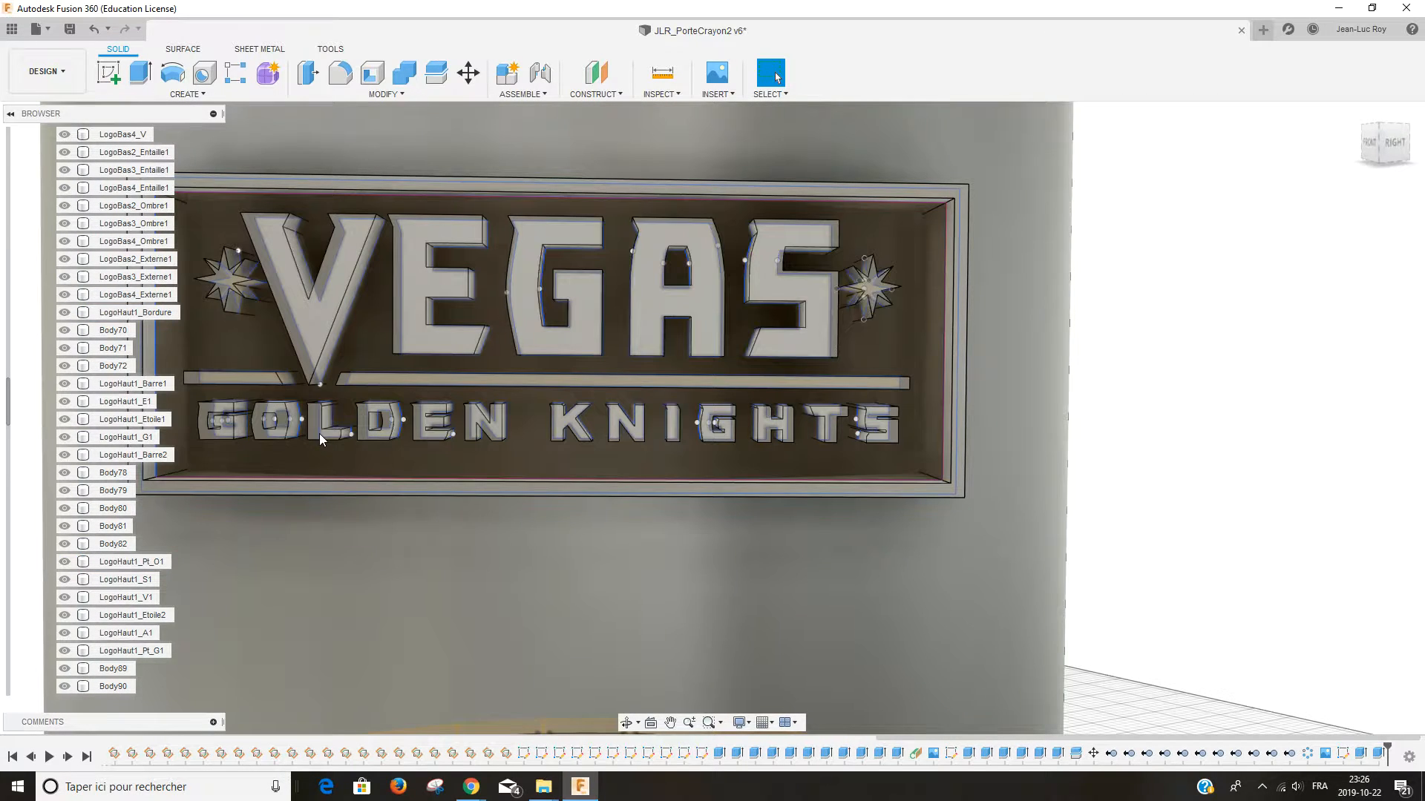
# Step: Rename the letter L body of GOLDEN as LogoHaut1_Pt_L1 using the copied prefix
pyautogui.click(108, 367)
pyautogui.click(113, 367)
pyautogui.hotkey('ctrl', 'v')
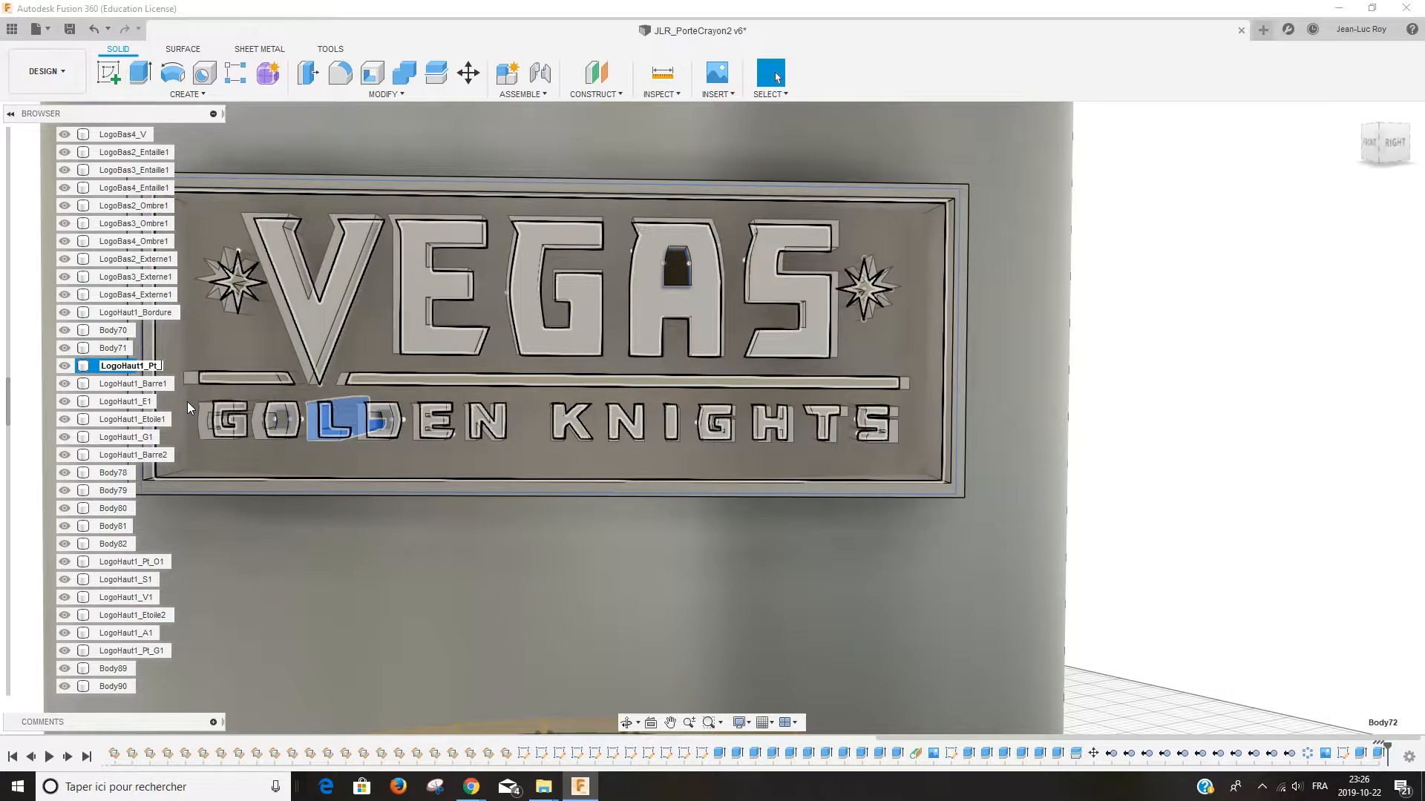
pyautogui.write('L1')
pyautogui.press('Return')
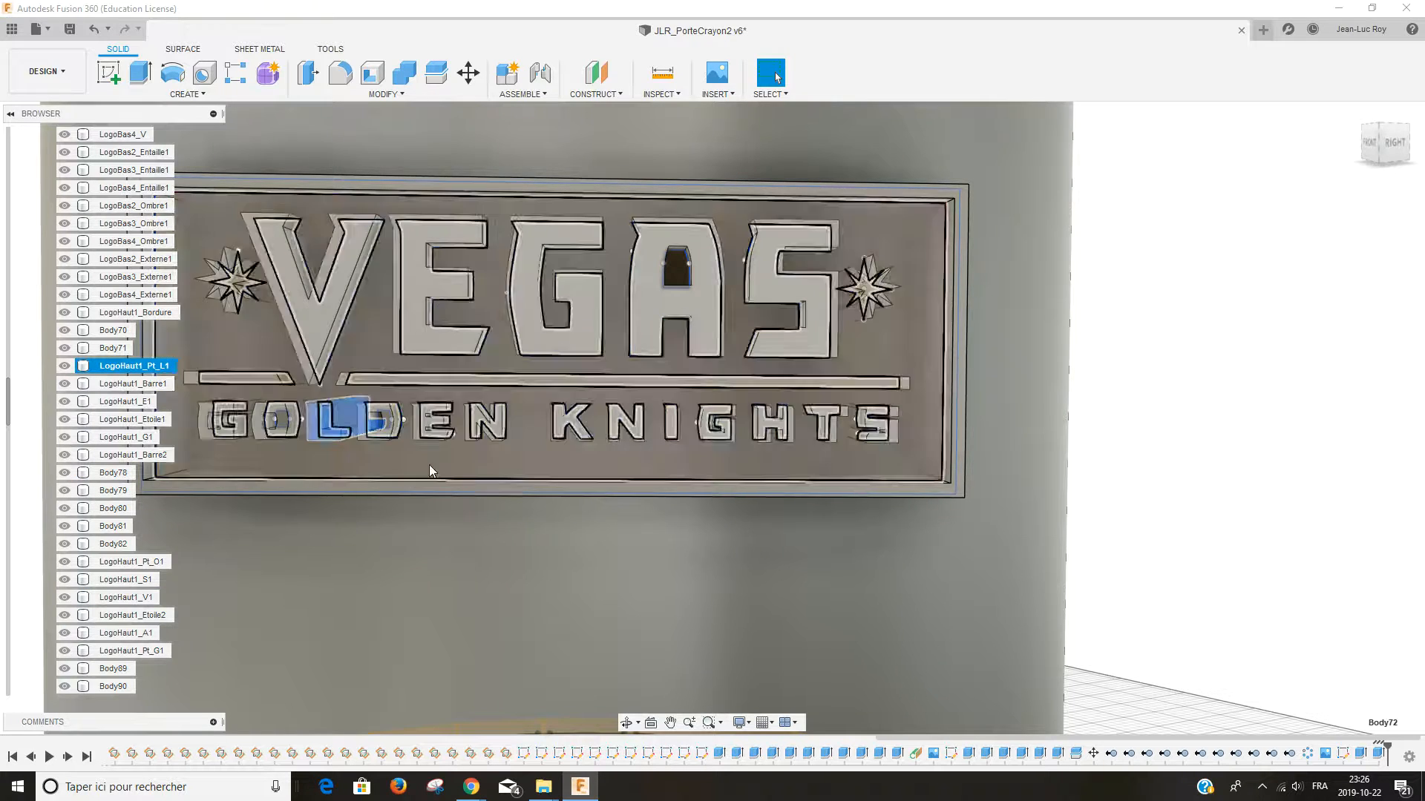
pyautogui.press('Escape')
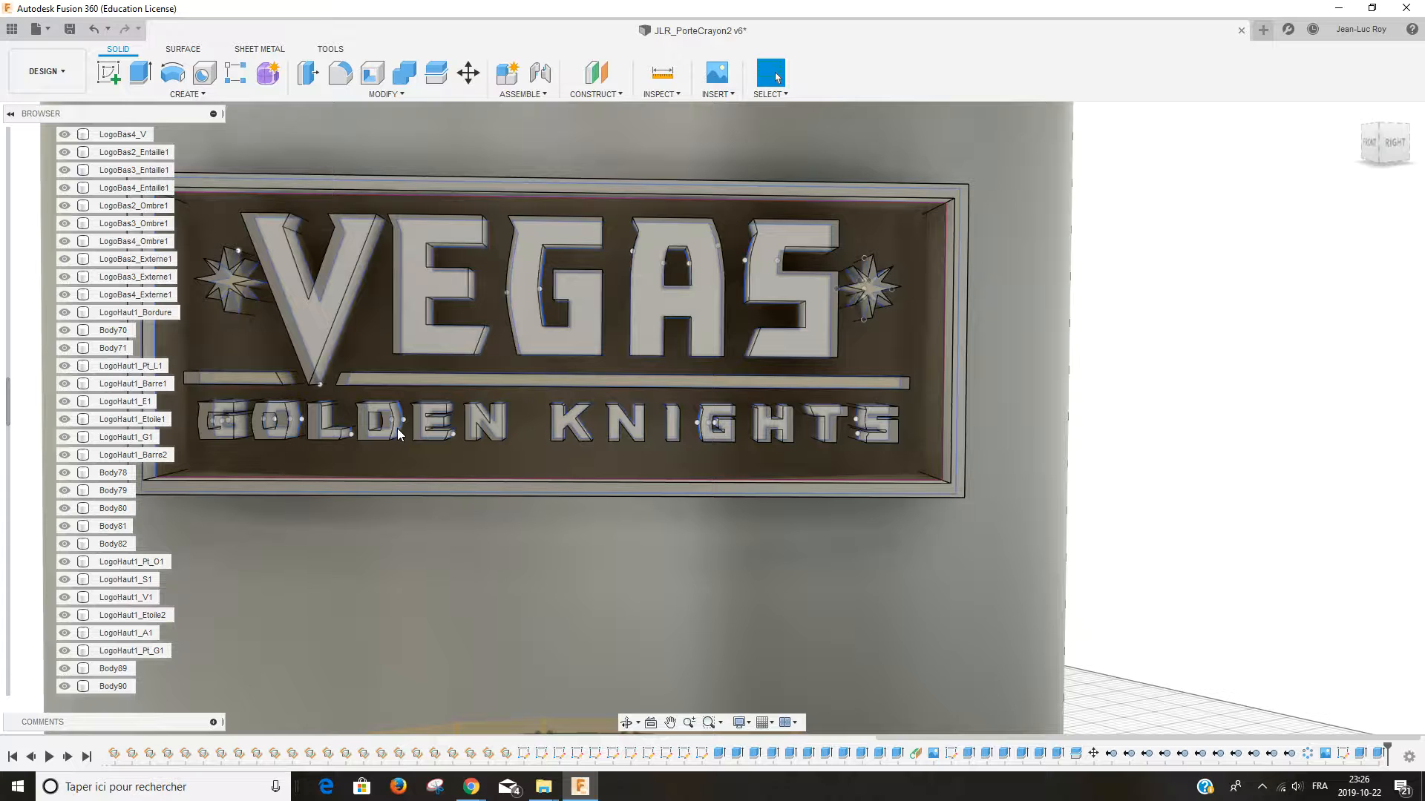
# Step: Identify the letter D body of GOLDEN and rename it LogoHaut1_Pt_D1 using the copied prefix
pyautogui.click(413, 427)
pyautogui.press('Escape')
pyautogui.scroll(2, 379, 435)
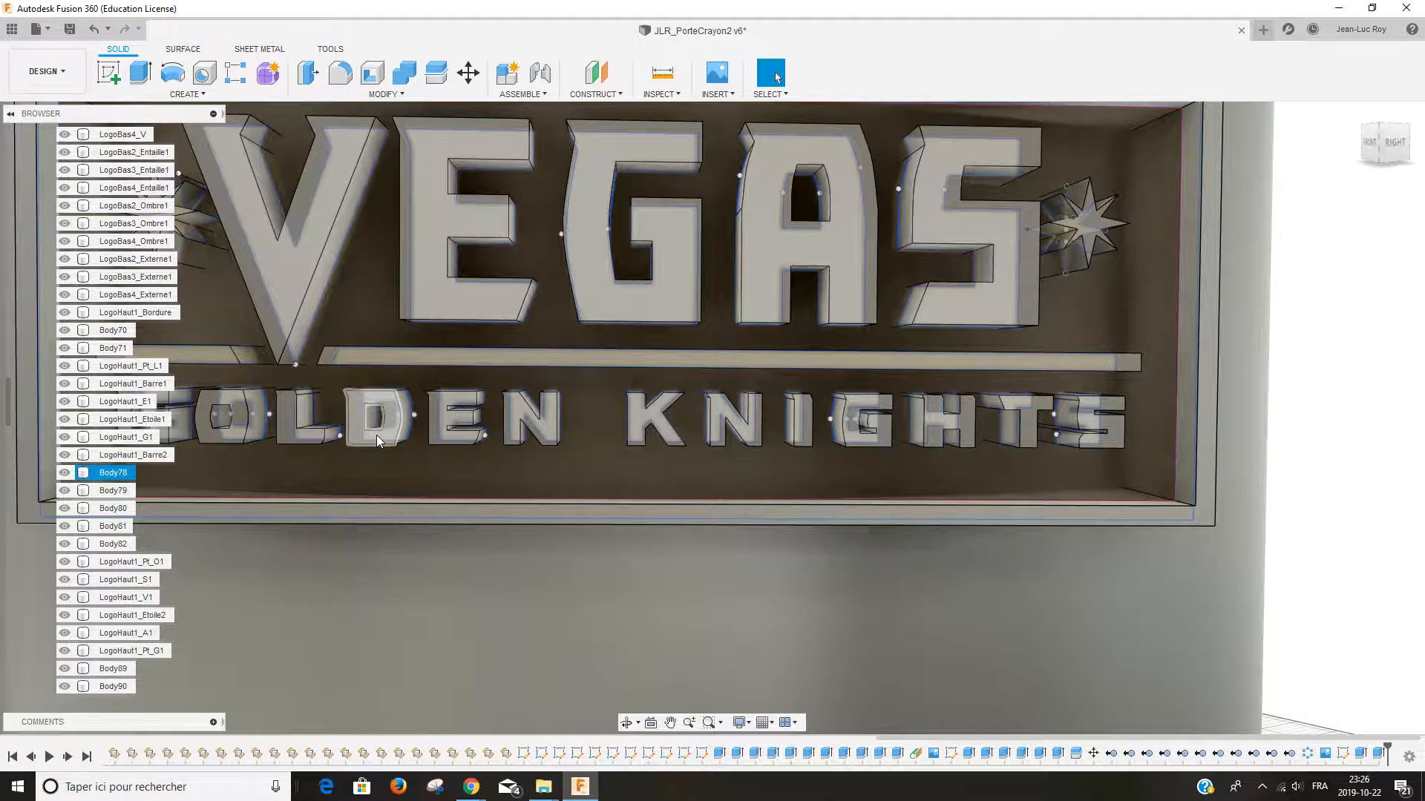
pyautogui.doubleClick(125, 473)
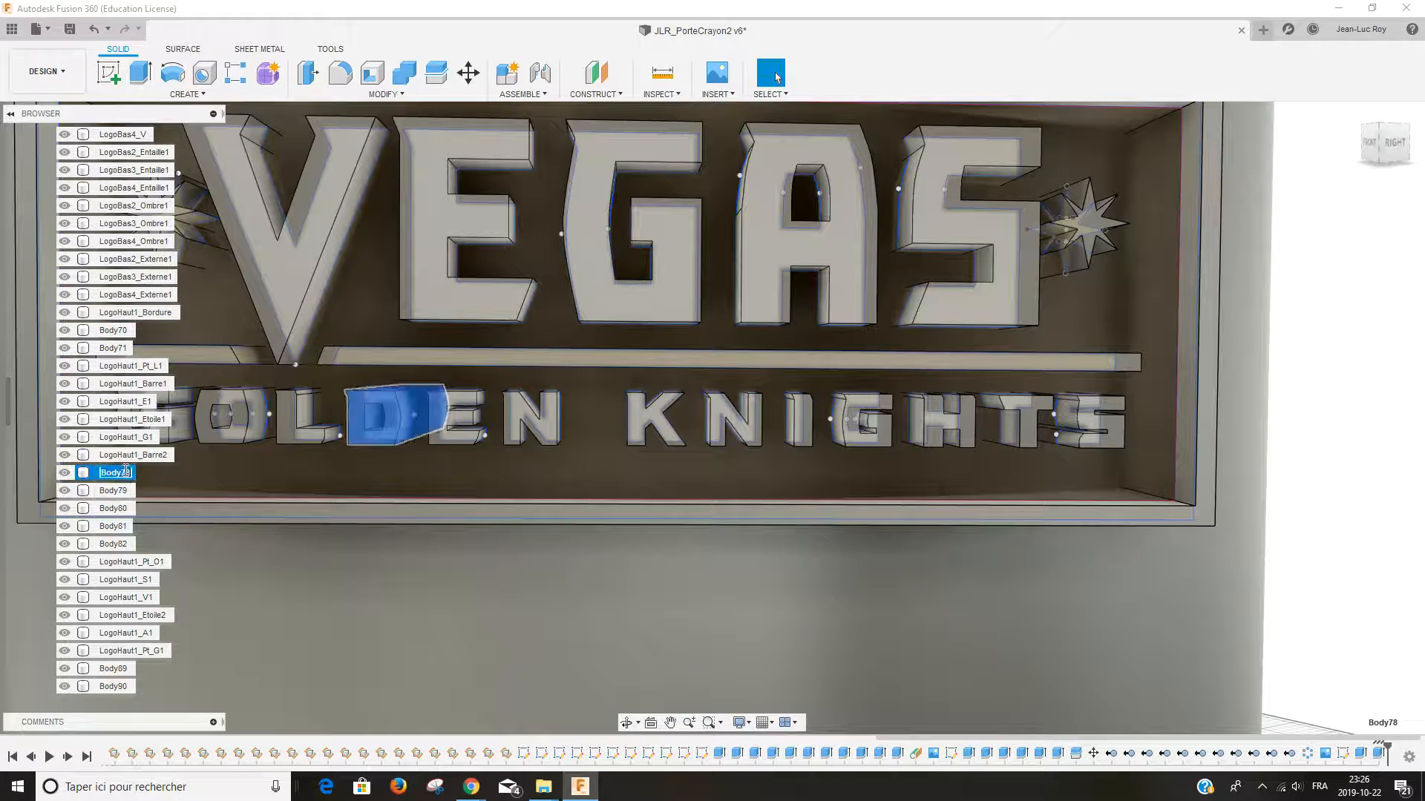
pyautogui.hotkey('ctrl', 'v')
pyautogui.write('D1')
pyautogui.press('Return')
# Step: Find the letter E body of GOLDEN and rename it LogoHaut1_Pt_E1 using the copied prefix
pyautogui.click(113, 491)
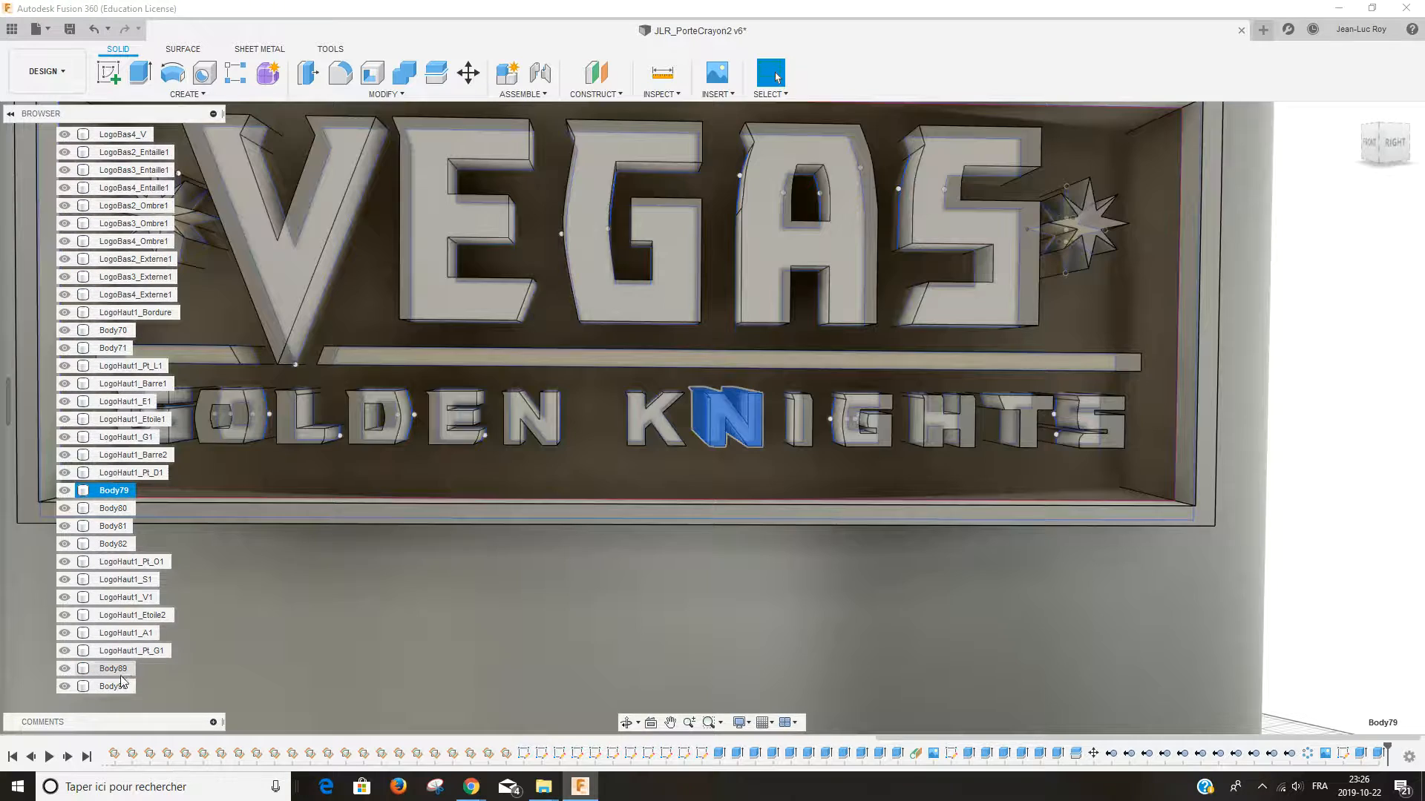
pyautogui.doubleClick(124, 669)
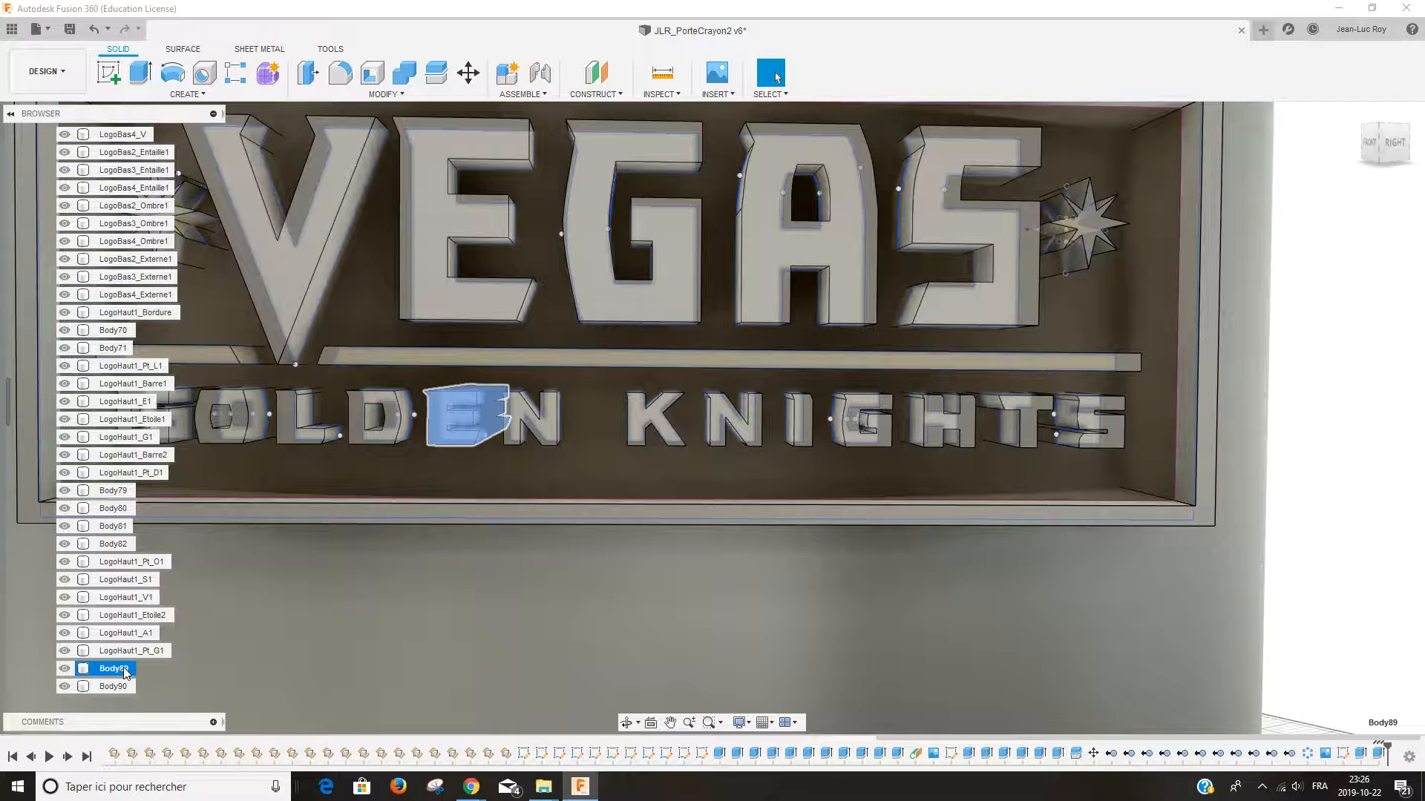
pyautogui.hotkey('ctrl', 'v')
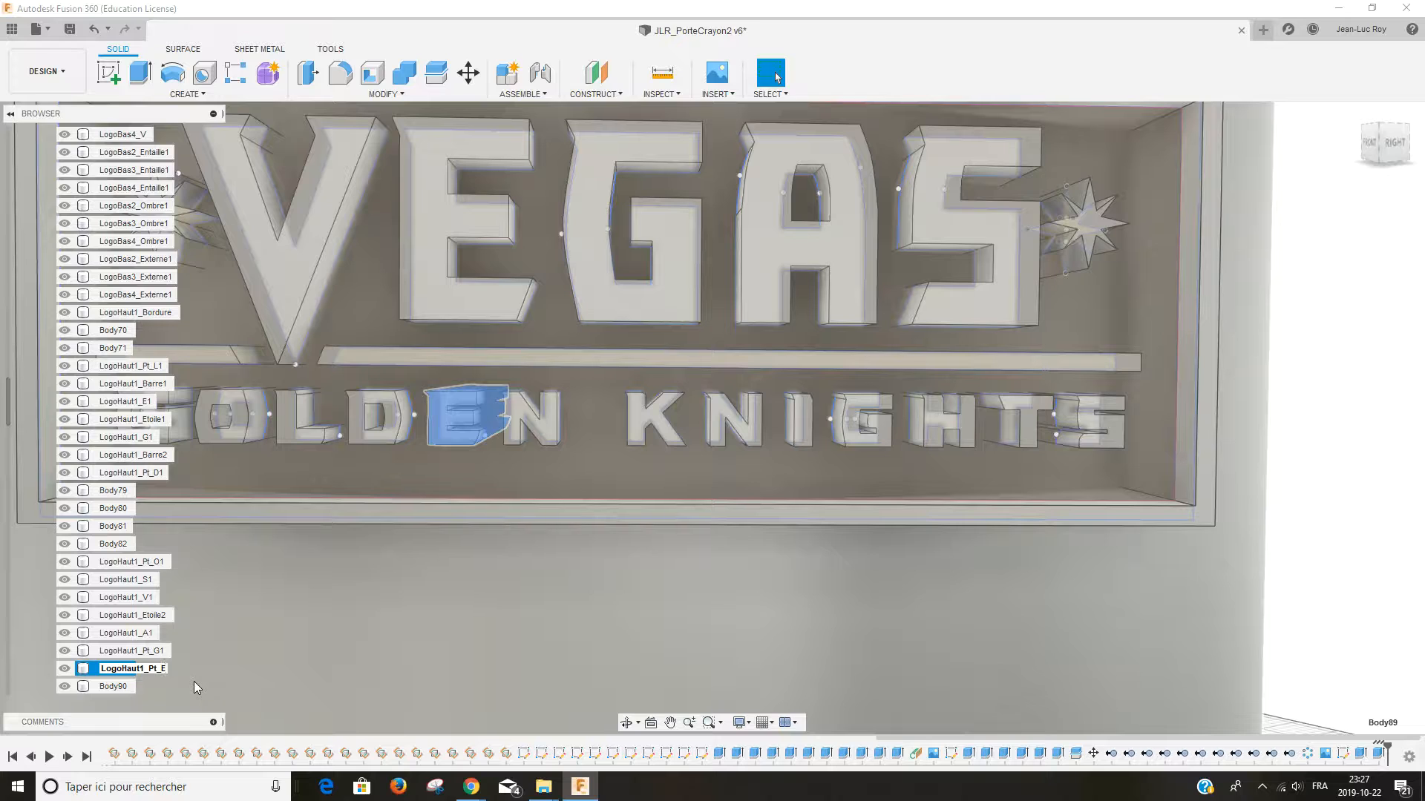
pyautogui.press('Return')
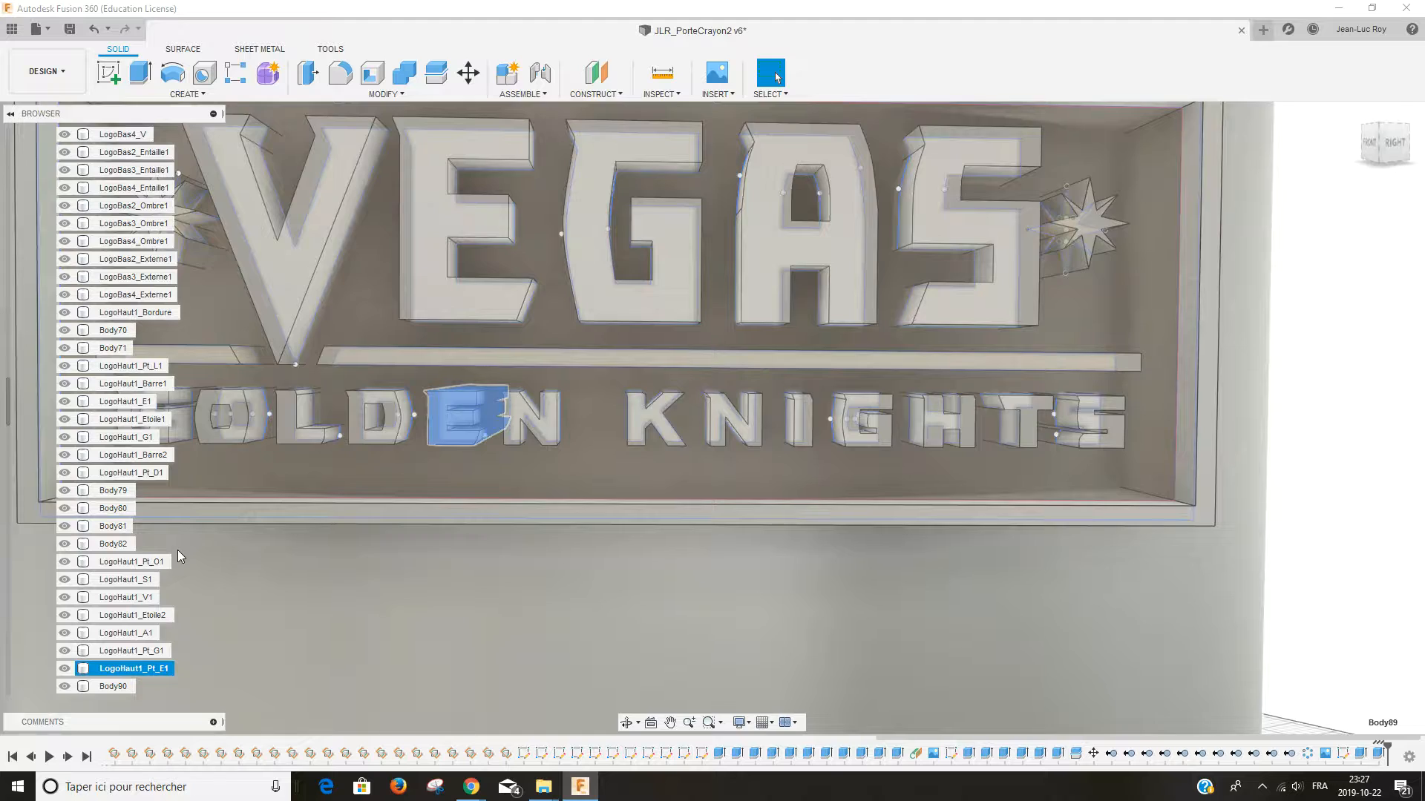
# Step: Rename the letter N body of GOLDEN as LogoHaut1_Pt_N1 using the copied prefix
pyautogui.click(104, 544)
pyautogui.doubleClick(119, 544)
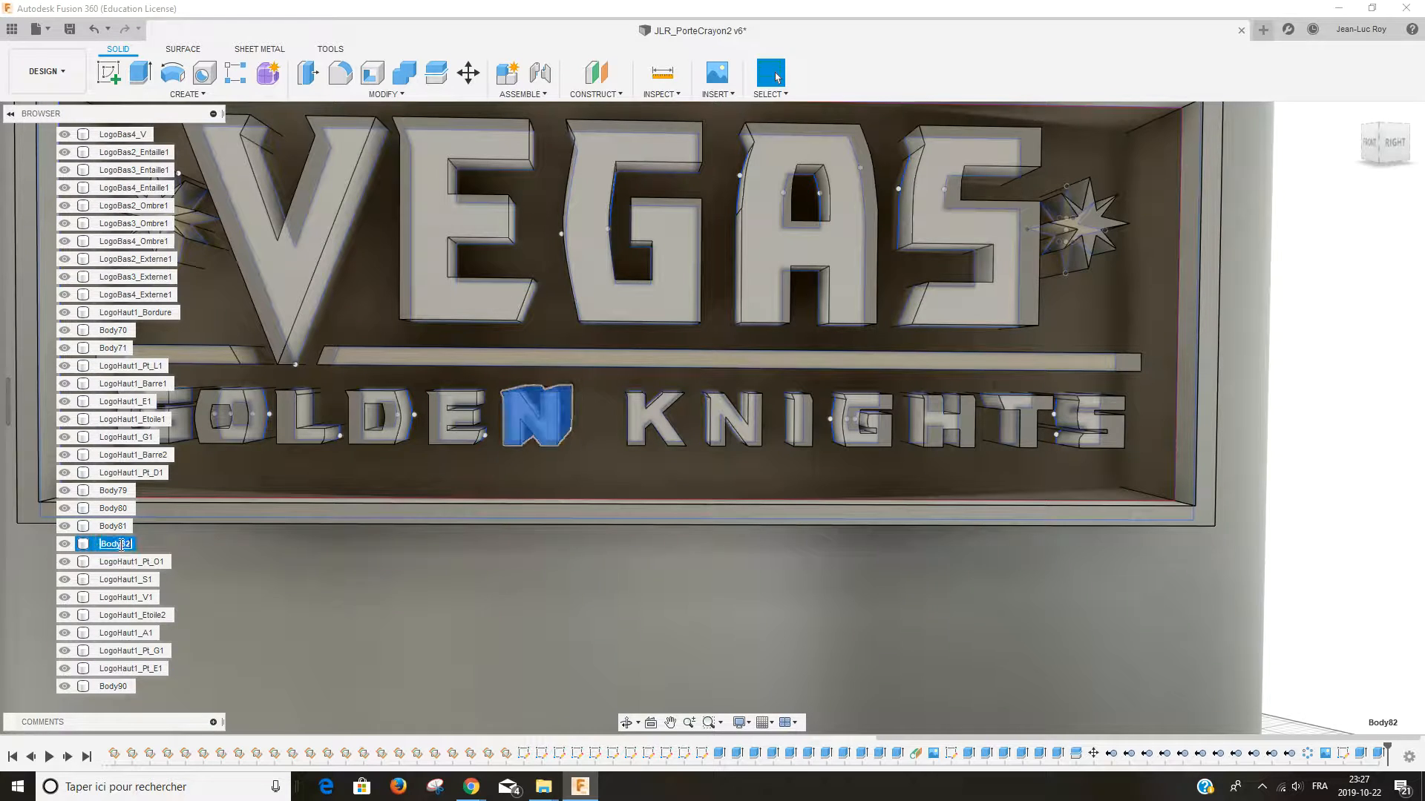
pyautogui.click(121, 546)
pyautogui.doubleClick(127, 548)
pyautogui.hotkey('ctrl', 'v')
pyautogui.write('N1')
pyautogui.press('Return')
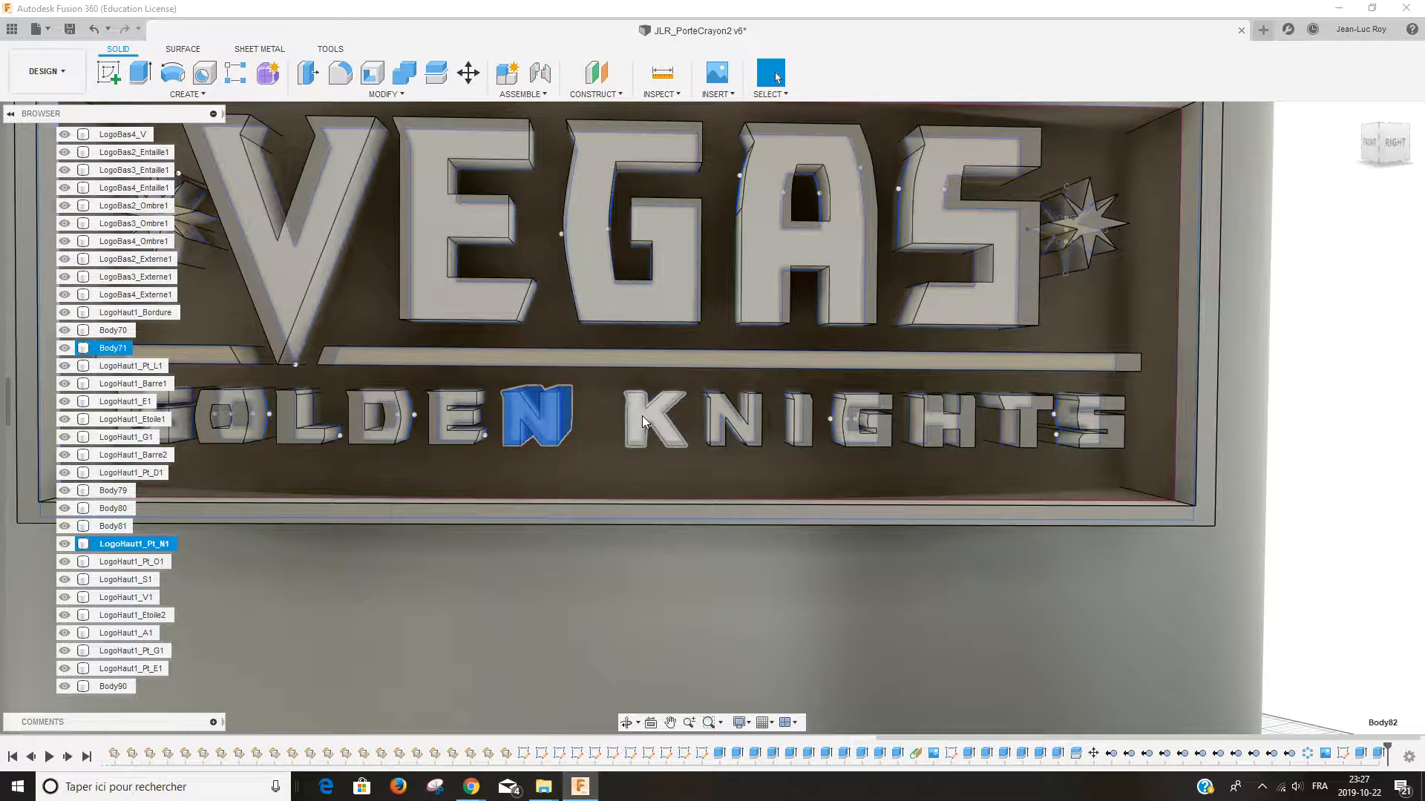
# Step: Rename the letter K body of KNIGHTS as LogoHaut1_Pt_K1 using the copied prefix
pyautogui.doubleClick(130, 347)
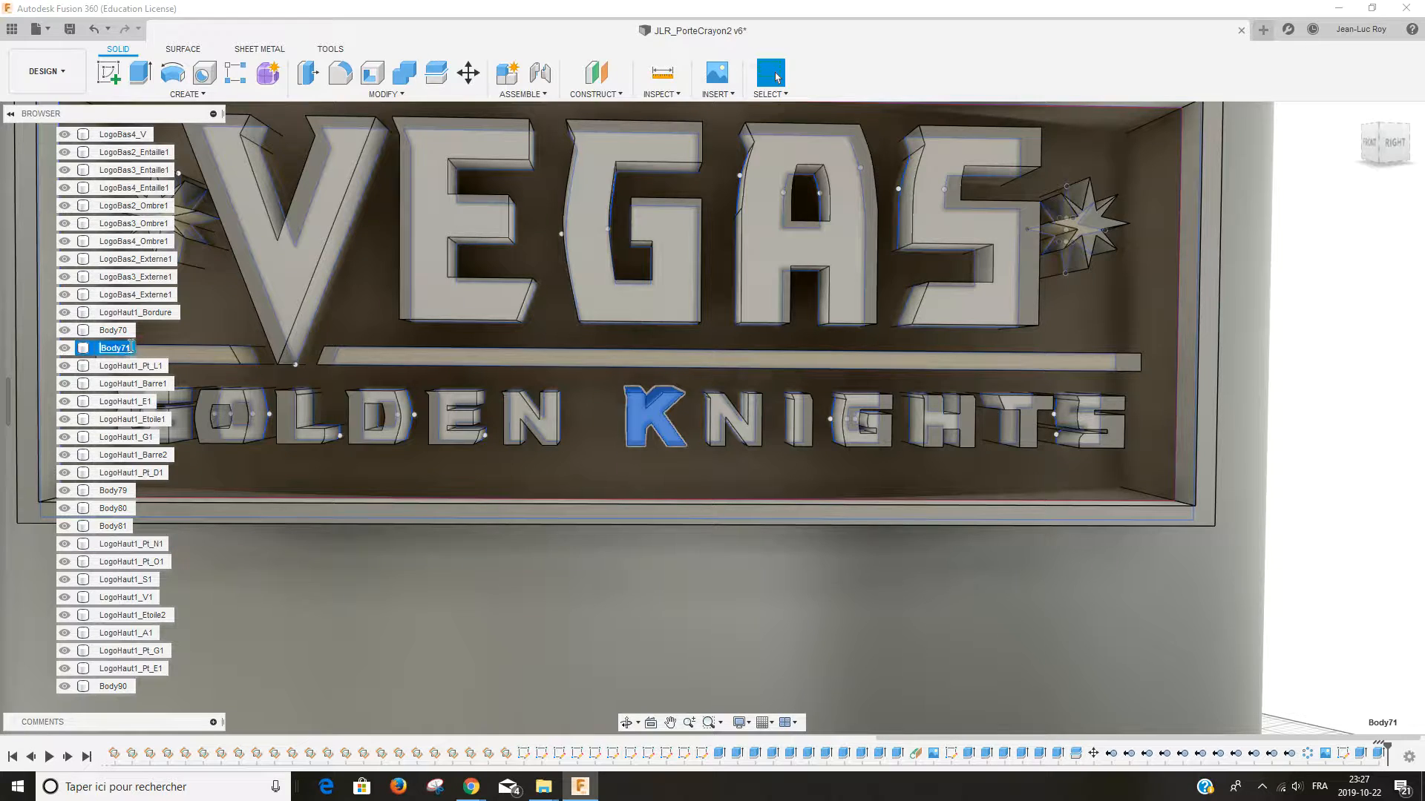
pyautogui.hotkey('ctrl', 'v')
pyautogui.write('K1')
pyautogui.press('Return')
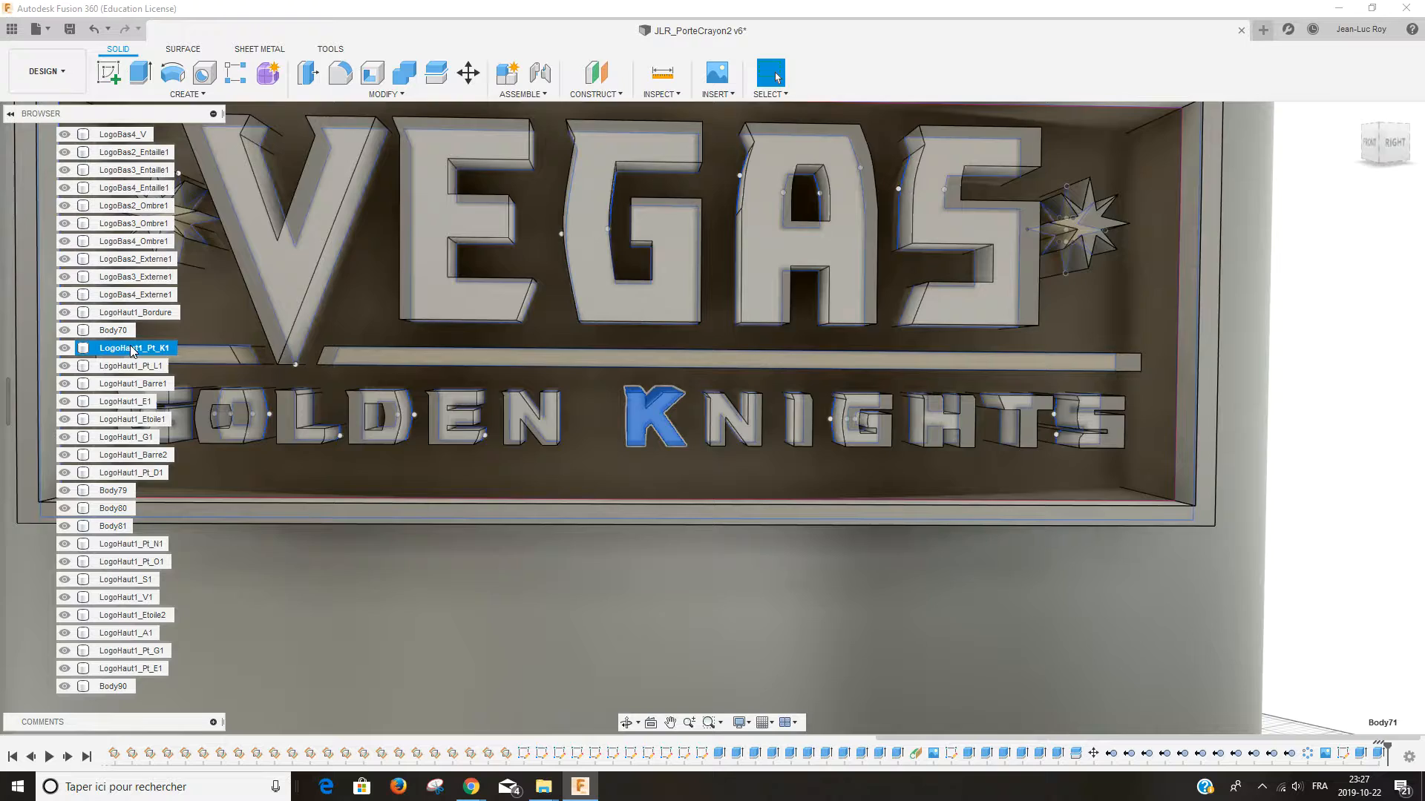
# Step: Rename the letter N body of KNIGHTS as LogoHaut1_Pt_N2 using the copied prefix
pyautogui.scroll(1, 341, 436)
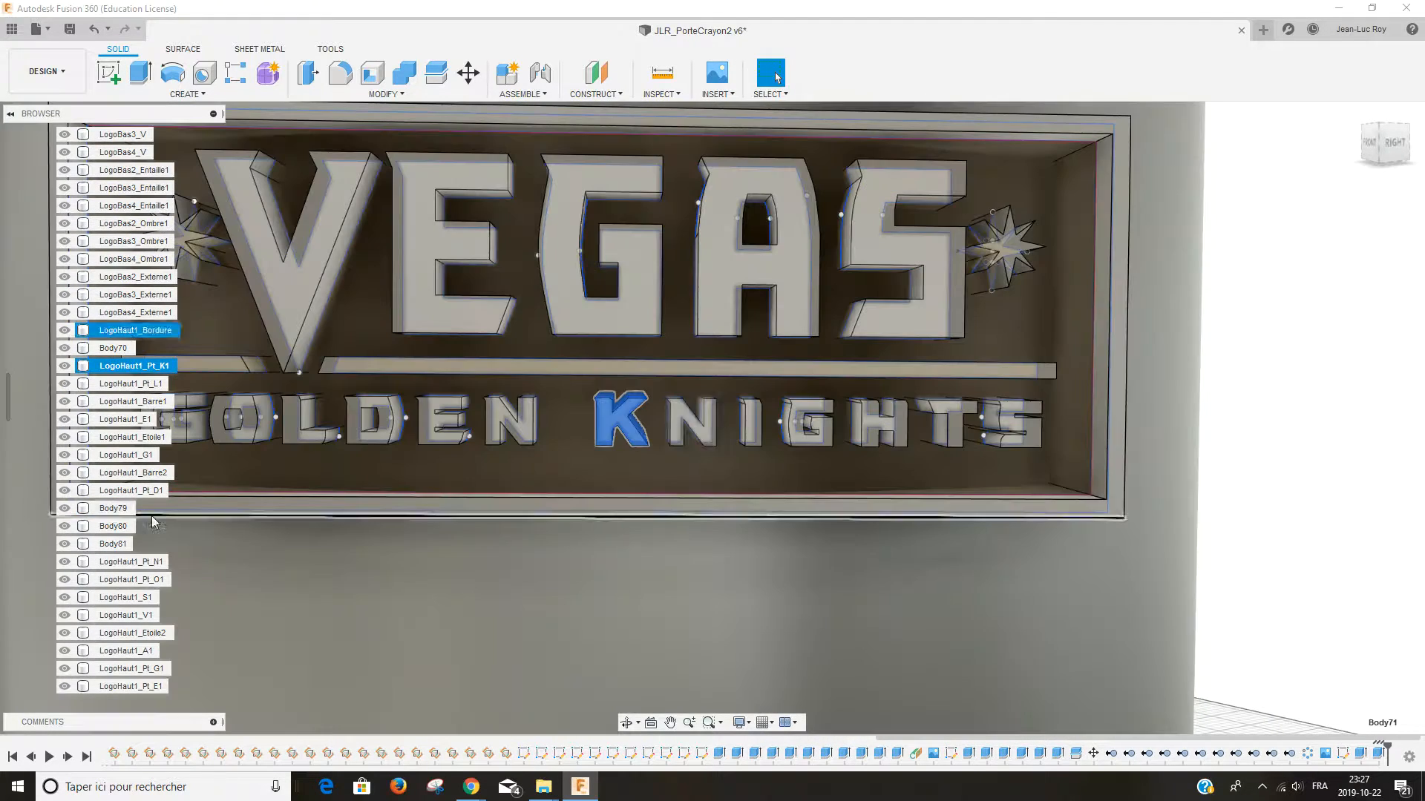
pyautogui.doubleClick(119, 509)
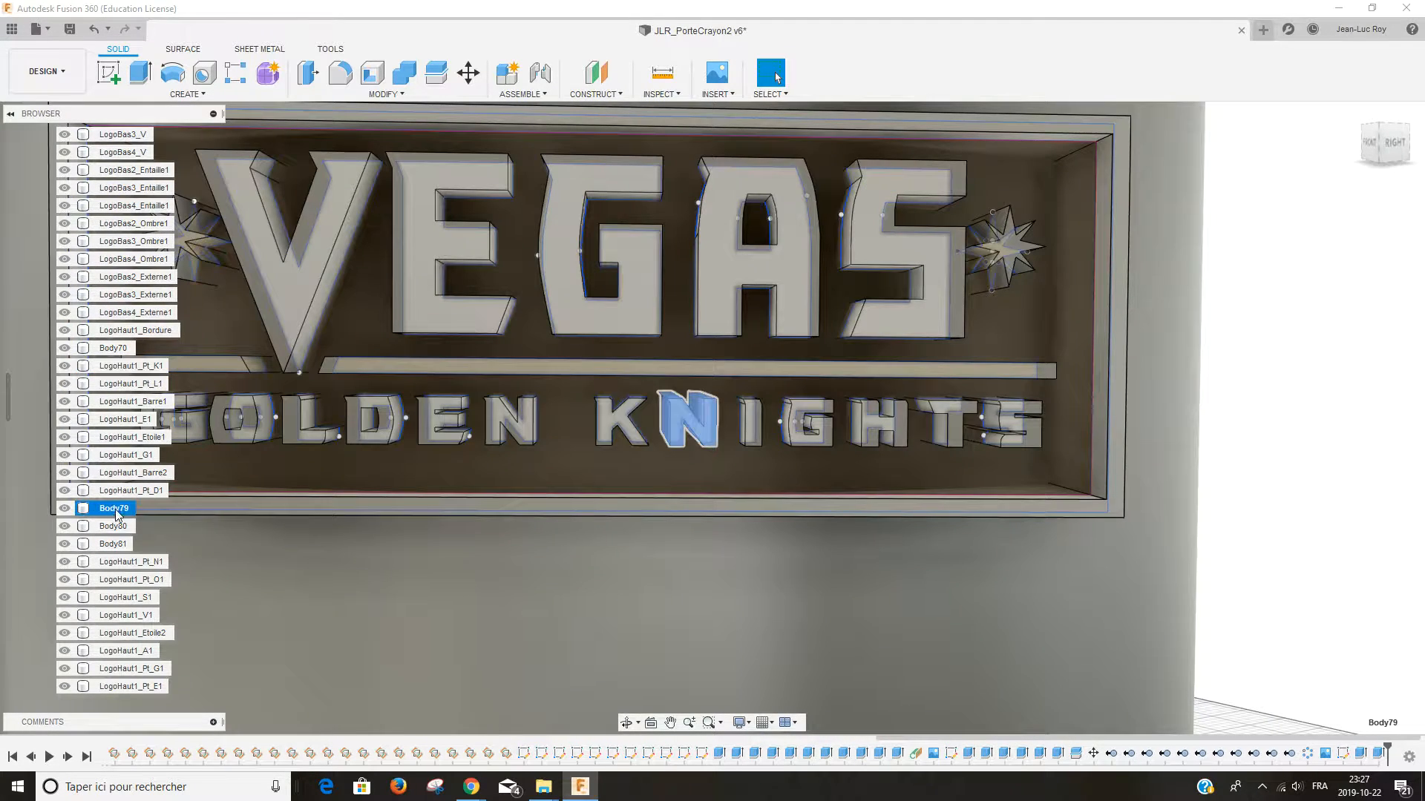
pyautogui.hotkey('ctrl', 'v')
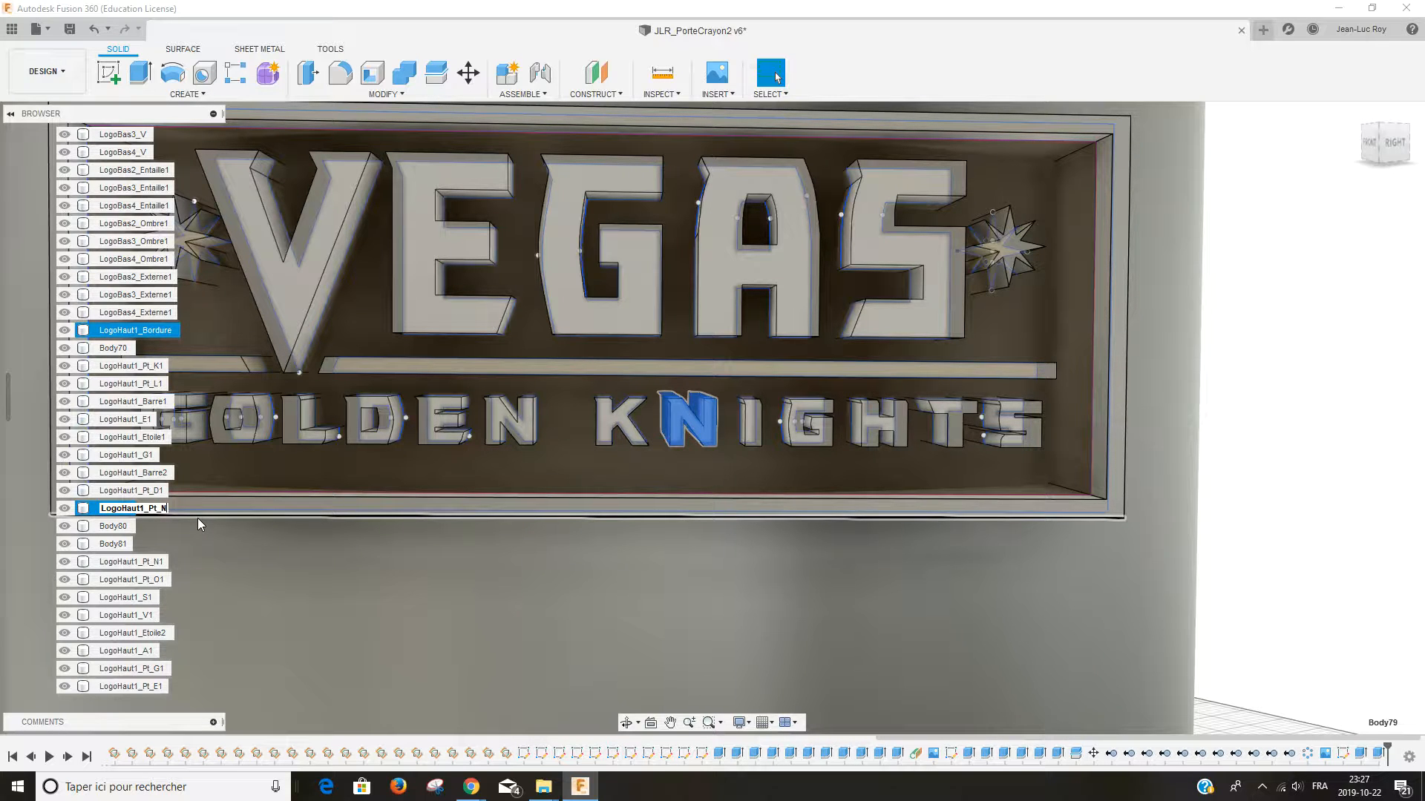
pyautogui.press('Return')
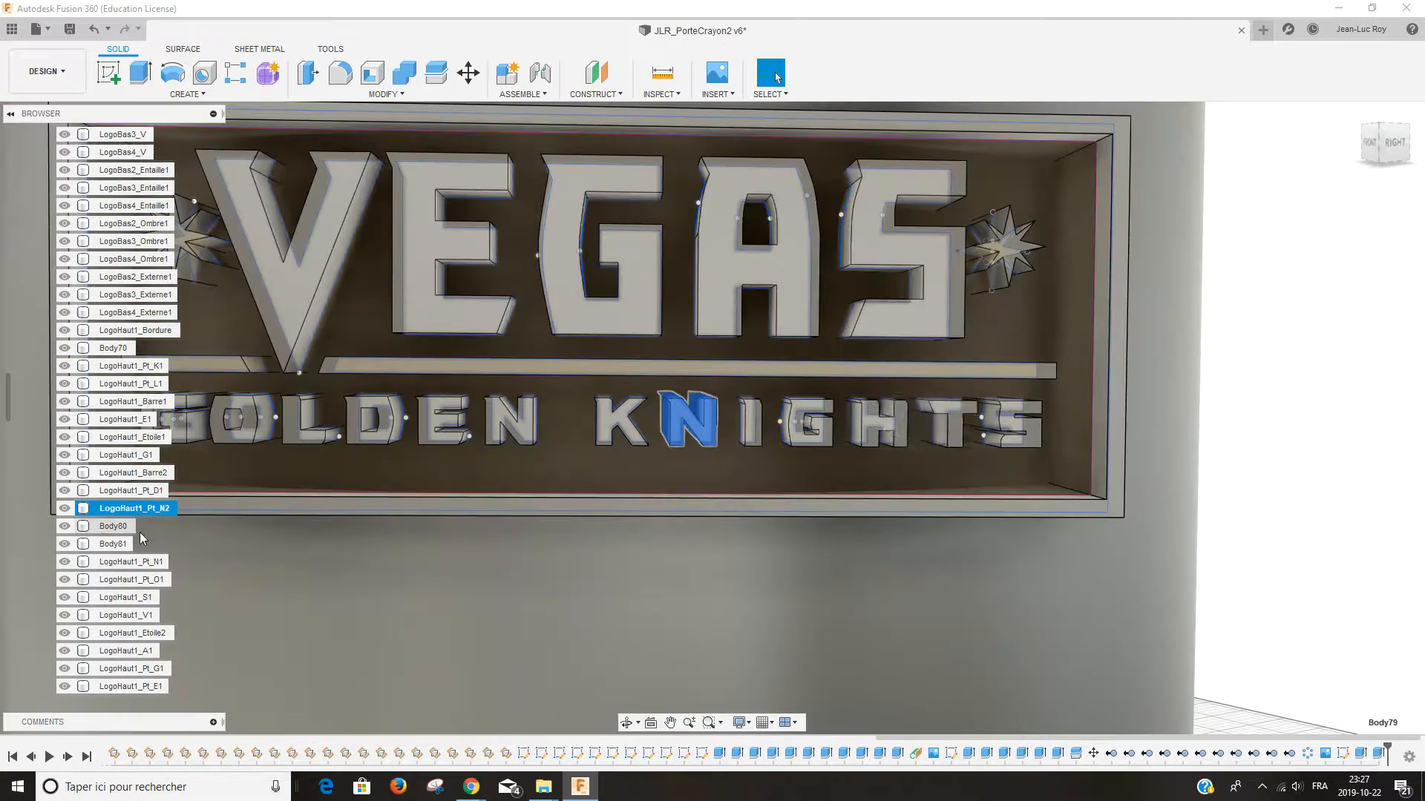
# Step: Find the letter I body of KNIGHTS and rename it LogoHaut1_Pt_I1
pyautogui.click(119, 529)
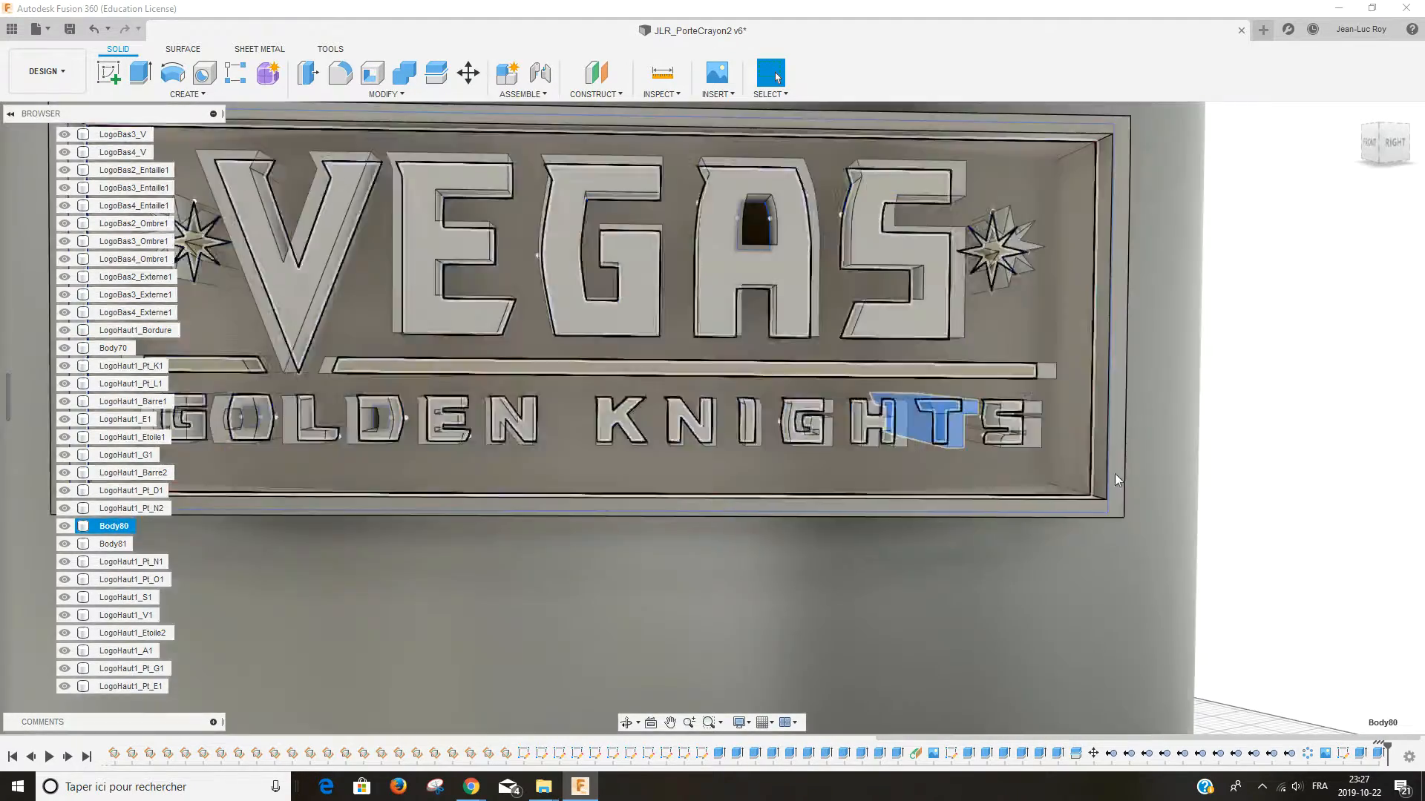
pyautogui.click(1270, 451)
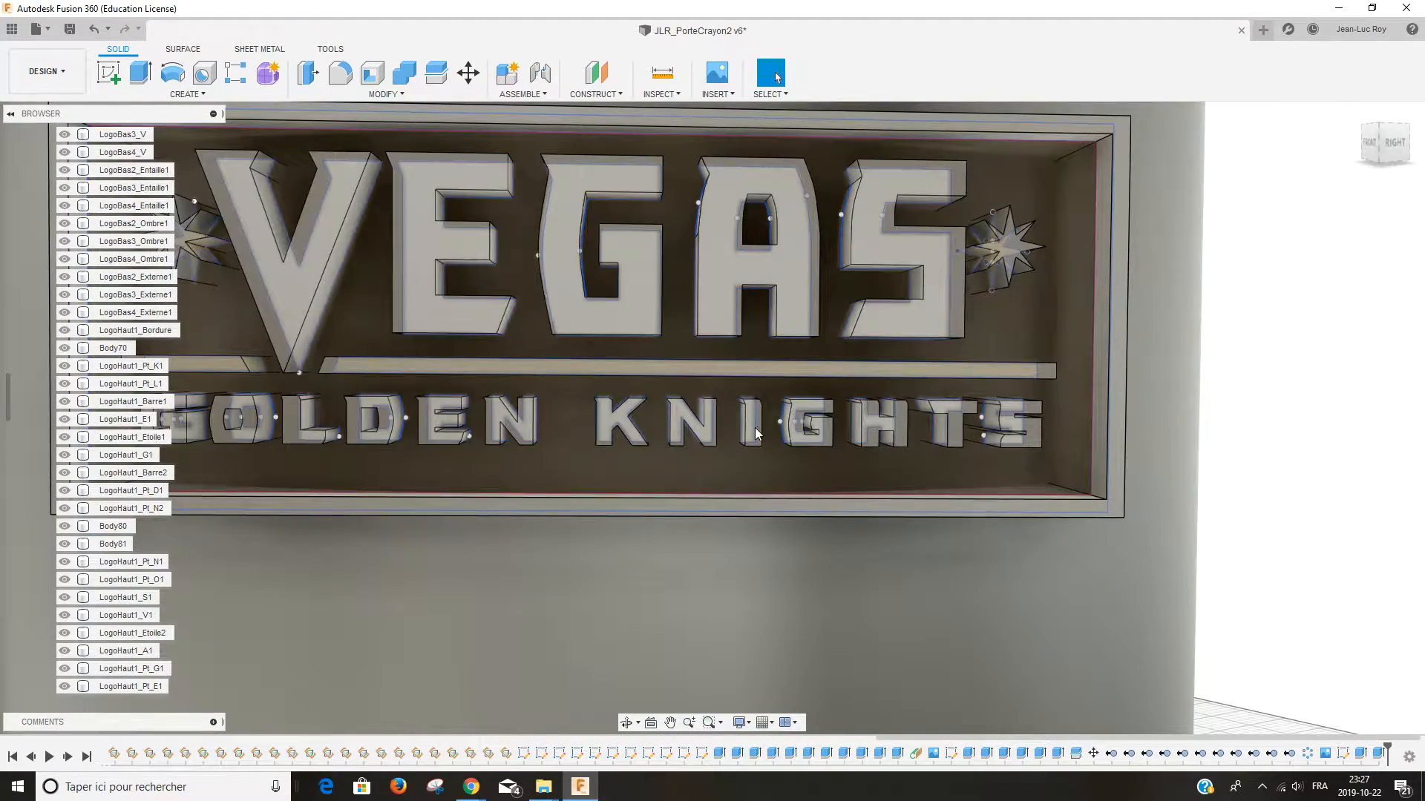
pyautogui.scroll(-2, 115, 549)
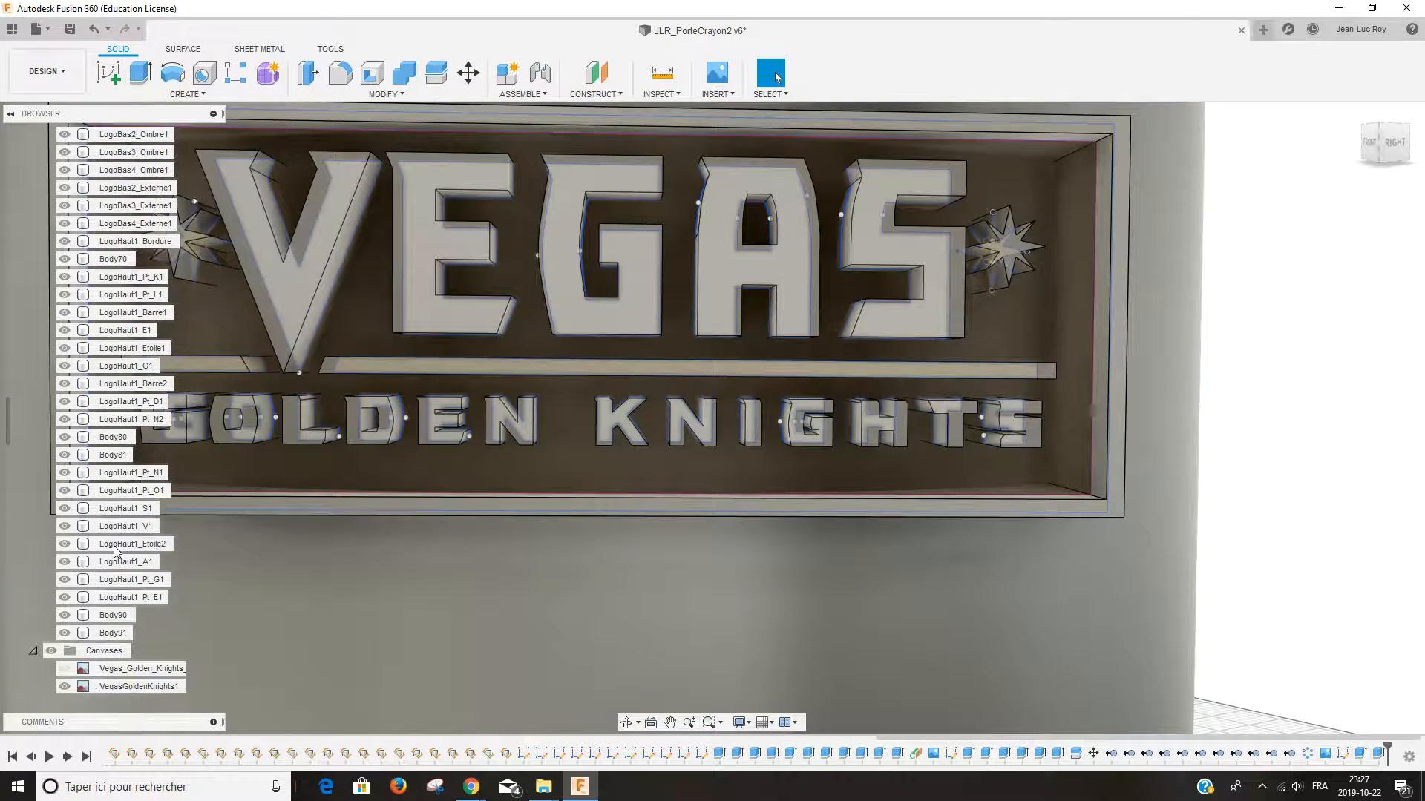
pyautogui.scroll(-2, 115, 551)
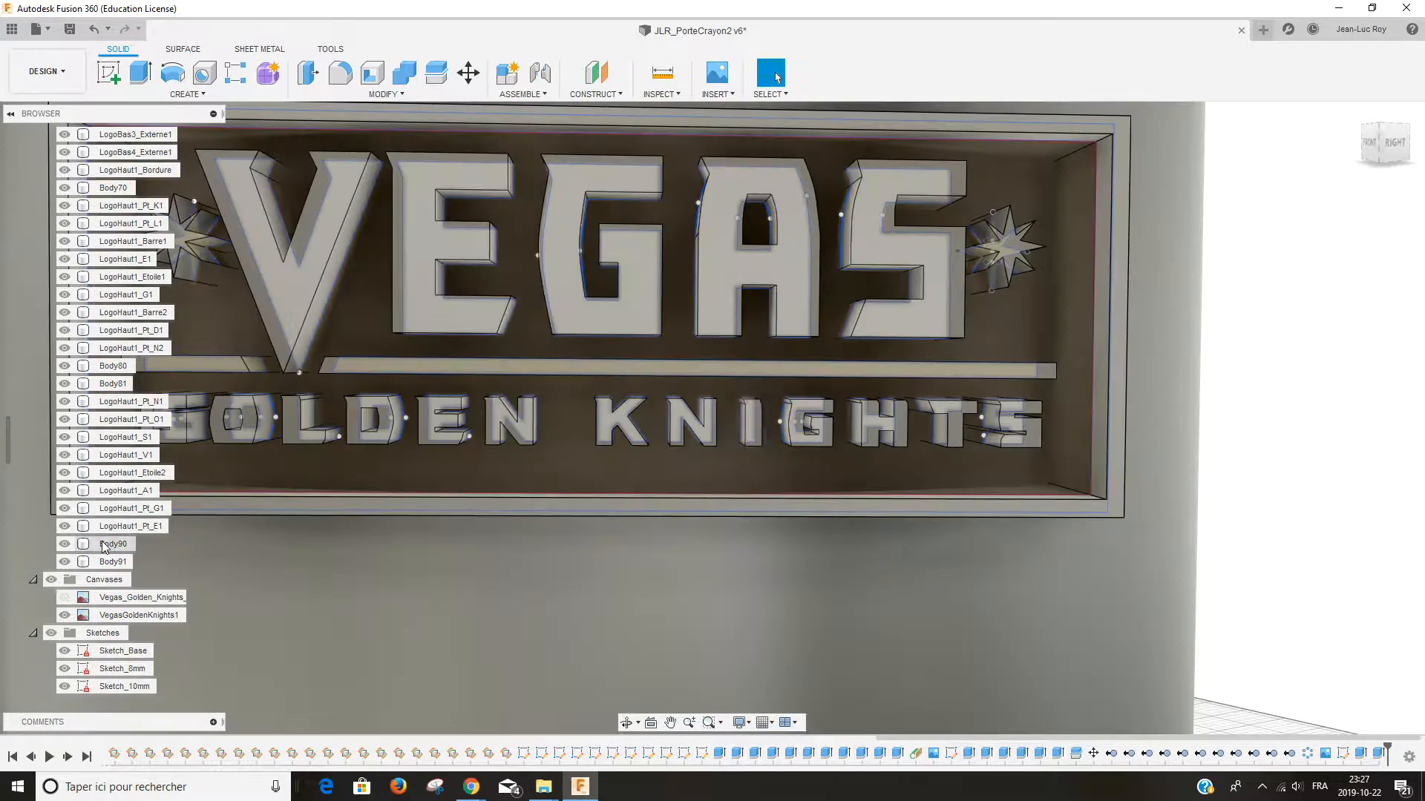
pyautogui.click(112, 547)
pyautogui.write('LogoHaut1_Pt_')
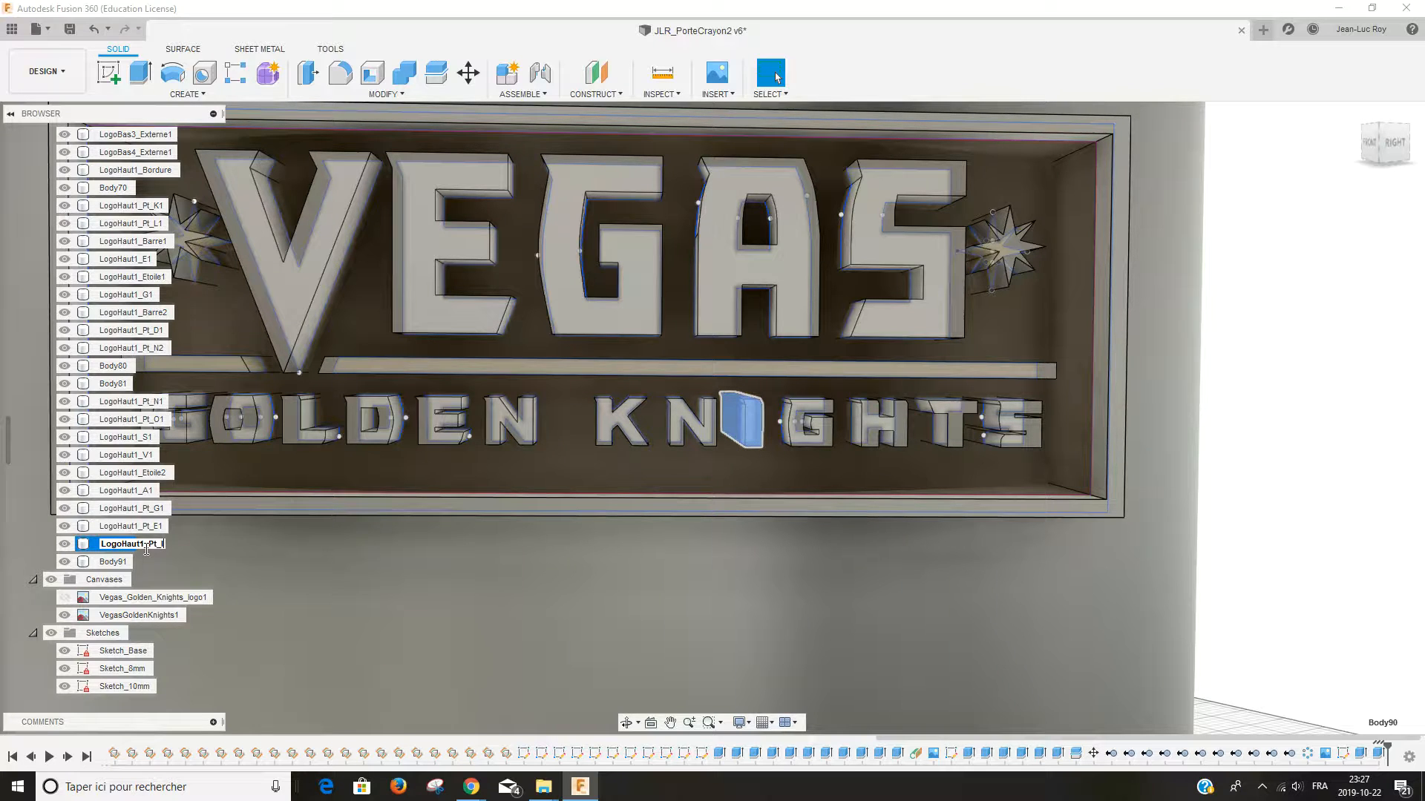
pyautogui.press('Return')
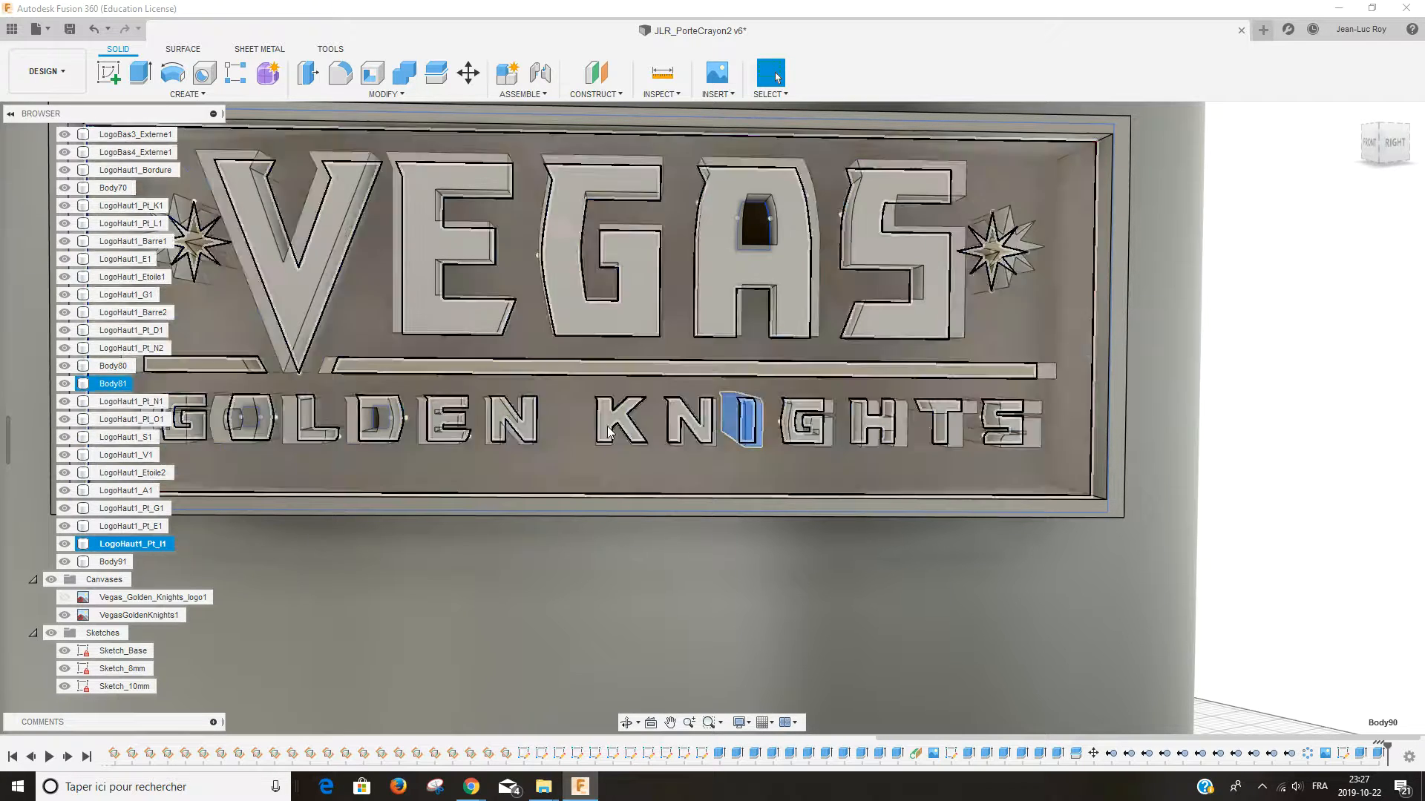
# Step: Rename the letter G body of KNIGHTS as LogoHaut1_Pt_G2
pyautogui.click(109, 387)
pyautogui.click(122, 384)
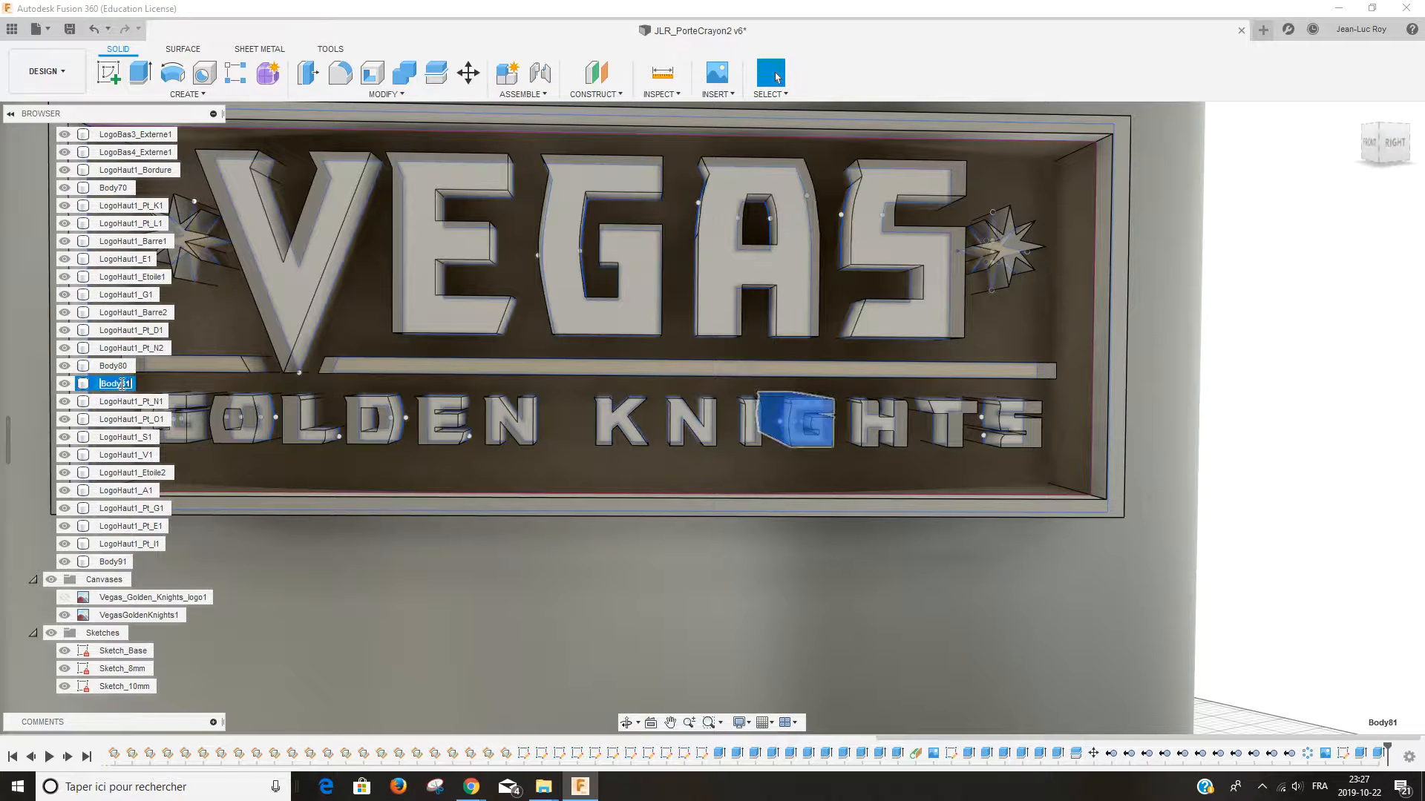
pyautogui.write('LogoHaut1_Pt_')
pyautogui.press('Return')
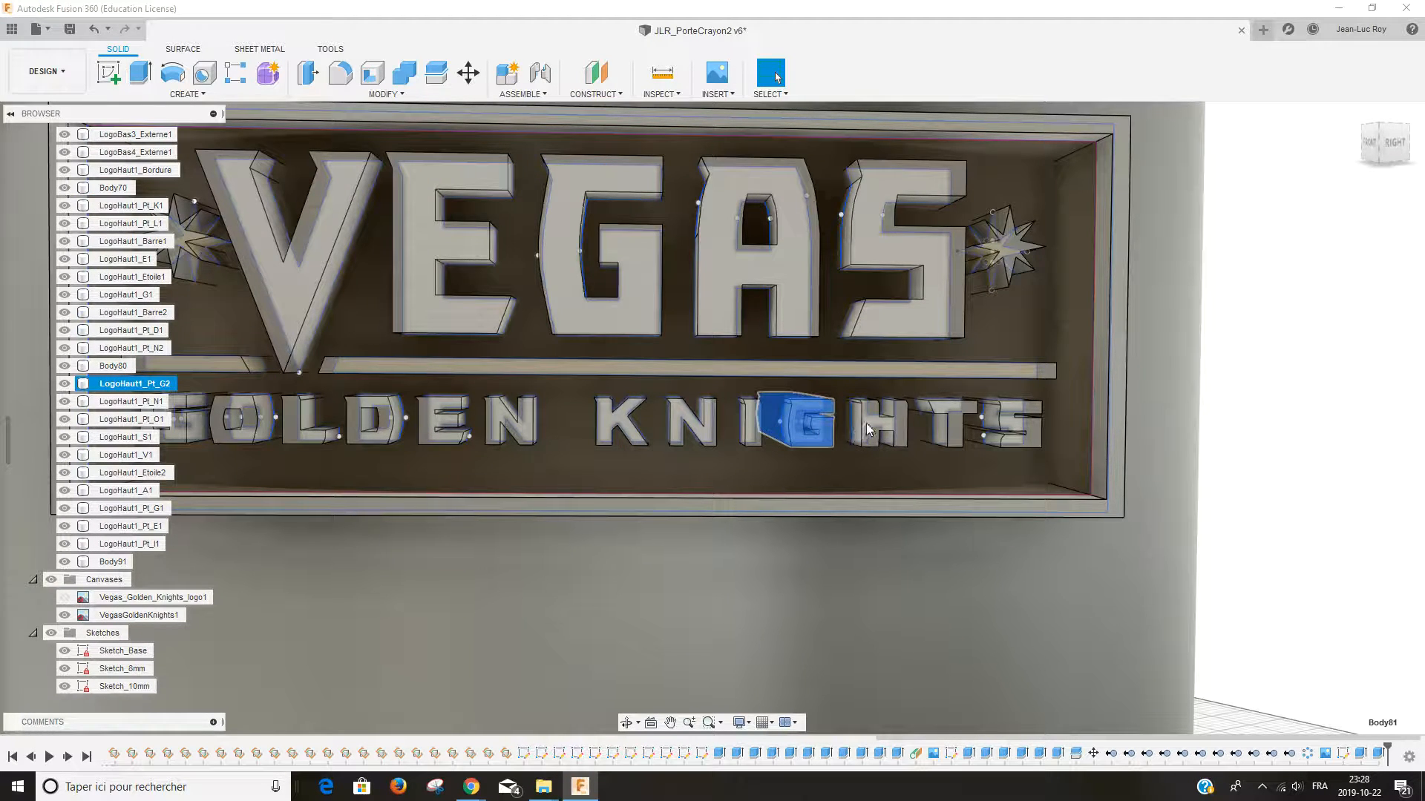
# Step: Rename the letter H body of KNIGHTS as LogoHaut1_Pt_H1
pyautogui.click(114, 190)
pyautogui.doubleClick(113, 188)
pyautogui.write('LogoHaut1_Pt_')
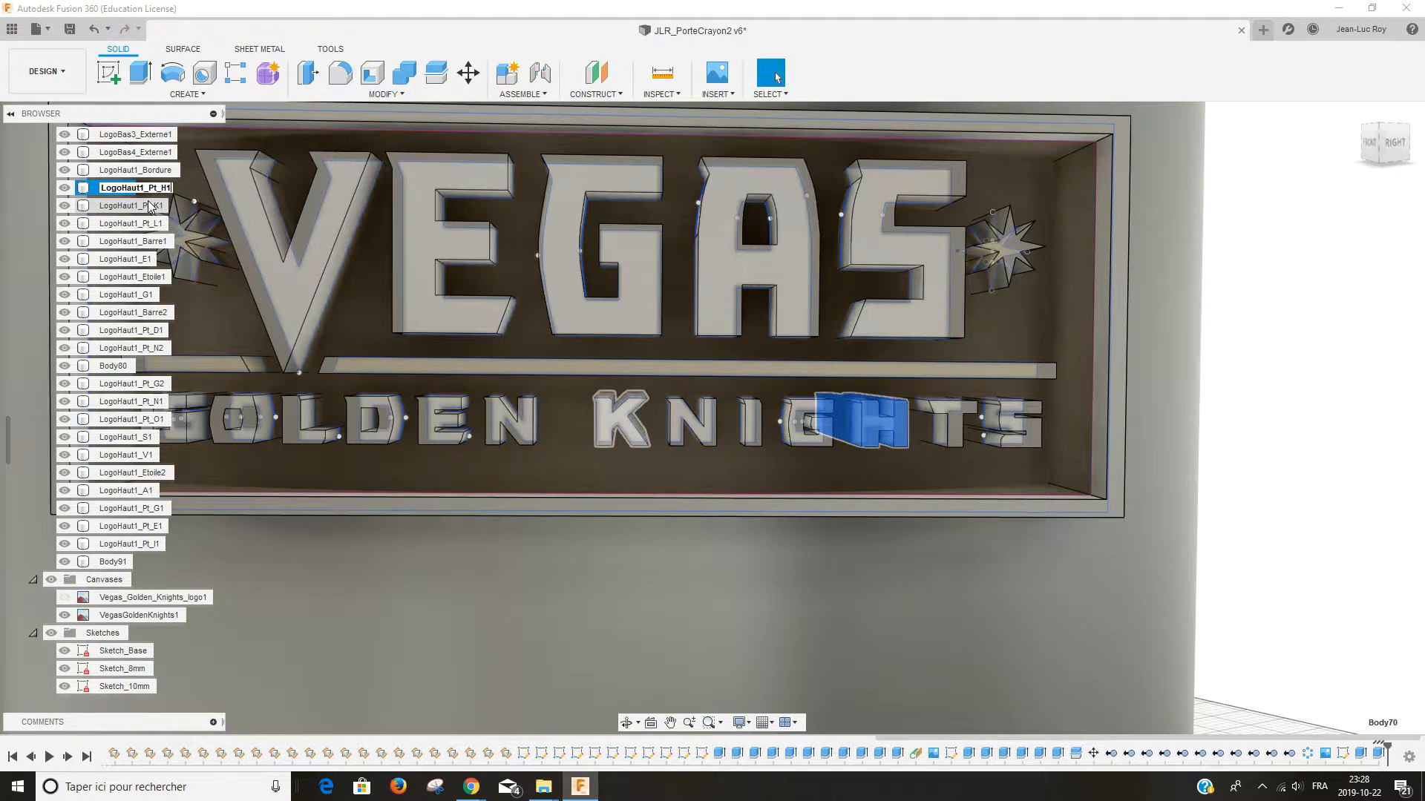
pyautogui.press('Return')
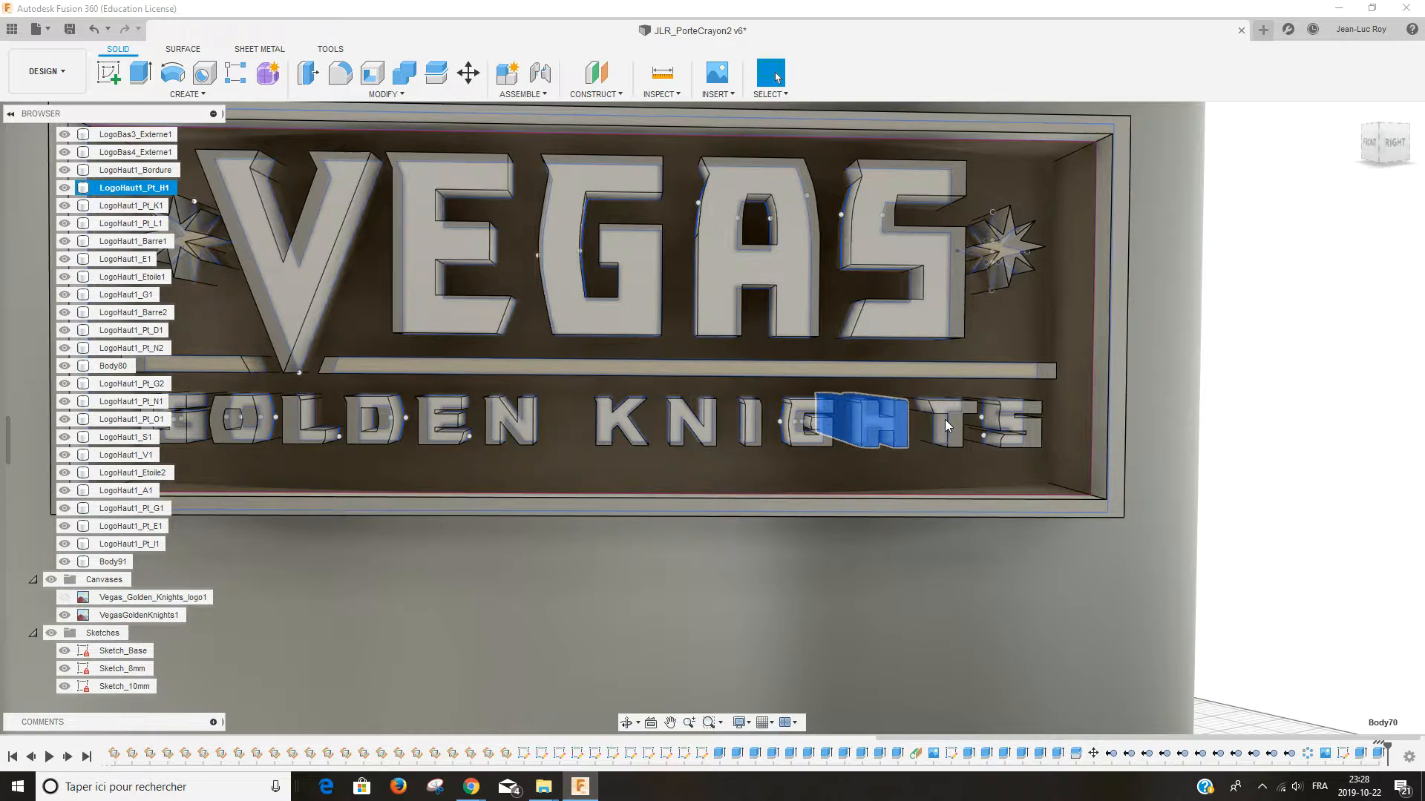
# Step: Rename the letter T and S bodies of KNIGHTS as LogoHaut1_Pt_T1 and LogoHaut1_Pt_S1, and clear the selection
pyautogui.doubleClick(118, 366)
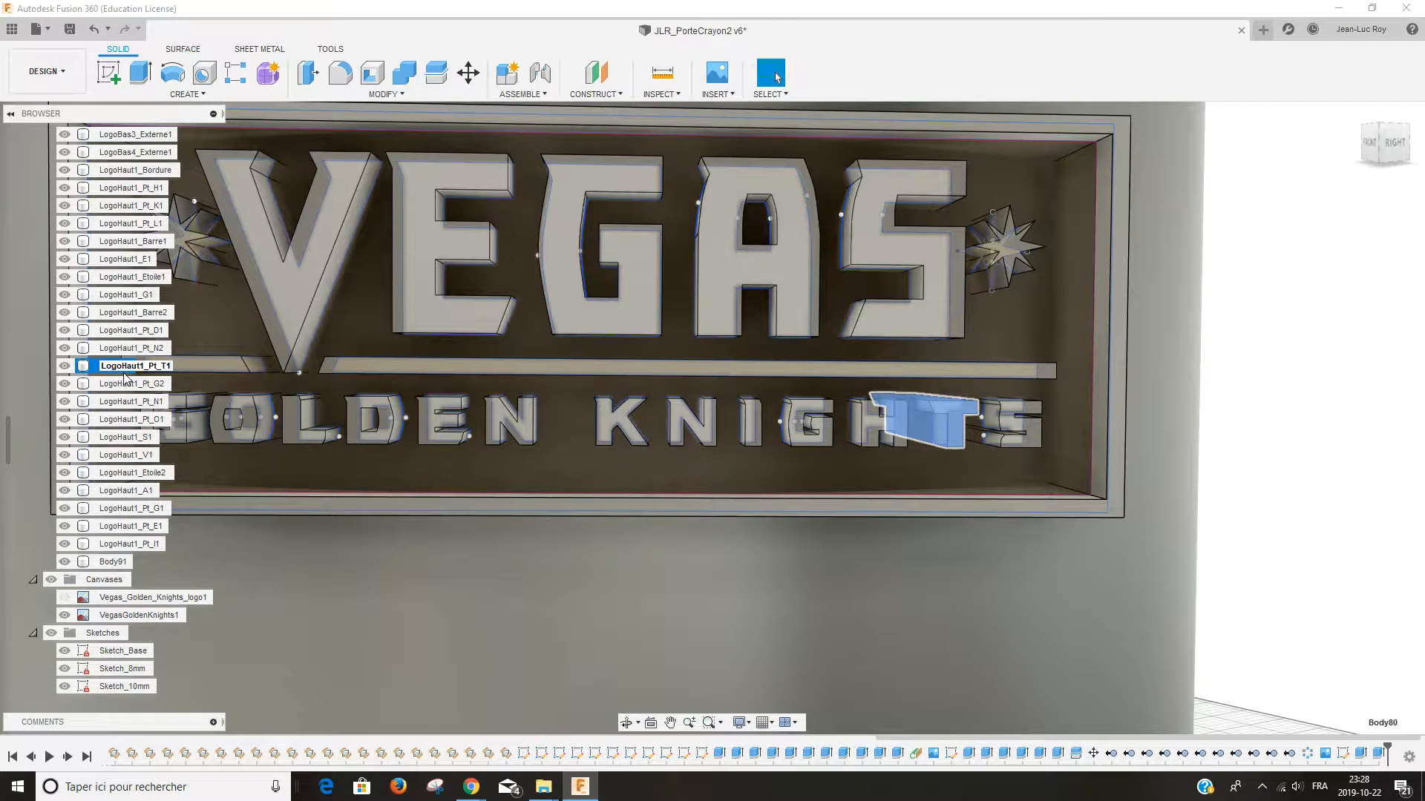
pyautogui.press('Return')
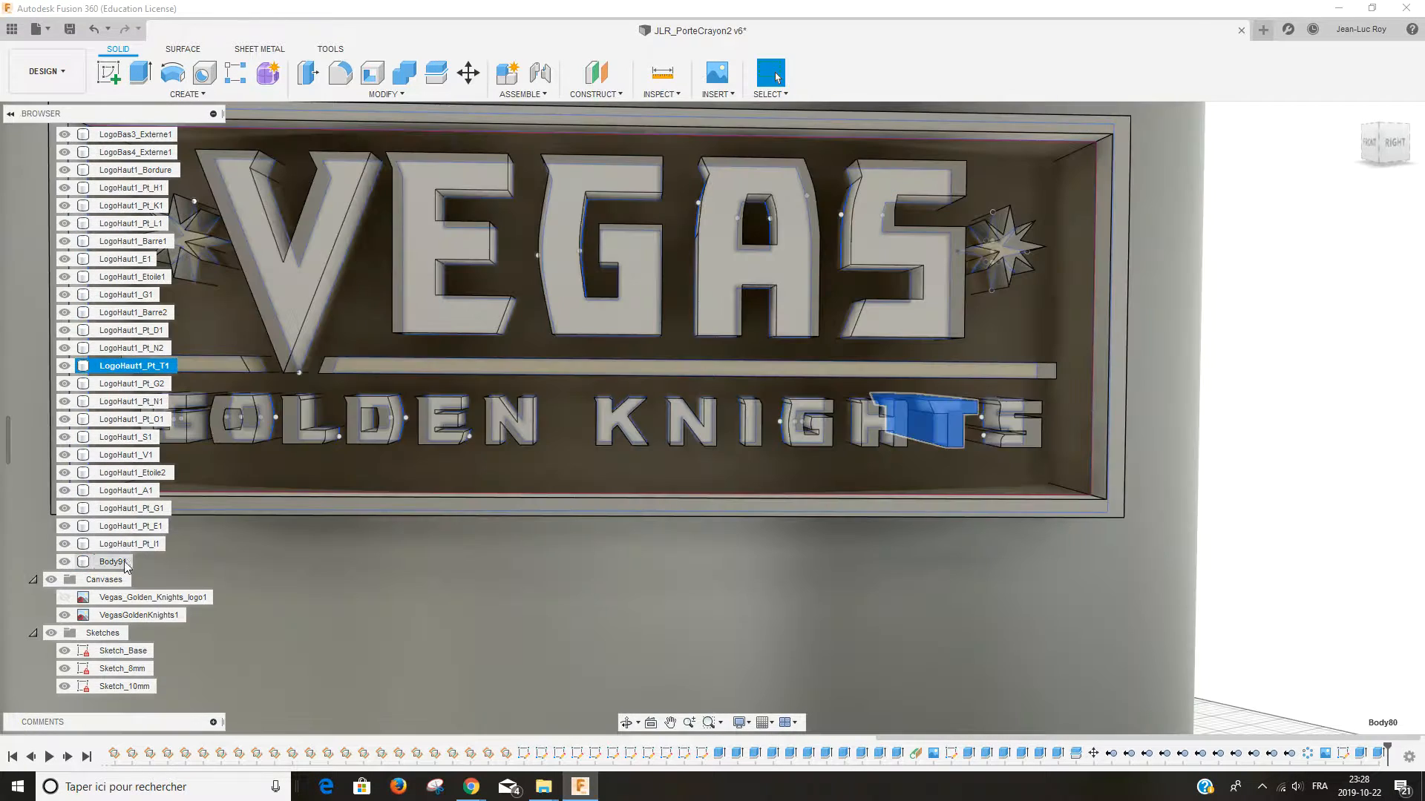
pyautogui.doubleClick(127, 564)
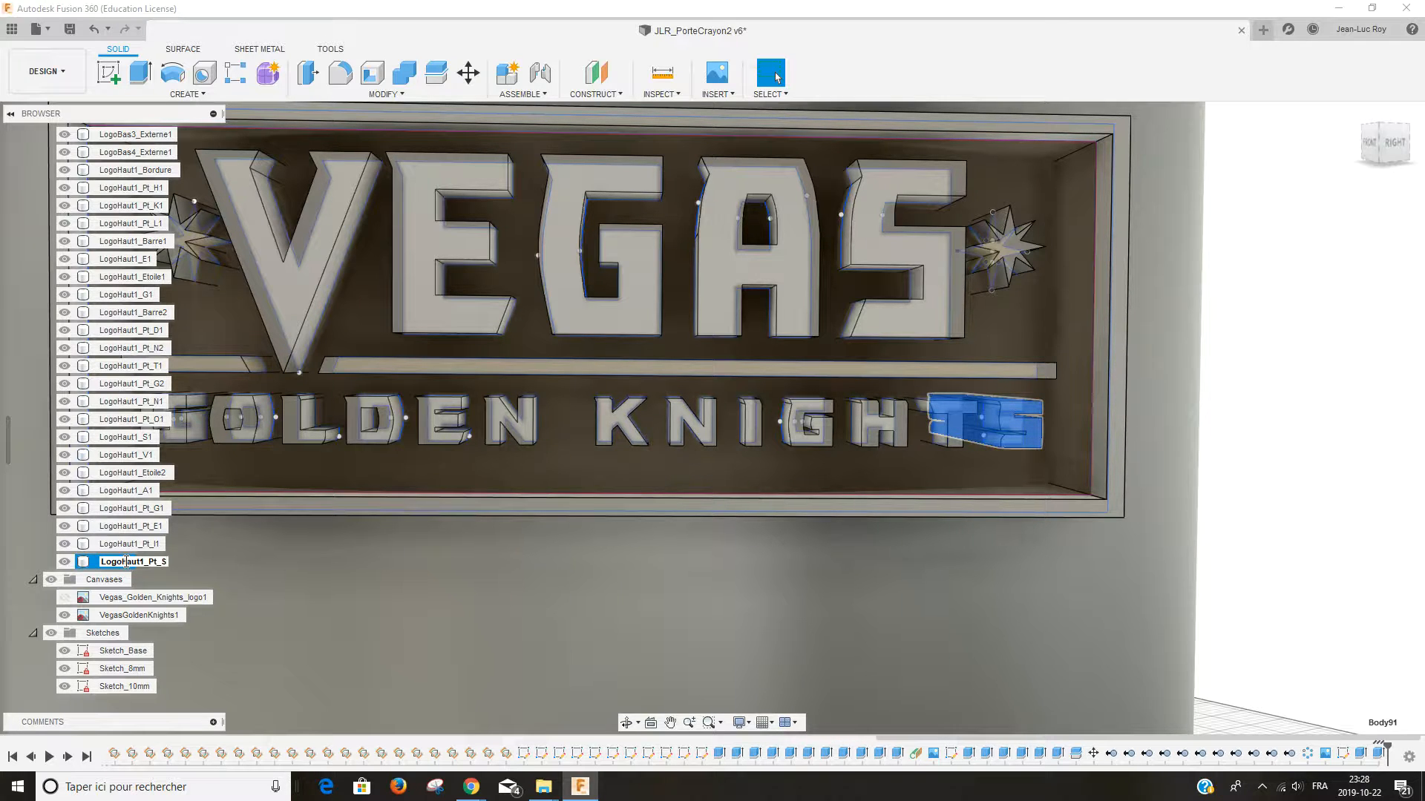
pyautogui.press('Return')
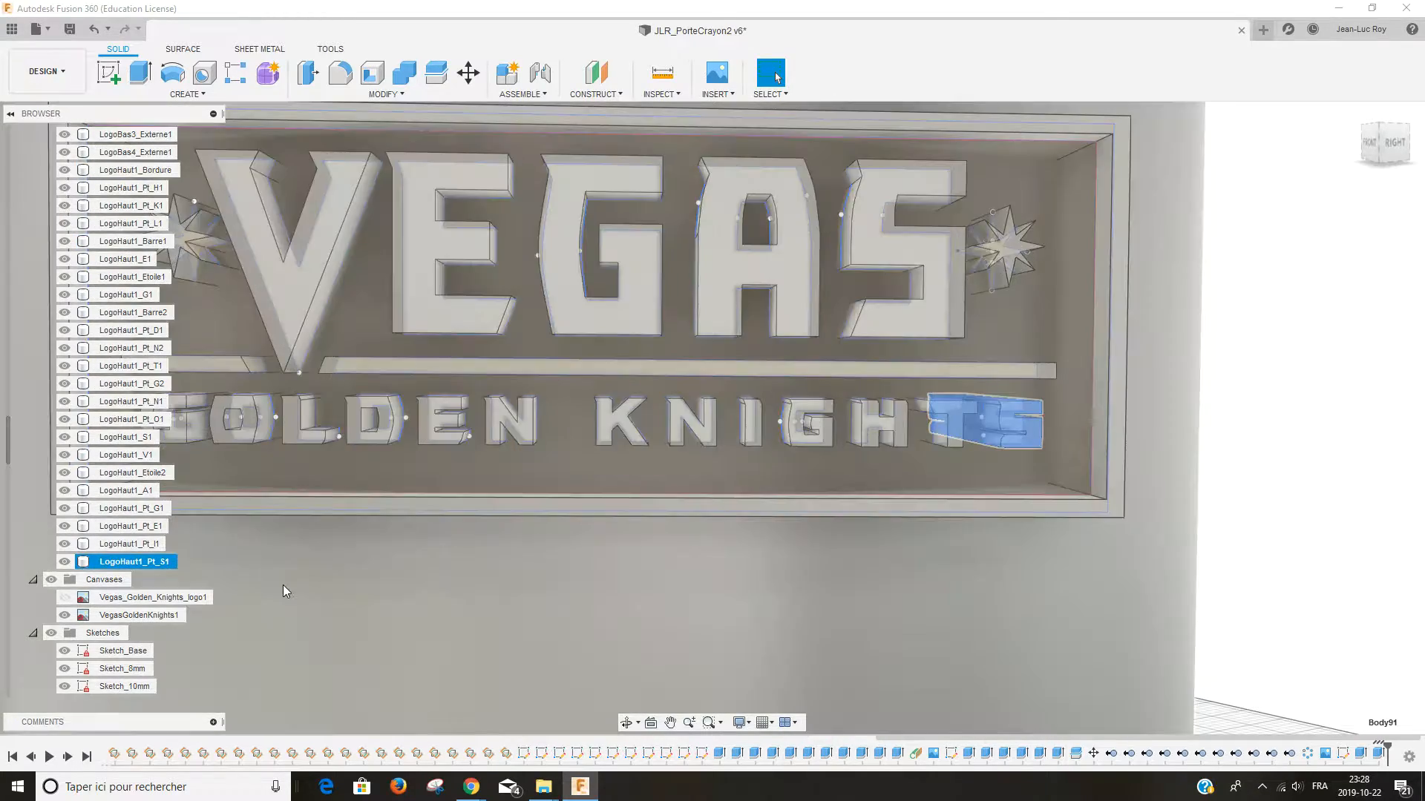
pyautogui.click(283, 584)
pyautogui.click(1244, 413)
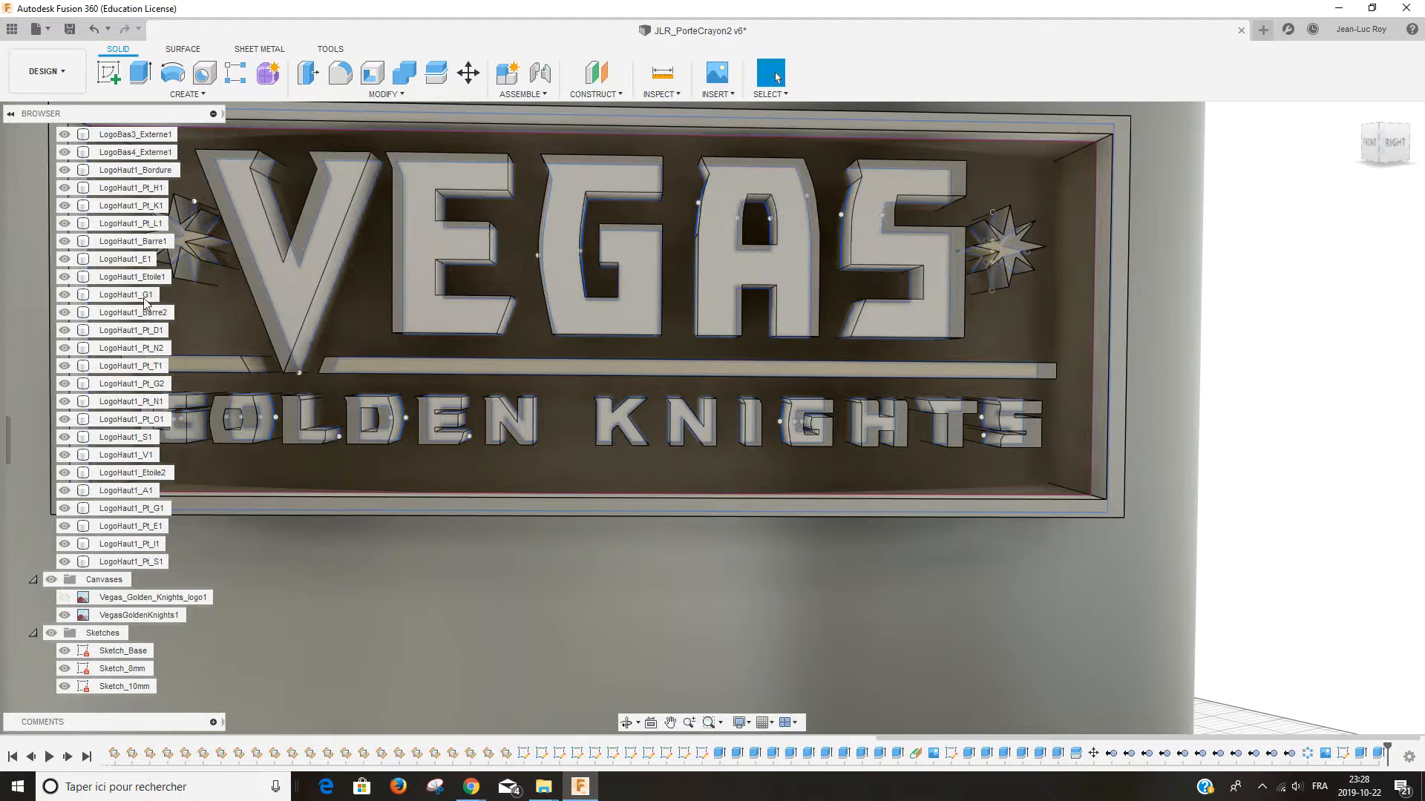
# Step: Hide every LogoHaut1 body, from LogoHaut1_Bordure through LogoHaut1_Pt_S1, leaving the LogoBas bodies shown
pyautogui.scroll(1, 86, 365)
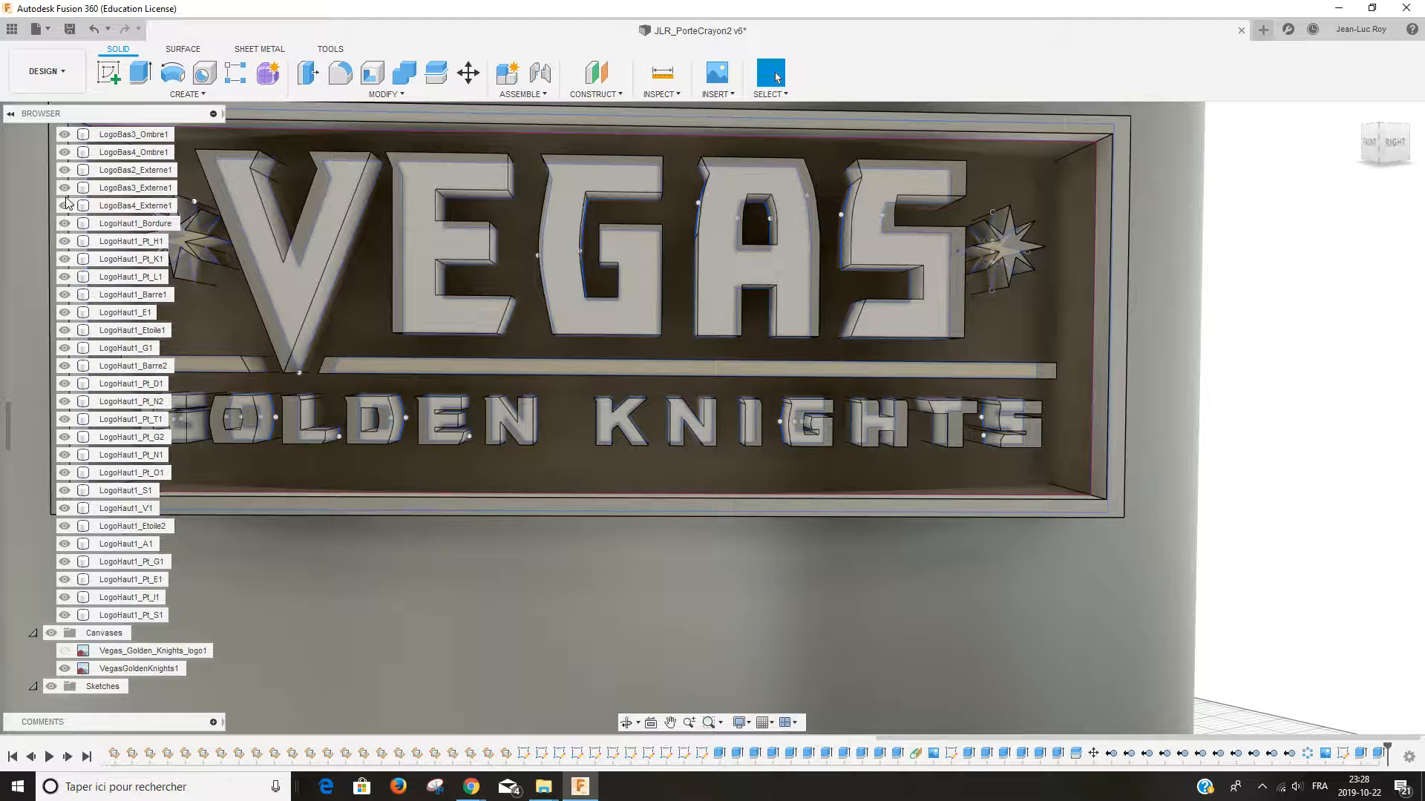
pyautogui.scroll(2, 62, 235)
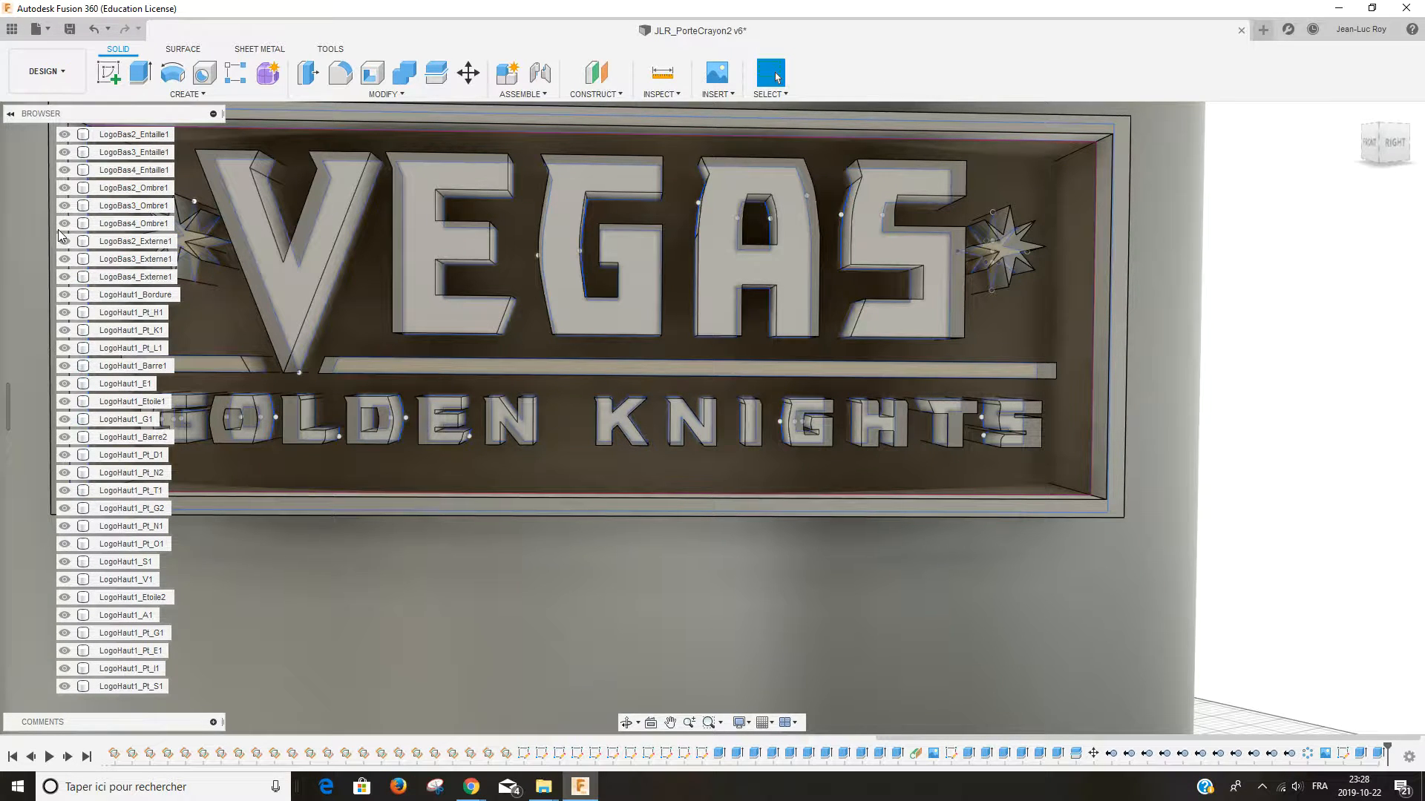
pyautogui.click(64, 294)
pyautogui.click(64, 312)
pyautogui.click(65, 331)
pyautogui.click(65, 348)
pyautogui.click(64, 365)
pyautogui.click(64, 383)
pyautogui.click(64, 402)
pyautogui.click(64, 420)
pyautogui.click(65, 437)
pyautogui.click(65, 455)
pyautogui.click(64, 473)
pyautogui.click(65, 490)
pyautogui.click(65, 508)
pyautogui.click(65, 526)
pyautogui.click(65, 544)
pyautogui.click(65, 562)
pyautogui.click(64, 580)
pyautogui.click(64, 597)
pyautogui.click(64, 615)
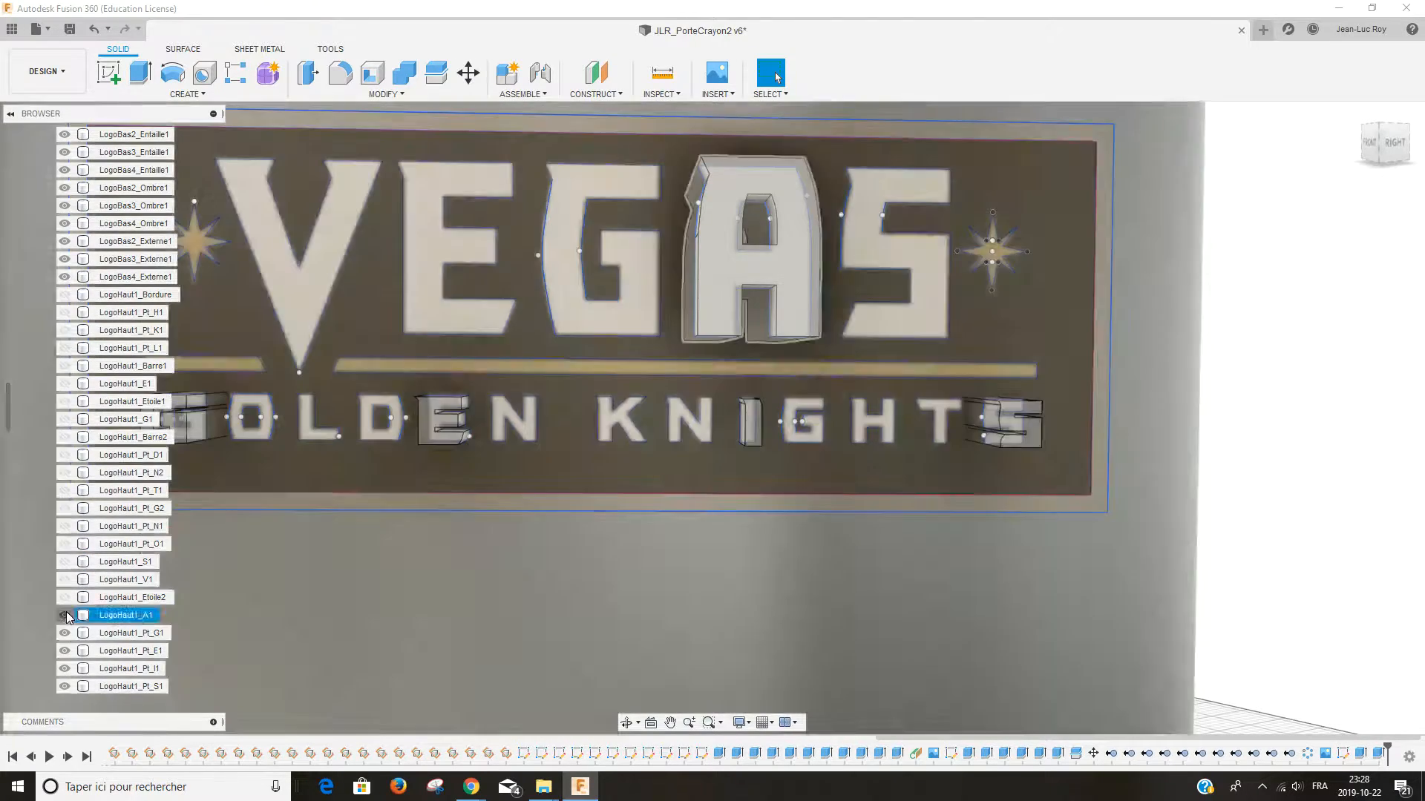
pyautogui.click(64, 633)
pyautogui.click(64, 651)
pyautogui.click(64, 668)
pyautogui.click(64, 686)
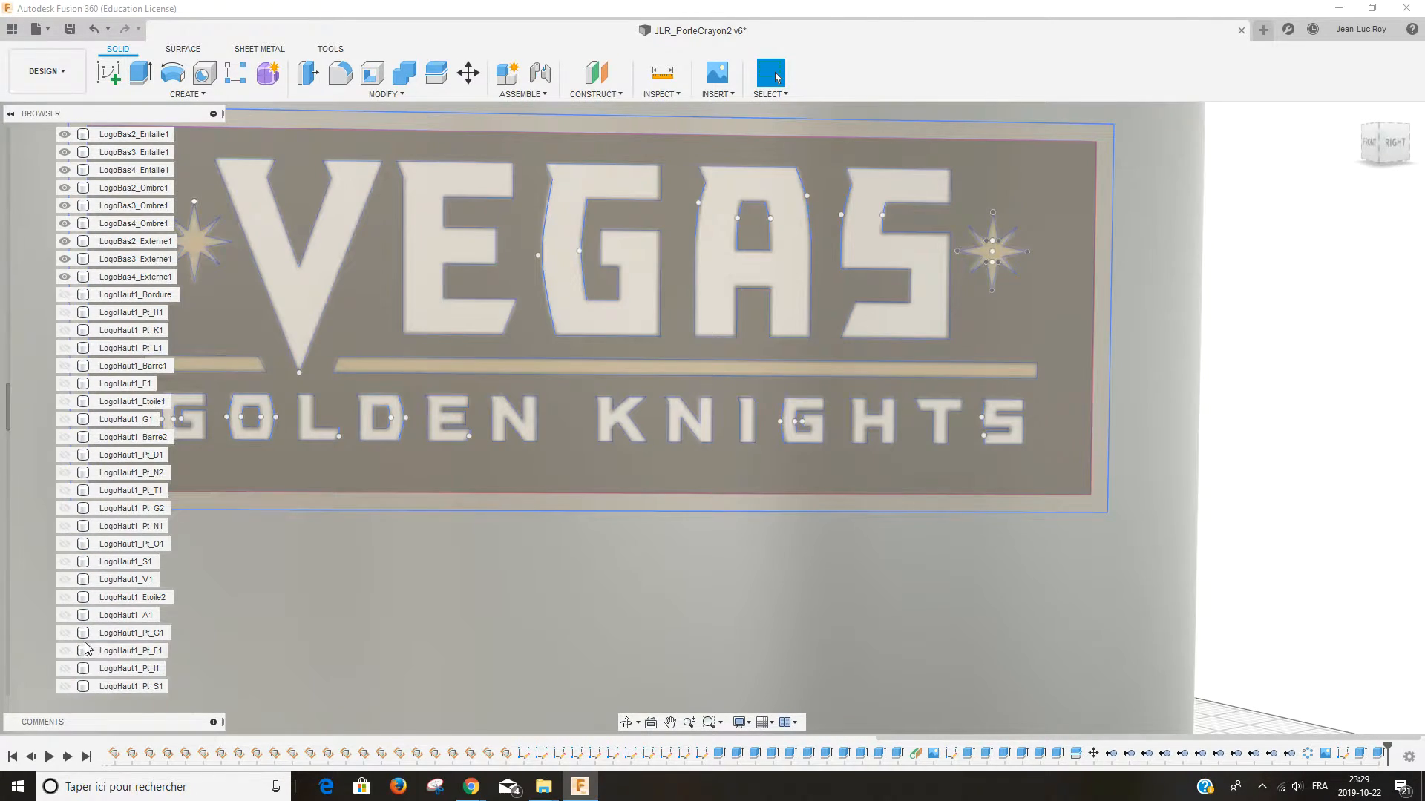
# Step: Start an extrusion of the upper logo's background profile together with the enclosed areas inside the letters A, O and D
pyautogui.scroll(-4, 75, 653)
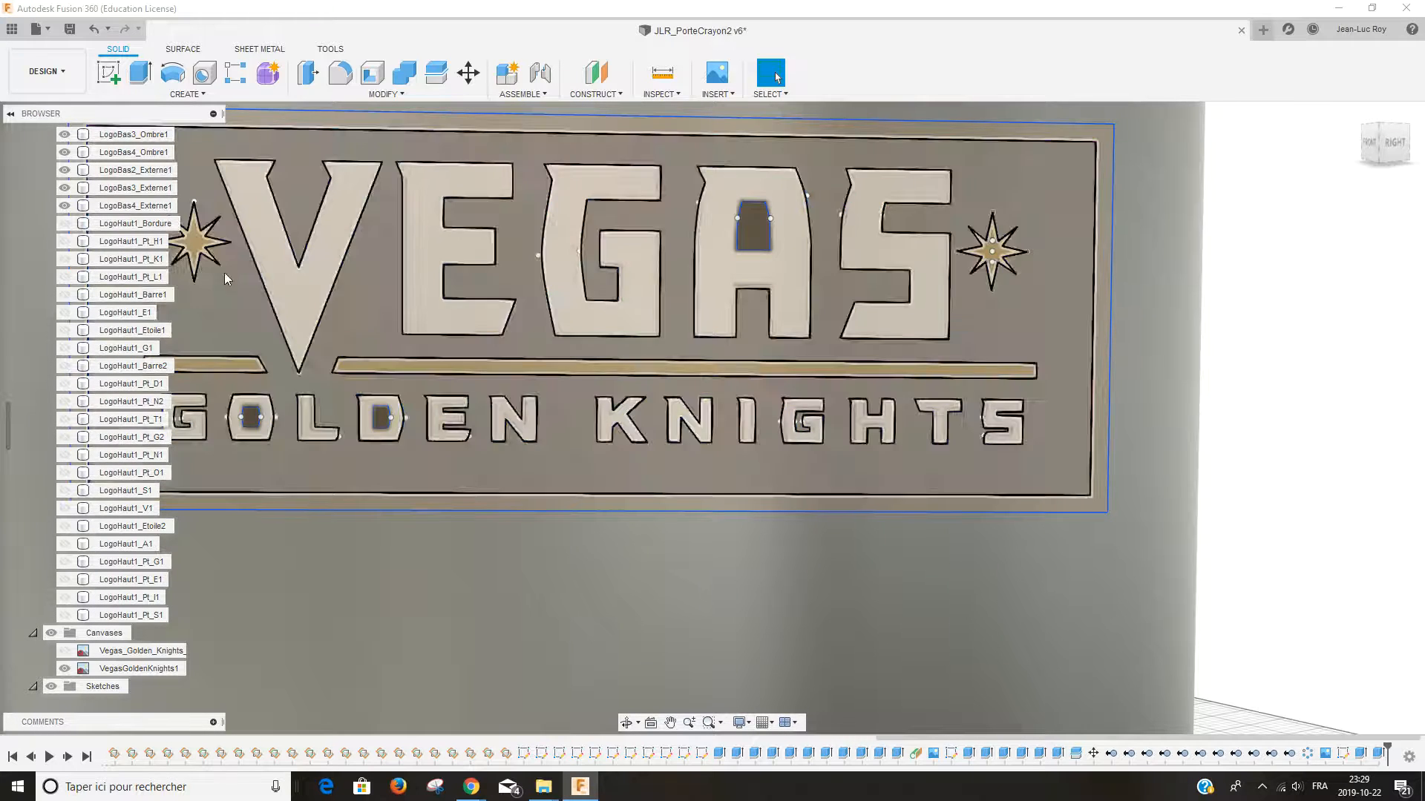
pyautogui.scroll(3, 124, 244)
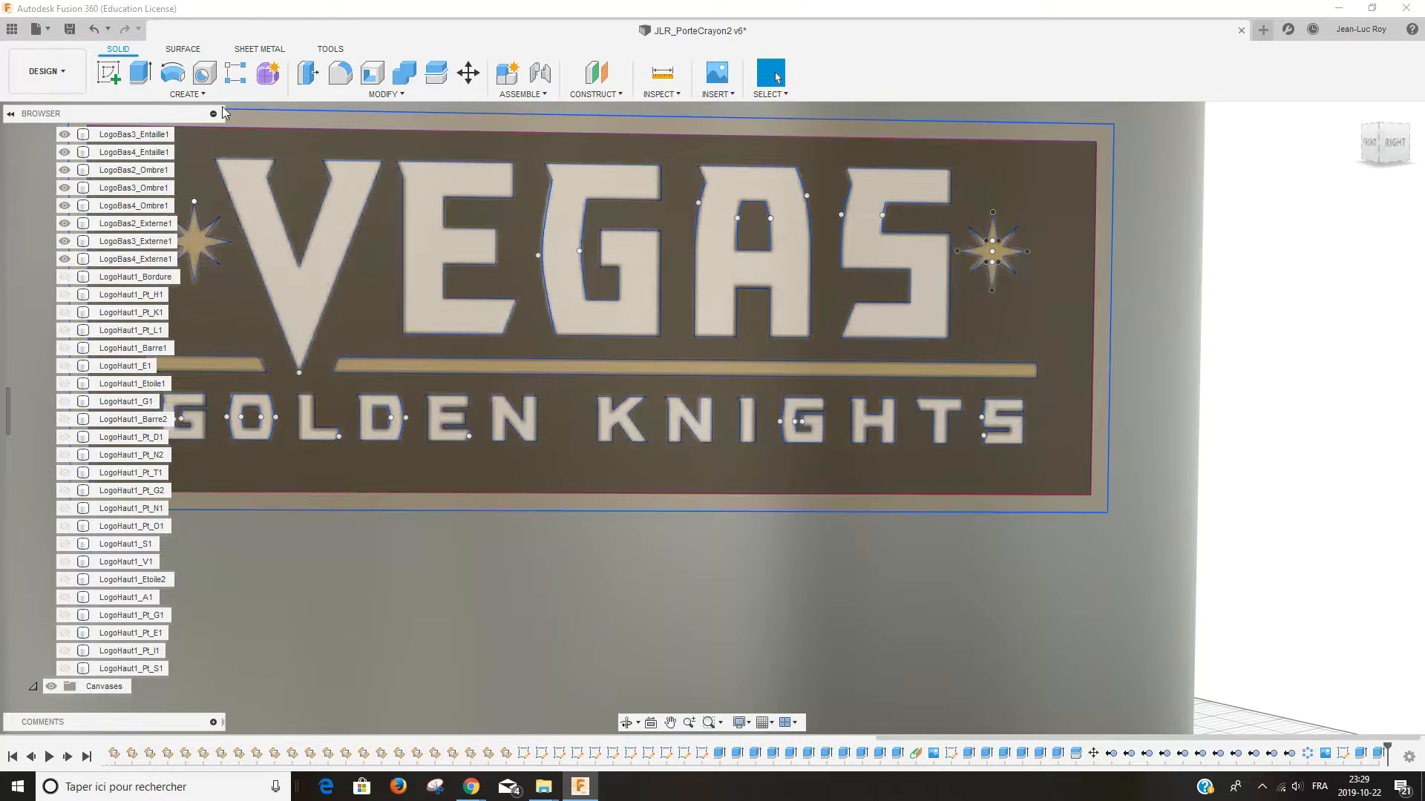
pyautogui.click(140, 73)
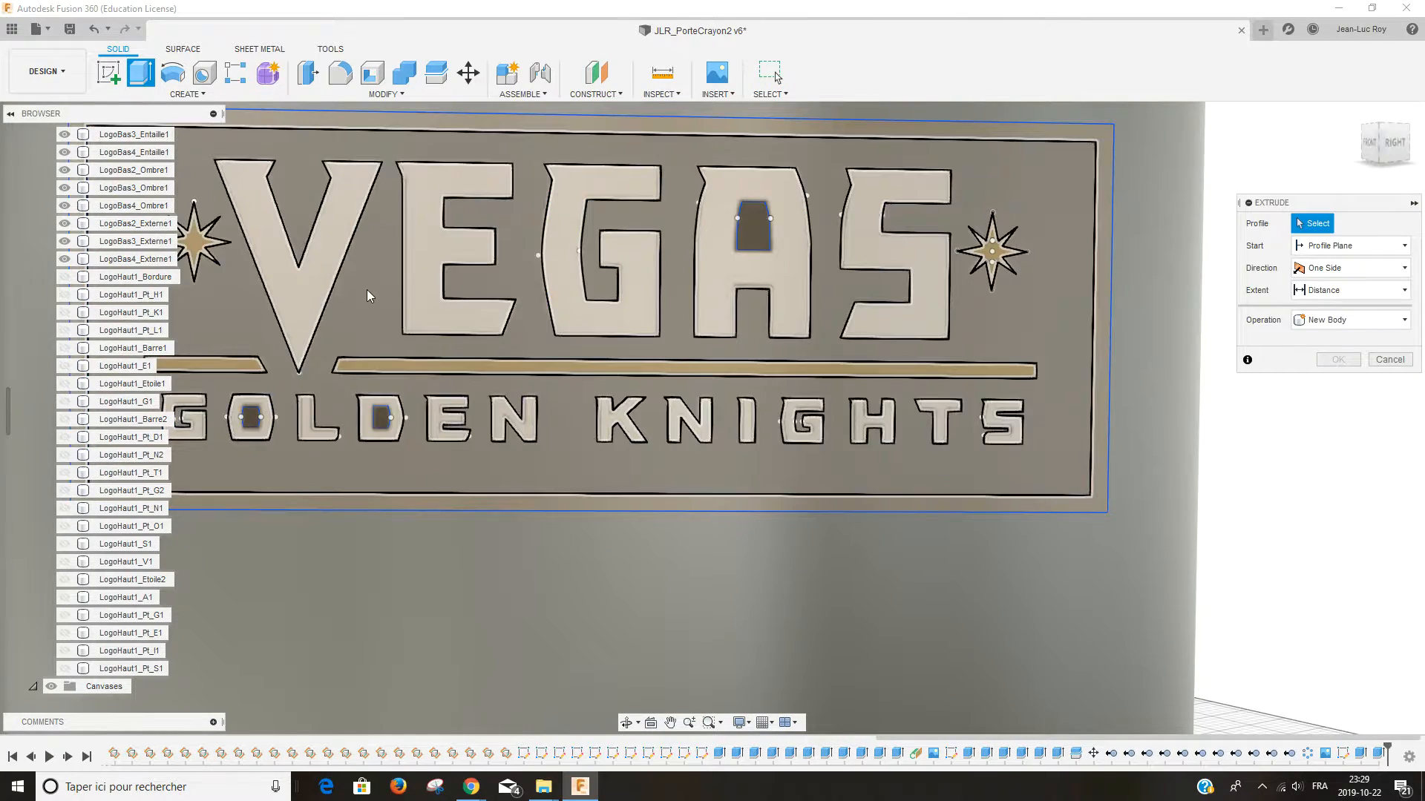
pyautogui.scroll(-5, 367, 289)
pyautogui.click(739, 313)
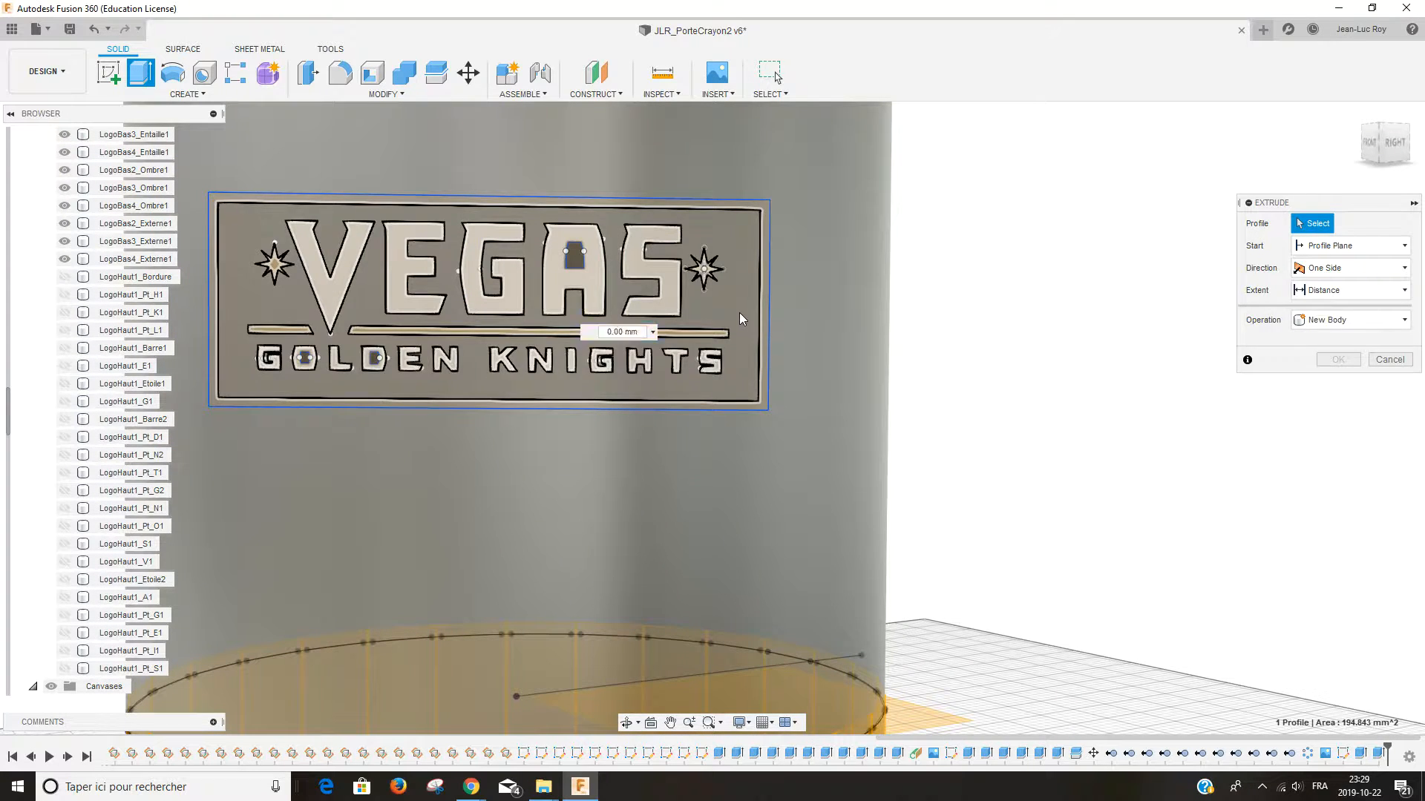
pyautogui.click(576, 262)
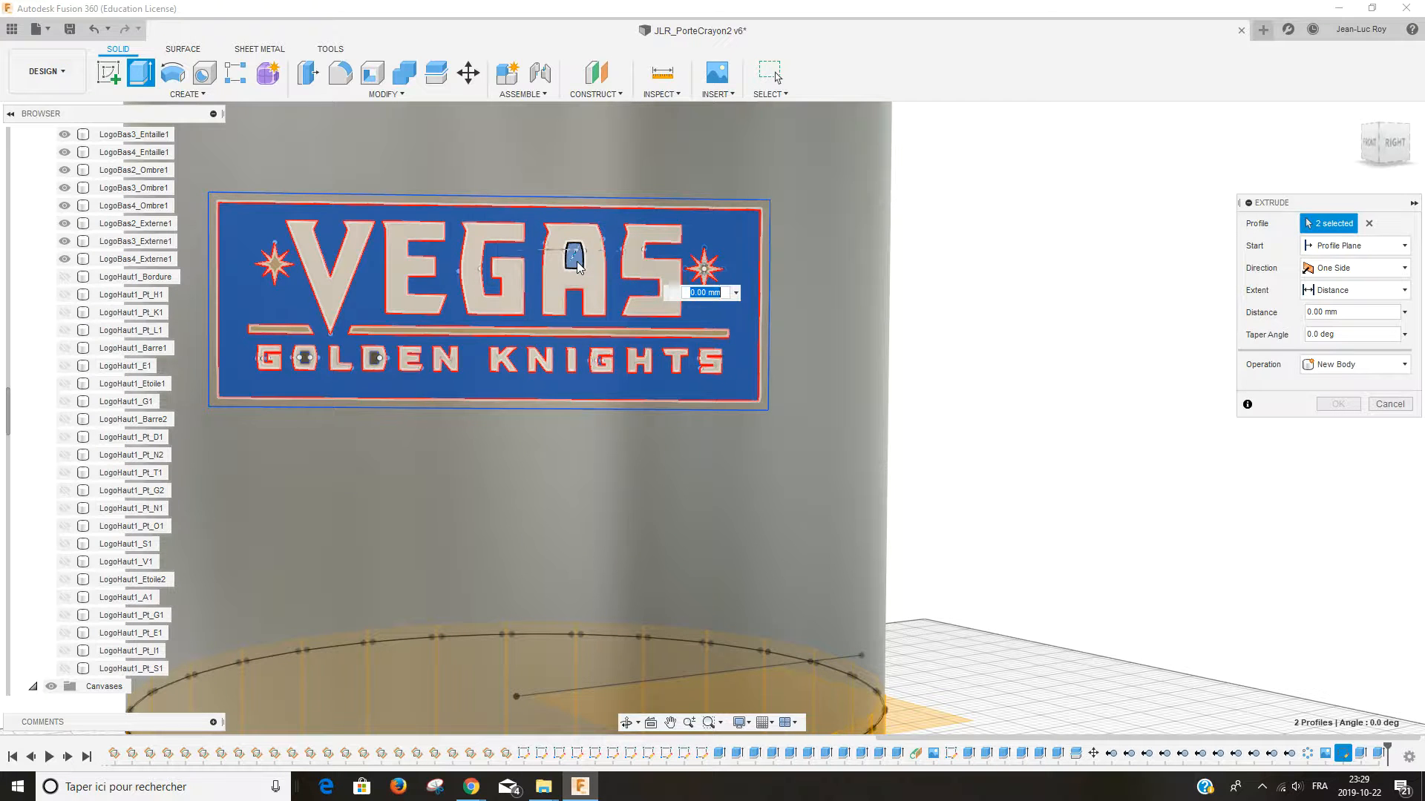
pyautogui.scroll(5, 326, 371)
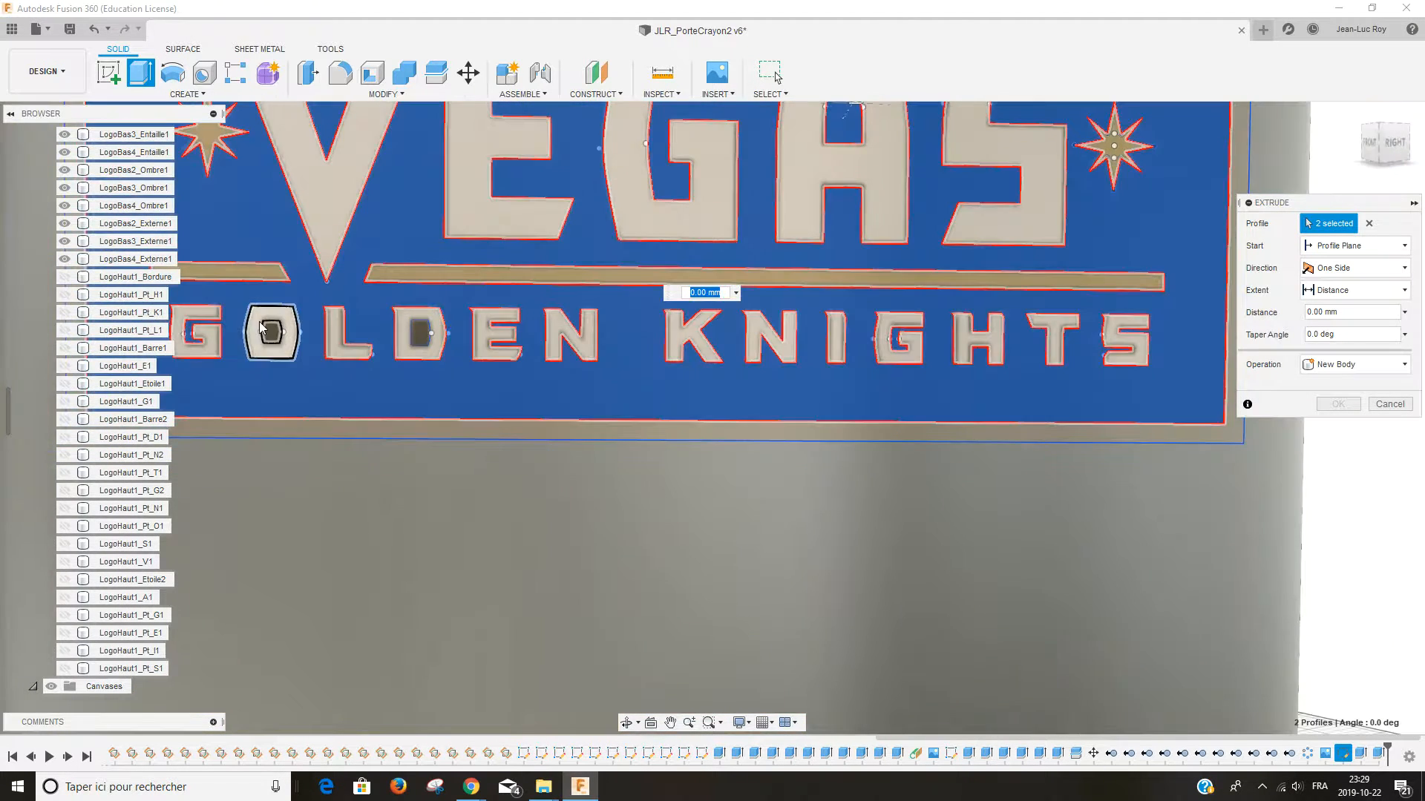
pyautogui.click(271, 339)
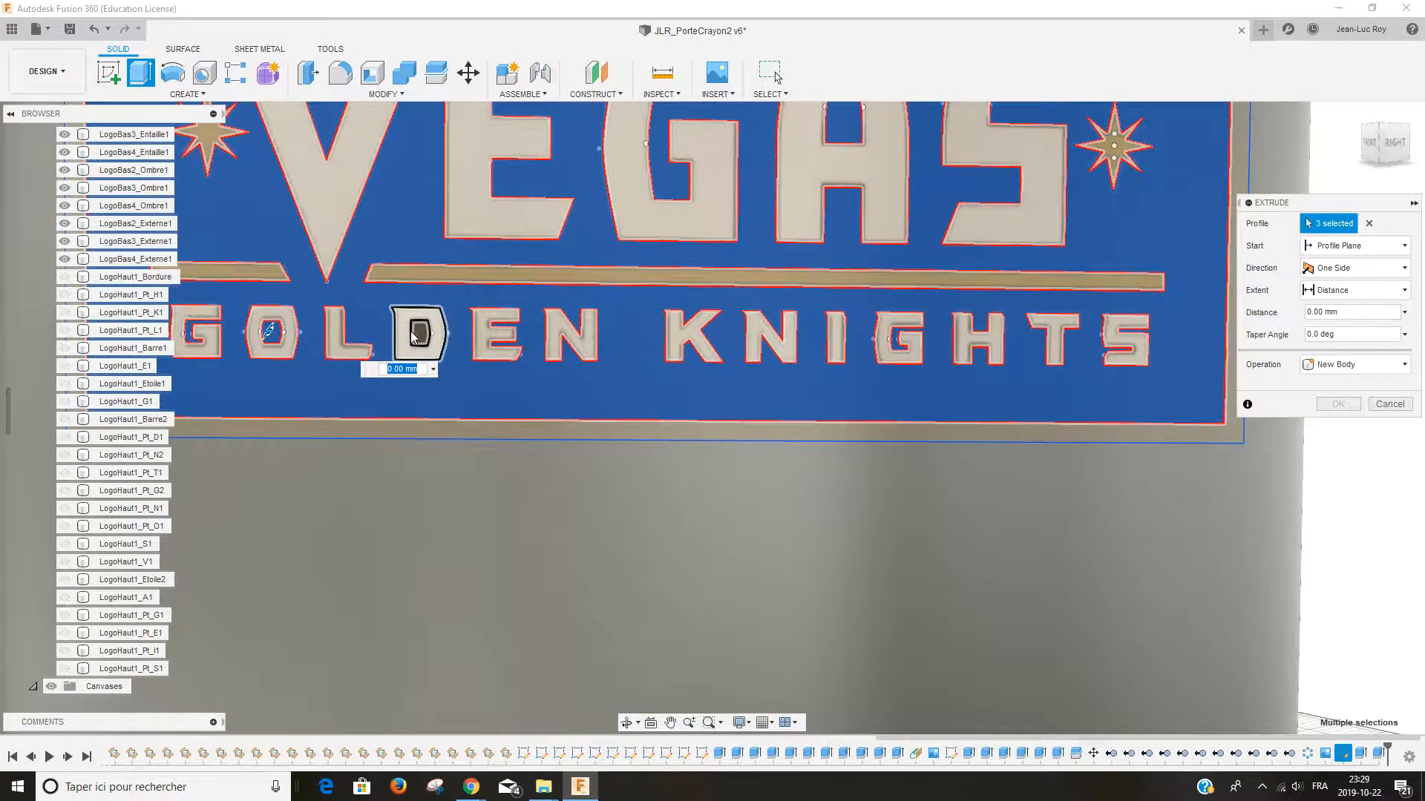
pyautogui.click(420, 338)
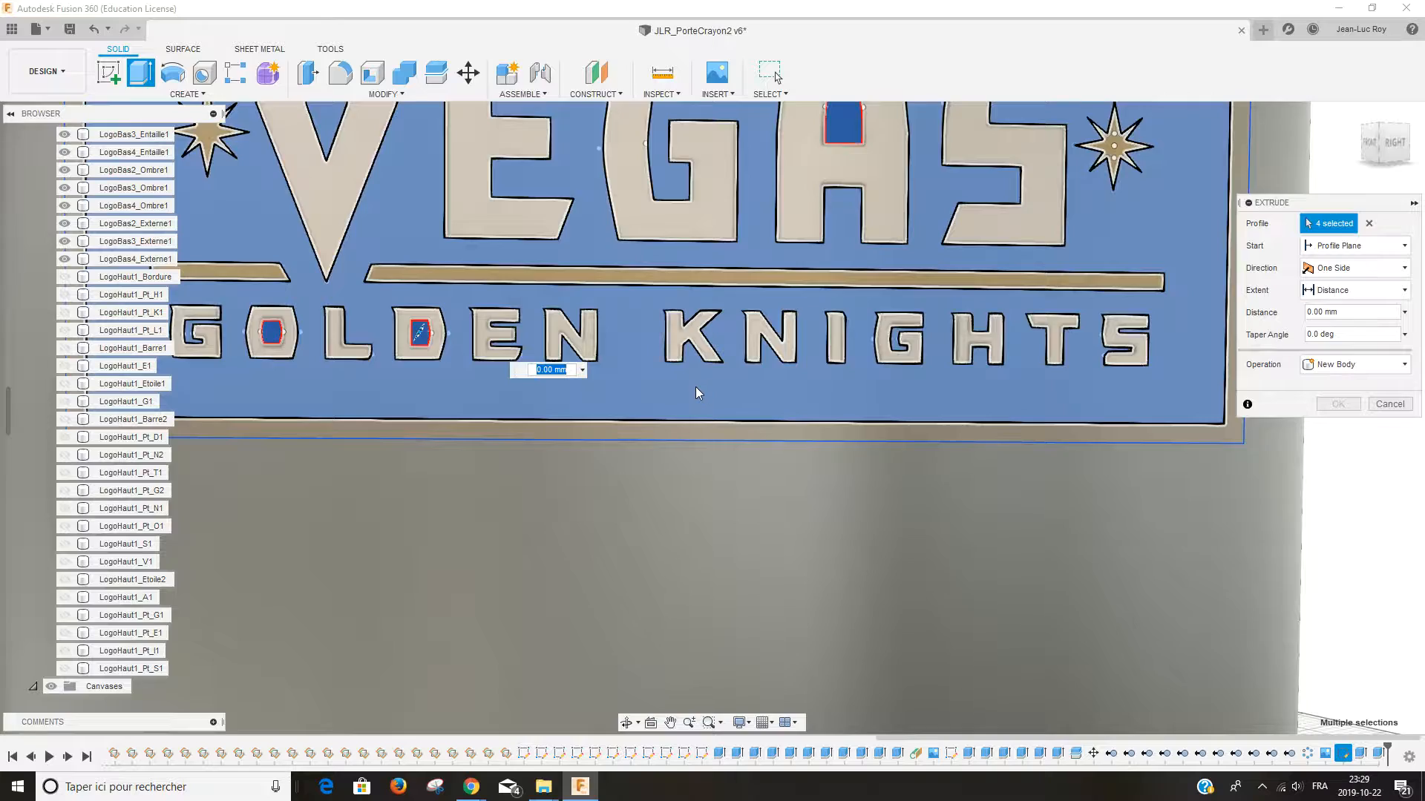
pyautogui.scroll(-5, 695, 385)
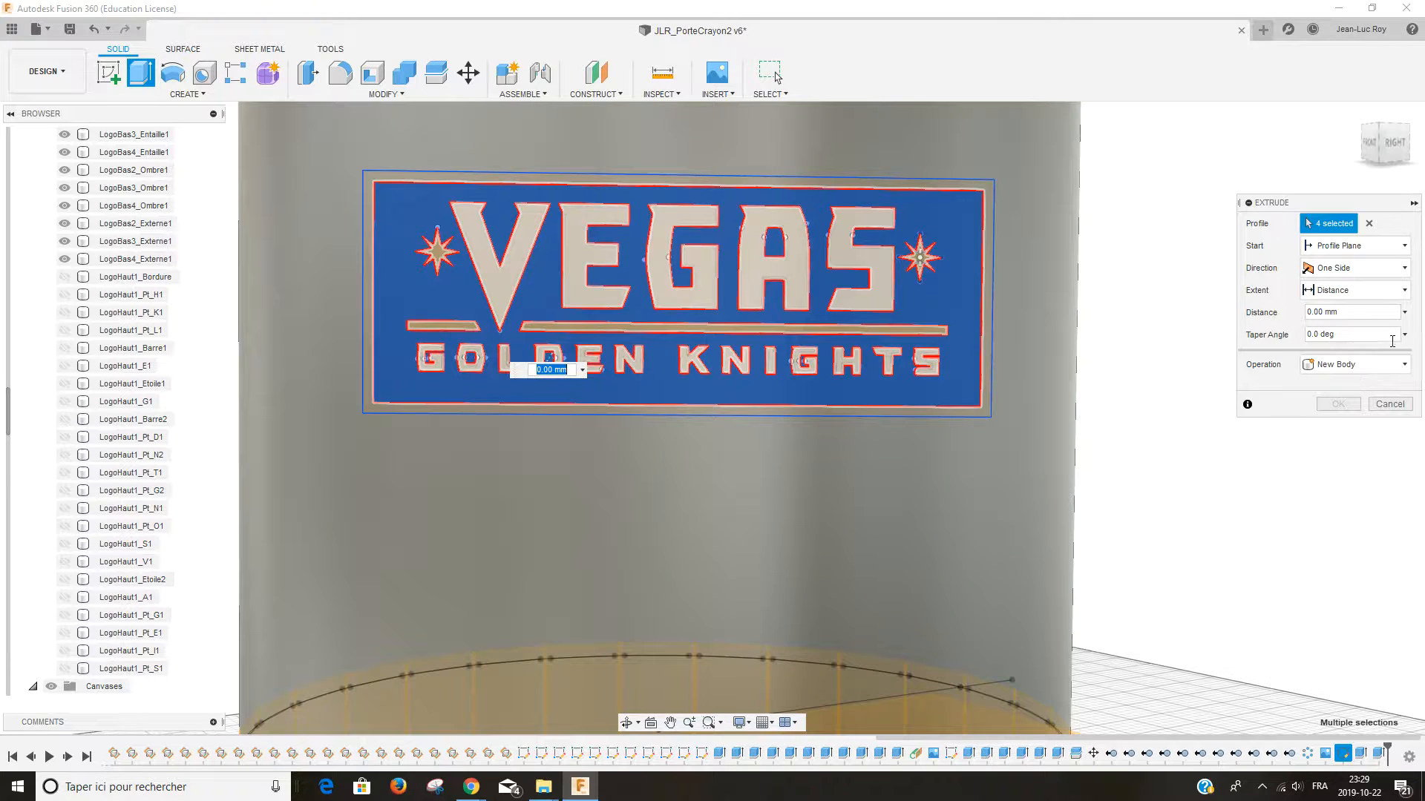
# Step: Set the background extrusion's direction to Two Sides
pyautogui.click(1406, 270)
pyautogui.click(1337, 306)
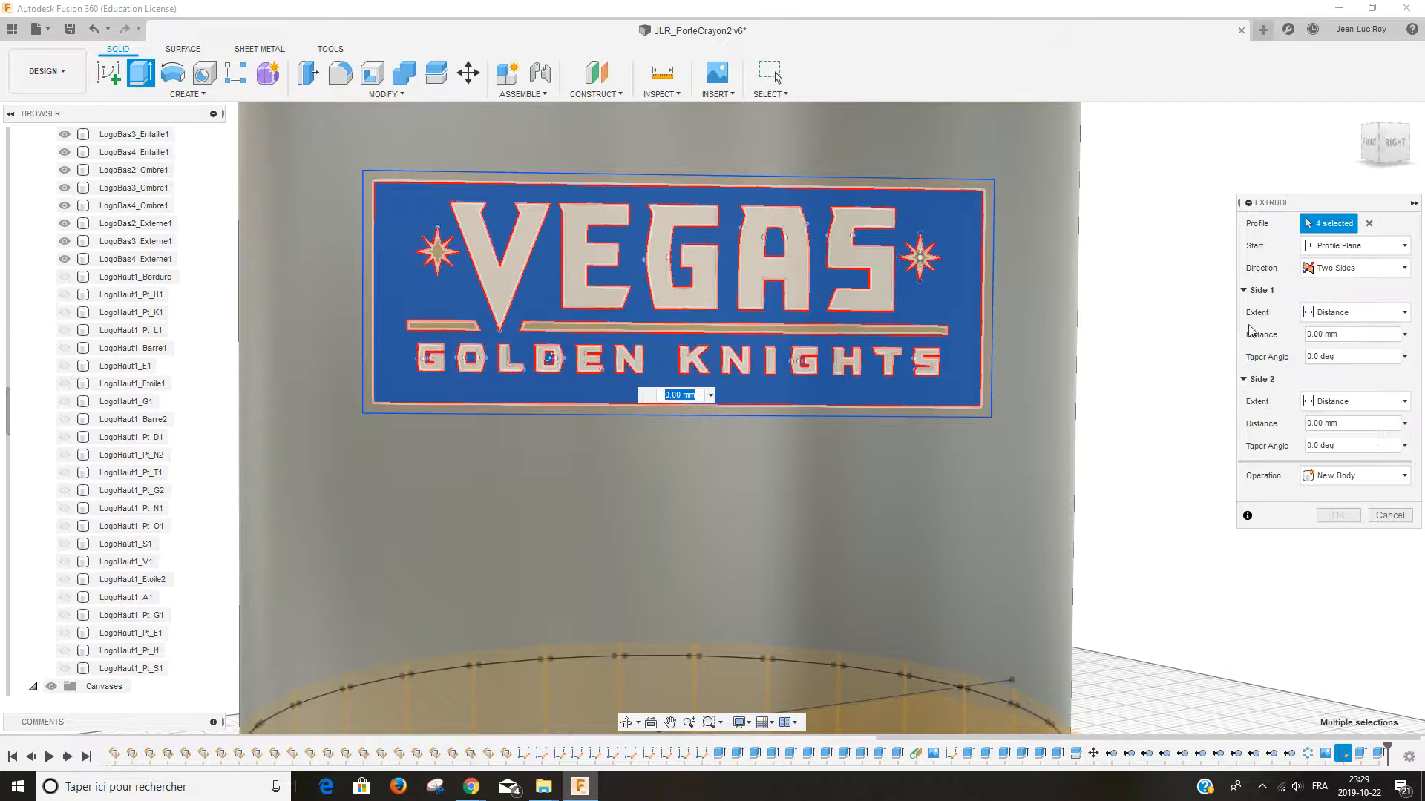
pyautogui.click(626, 724)
pyautogui.moveTo(826, 470); pyautogui.dragTo(498, 325)
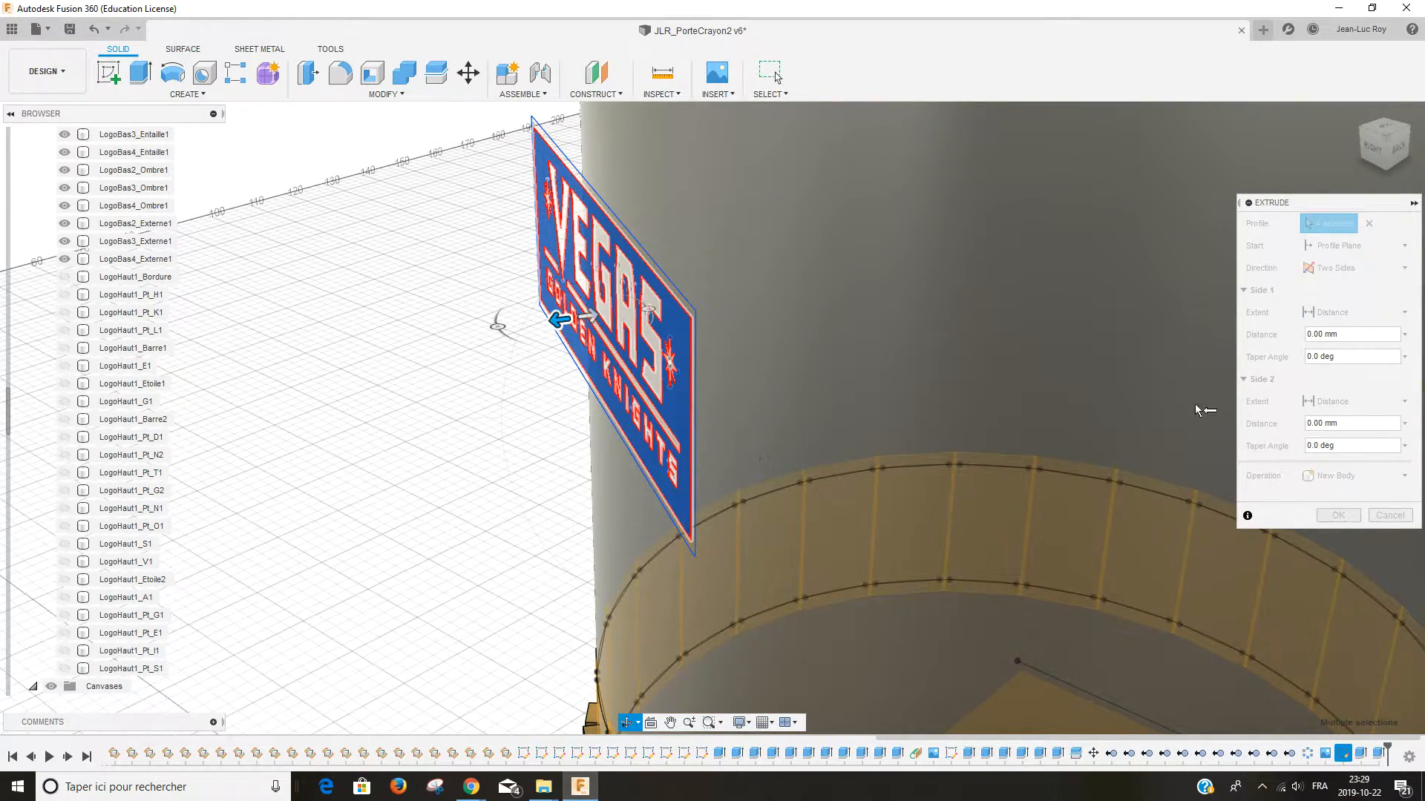
pyautogui.rightClick(533, 393)
pyautogui.click(577, 401)
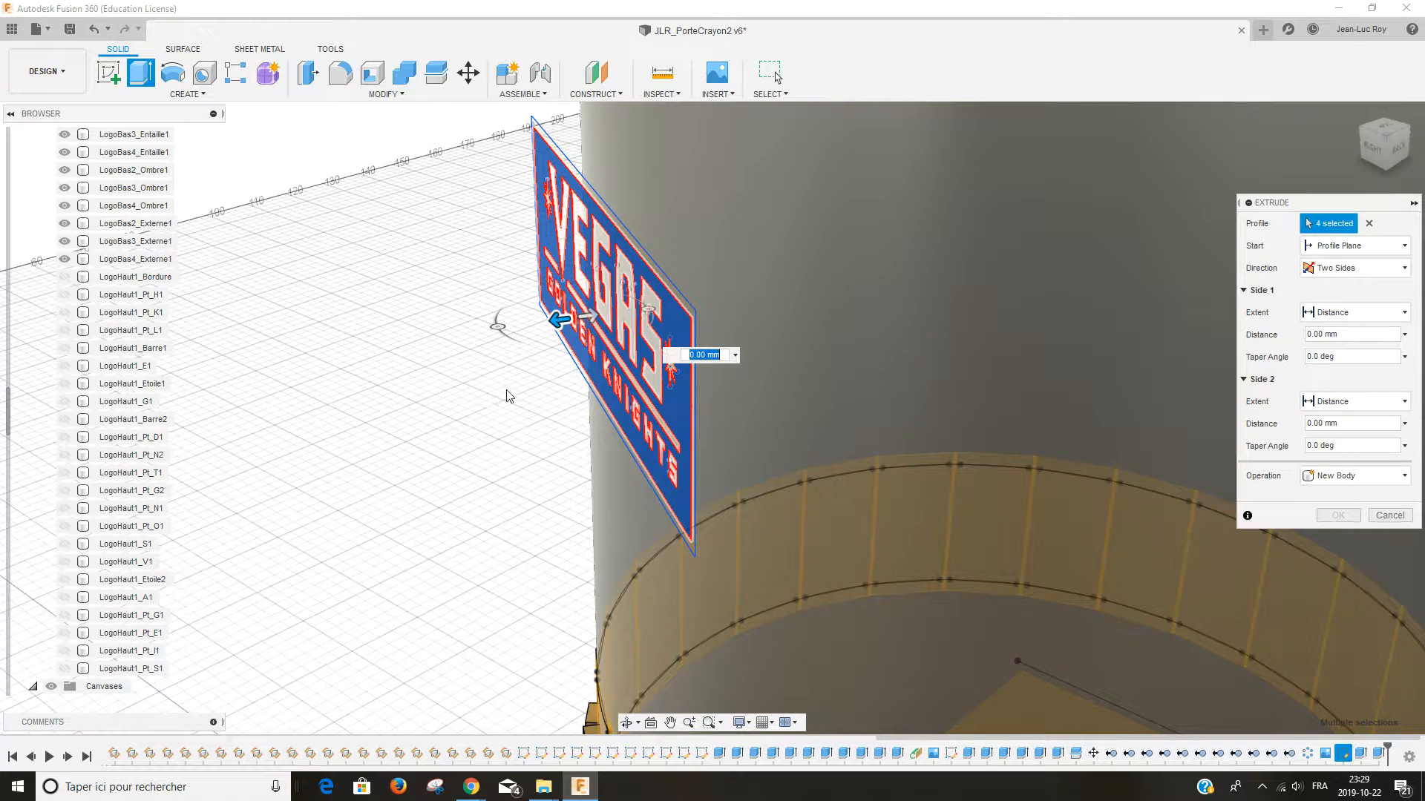
# Step: Show every LogoHaut1 body again, from LogoHaut1_Bordure through LogoHaut1_Pt_S1
pyautogui.click(64, 277)
pyautogui.click(64, 295)
pyautogui.click(65, 313)
pyautogui.click(65, 330)
pyautogui.click(65, 348)
pyautogui.click(64, 366)
pyautogui.click(65, 384)
pyautogui.click(64, 401)
pyautogui.click(65, 419)
pyautogui.click(65, 437)
pyautogui.click(65, 455)
pyautogui.click(64, 473)
pyautogui.click(65, 490)
pyautogui.click(65, 508)
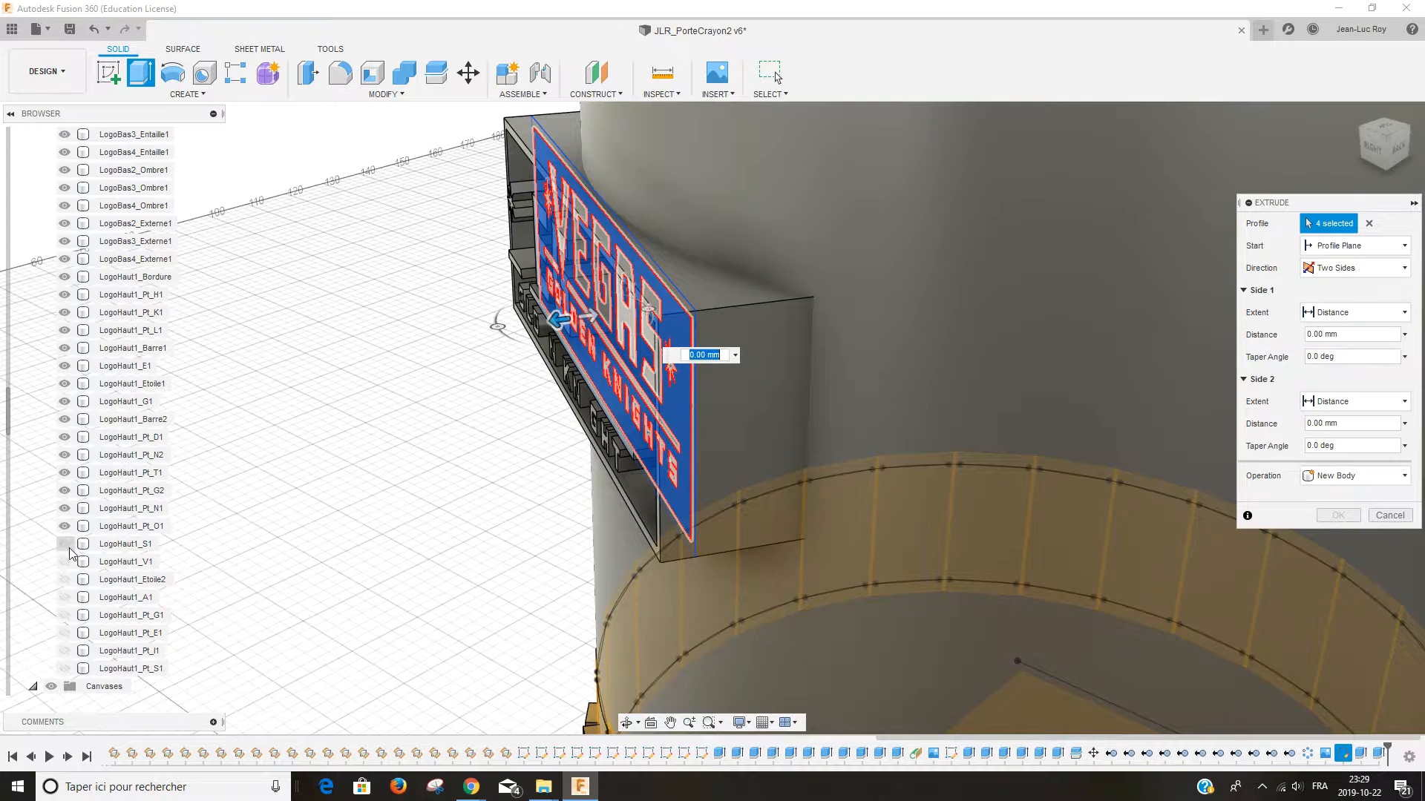
pyautogui.click(65, 545)
pyautogui.click(65, 562)
pyautogui.click(65, 580)
pyautogui.click(64, 598)
pyautogui.click(65, 615)
pyautogui.click(65, 651)
pyautogui.click(64, 668)
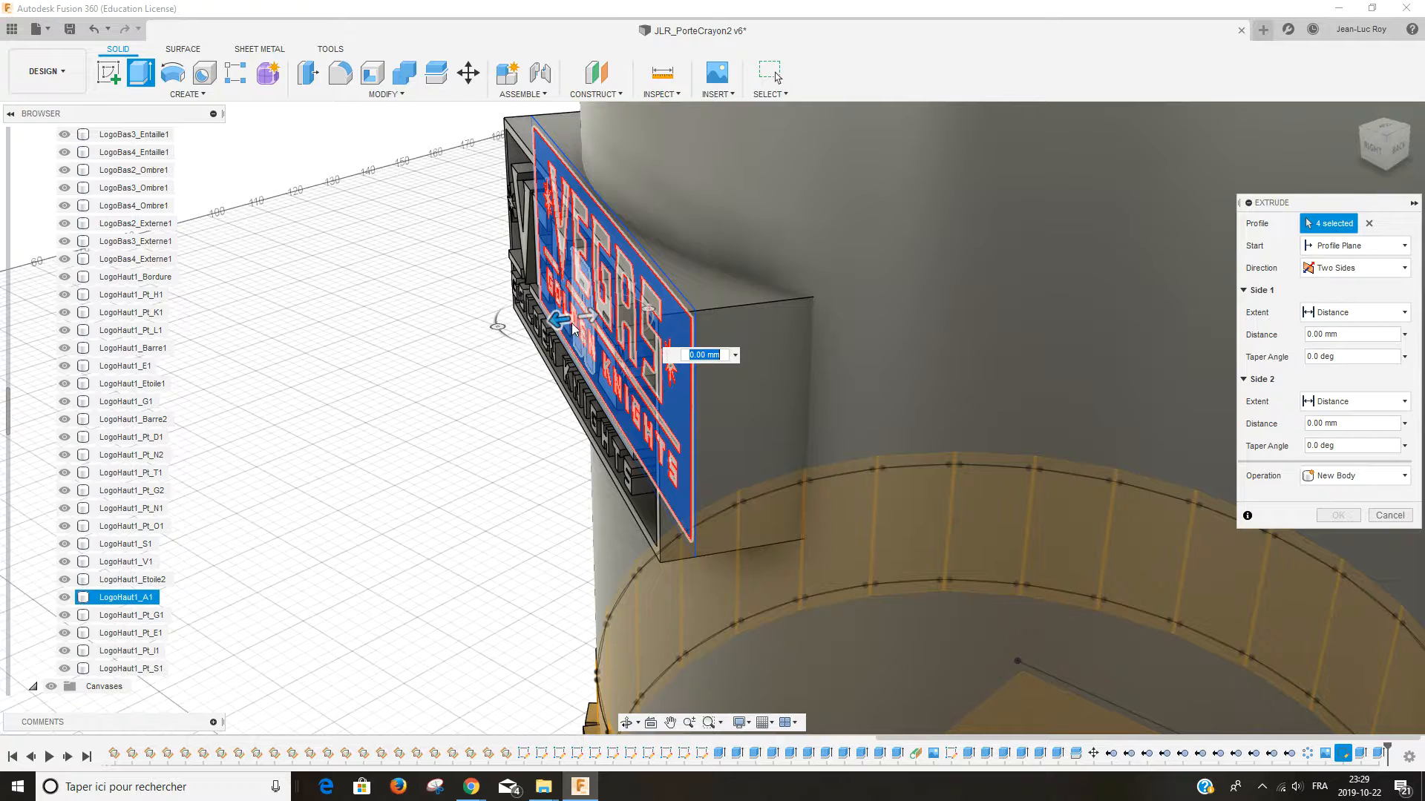
# Step: Pull side 1 of the background extrusion outward to 3 mm and set the operation to New Body
pyautogui.moveTo(561, 317); pyautogui.dragTo(525, 321)
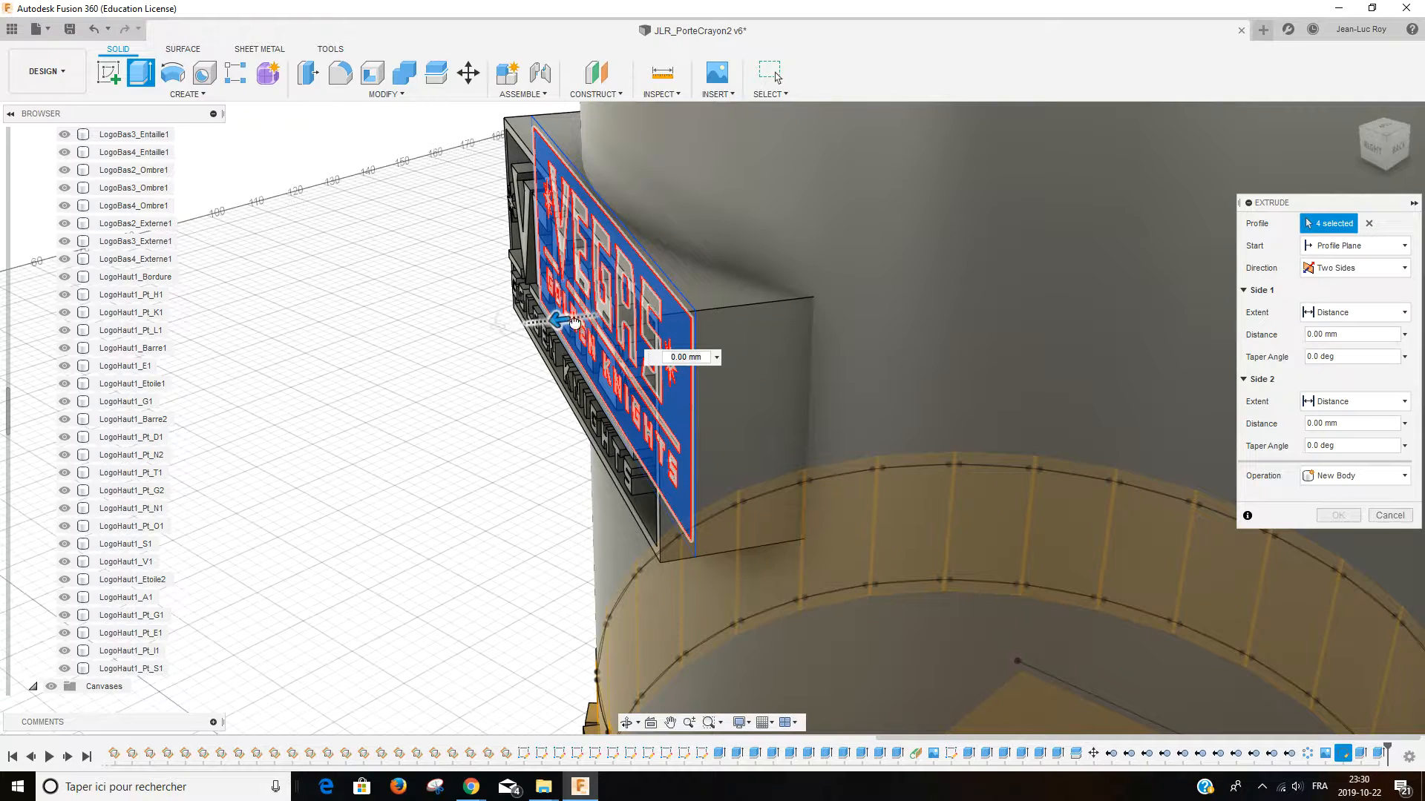
pyautogui.moveTo(627, 352); pyautogui.dragTo(568, 339)
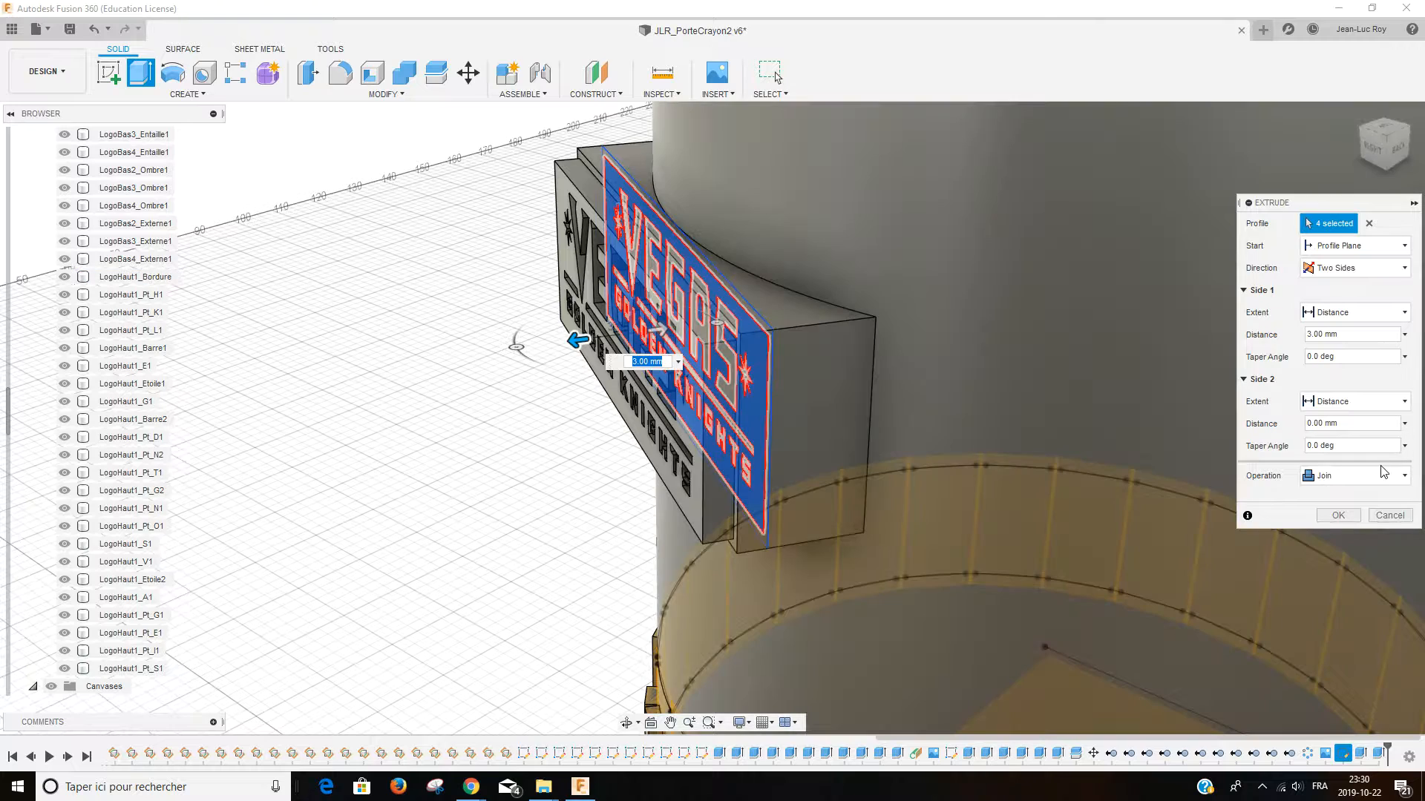
pyautogui.click(1377, 482)
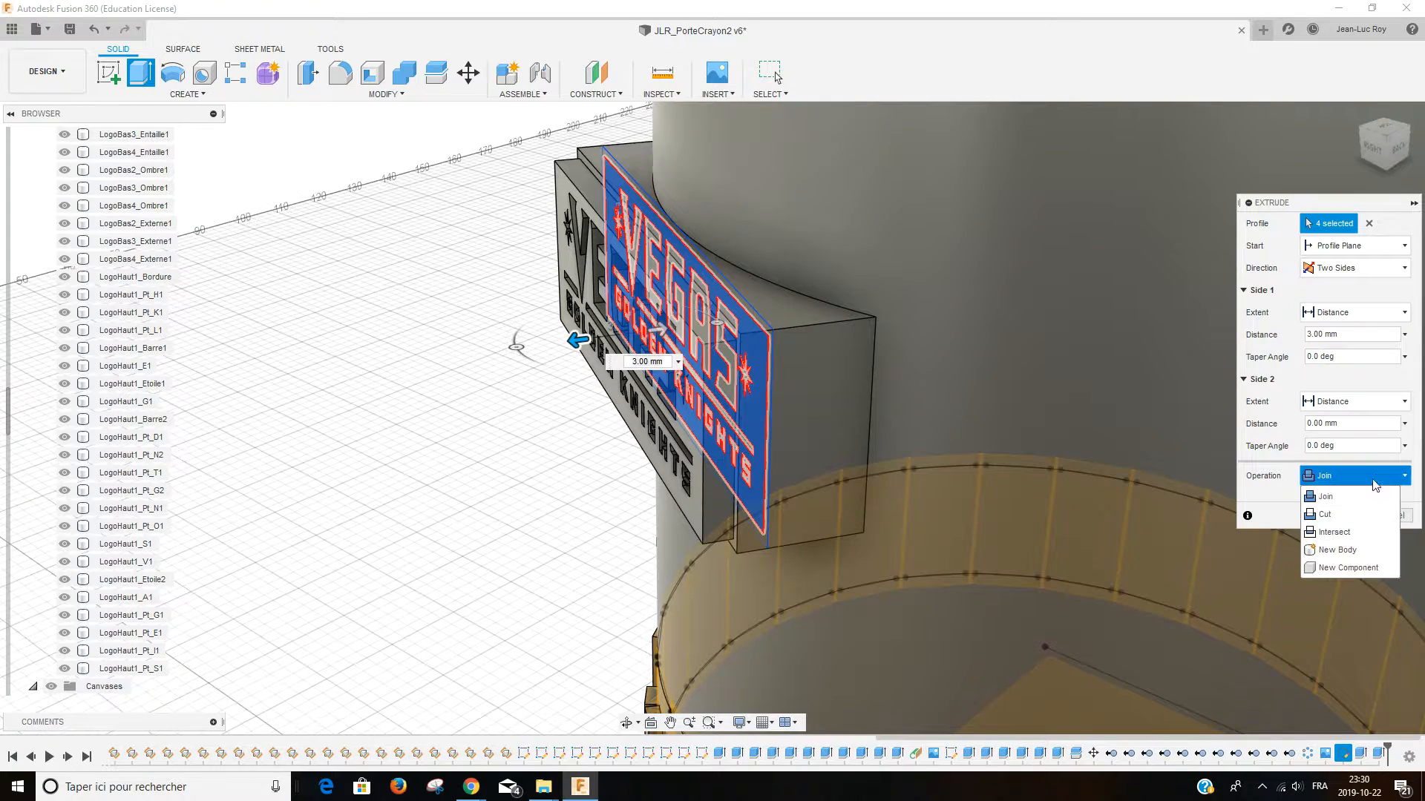
pyautogui.click(1338, 550)
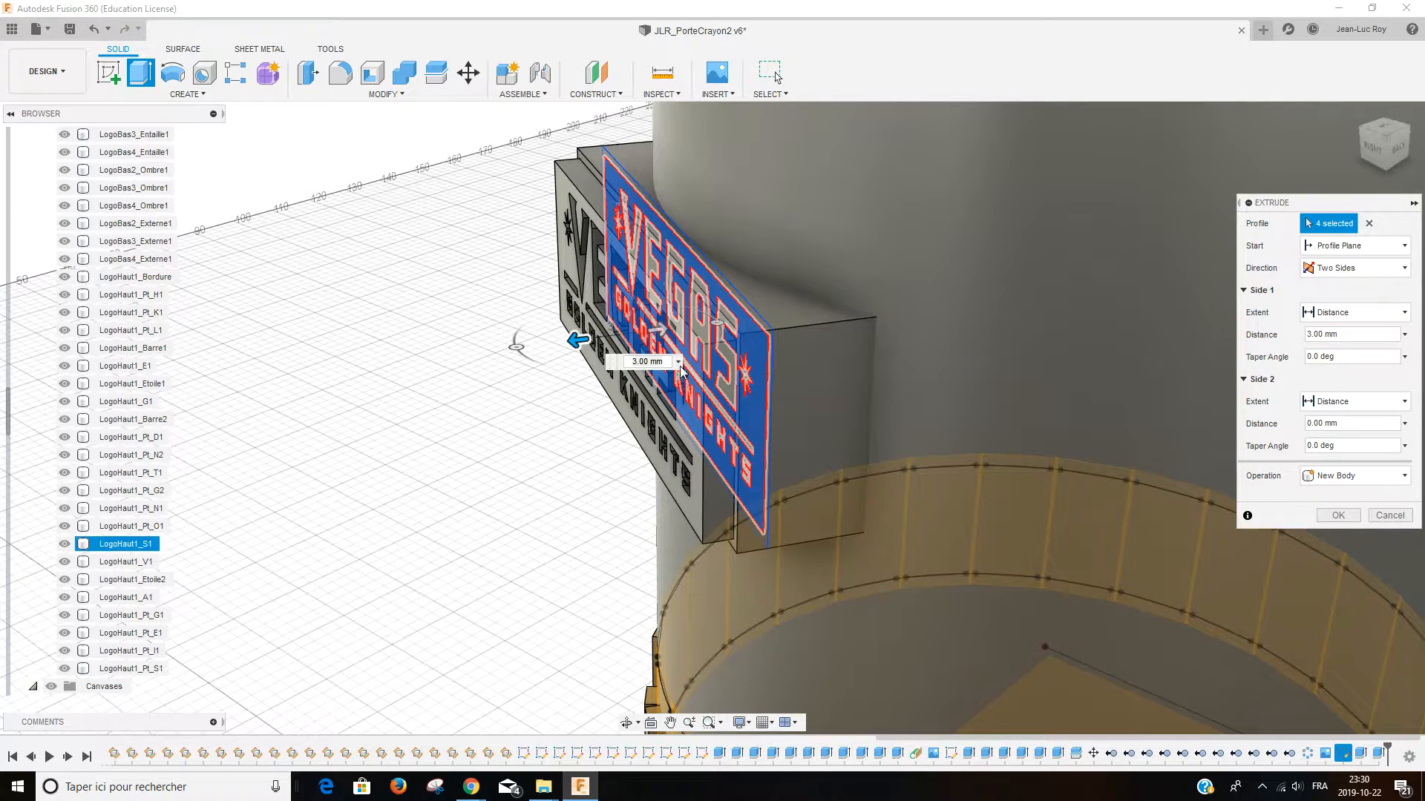
# Step: Extend side 2 into the holder by 8 mm, set side 1 to 1 mm, and complete the background extrusion
pyautogui.moveTo(657, 325); pyautogui.dragTo(777, 315)
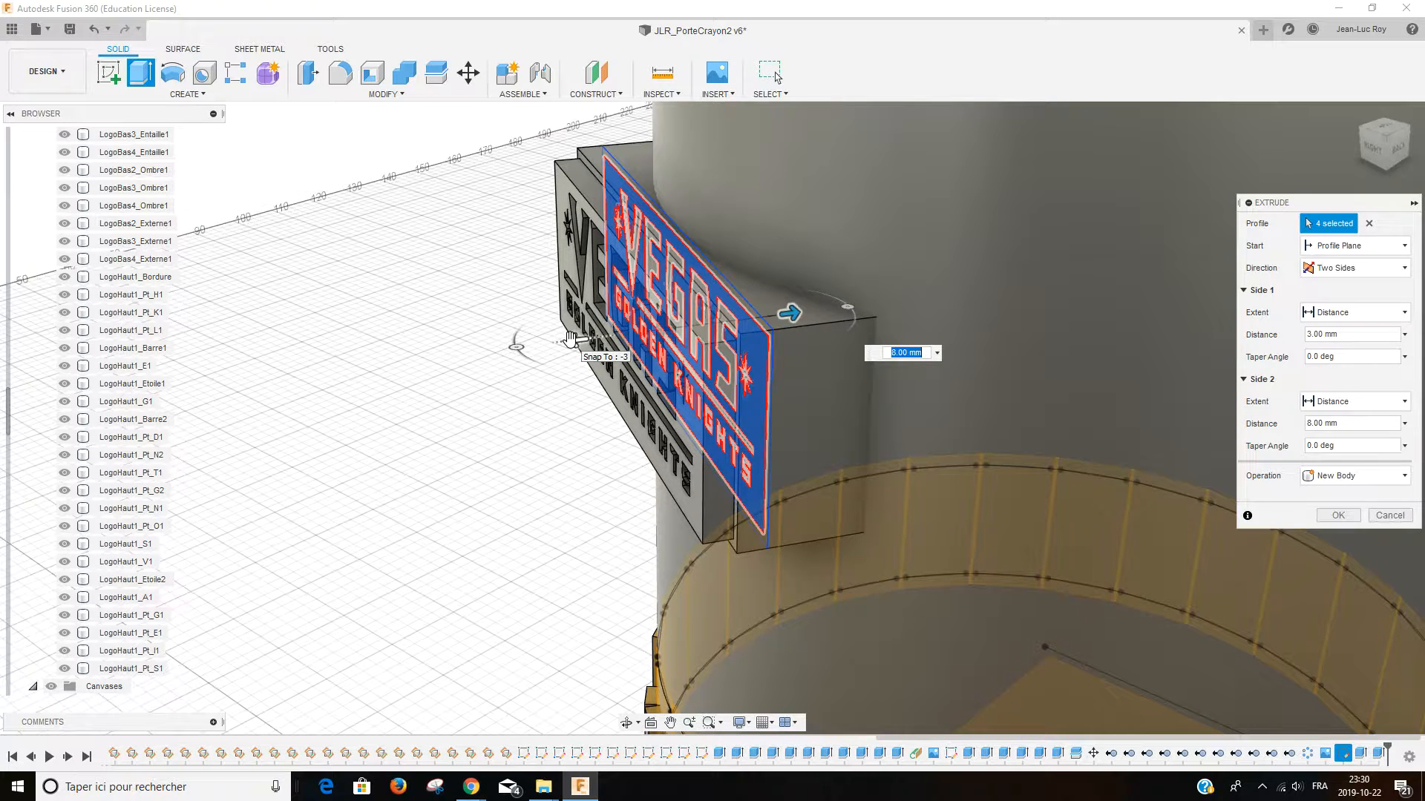
pyautogui.click(1408, 337)
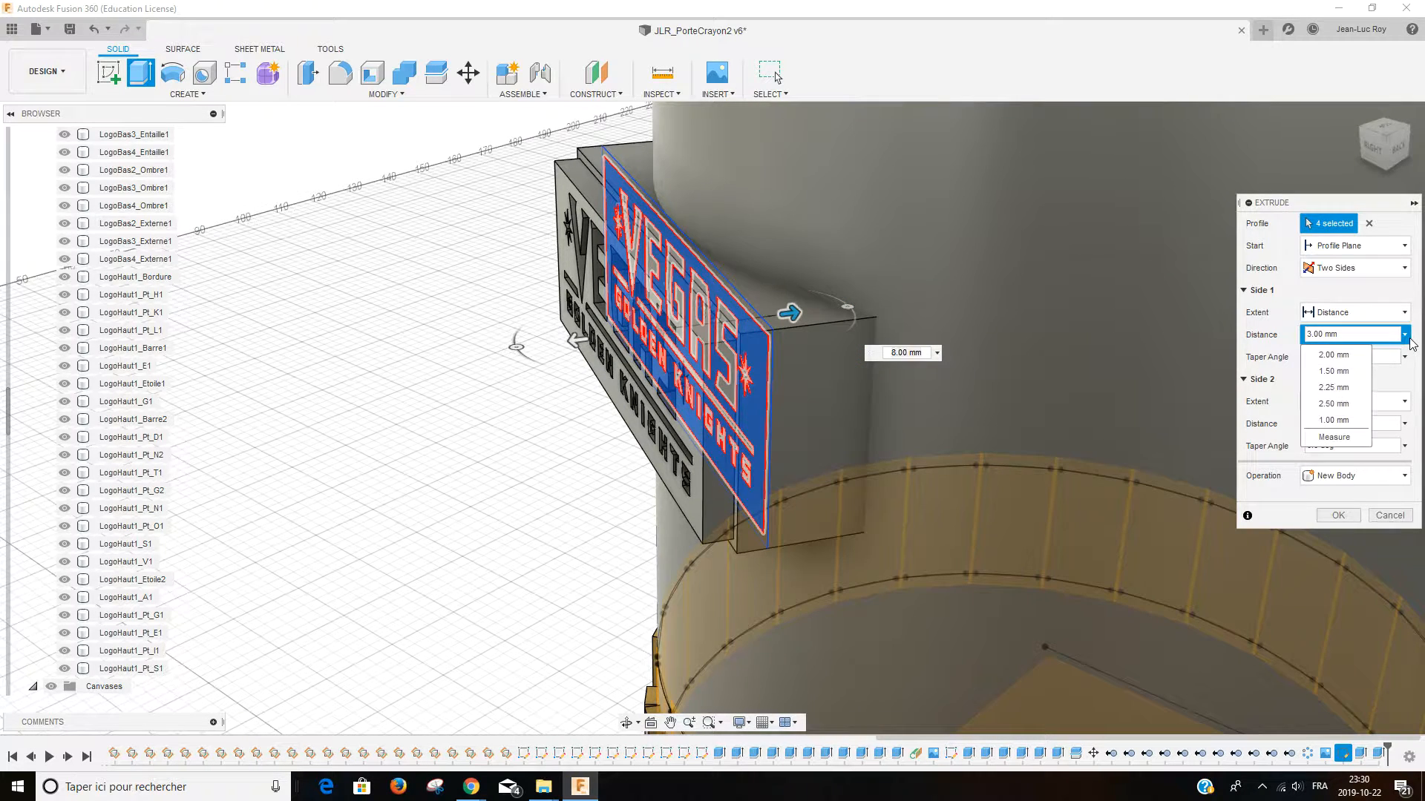
pyautogui.click(1340, 375)
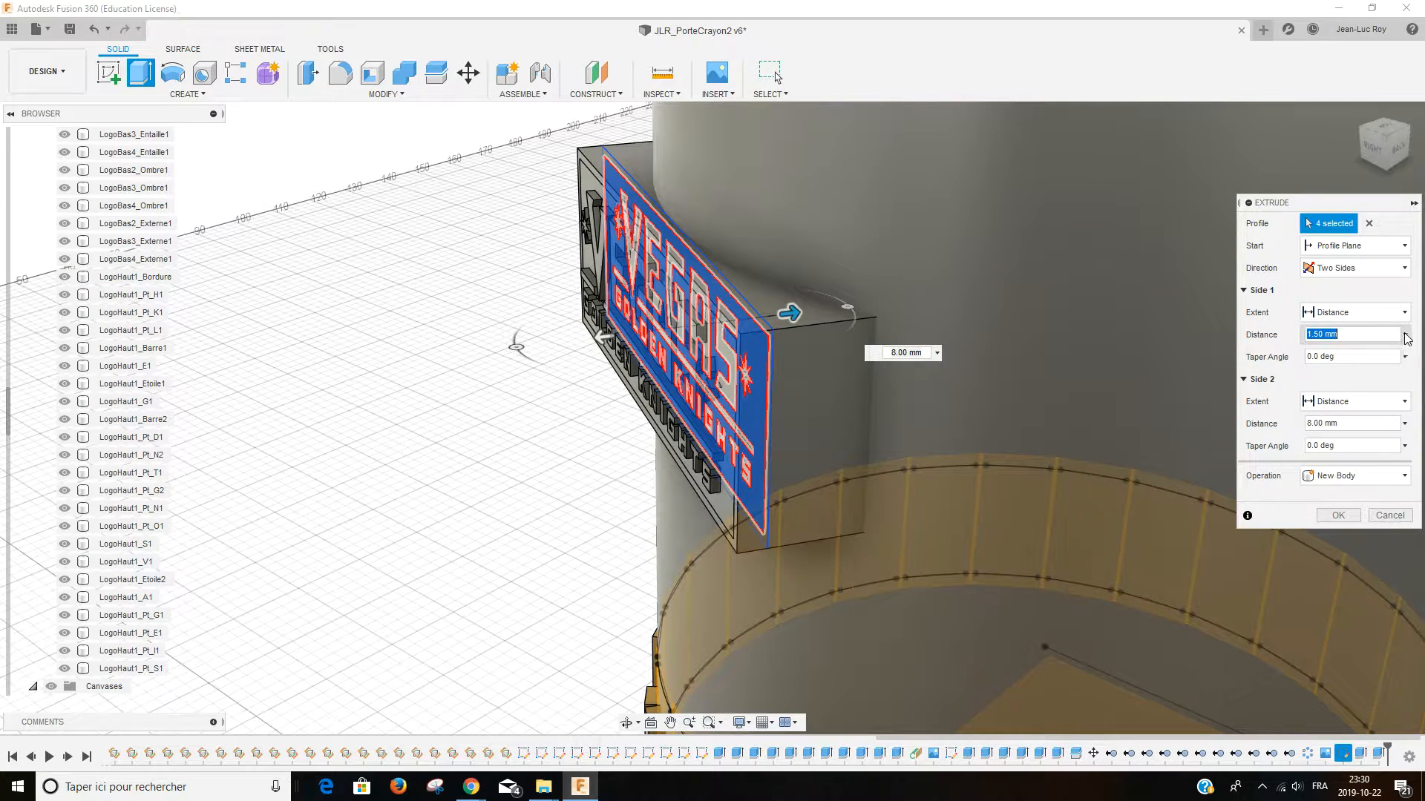
pyautogui.click(1405, 335)
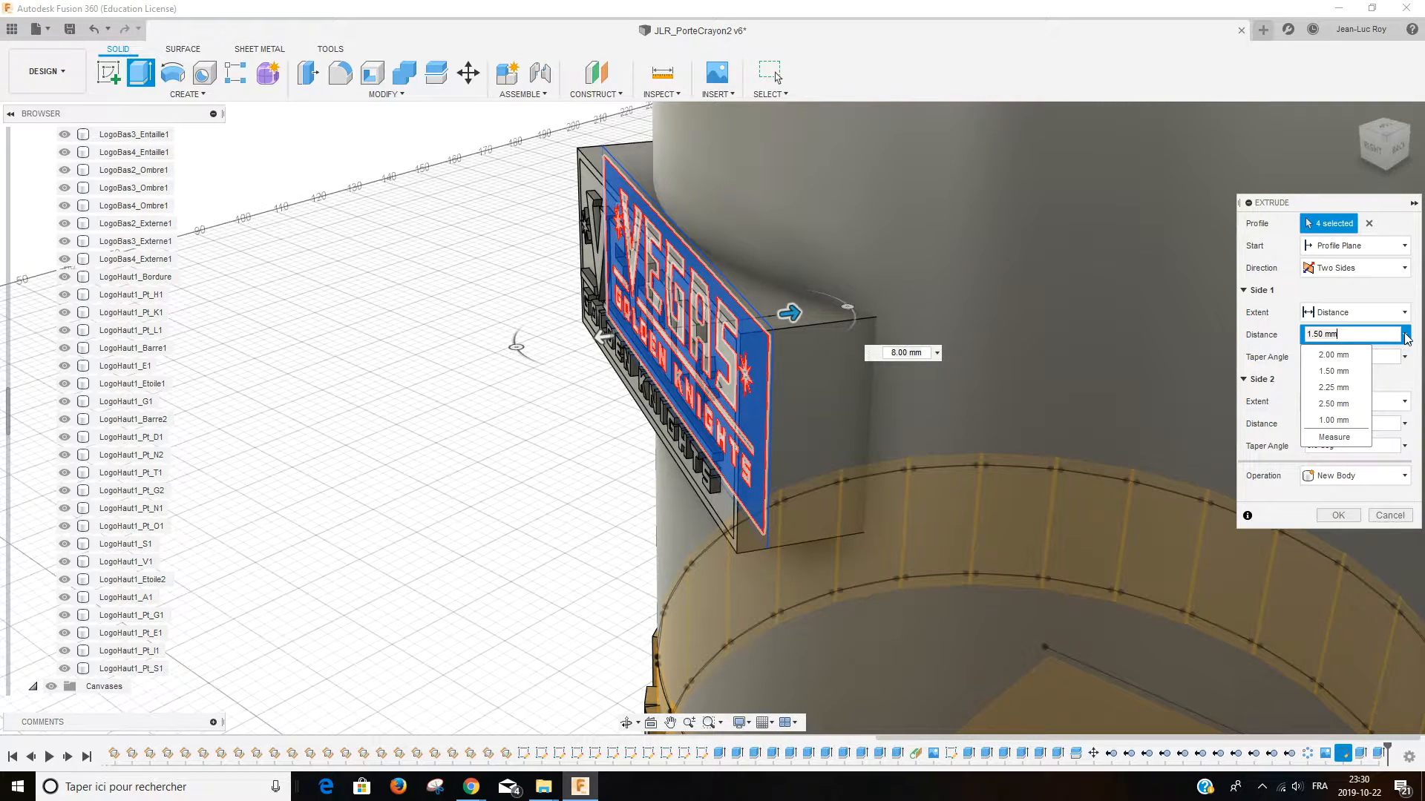
pyautogui.click(1333, 420)
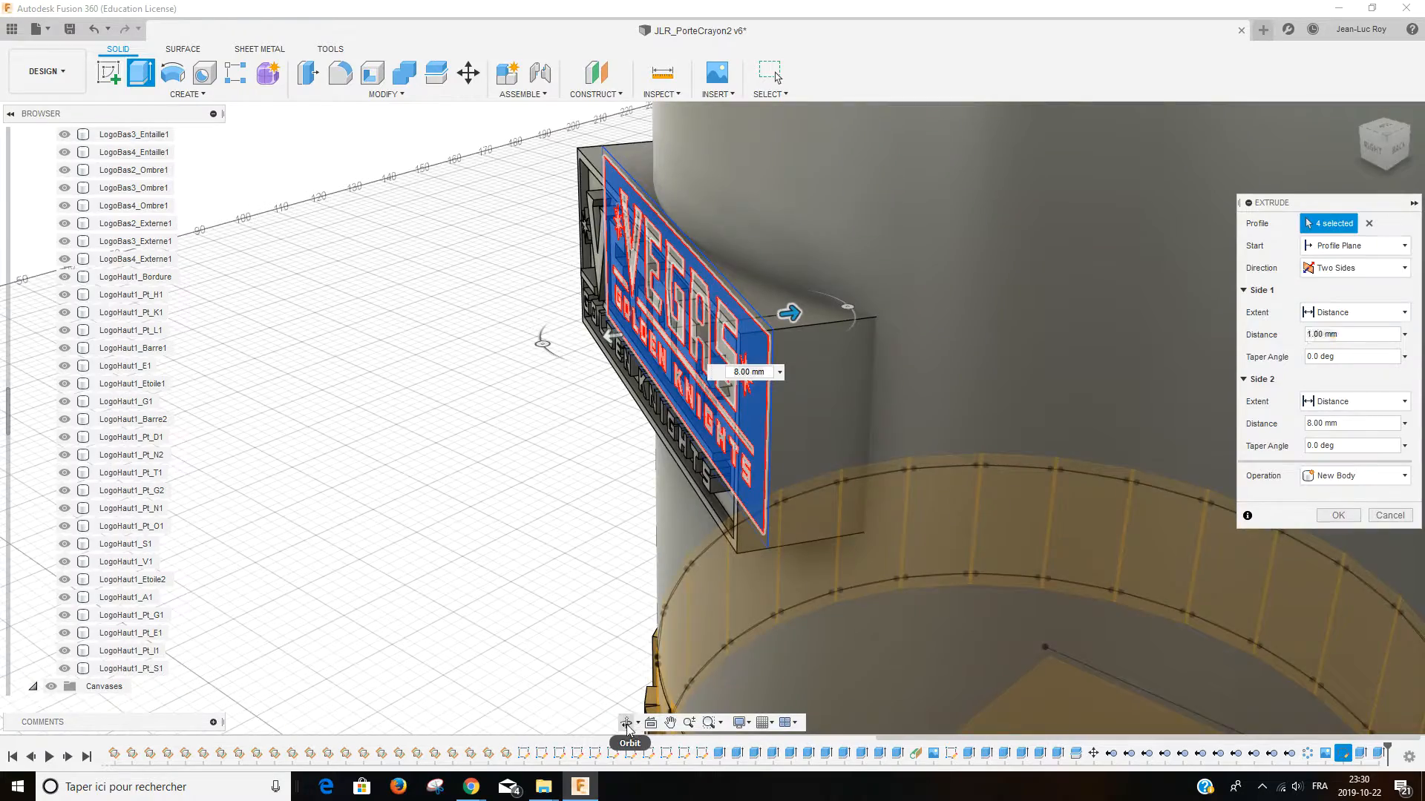
pyautogui.click(626, 723)
pyautogui.moveTo(691, 564); pyautogui.dragTo(705, 260)
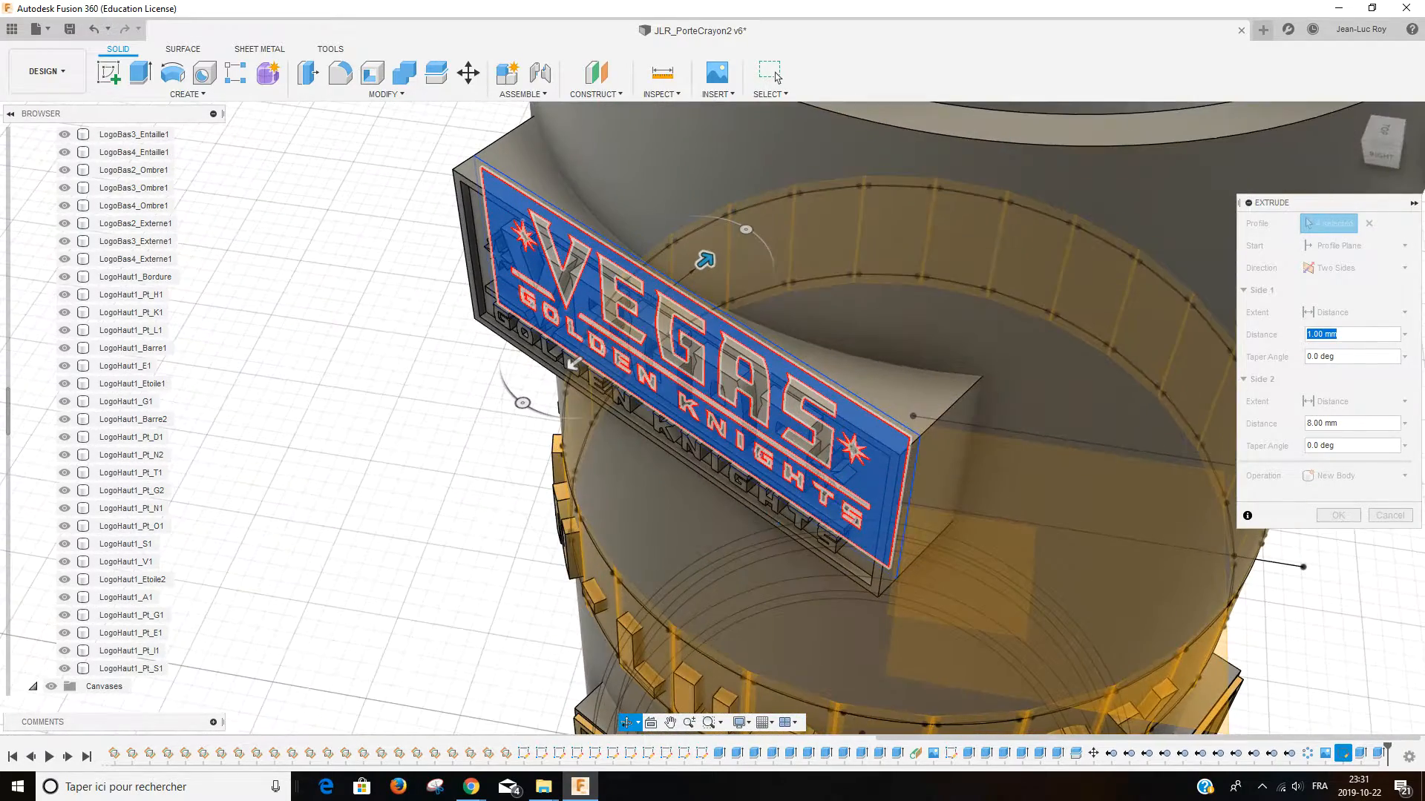
pyautogui.rightClick(484, 514)
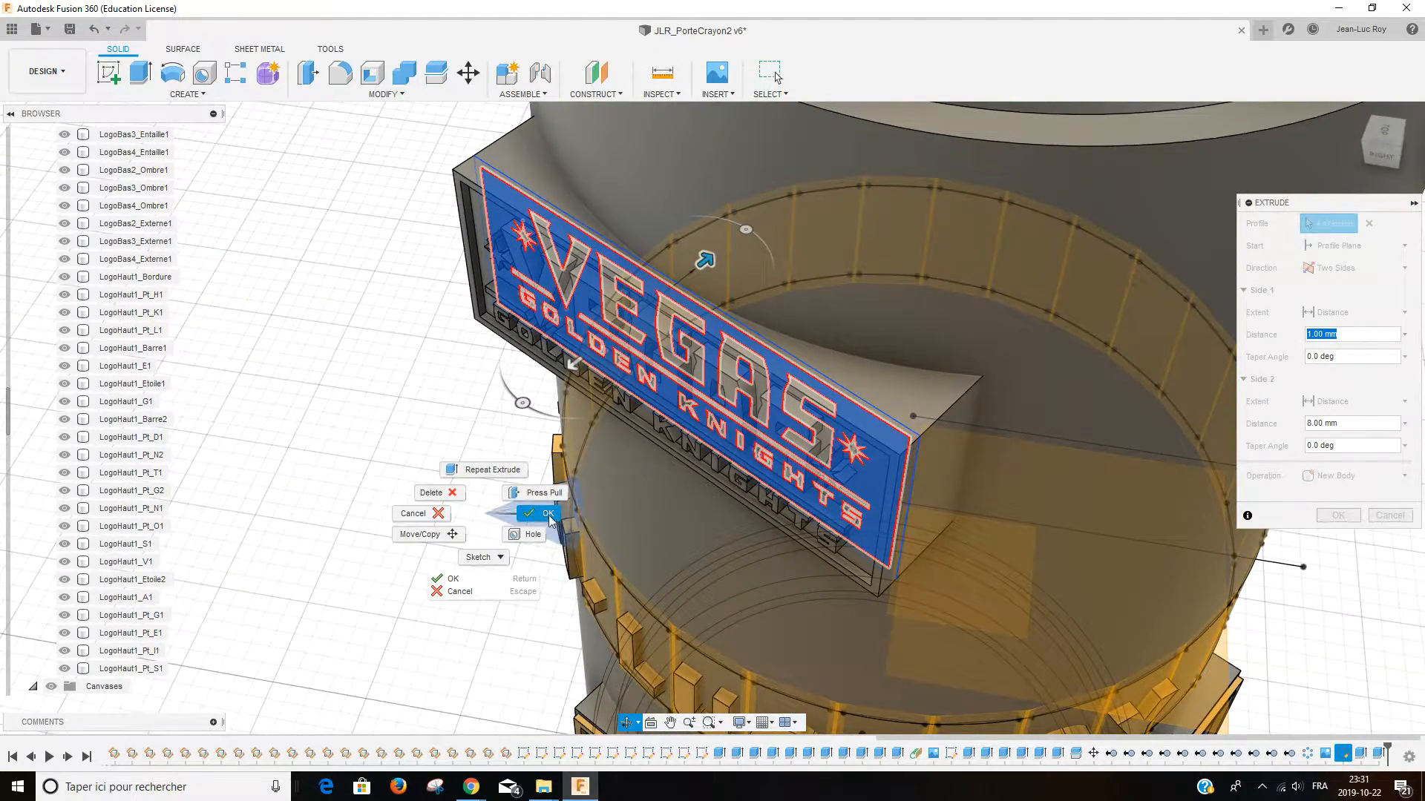
pyautogui.click(531, 513)
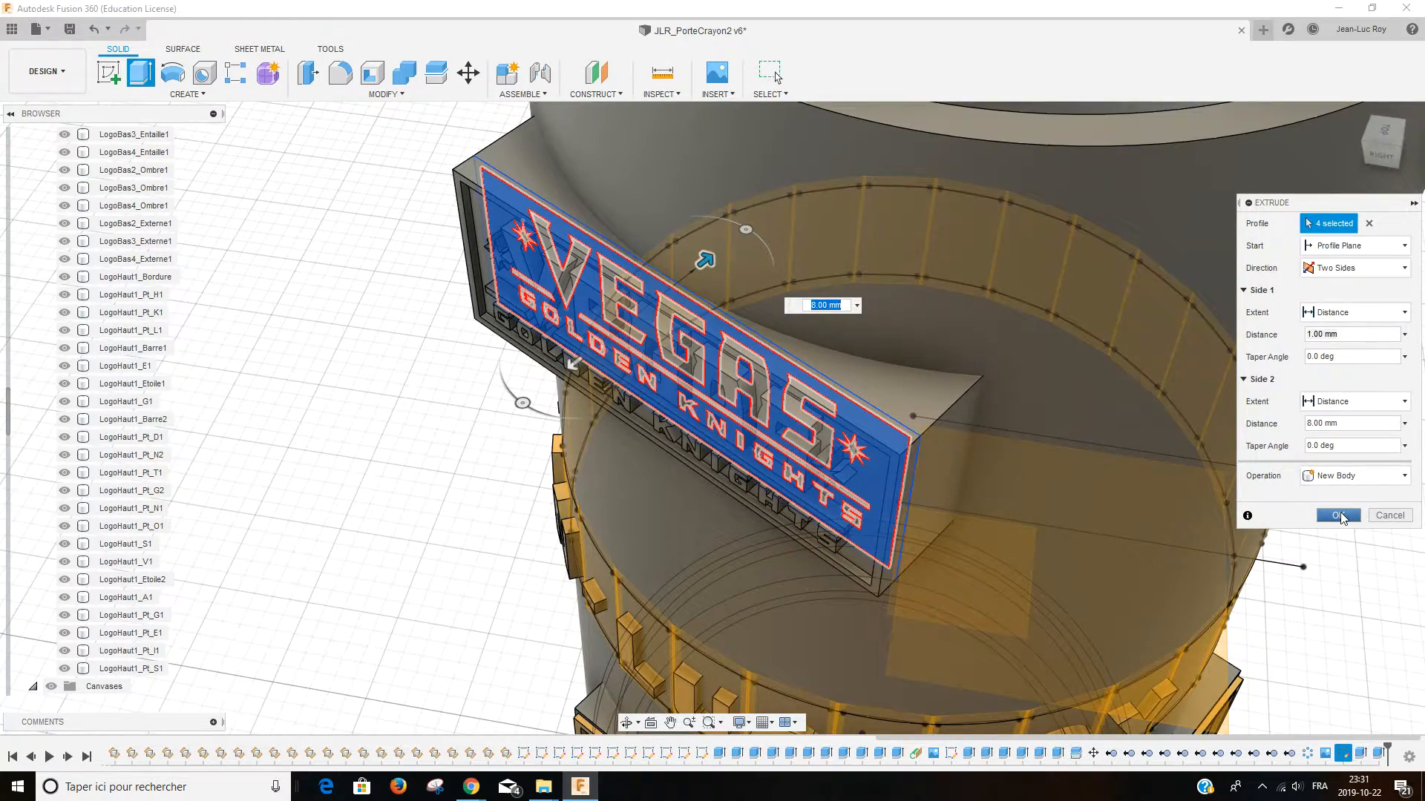
pyautogui.click(1338, 515)
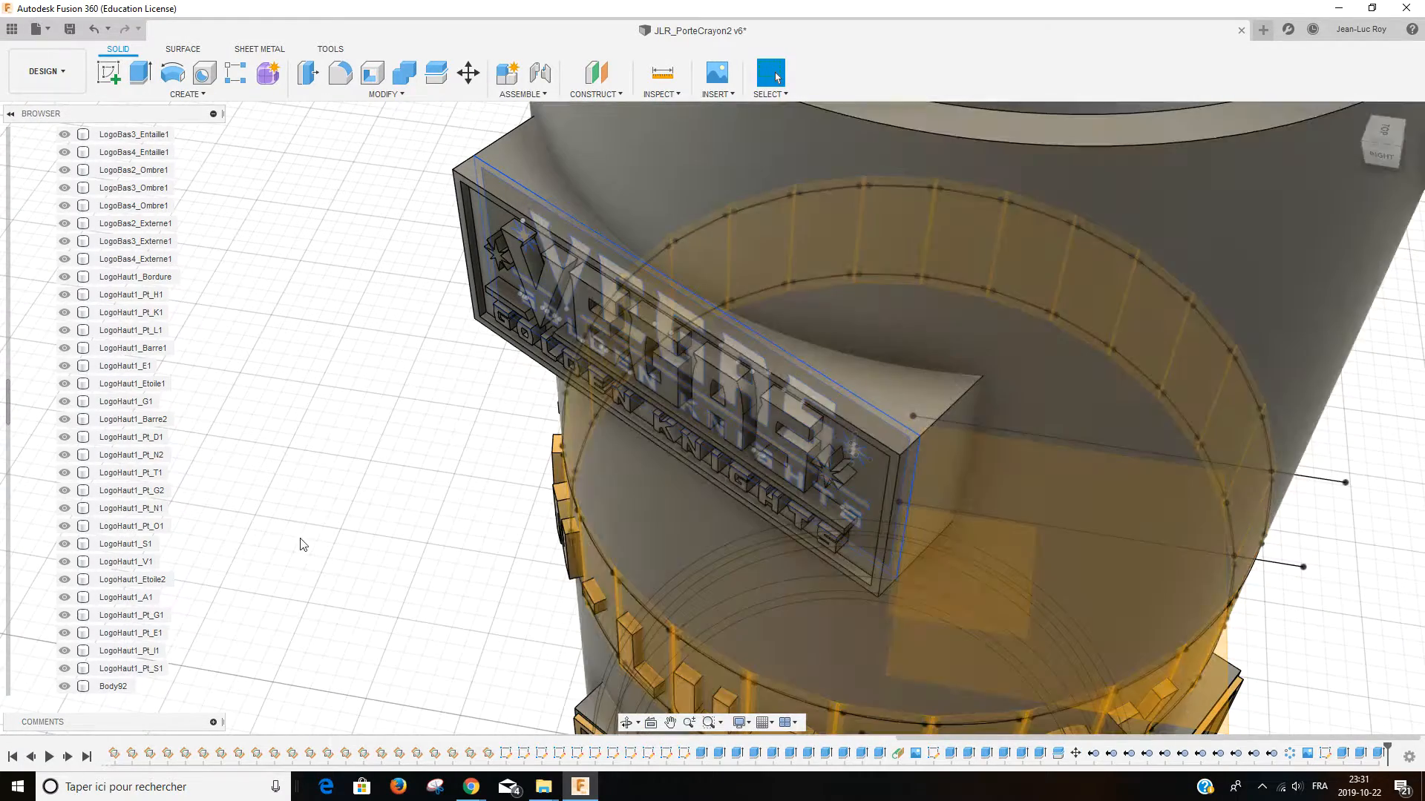
# Step: Hide the VegasGoldenKnights1 canvas and all sketches
pyautogui.scroll(-5, 100, 677)
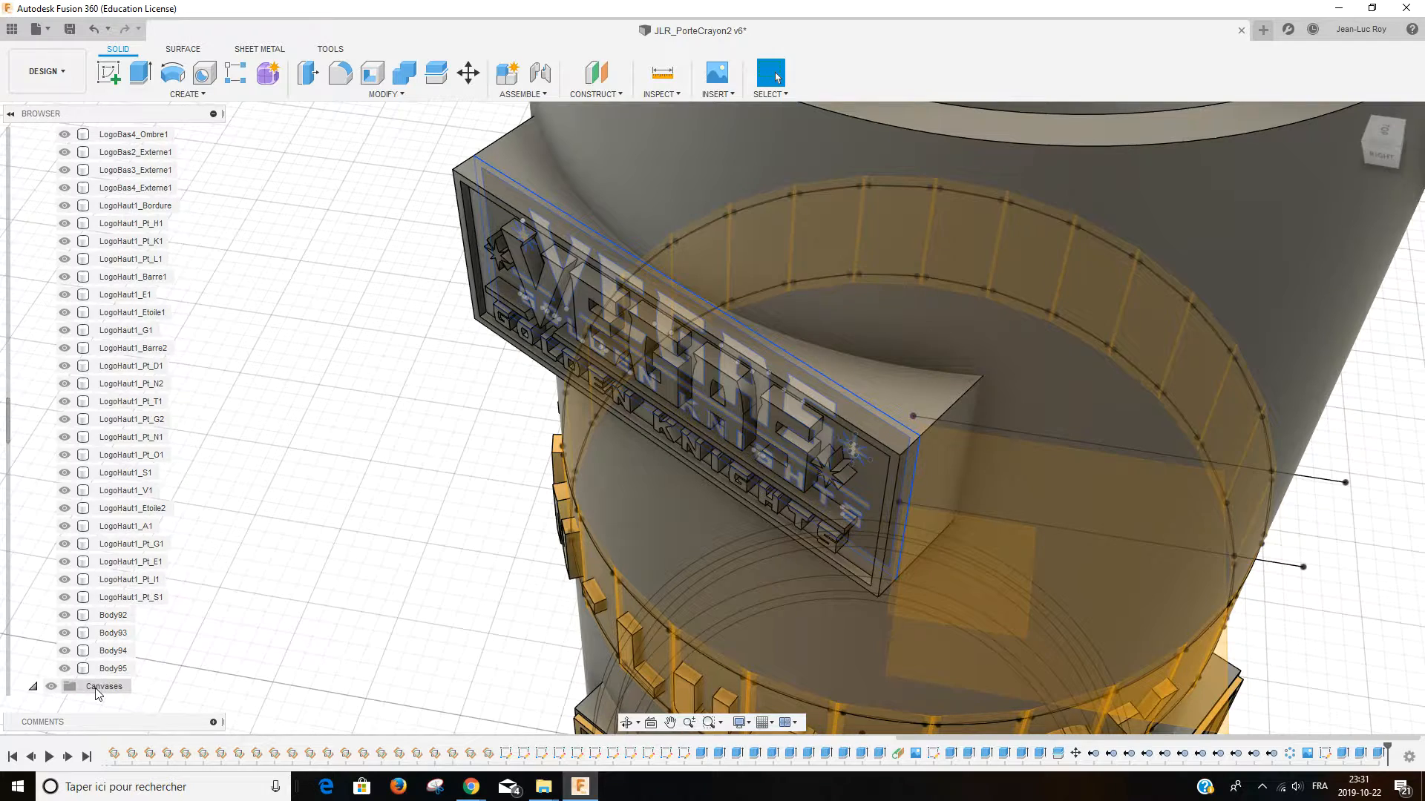
pyautogui.click(65, 669)
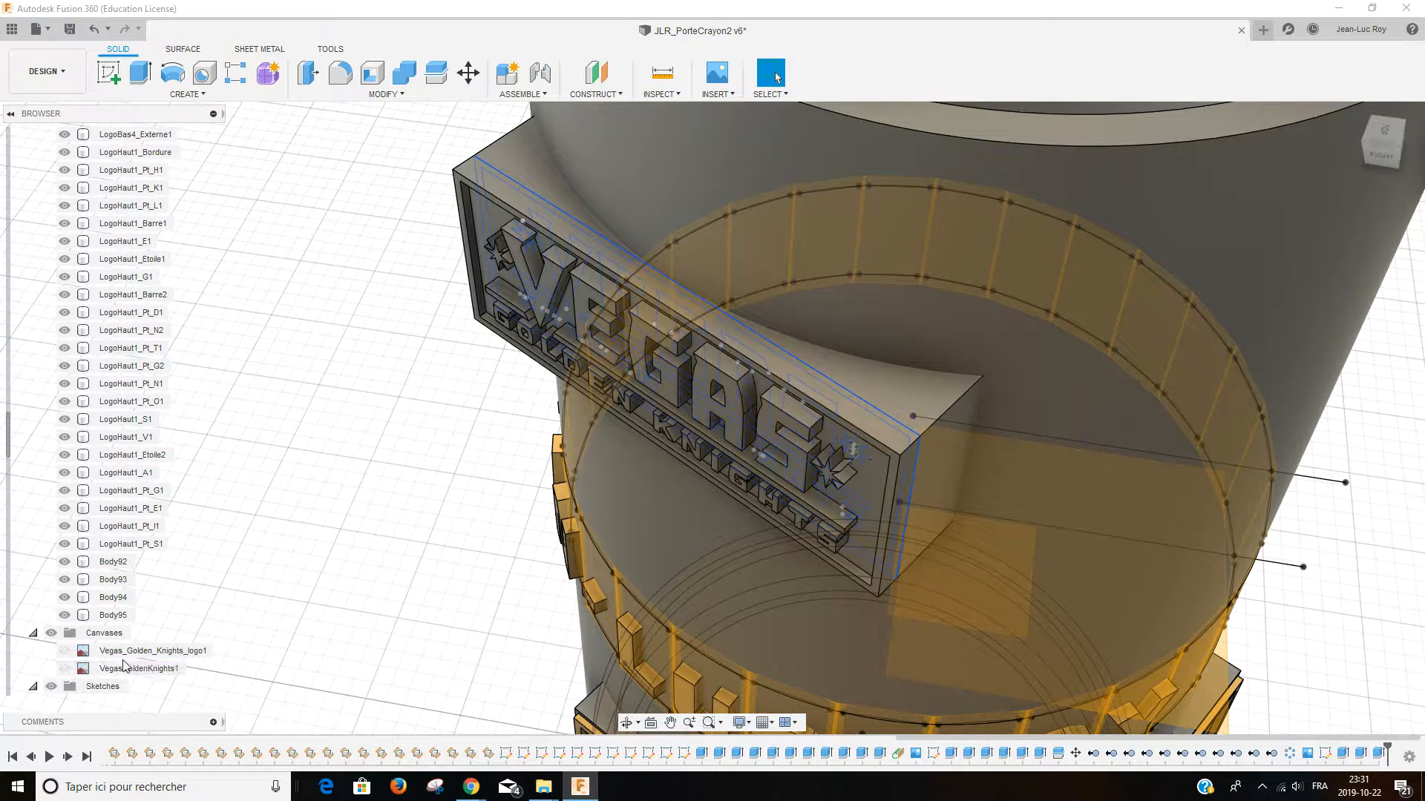
pyautogui.scroll(-1, 52, 681)
pyautogui.click(51, 668)
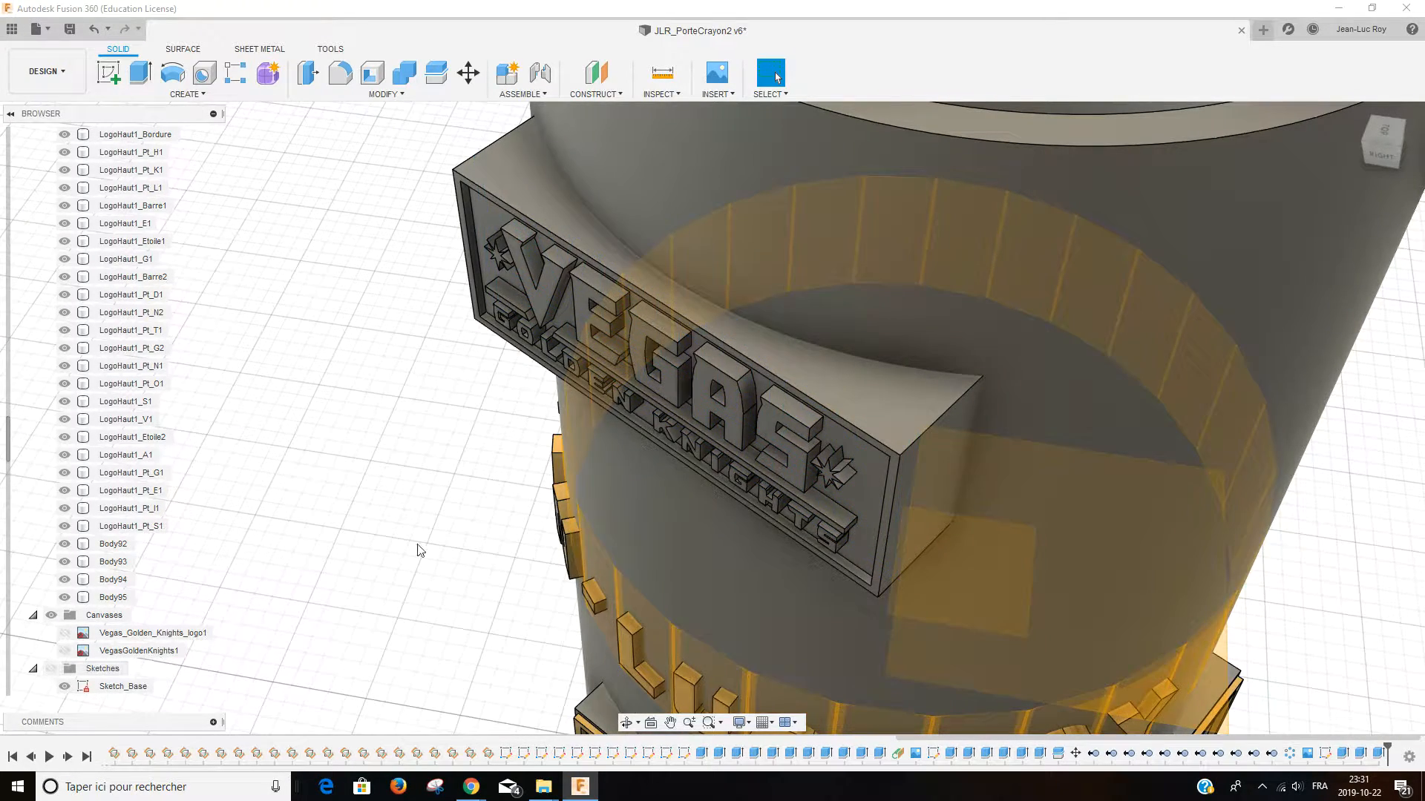
# Step: Rename the large background body behind the lettering as LogoHaut1_Fond1 and copy that name
pyautogui.click(627, 723)
pyautogui.moveTo(667, 605)
pyautogui.mouseDown()
pyautogui.moveTo(741, 541)
pyautogui.moveTo(738, 477)
pyautogui.moveTo(770, 467)
pyautogui.moveTo(825, 488)
pyautogui.moveTo(875, 541)
pyautogui.moveTo(848, 574)
pyautogui.moveTo(722, 409)
pyautogui.moveTo(652, 466)
pyautogui.moveTo(693, 500)
pyautogui.moveTo(669, 555)
pyautogui.moveTo(728, 436)
pyautogui.moveTo(728, 394)
pyautogui.moveTo(632, 519)
pyautogui.moveTo(656, 550)
pyautogui.moveTo(766, 483)
pyautogui.moveTo(779, 508)
pyautogui.moveTo(758, 517)
pyautogui.mouseUp()
pyautogui.press('Escape')
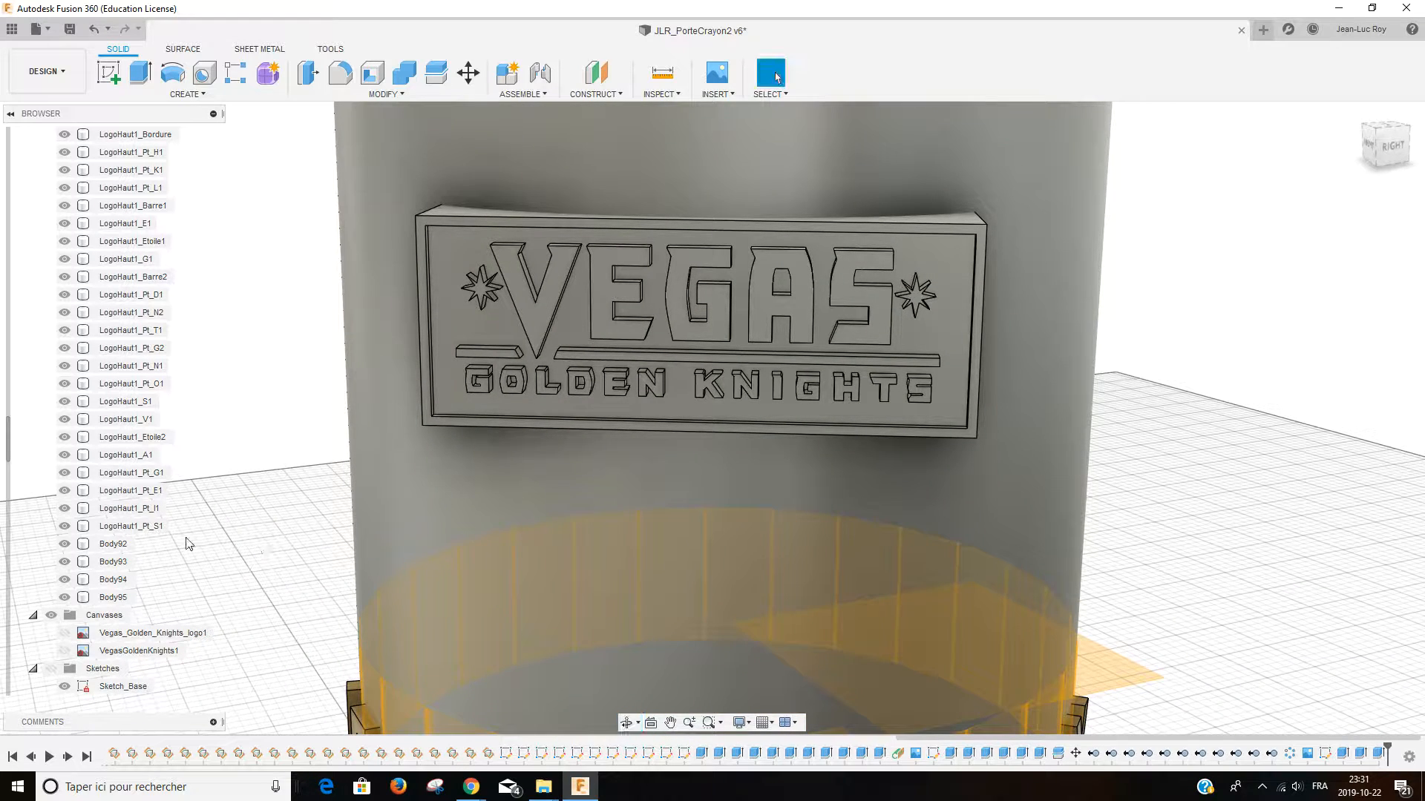
pyautogui.click(113, 546)
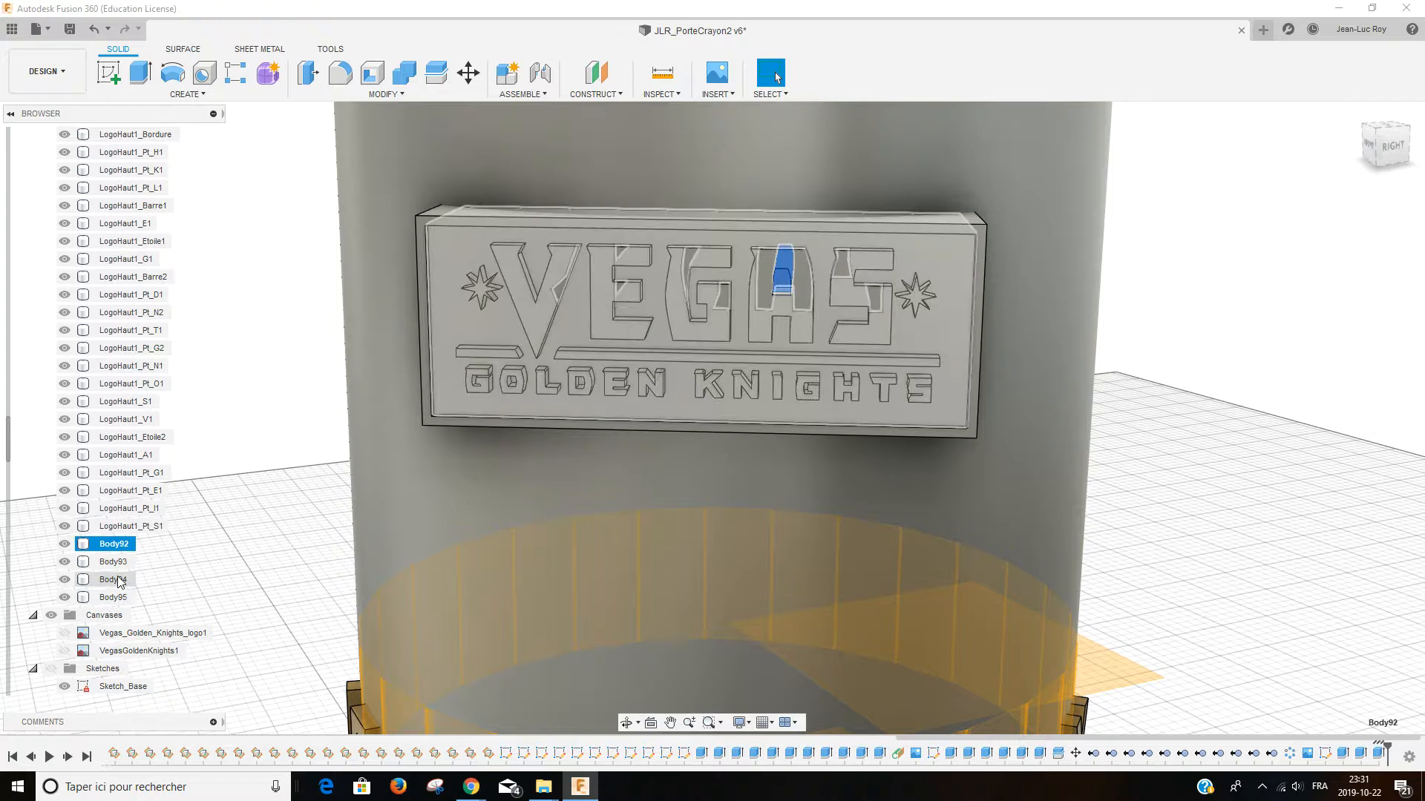
pyautogui.click(119, 581)
pyautogui.doubleClick(119, 580)
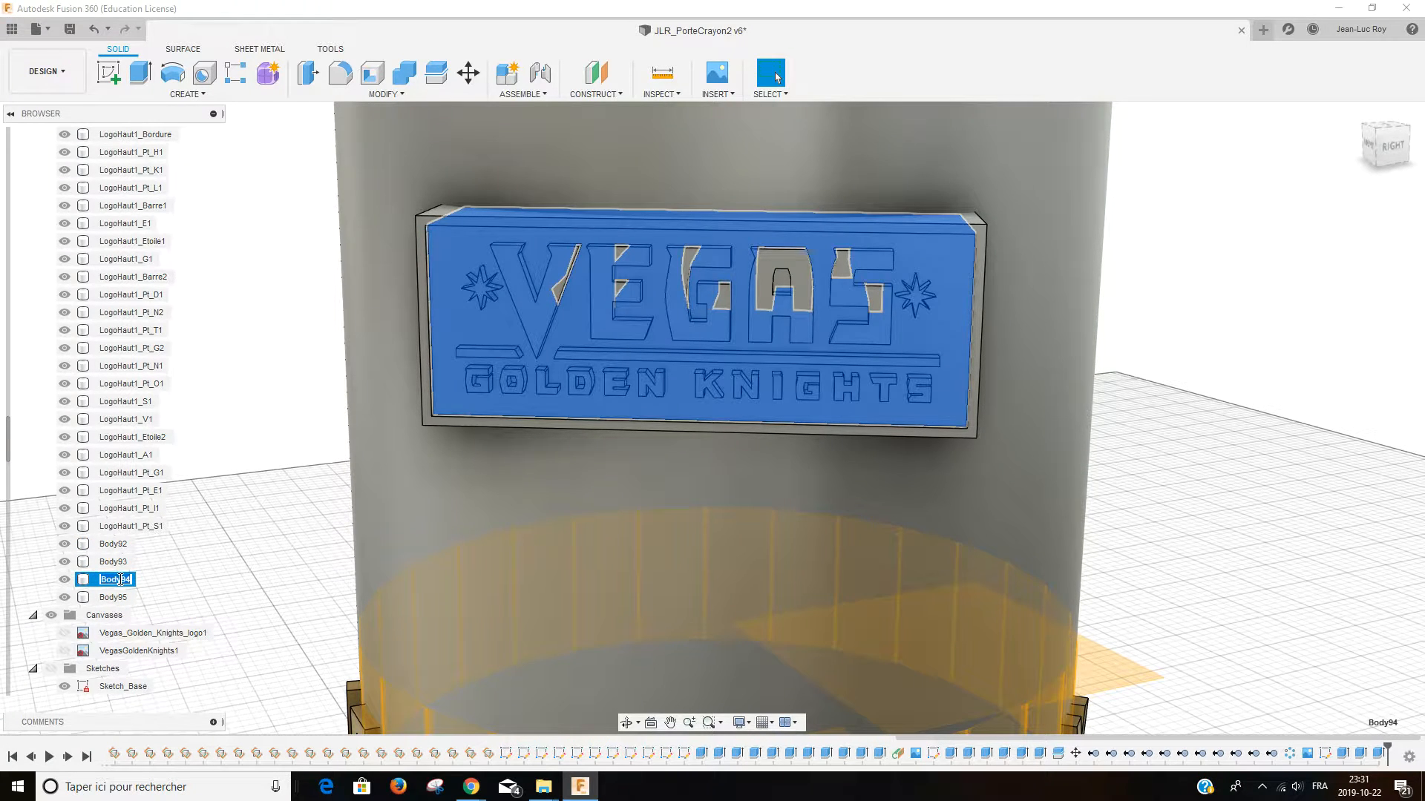
pyautogui.write('LogoHaut1_Pt_')
pyautogui.press('Return')
pyautogui.doubleClick(159, 580)
pyautogui.hotkey('ctrl', 'c')
# Step: Rename the small background body inside the O of GOLDEN as LogoHaut1_Fond2, reusing the copied name
pyautogui.click(122, 565)
pyautogui.doubleClick(121, 565)
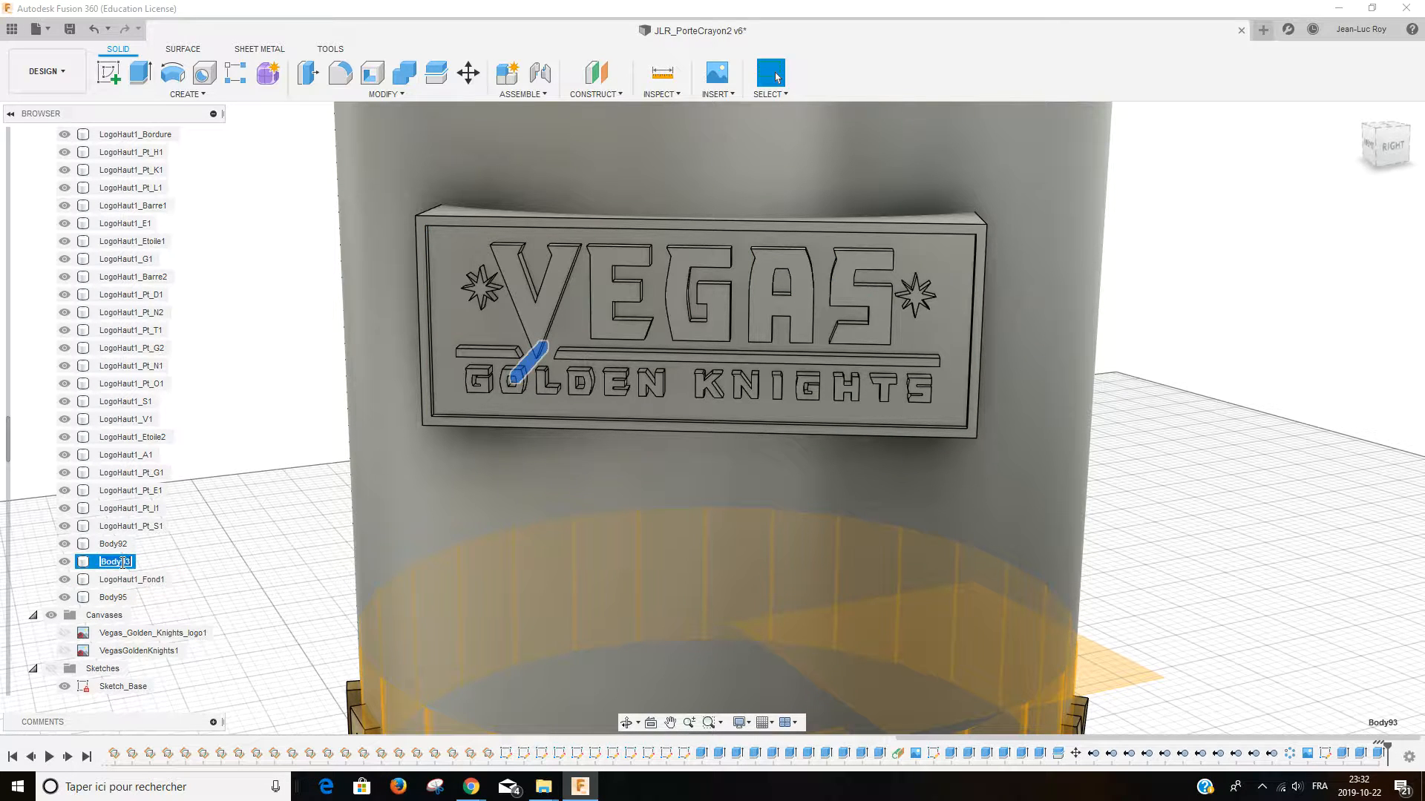
pyautogui.hotkey('ctrl', 'v')
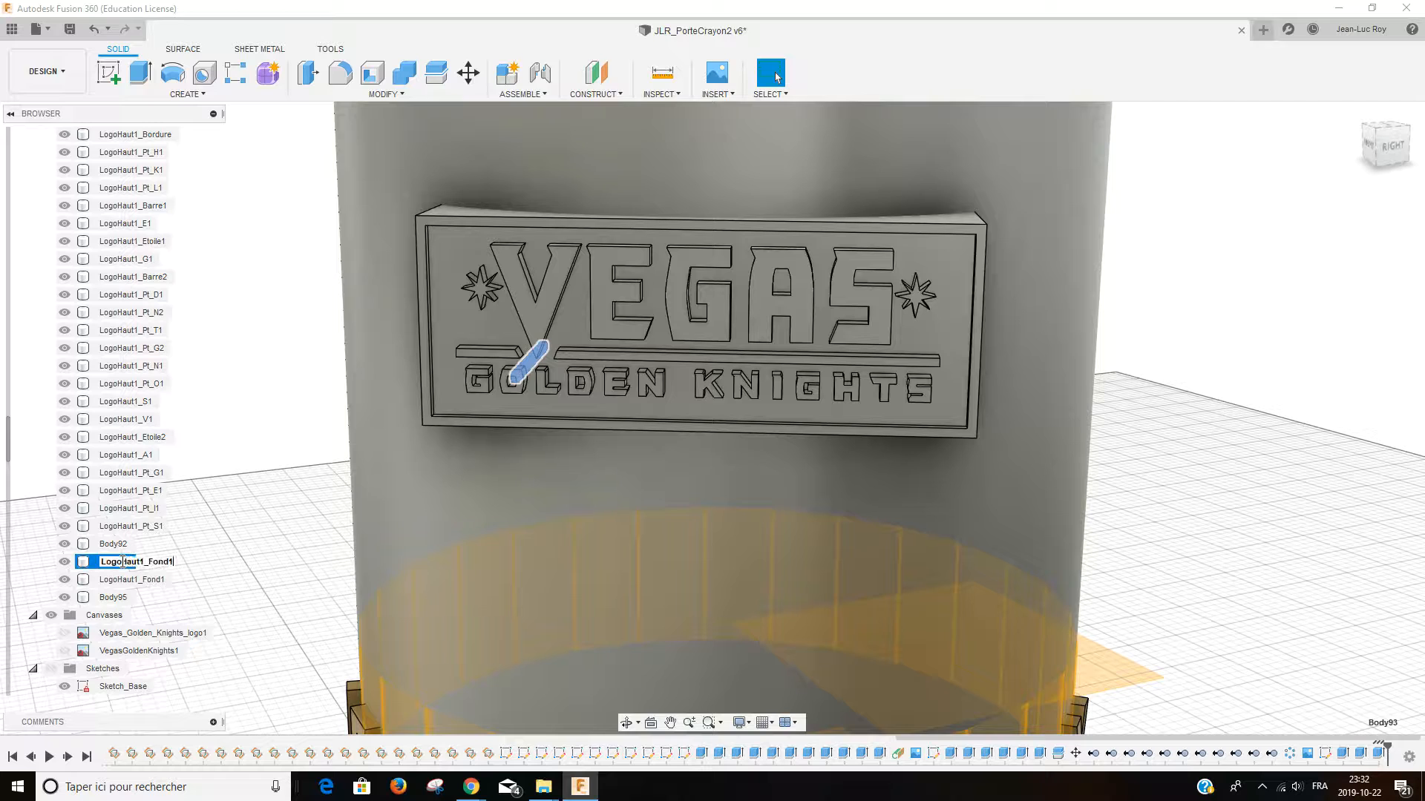
pyautogui.press('BackSpace')
pyautogui.write('2')
# Step: Rename the background body inside the A of VEGAS as LogoHaut1_Fond3
pyautogui.doubleClick(124, 545)
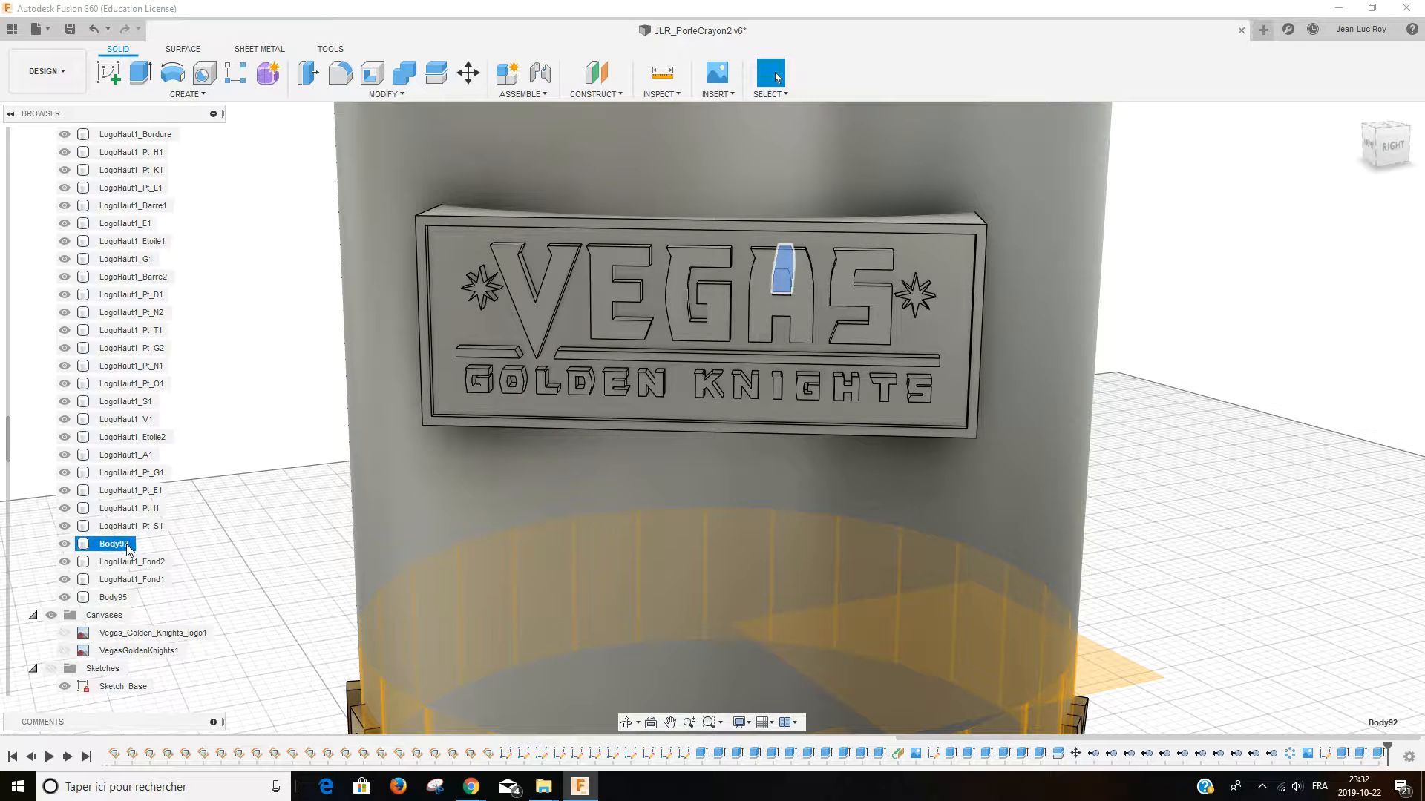
pyautogui.hotkey('ctrl', 'v')
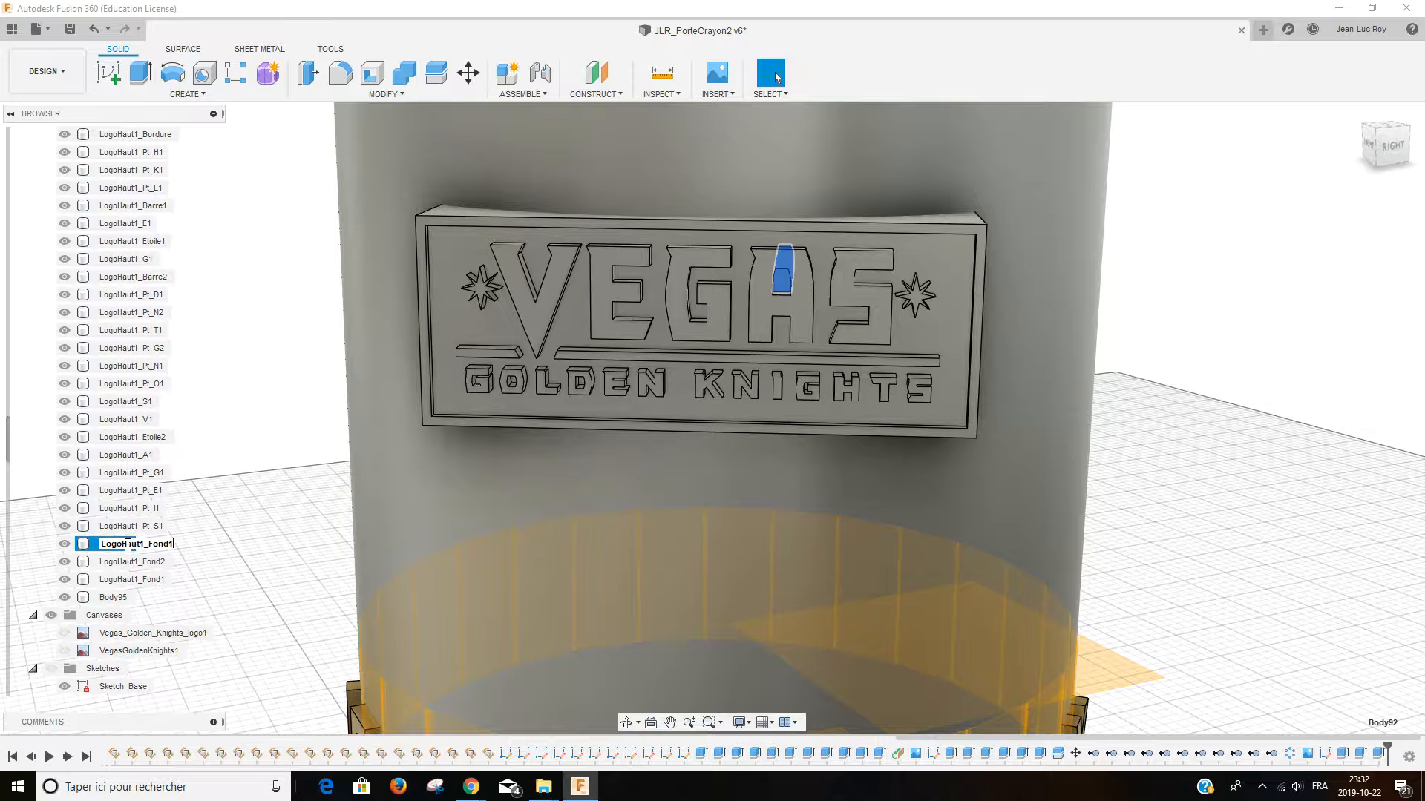
pyautogui.press('BackSpace')
pyautogui.write('3')
pyautogui.press('Return')
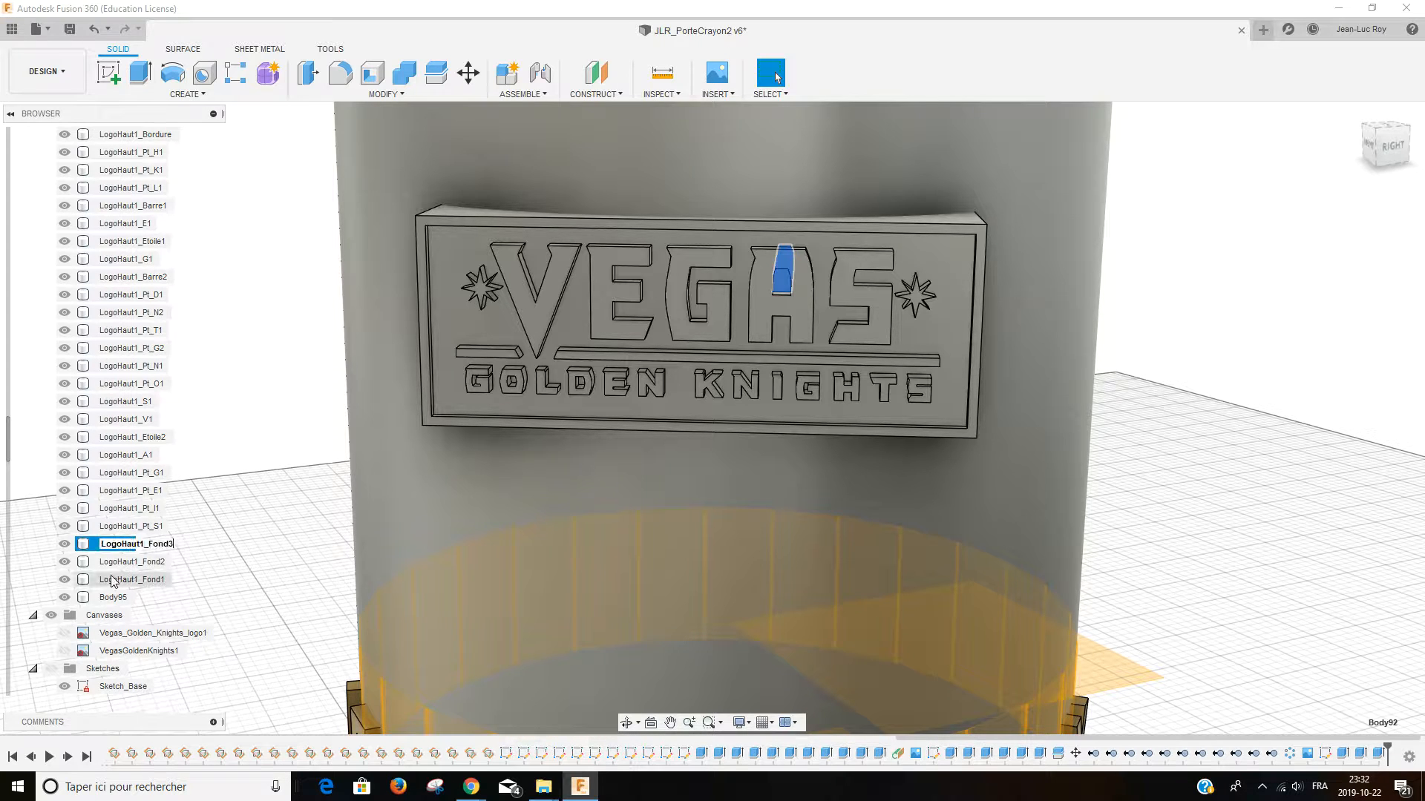
# Step: Rename the background body inside the D of GOLDEN as LogoHaut1_Fond4
pyautogui.doubleClick(118, 599)
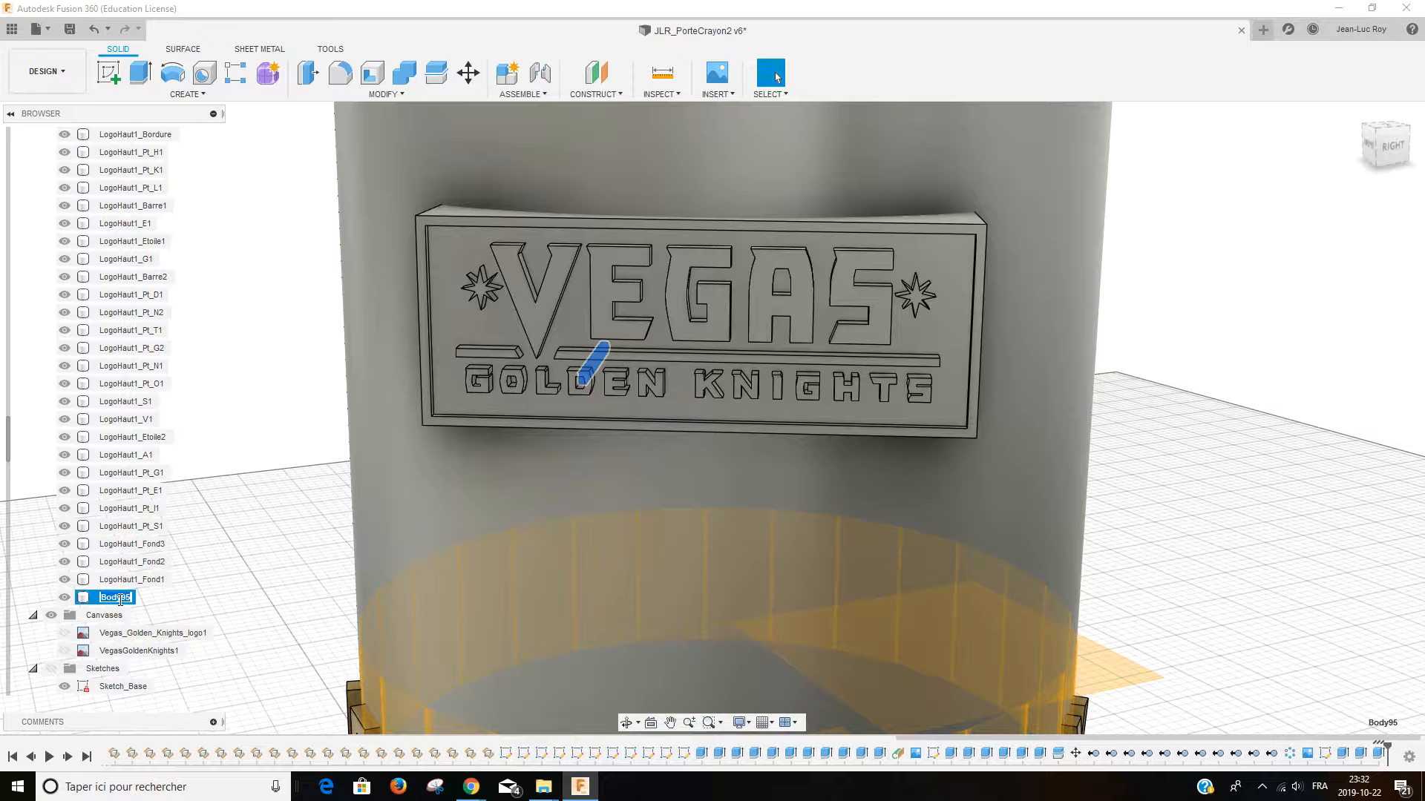
pyautogui.hotkey('ctrl', 'v')
pyautogui.press('BackSpace')
pyautogui.write('4')
pyautogui.press('Return')
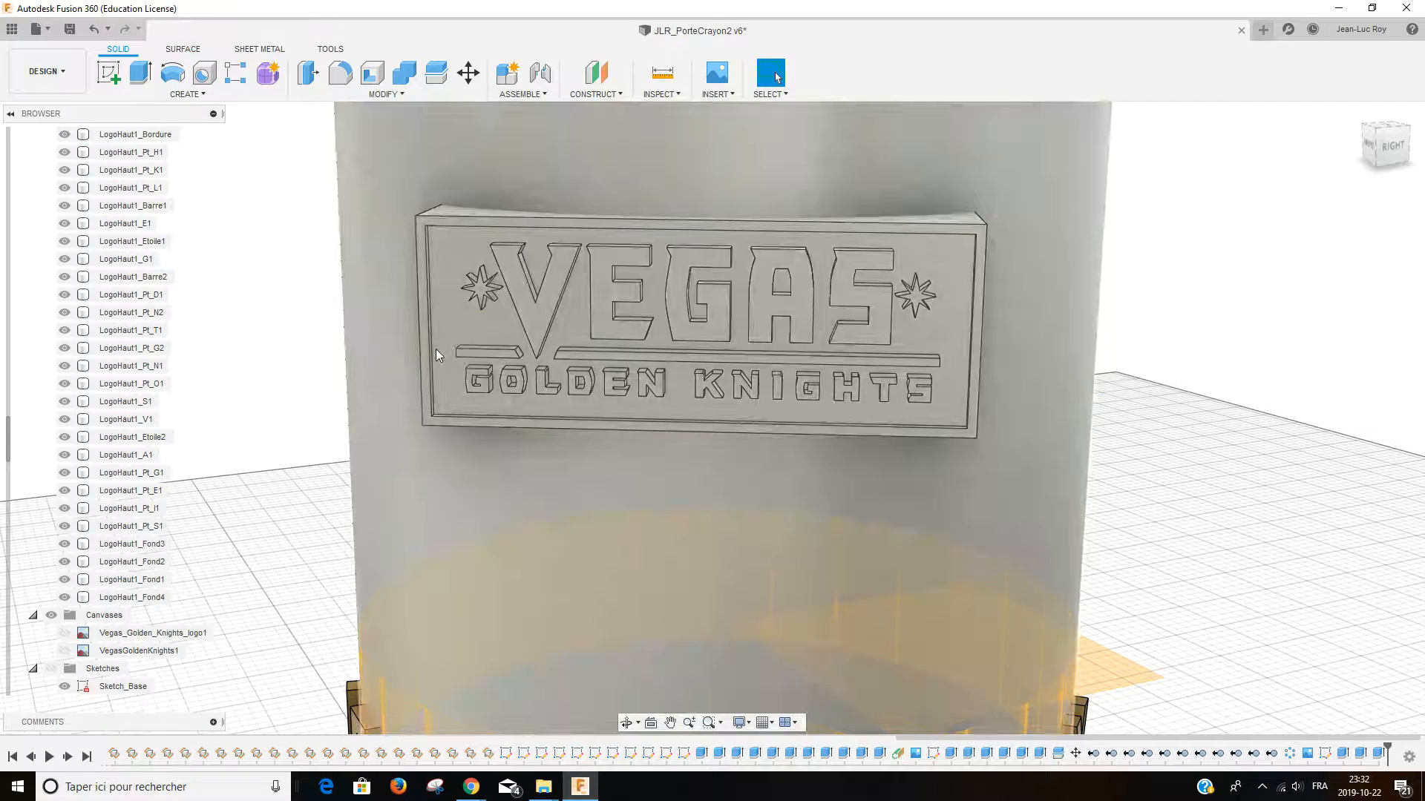
# Step: Examine the raised upper logo on the pencil holder from the side and from farther away
pyautogui.scroll(-2, 963, 361)
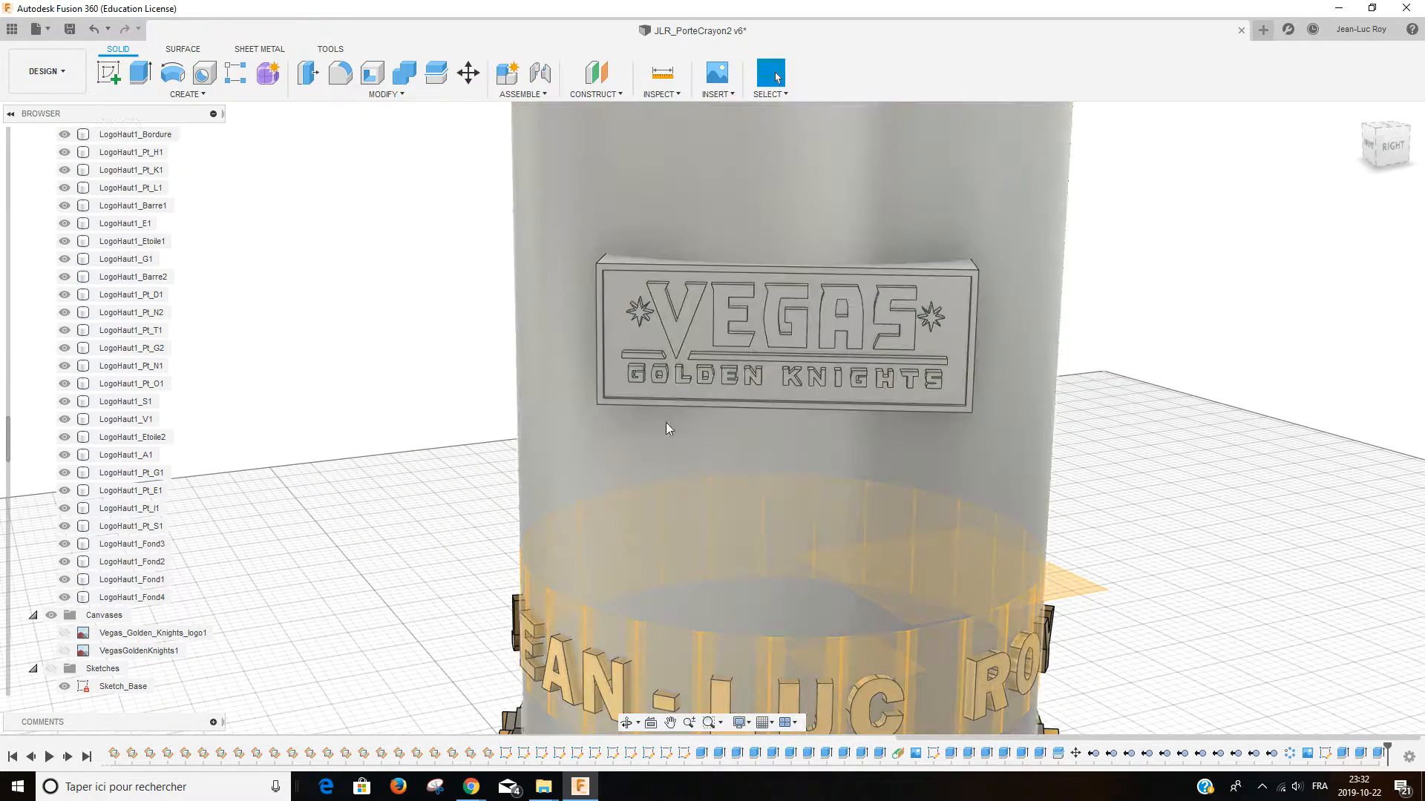
pyautogui.click(626, 722)
pyautogui.moveTo(764, 448); pyautogui.dragTo(700, 382)
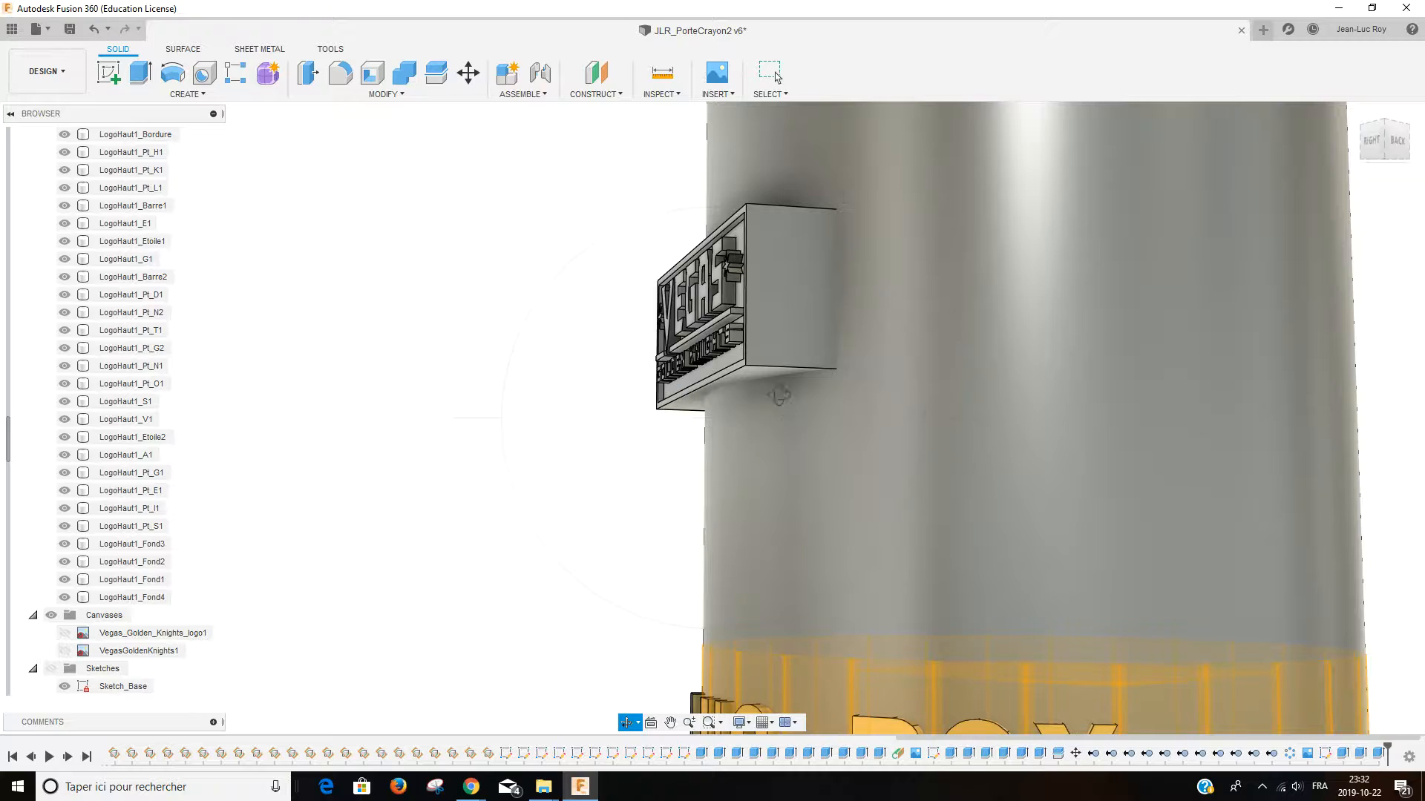
pyautogui.moveTo(772, 402); pyautogui.dragTo(846, 414)
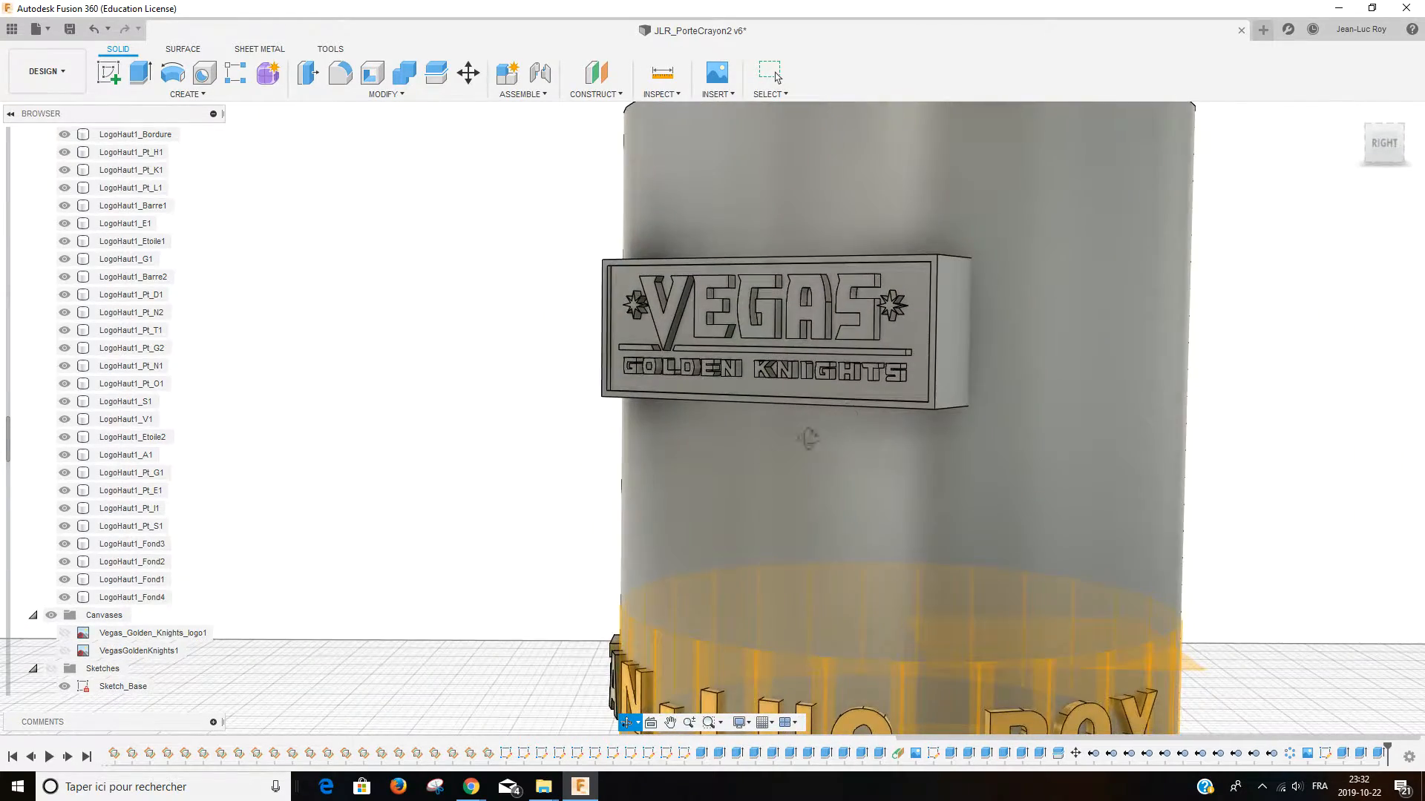
pyautogui.scroll(-1, 747, 467)
pyautogui.scroll(-1, 747, 468)
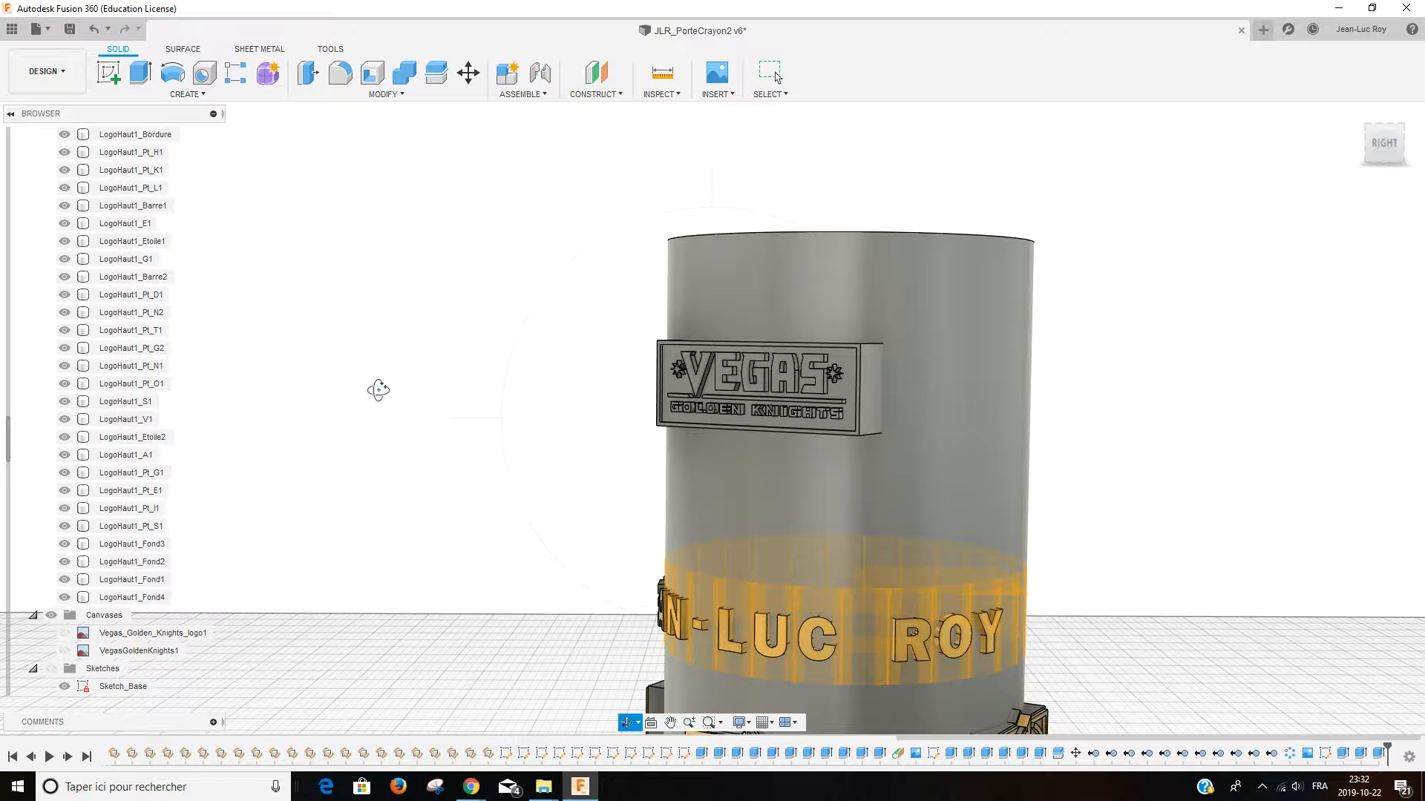
pyautogui.press('Escape')
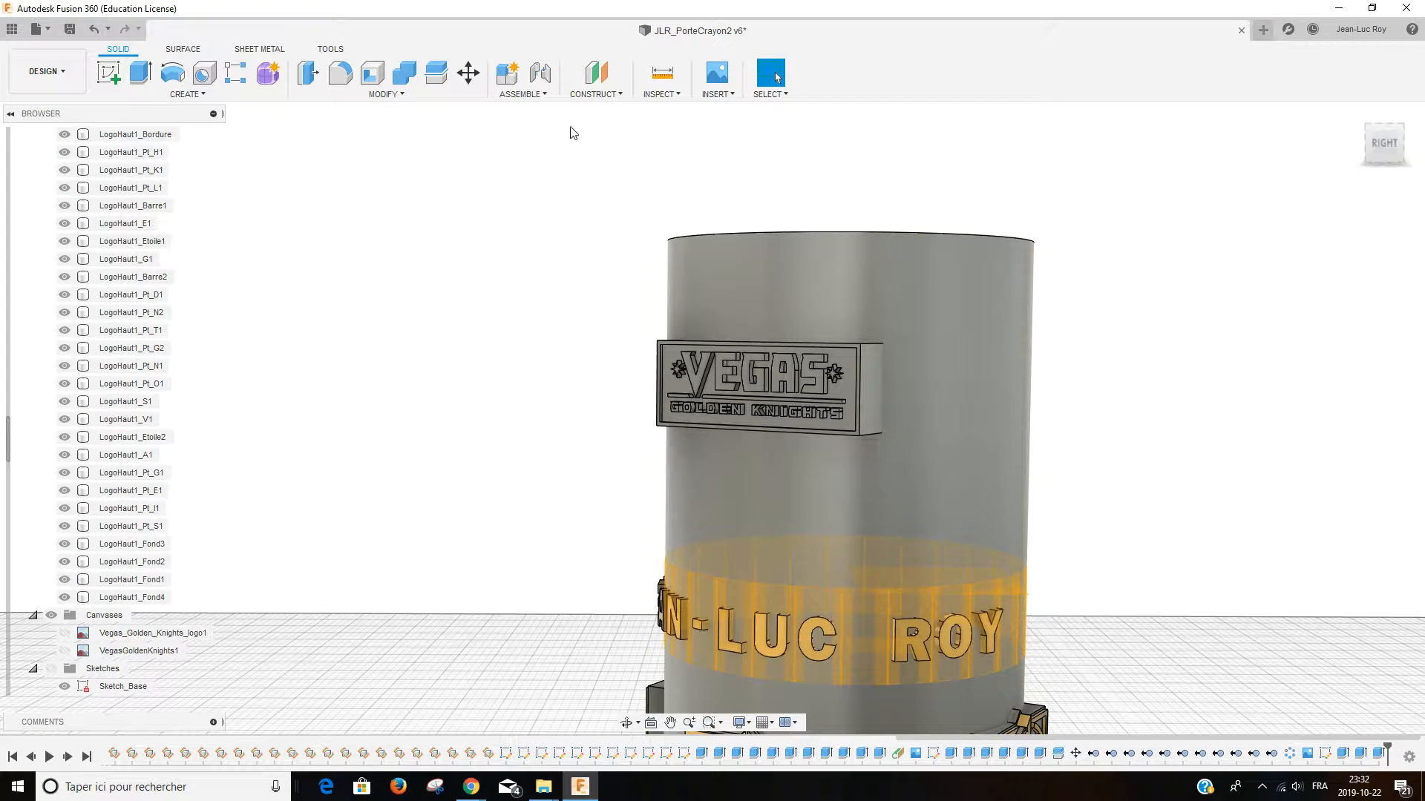
# Step: Apply the design's gold appearance to the upper logo's border, letters, bars and stars, from LogoHaut1_Bordure through LogoHaut1_Pt_S1
pyautogui.click(386, 94)
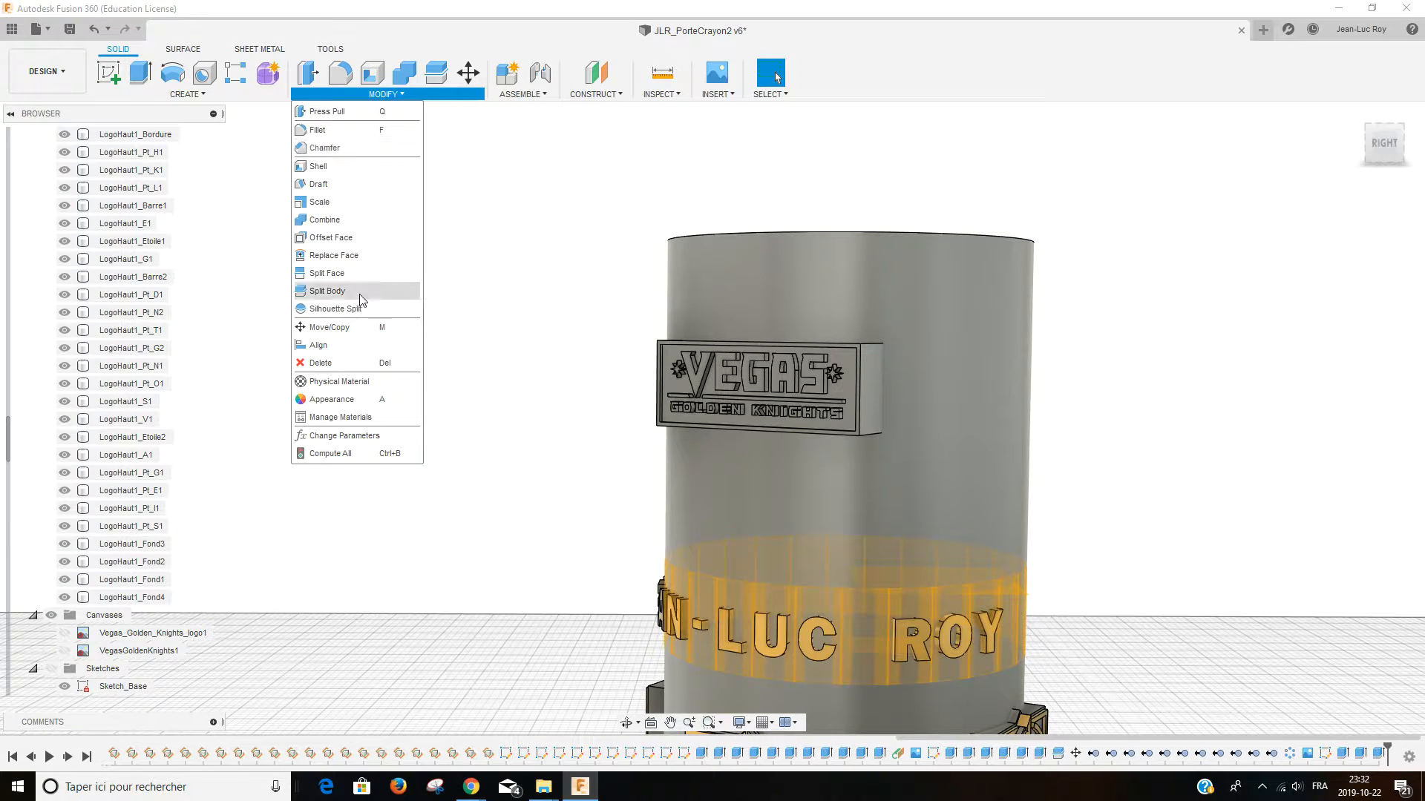
pyautogui.click(354, 401)
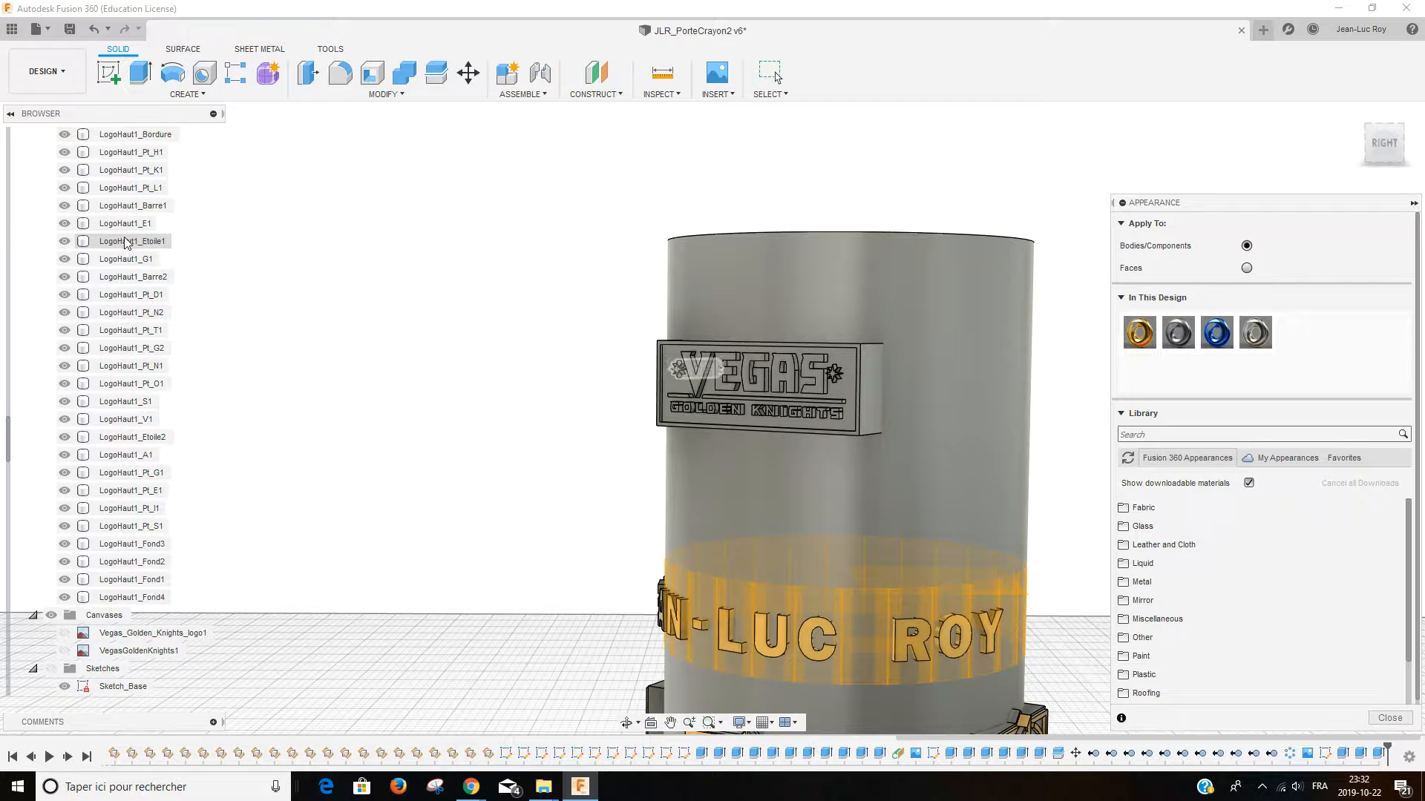
pyautogui.scroll(3, 130, 195)
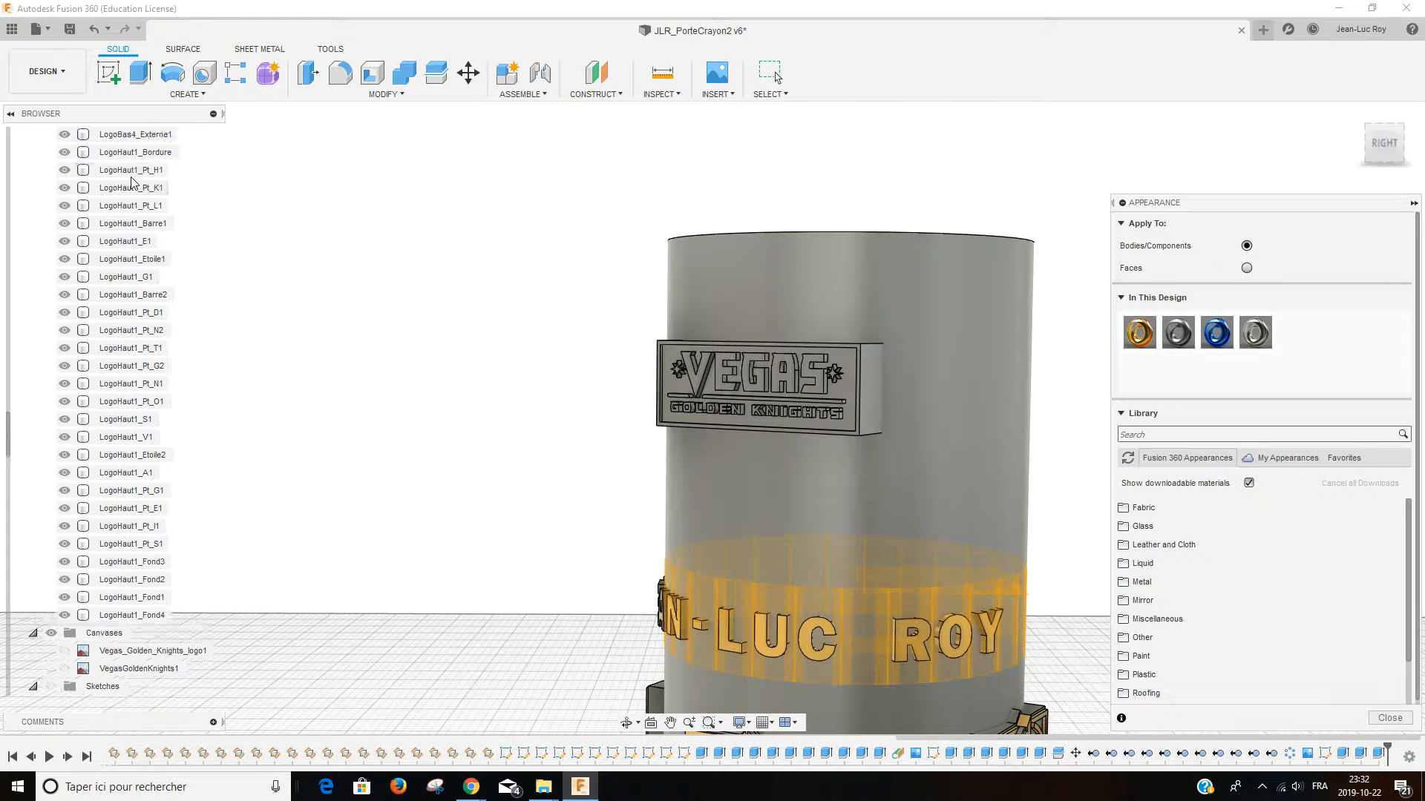
pyautogui.scroll(2, 130, 181)
pyautogui.click(135, 224)
pyautogui.scroll(-6, 143, 608)
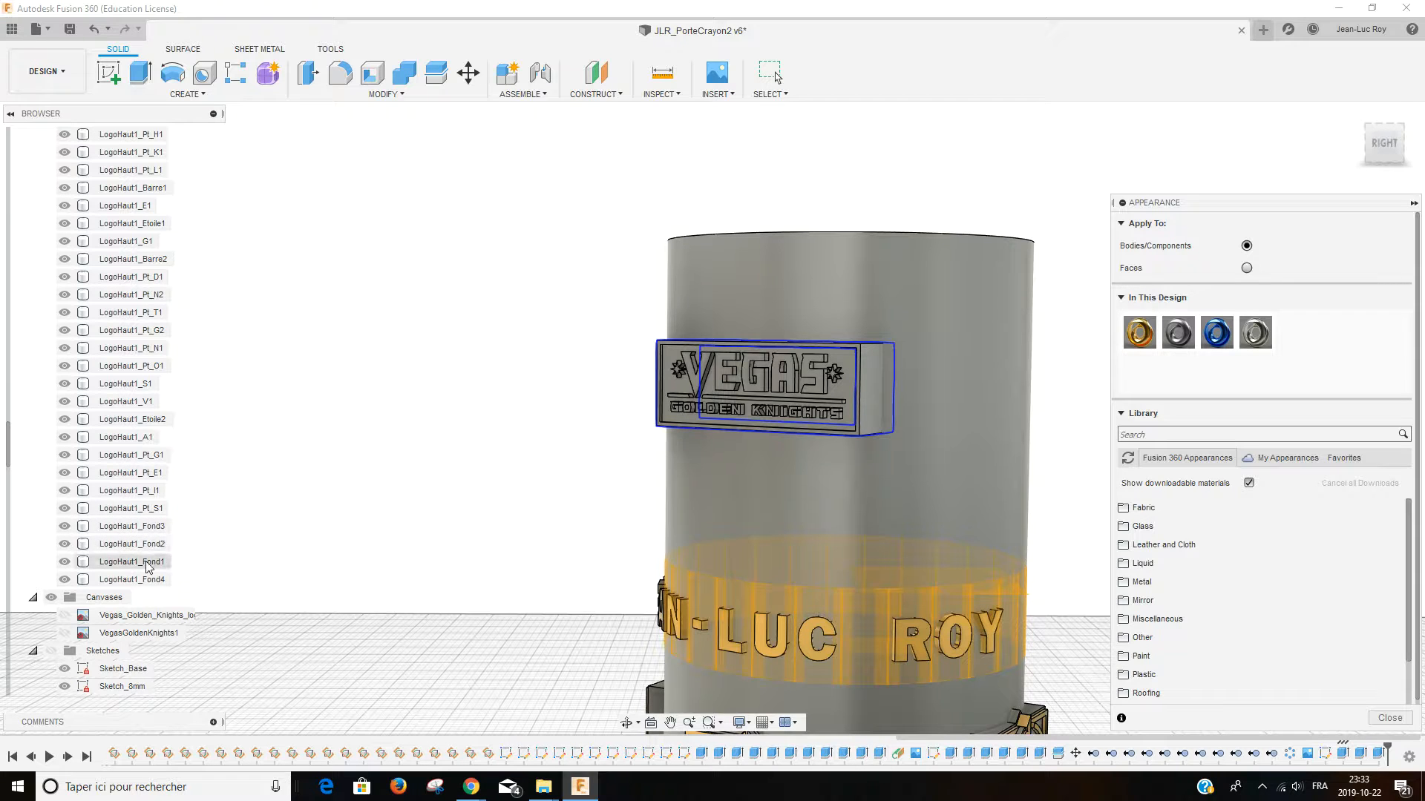
pyautogui.keyDown('shift'); pyautogui.click(135, 509); pyautogui.keyUp('shift')
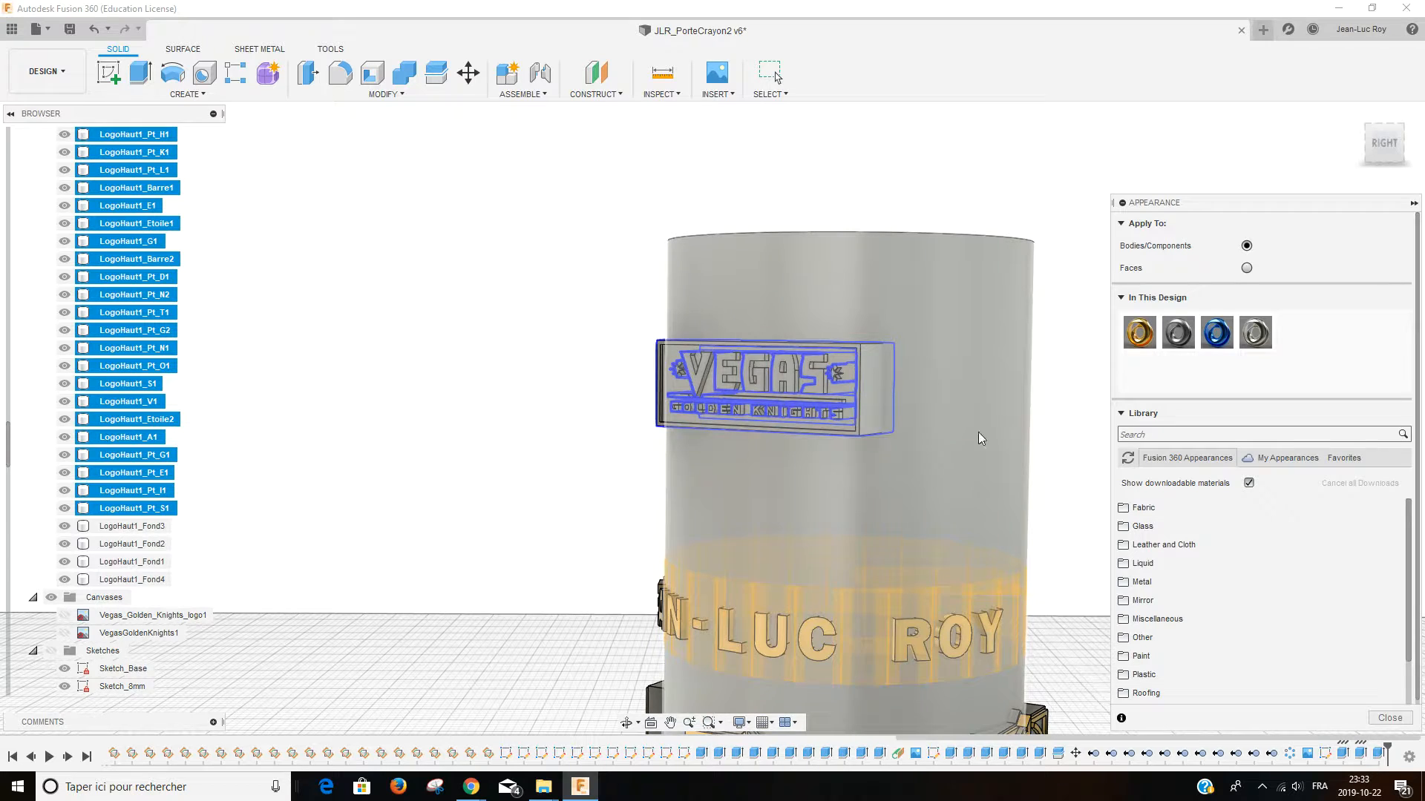
pyautogui.moveTo(1139, 333); pyautogui.dragTo(158, 340)
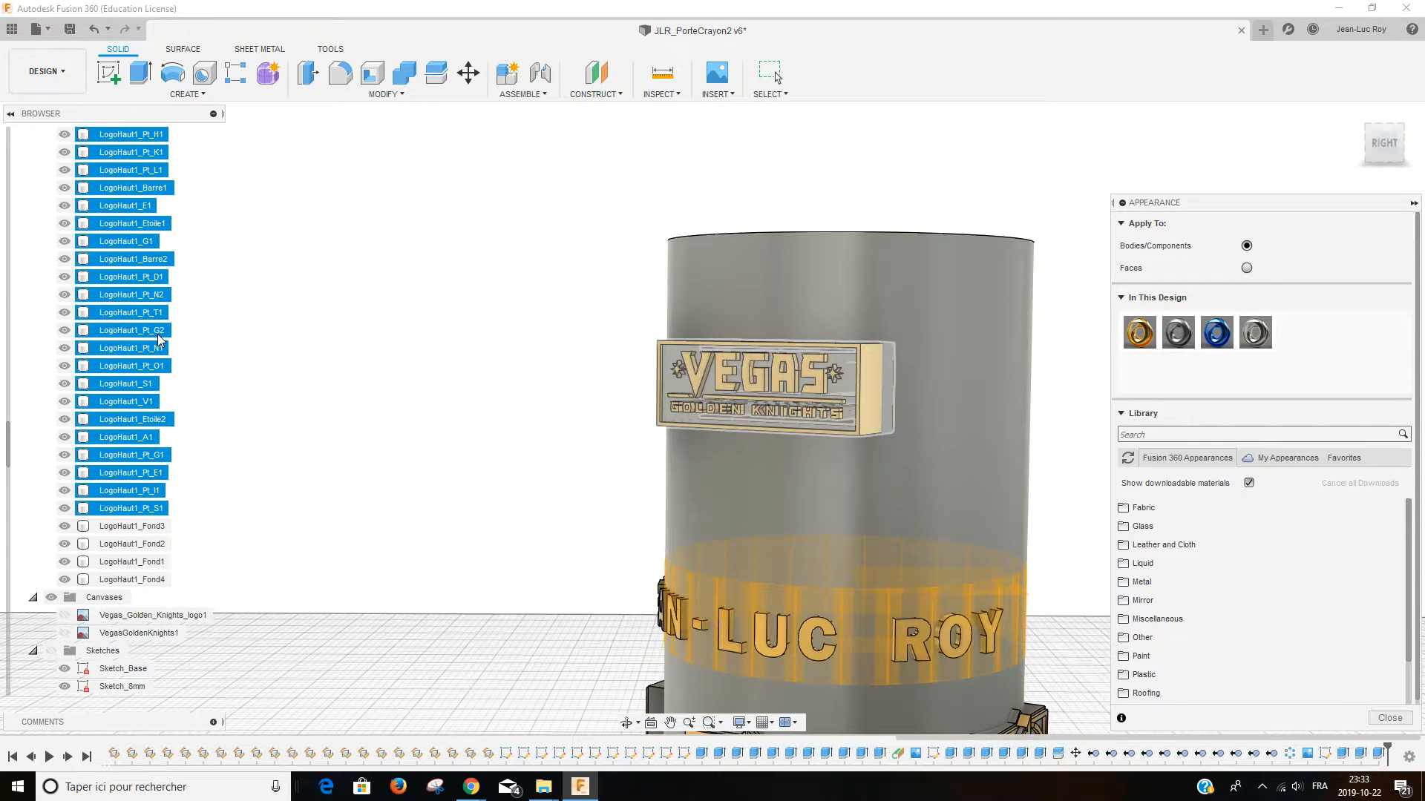
pyautogui.click(282, 391)
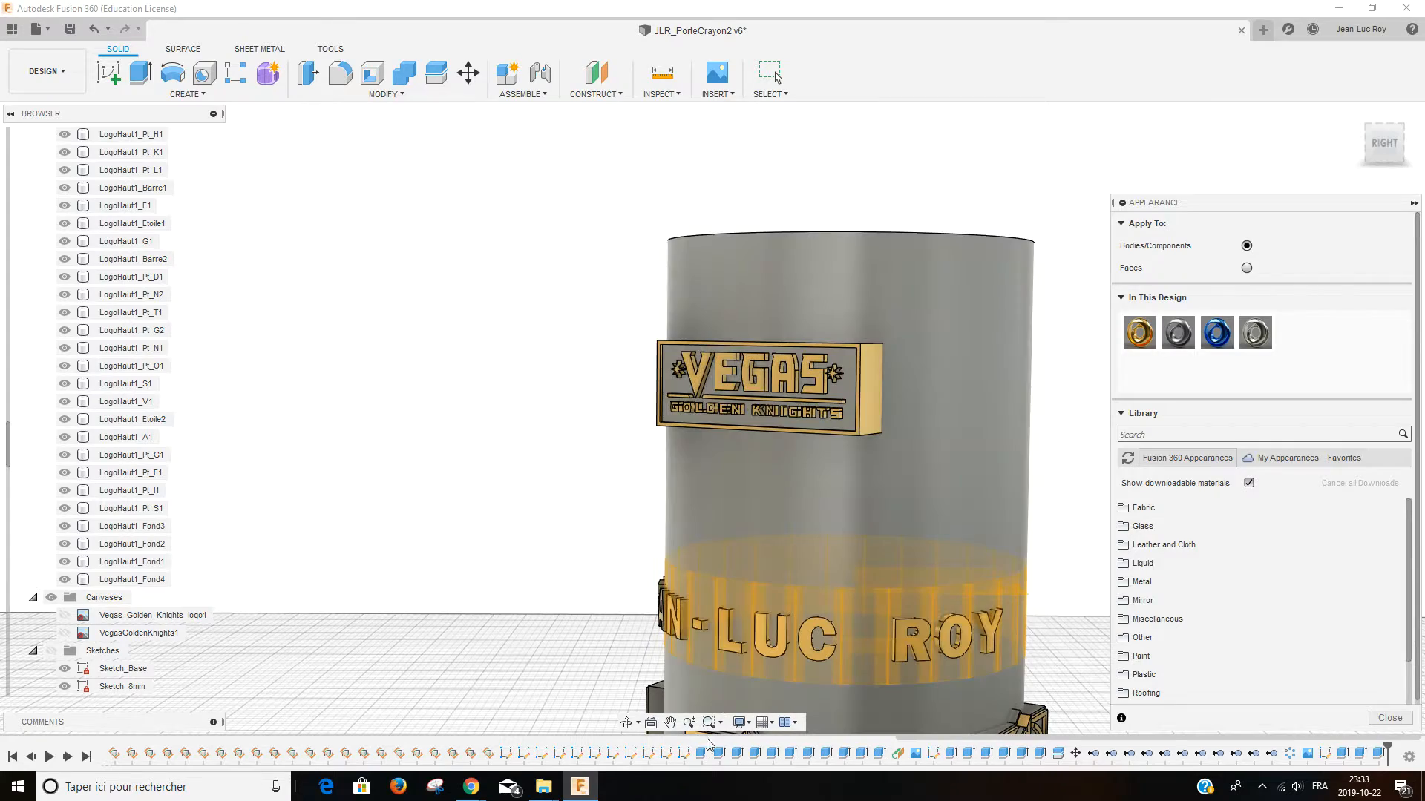
# Step: Apply the design's dark grey appearance to the four background bodies LogoHaut1_Fond1 to LogoHaut1_Fond4
pyautogui.click(626, 722)
pyautogui.moveTo(787, 386); pyautogui.dragTo(809, 517)
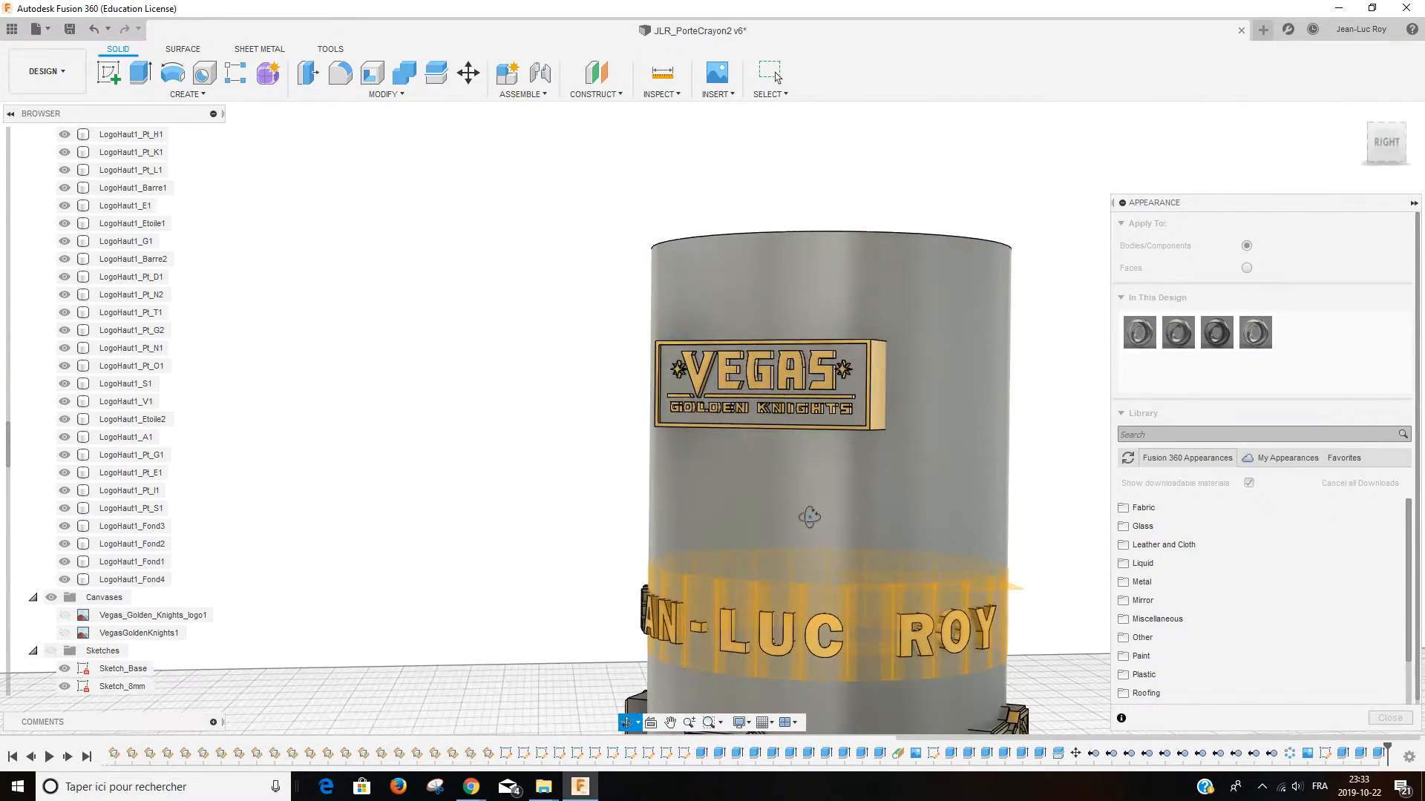
pyautogui.press('Escape')
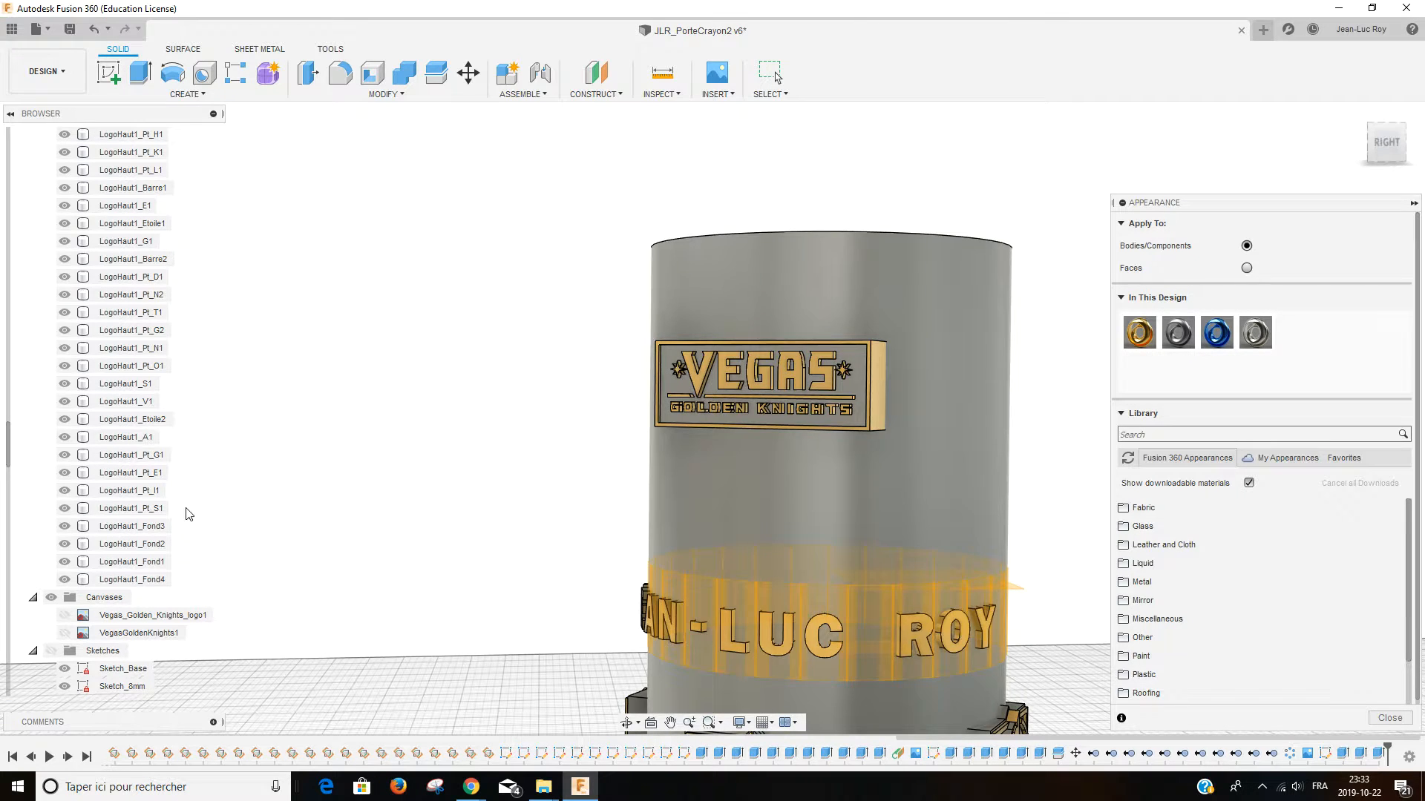
pyautogui.click(133, 526)
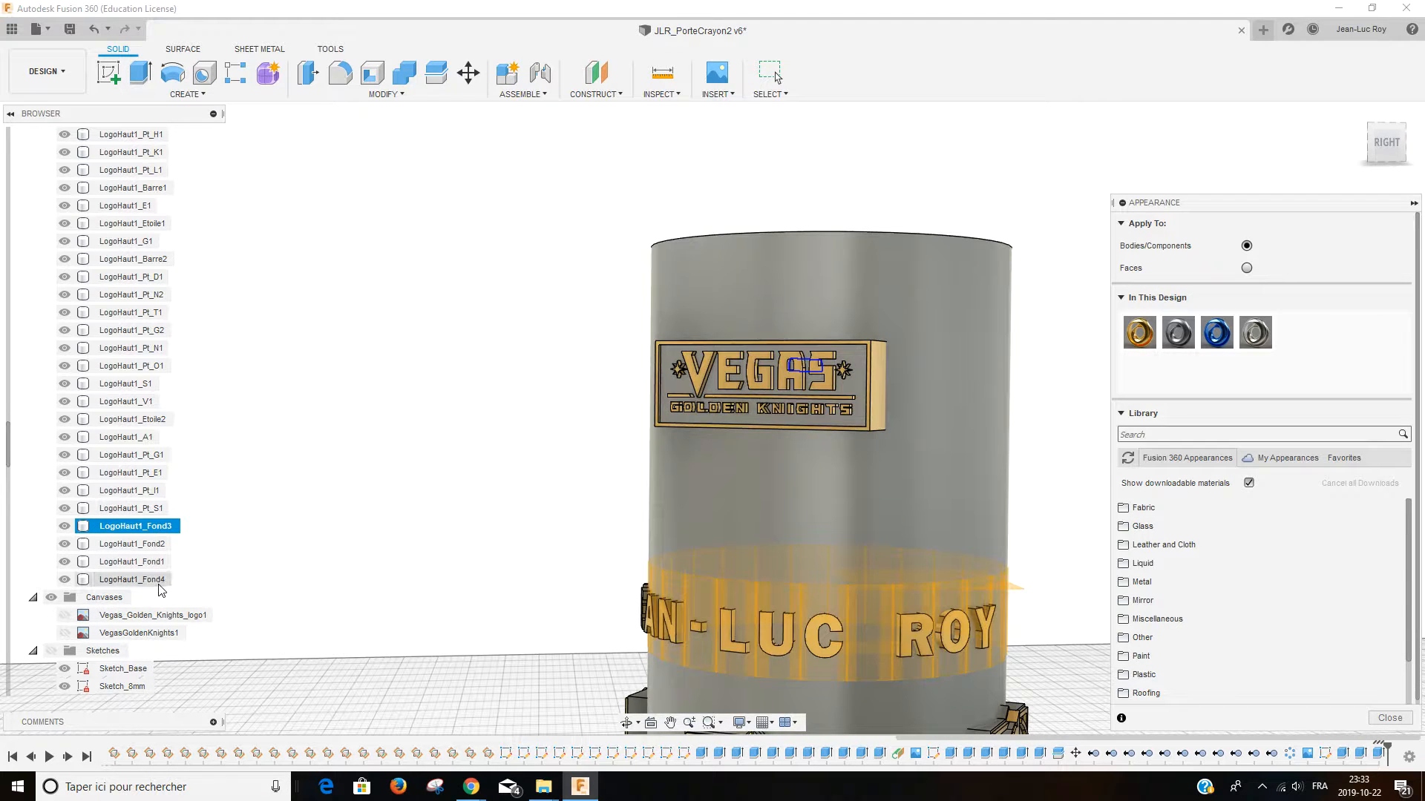
pyautogui.keyDown('shift'); pyautogui.click(134, 580); pyautogui.keyUp('shift')
pyautogui.moveTo(1181, 342); pyautogui.dragTo(163, 544)
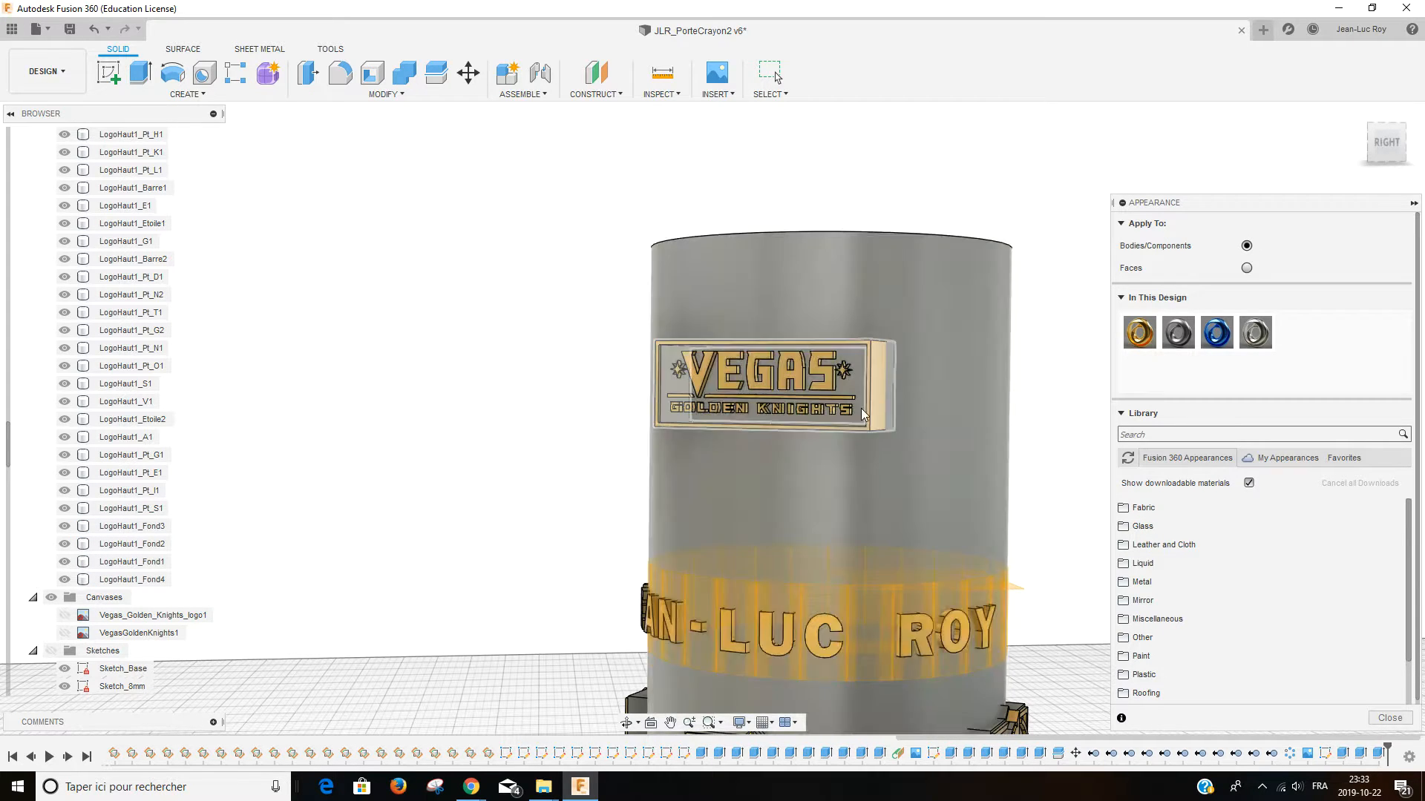
pyautogui.scroll(-2, 777, 441)
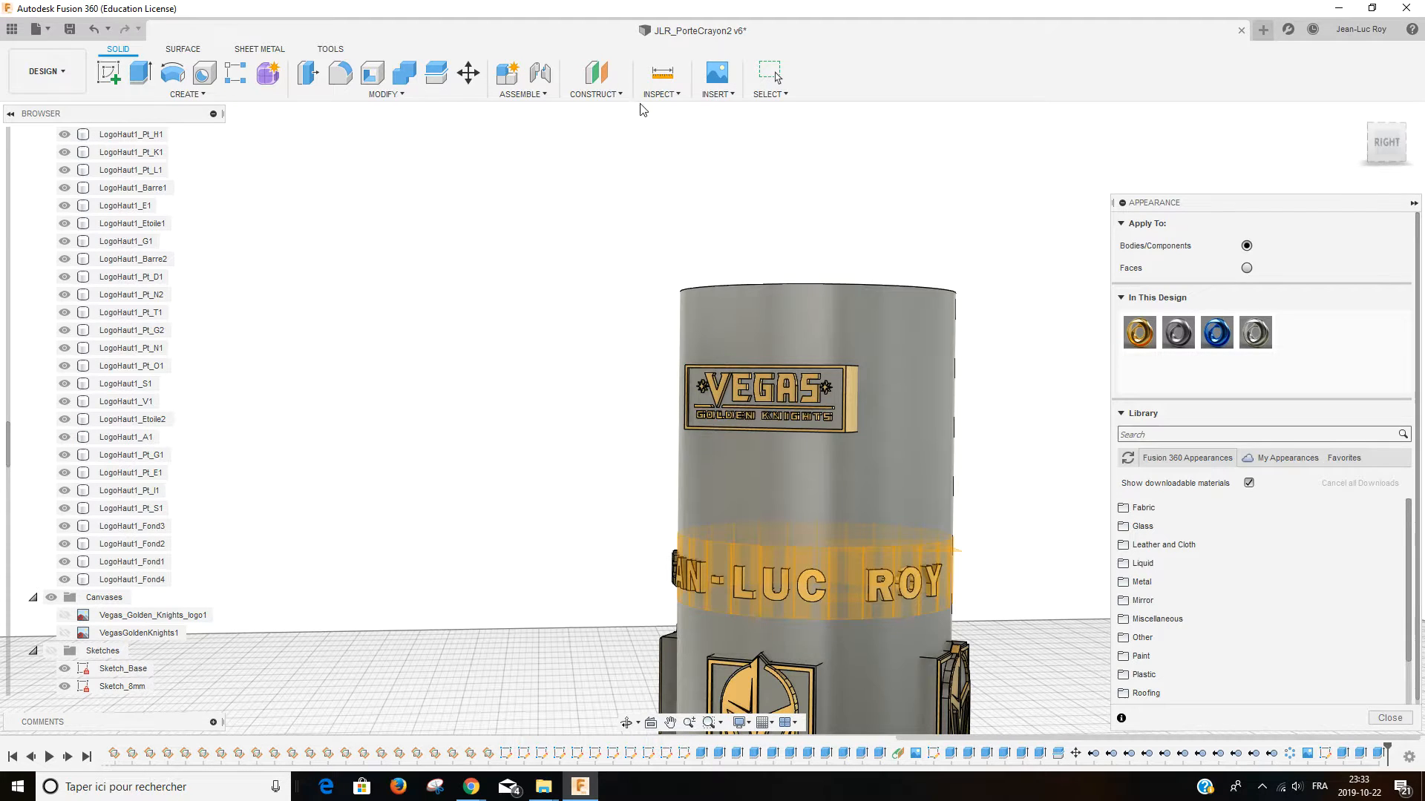
# Step: Save the pencil holder design as a new version and accept the version description
pyautogui.click(70, 29)
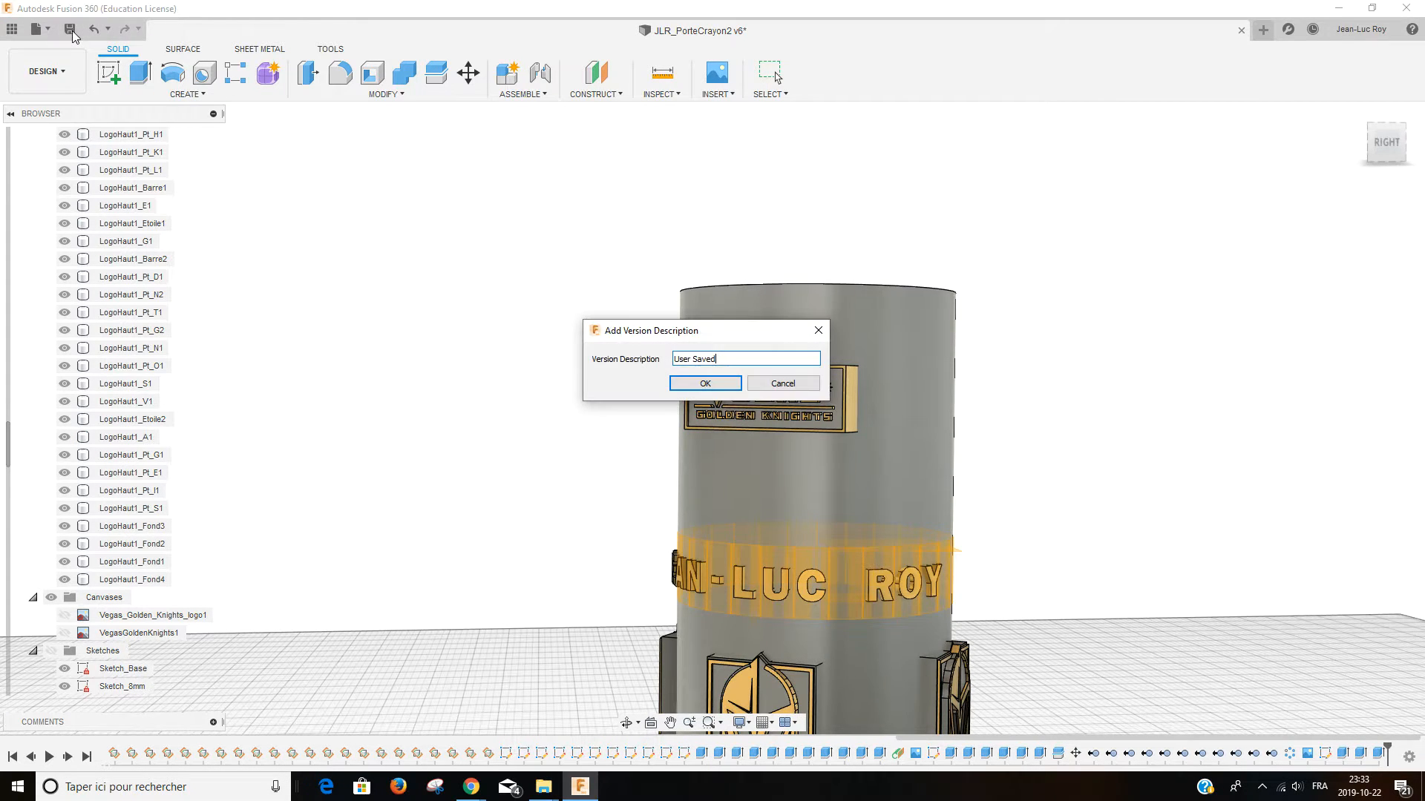
pyautogui.moveTo(719, 361); pyautogui.dragTo(595, 350)
pyautogui.press('Return')
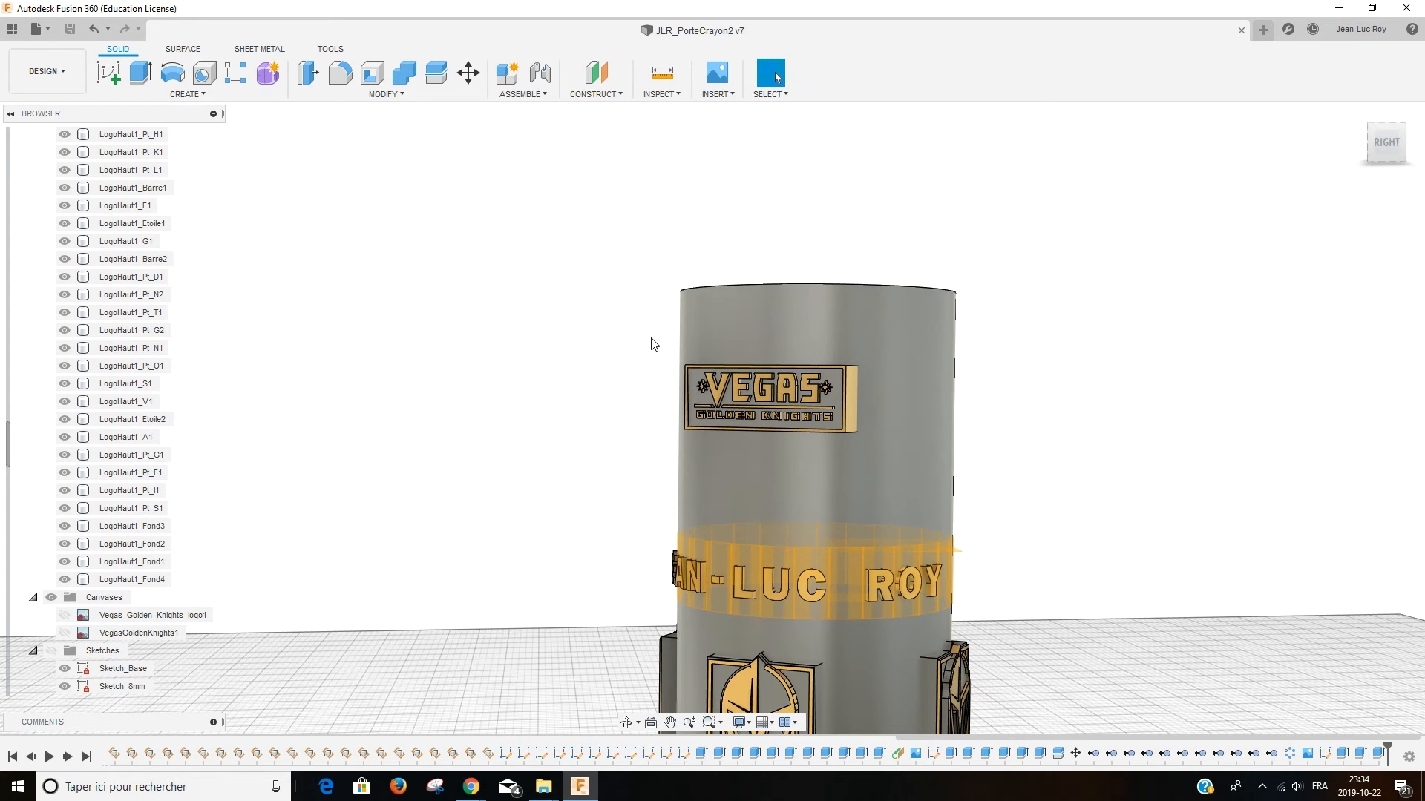
pyautogui.moveTo(742, 523); pyautogui.dragTo(805, 552, button='middle')
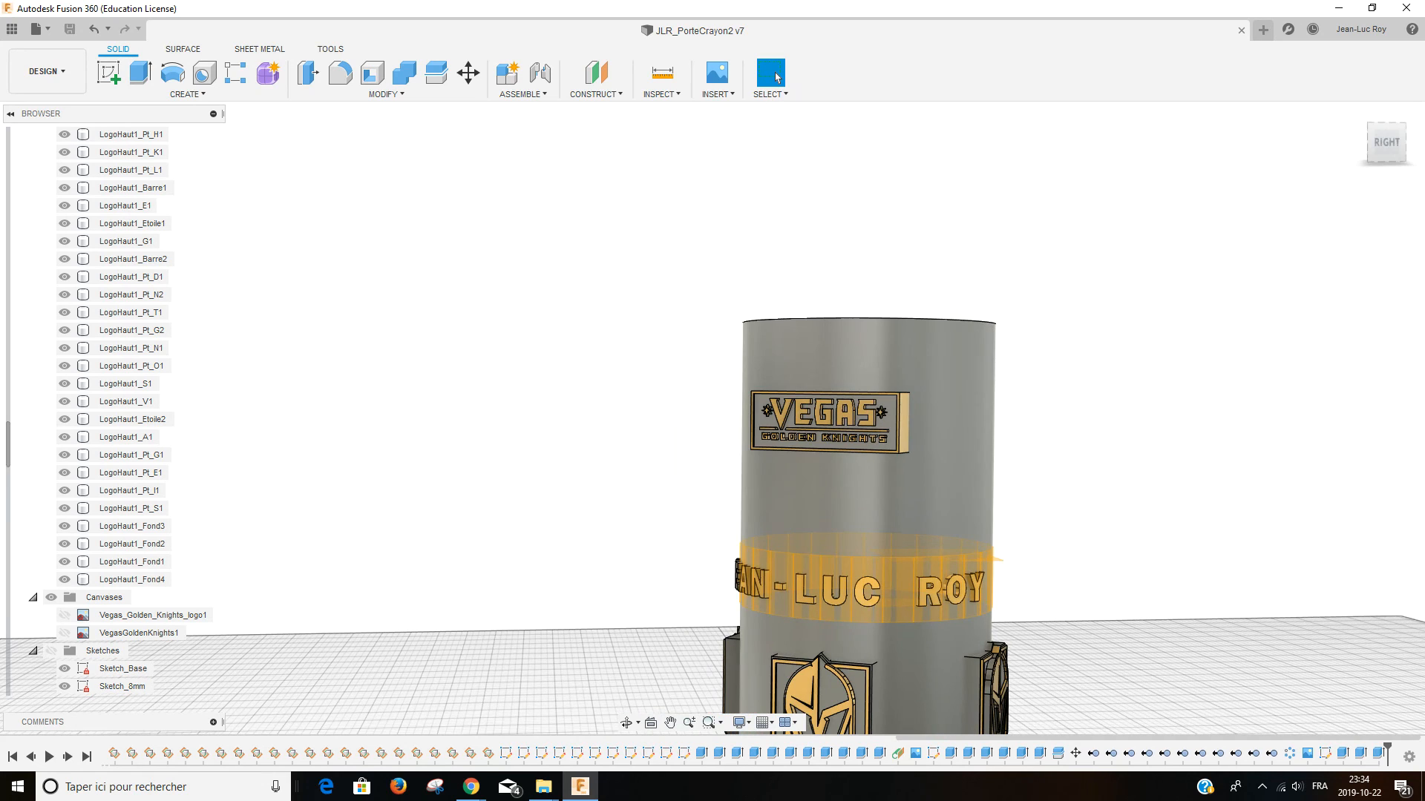